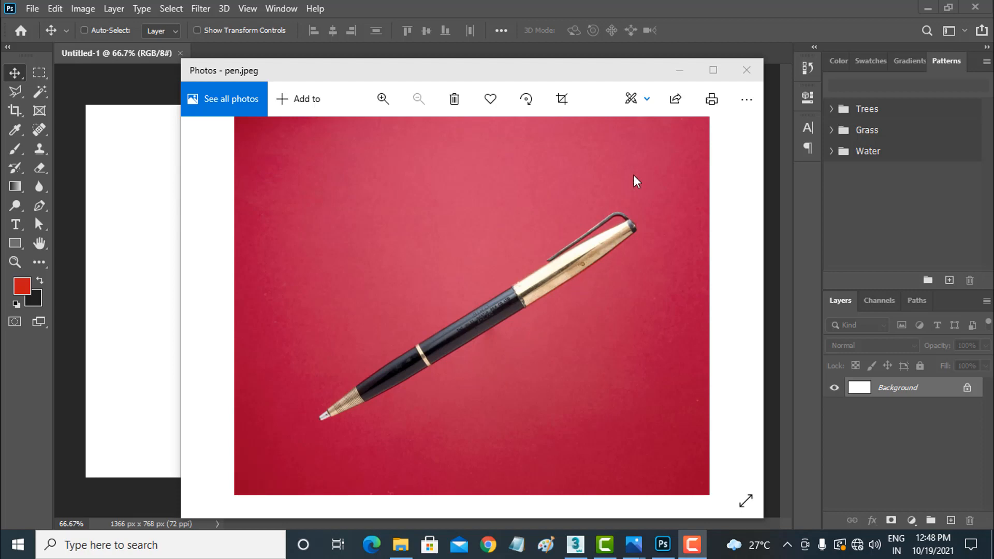
Step: Minimize the Photos window and place the pen image from File Explorer's Images folder into the blank Untitled-1 document in Photoshop
click(680, 73)
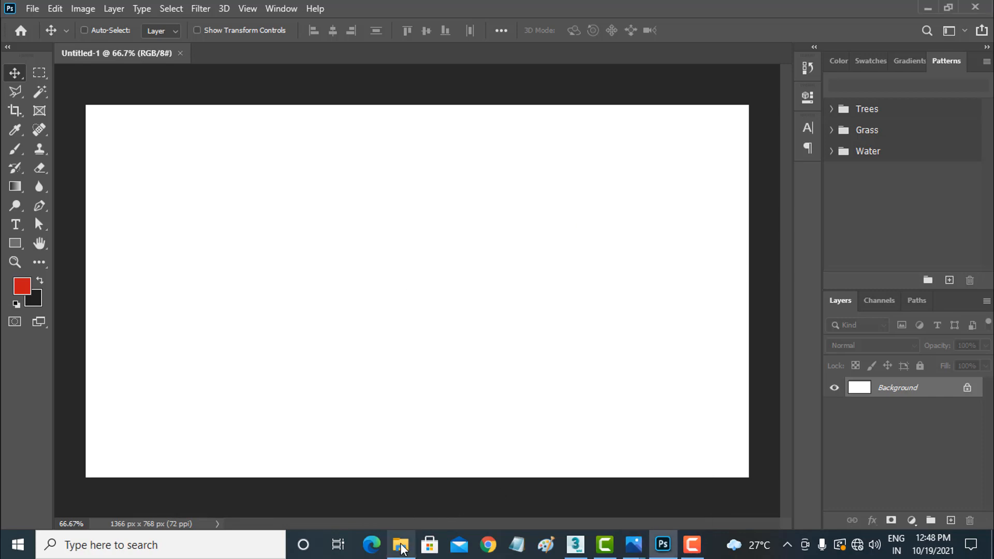
click(401, 545)
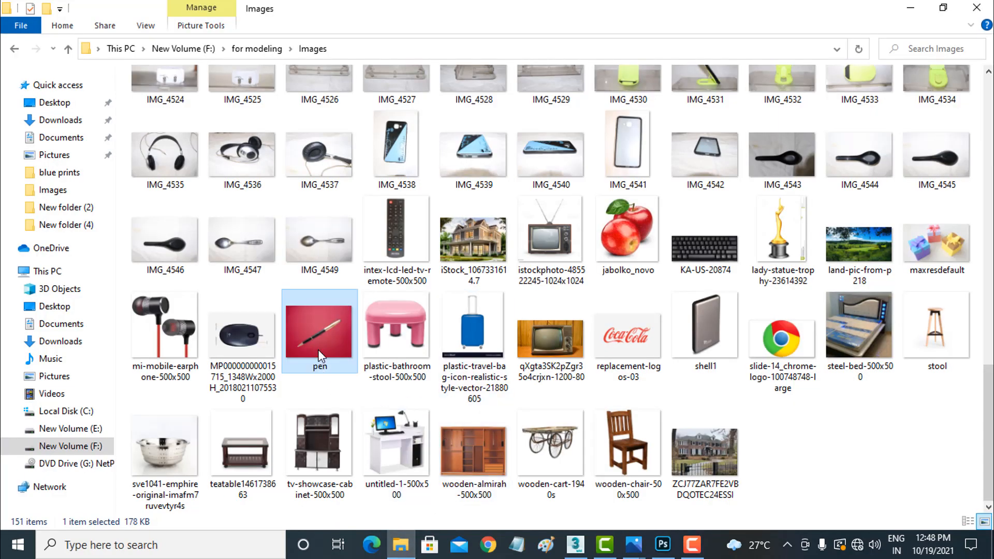
drag(320, 356, 344, 205)
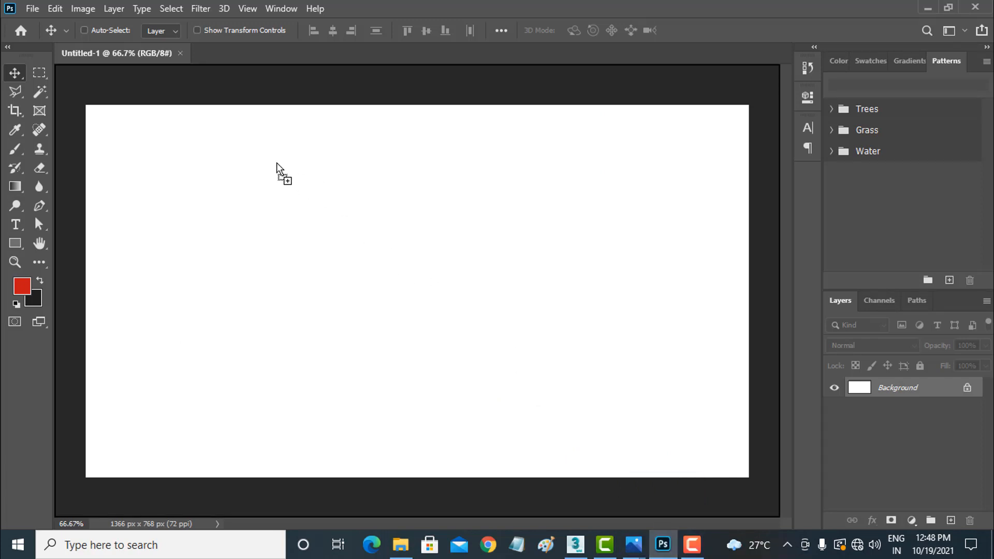
drag(277, 163, 275, 160)
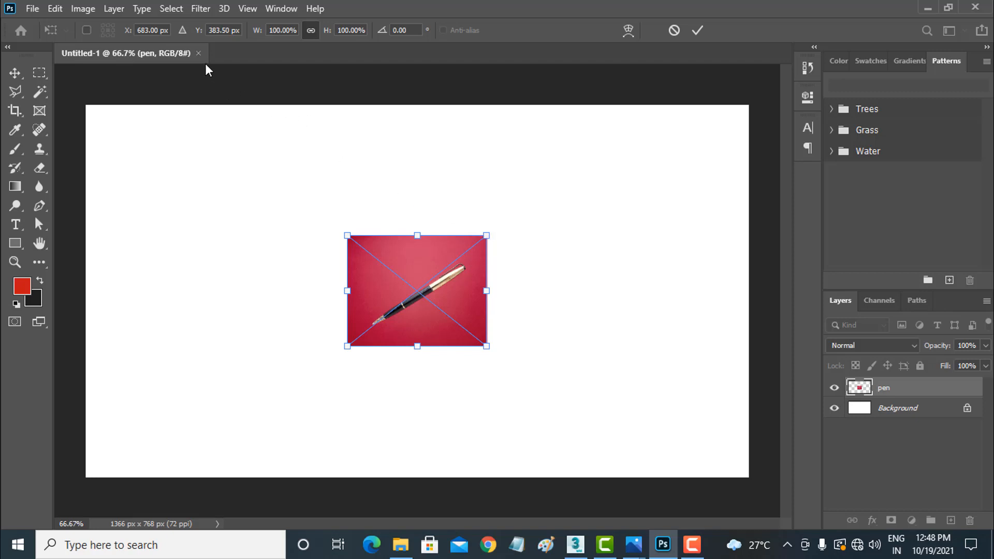
double_click(424, 275)
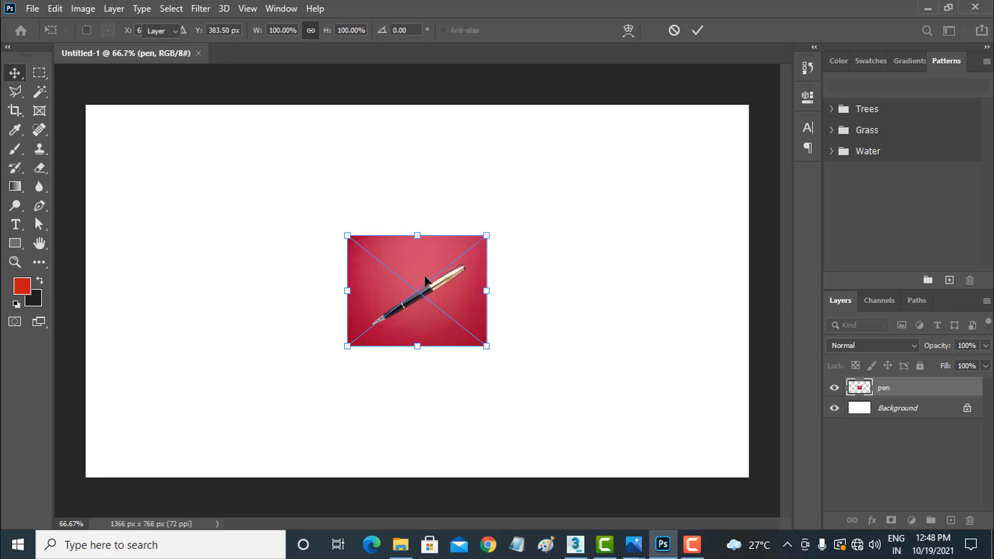
Step: Close the Untitled-1 document without saving and start opening an existing file
click(204, 53)
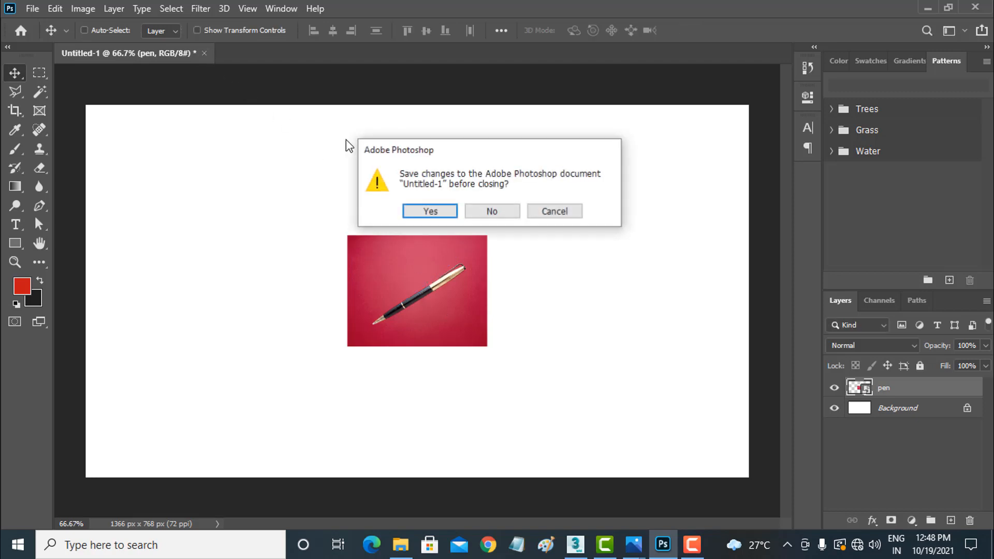
click(477, 211)
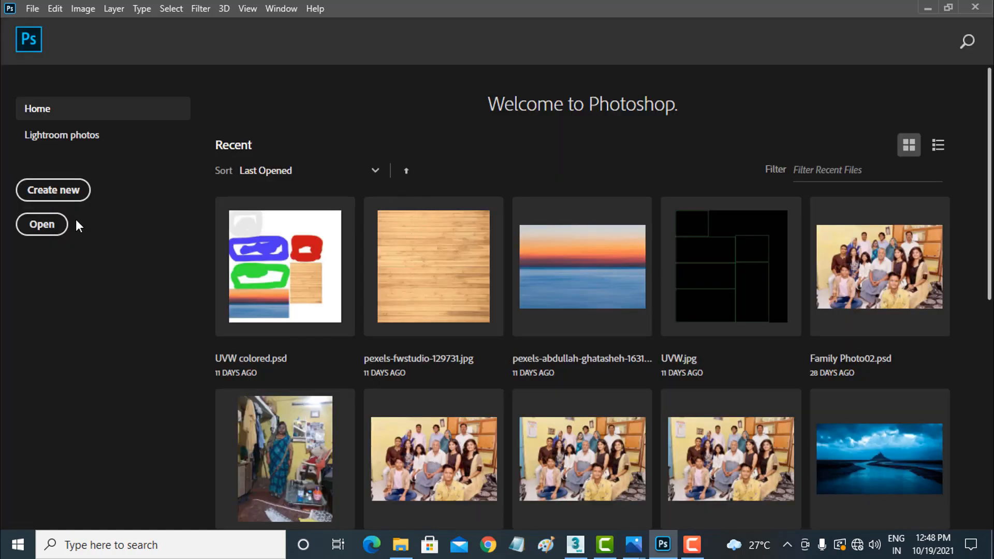
click(54, 228)
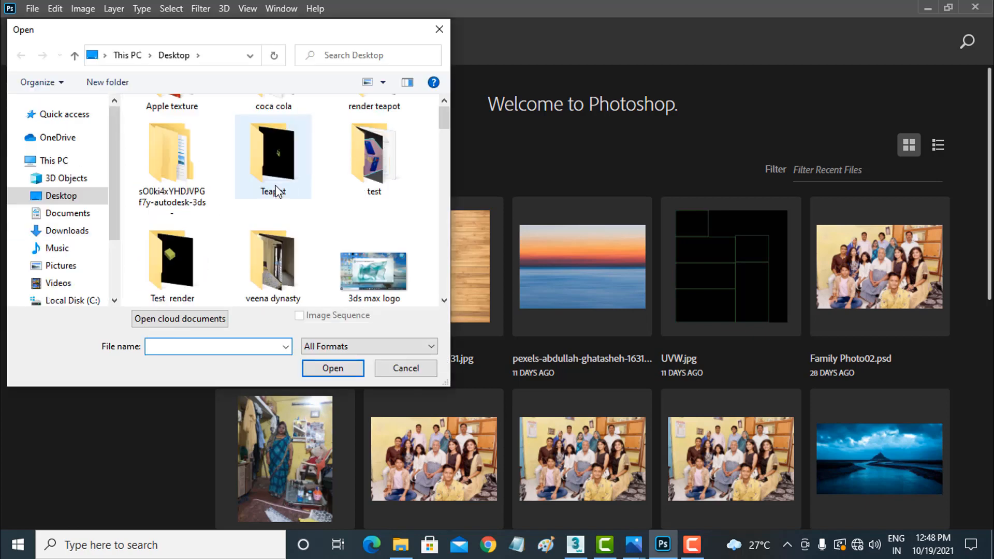
Step: Look through the Desktop folder's files for the pen image
scroll(278, 192, down, 5)
scroll(279, 192, down, 7)
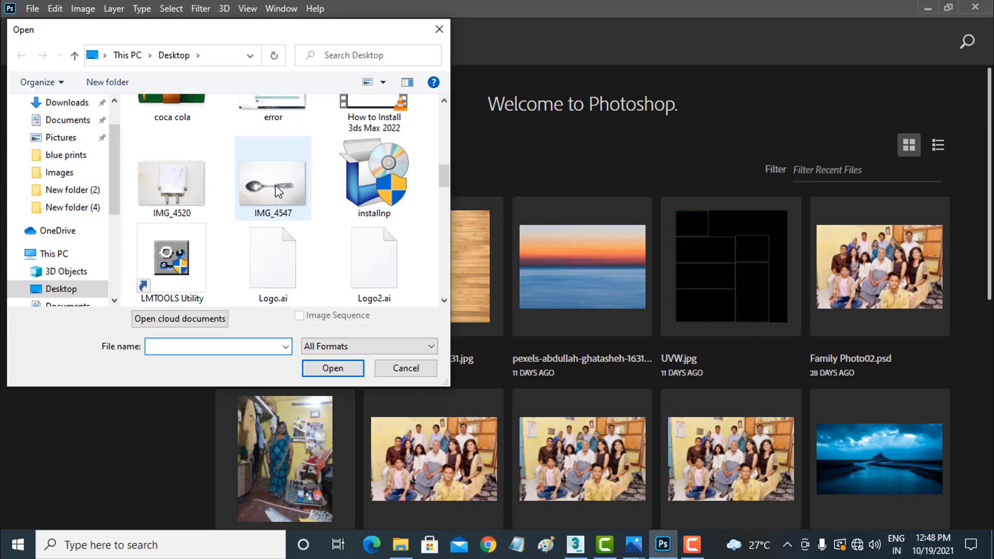
scroll(278, 192, down, 4)
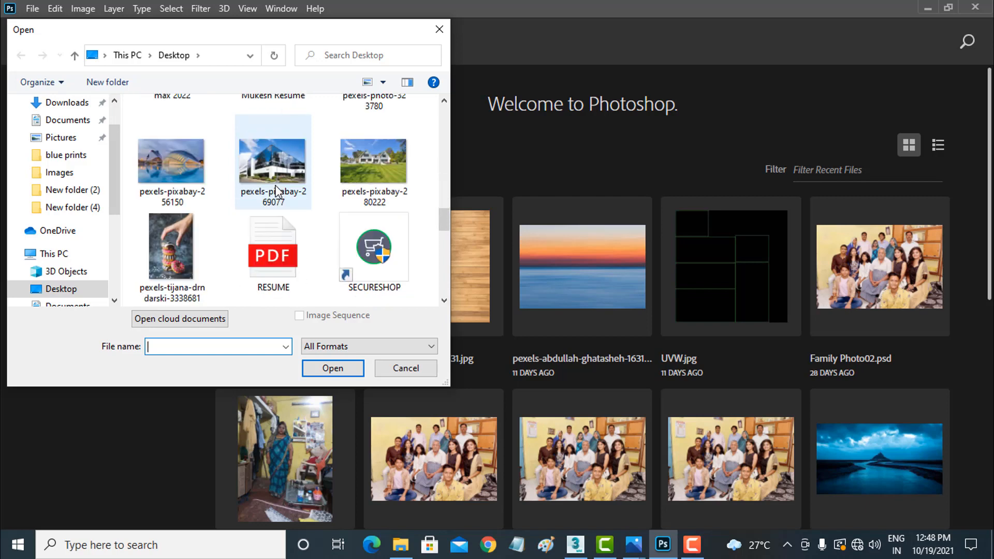
scroll(276, 187, down, 8)
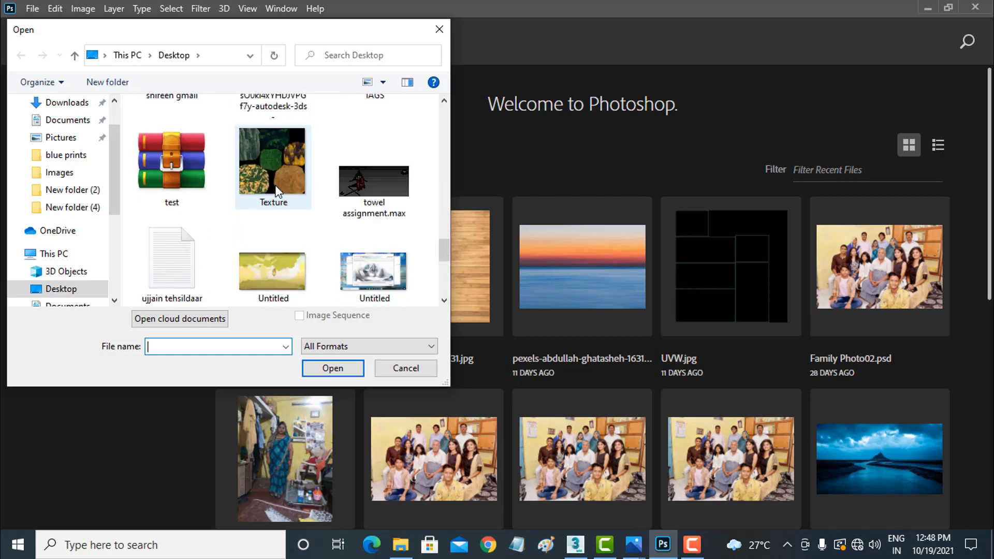
scroll(276, 192, down, 3)
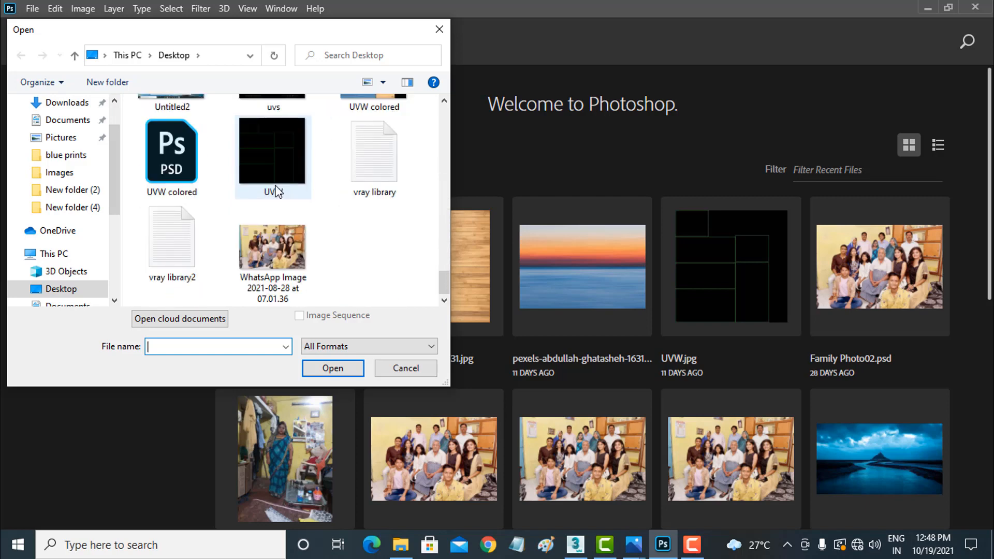
scroll(276, 192, up, 10)
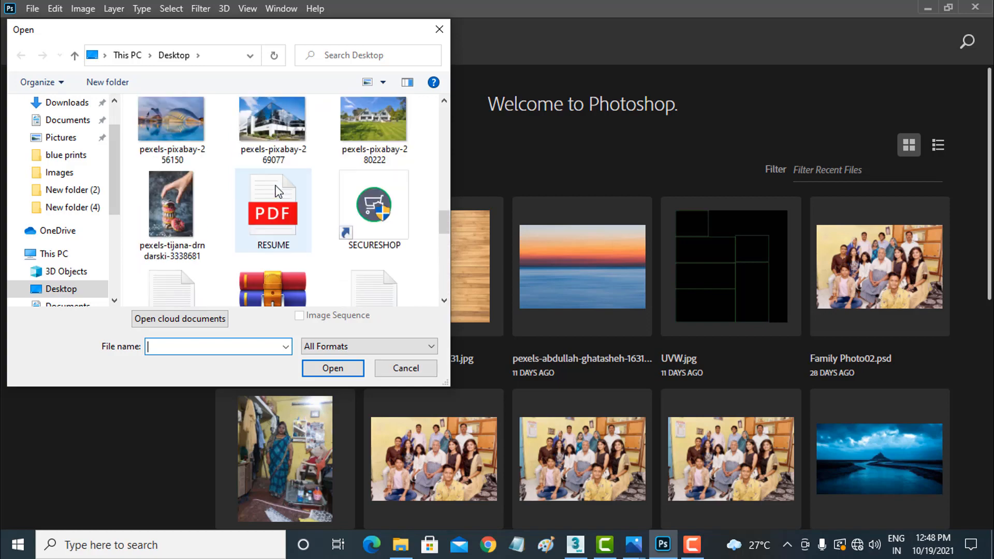
scroll(276, 192, down, 3)
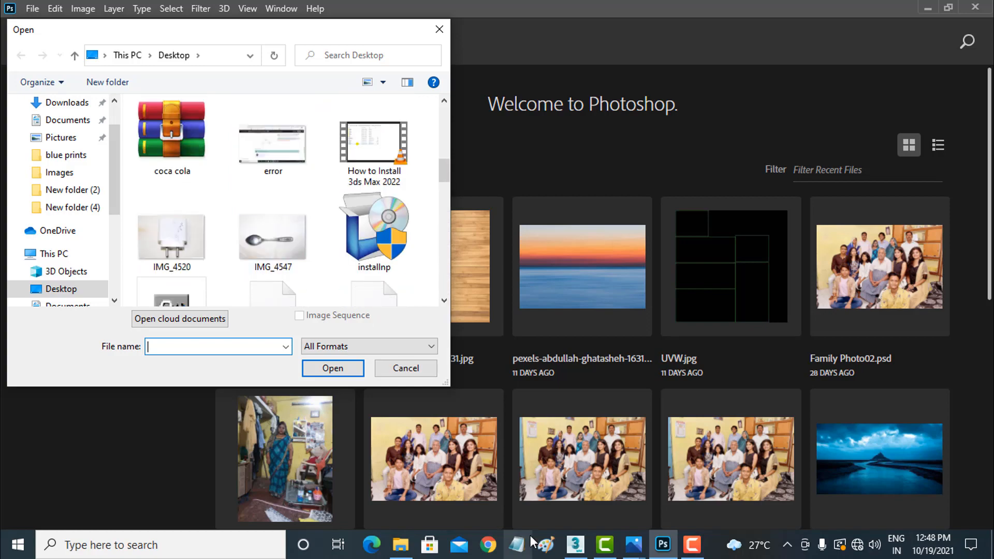
Step: Copy the Images folder path from File Explorer and go to F:\for modeling\Images in Photoshop's file-opening dialog
click(400, 545)
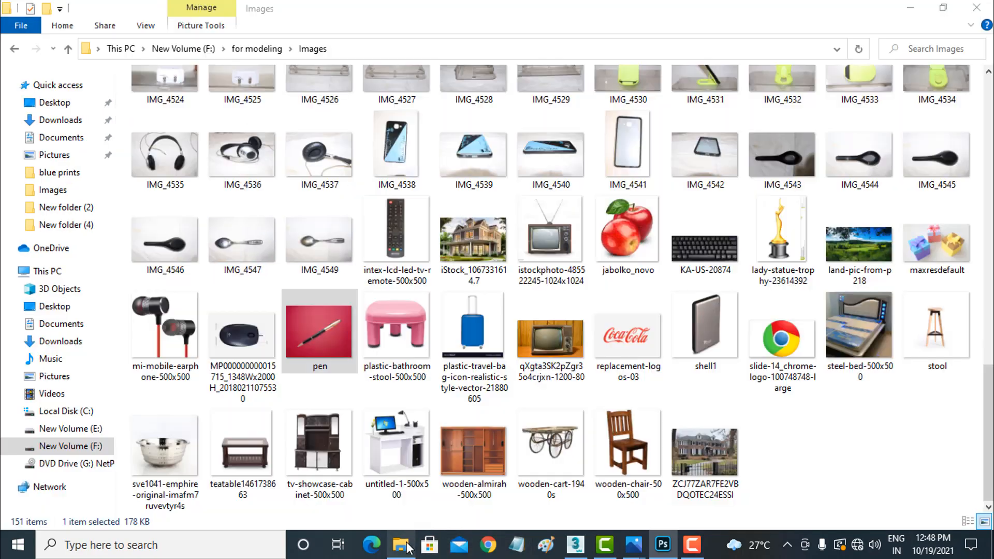
right_click(426, 50)
click(456, 95)
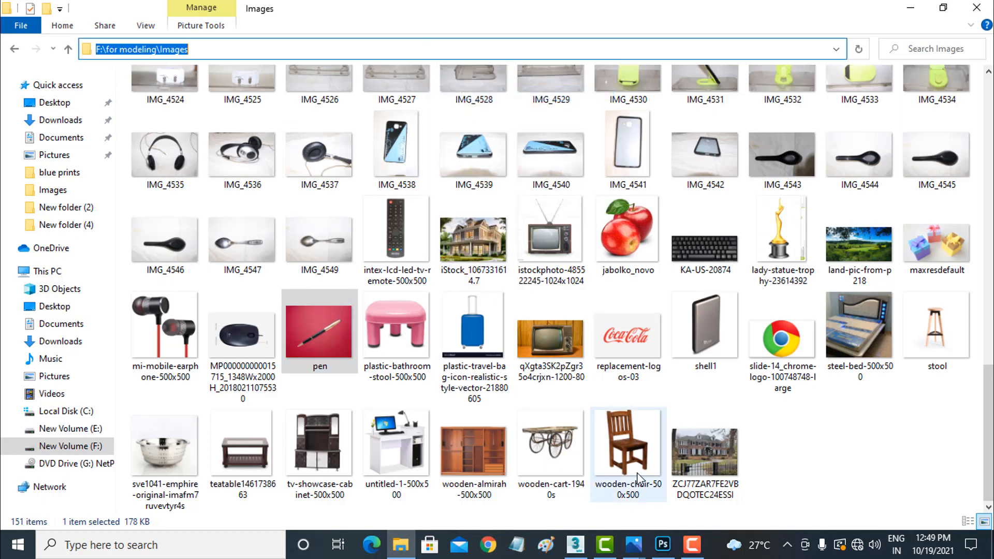
click(663, 544)
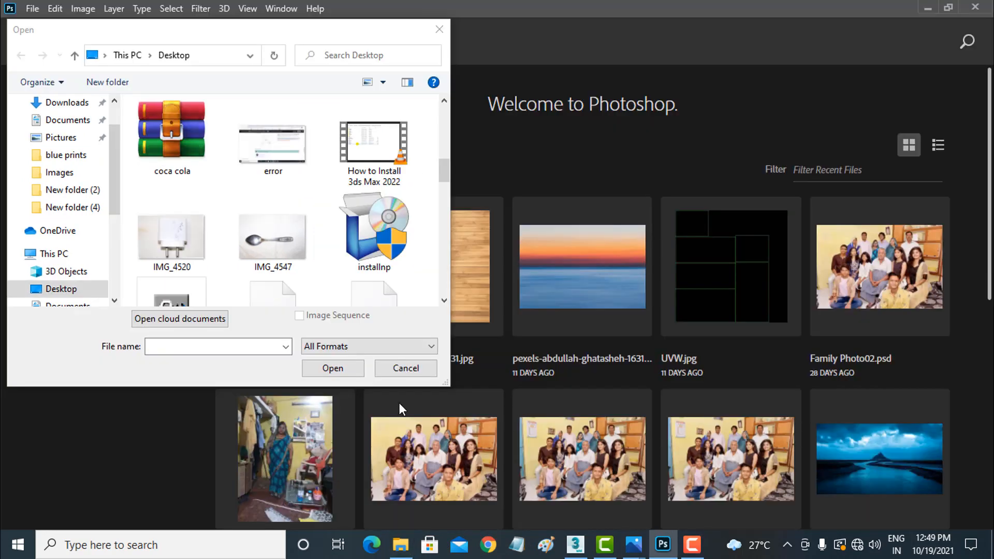
click(250, 346)
right_click(250, 346)
click(313, 204)
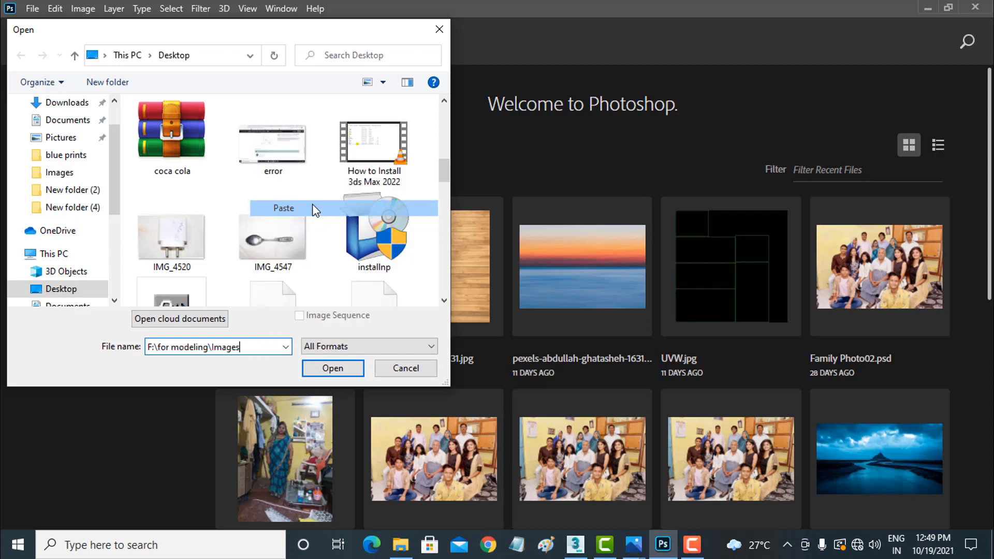
click(332, 369)
Step: Open the pen image from the Images folder and undock its document into a floating window
scroll(312, 243, down, 5)
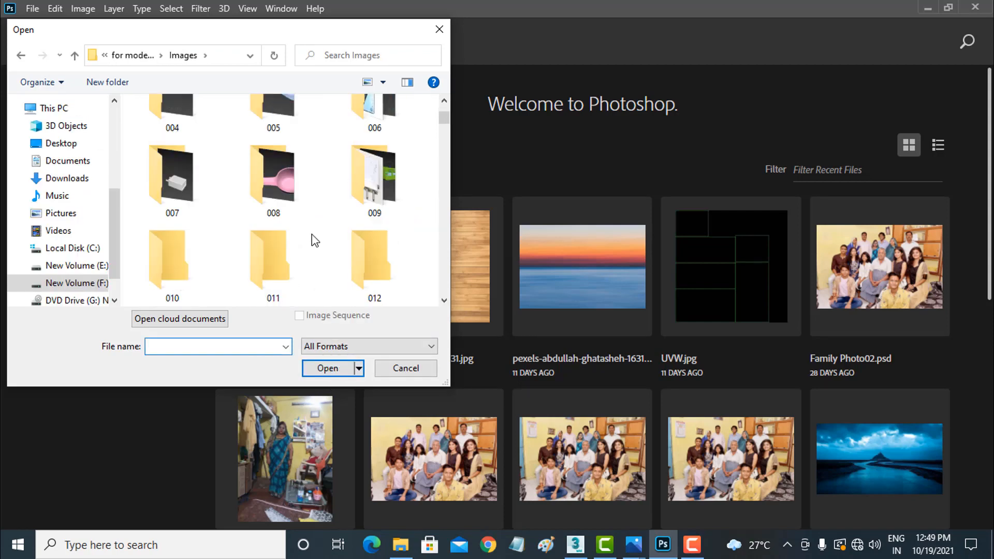
scroll(311, 236, down, 7)
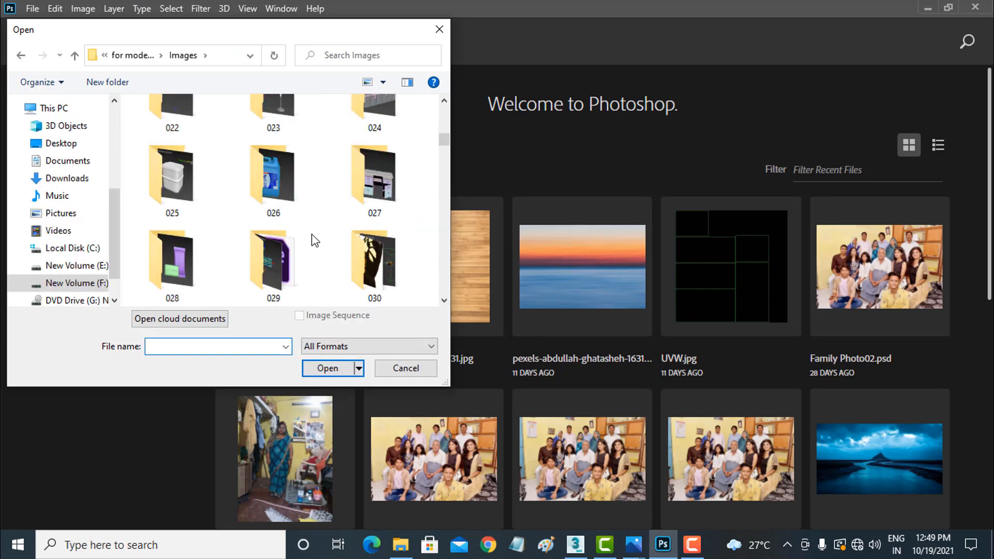
scroll(312, 234, down, 7)
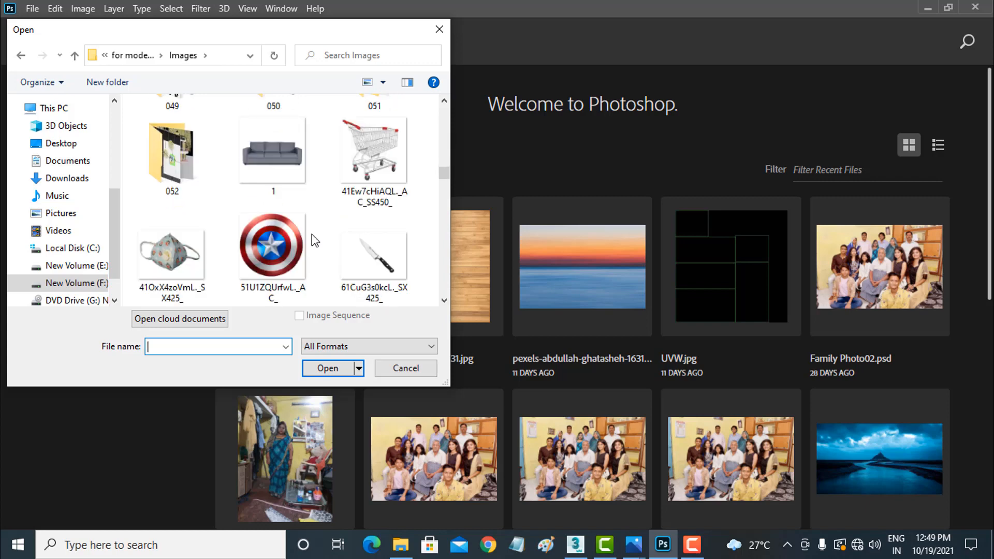
scroll(312, 234, down, 3)
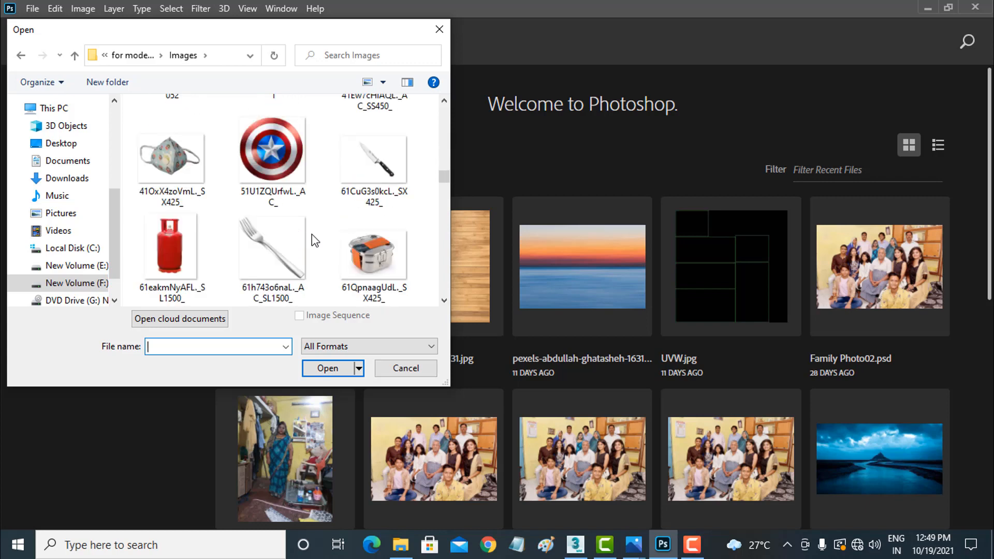
scroll(312, 234, down, 1)
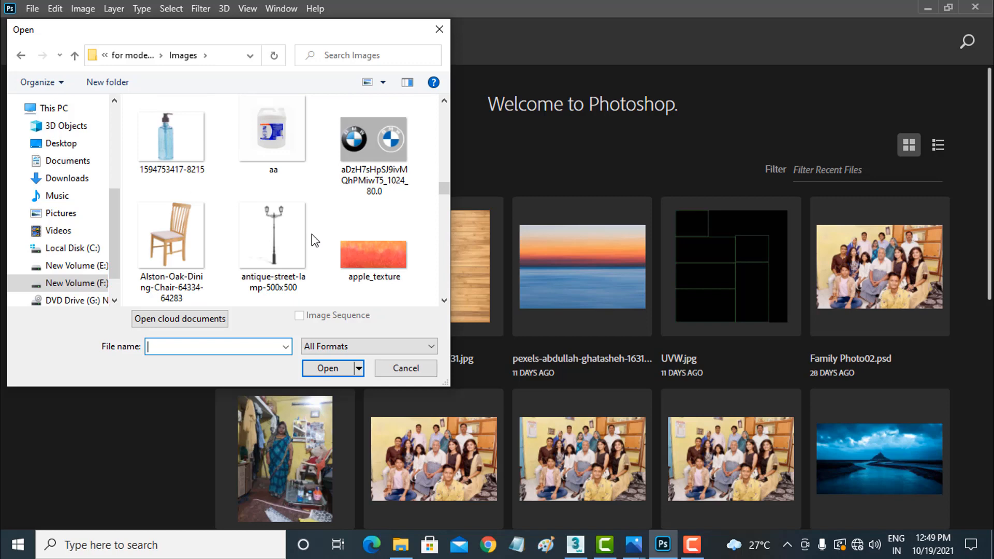
scroll(312, 234, down, 1)
scroll(312, 234, down, 3)
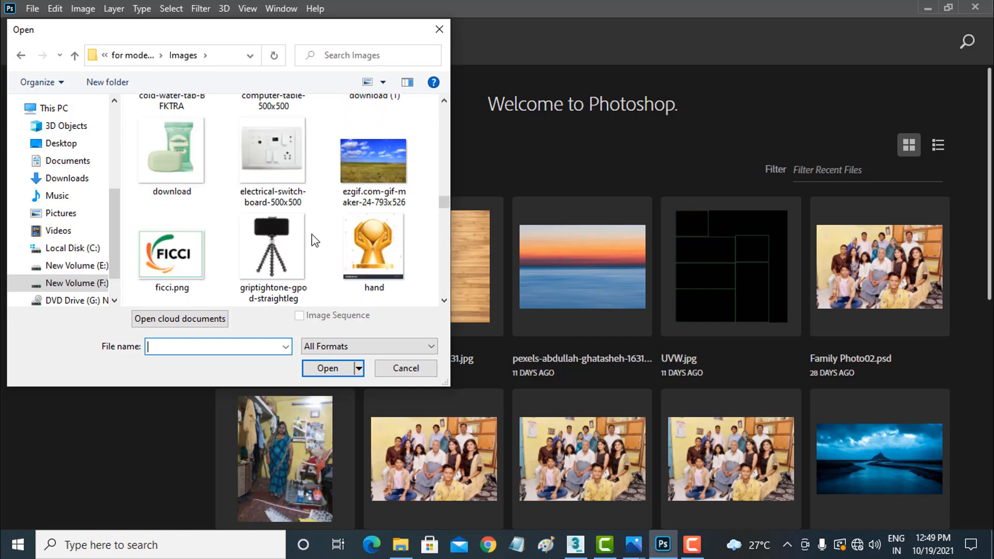
scroll(312, 234, down, 3)
scroll(312, 234, down, 4)
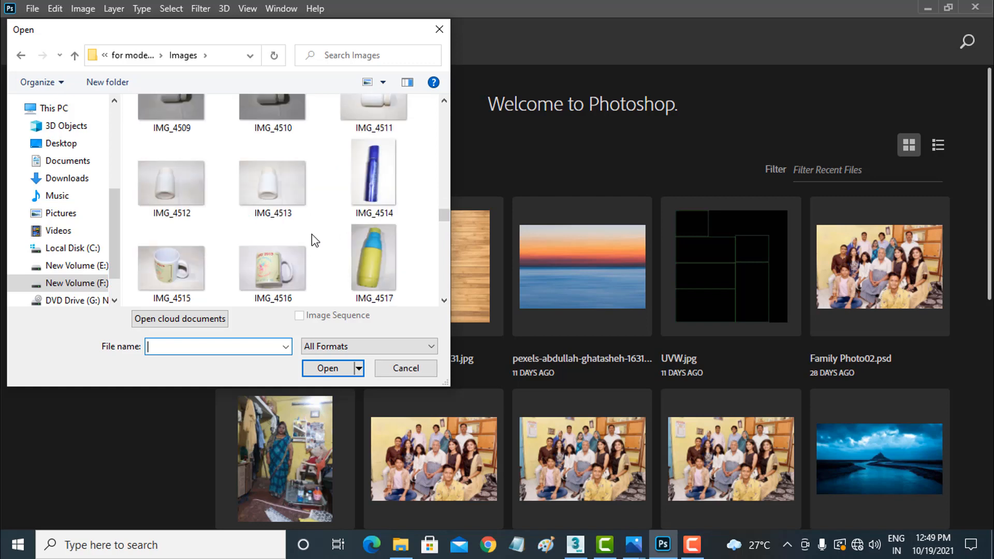
scroll(311, 234, down, 3)
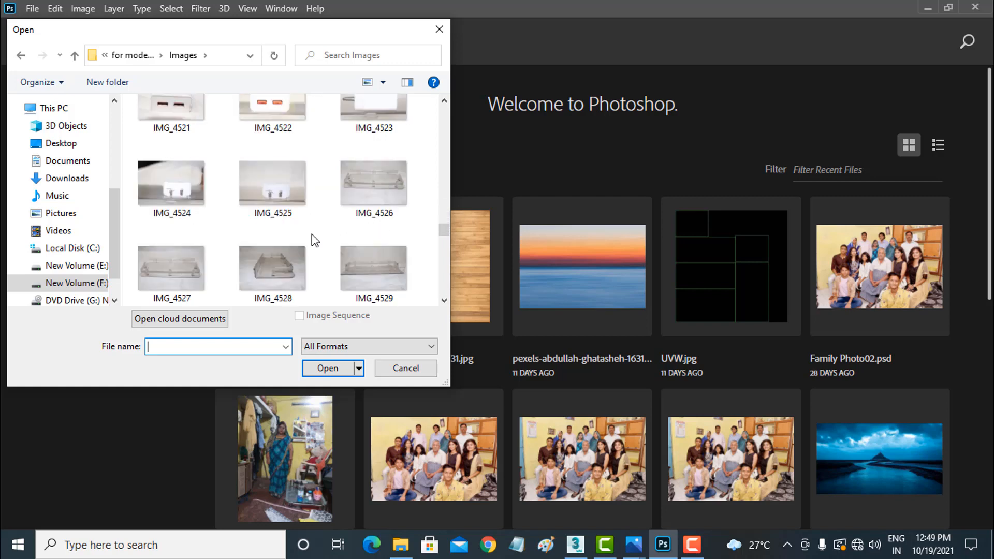
scroll(312, 234, down, 5)
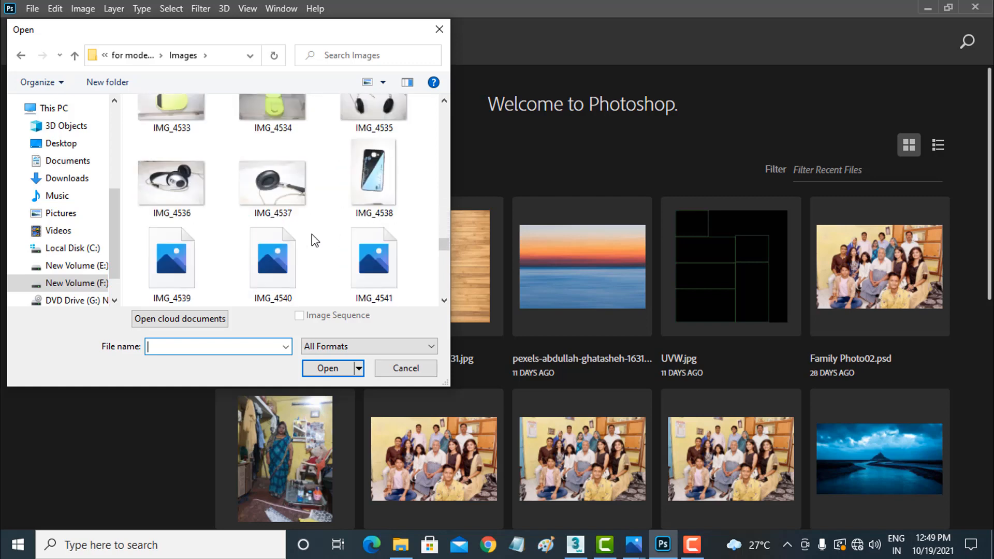
scroll(311, 234, down, 4)
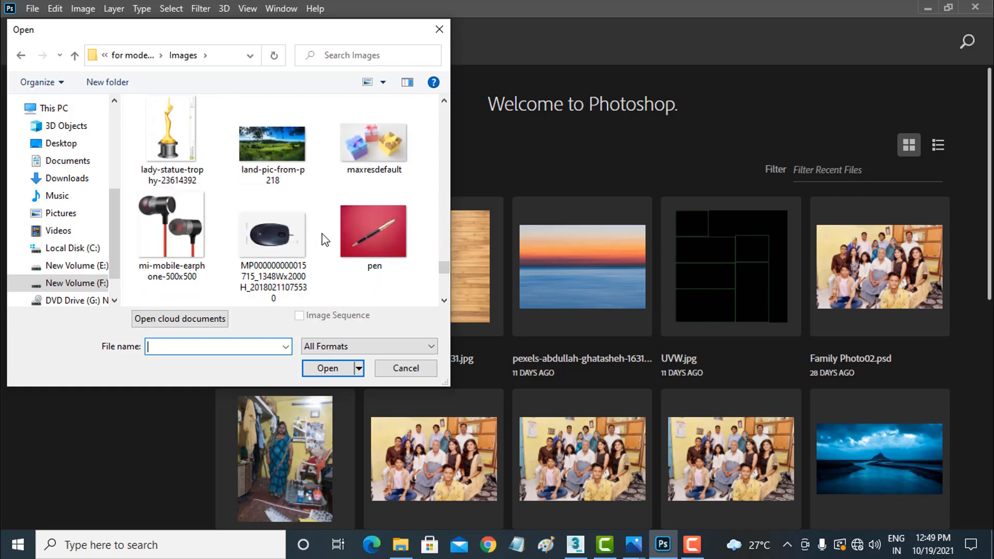
double_click(363, 230)
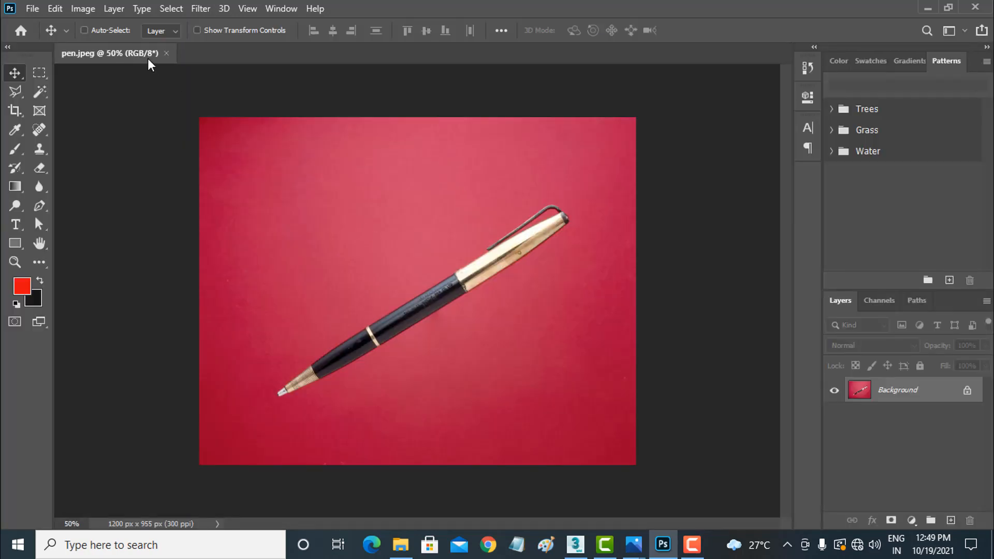
drag(148, 57, 196, 98)
drag(378, 102, 399, 88)
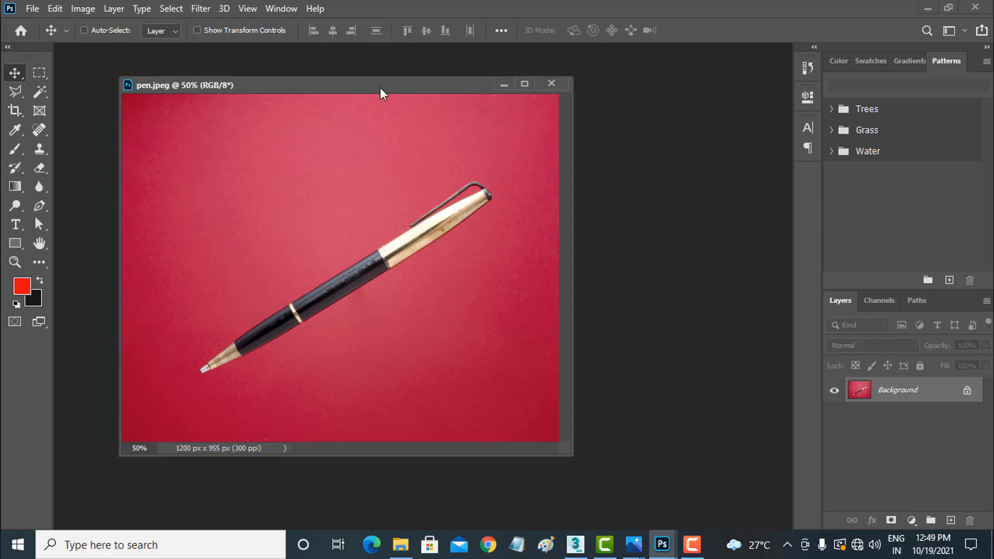
Step: Set the pen image's canvas height to 1200 pixels, keeping the centre anchor and the Background extension color
click(83, 12)
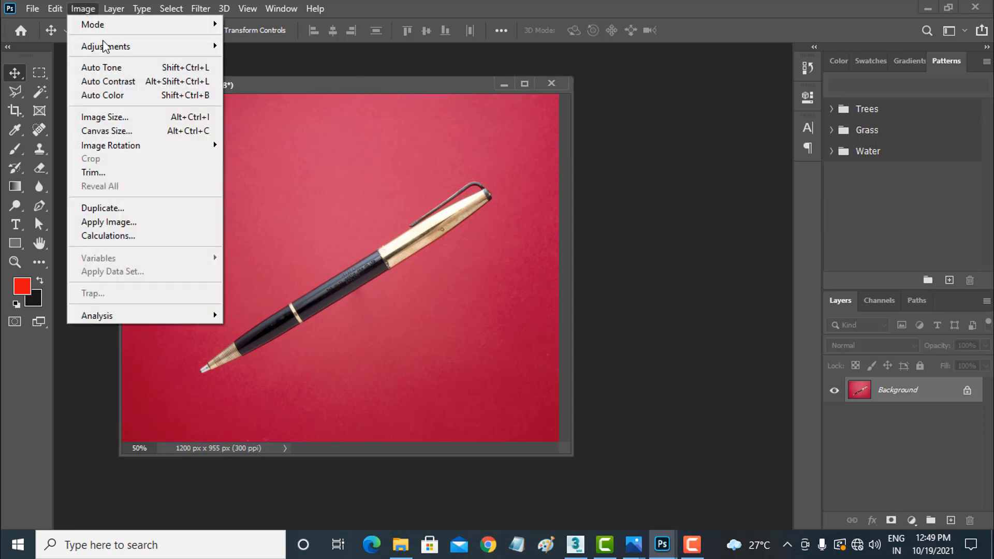
click(105, 131)
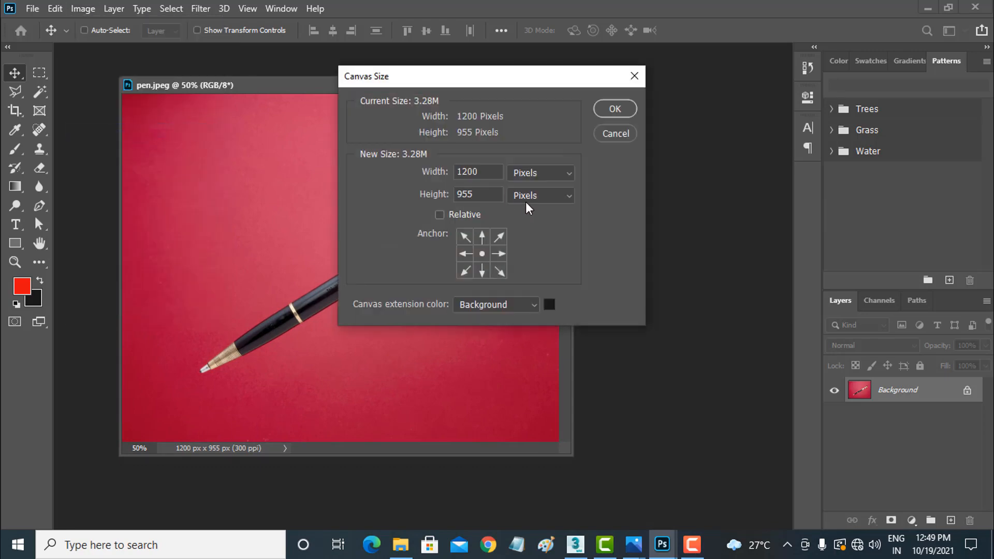
click(447, 199)
text(1200)
click(613, 109)
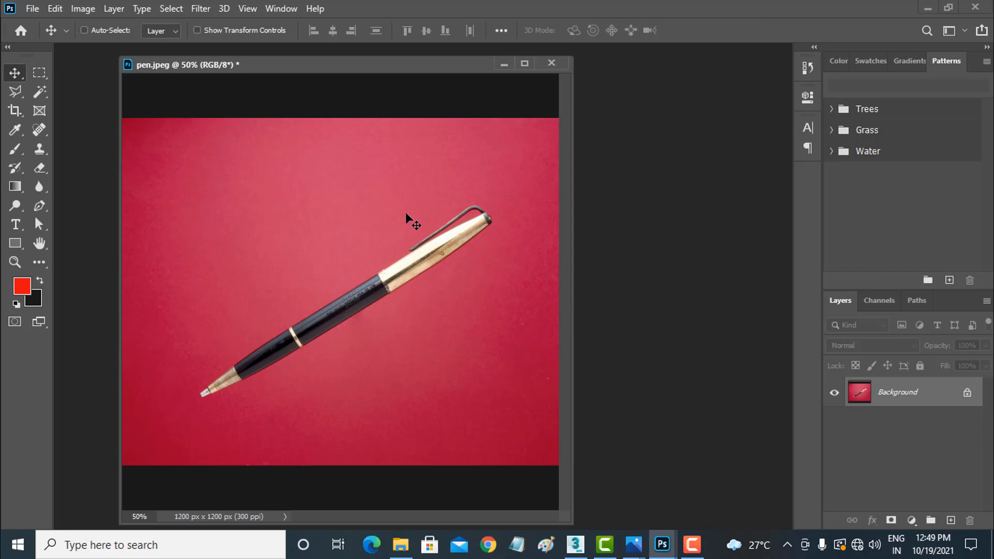
Step: Convert the locked Background layer of the pen image into a regular layer with the default settings
double_click(890, 392)
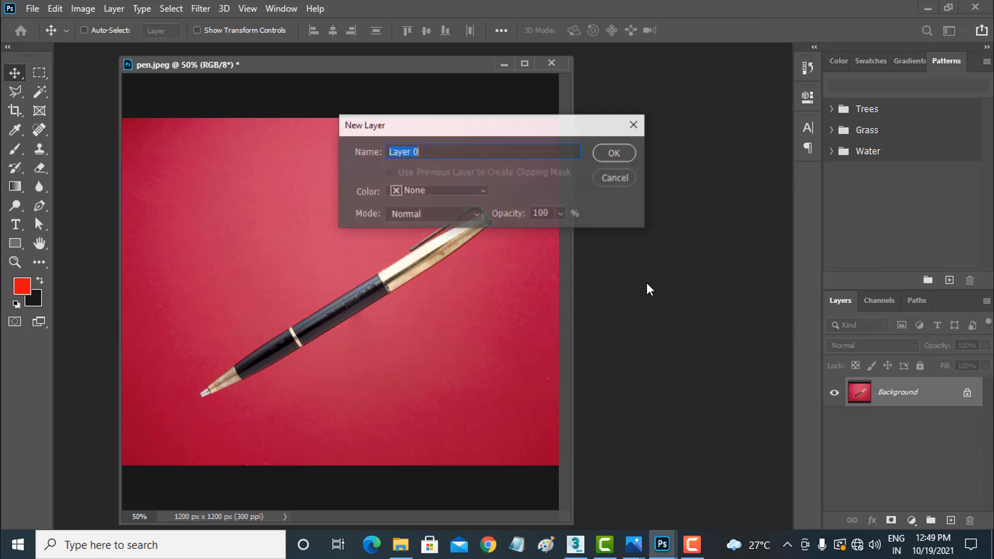
click(609, 158)
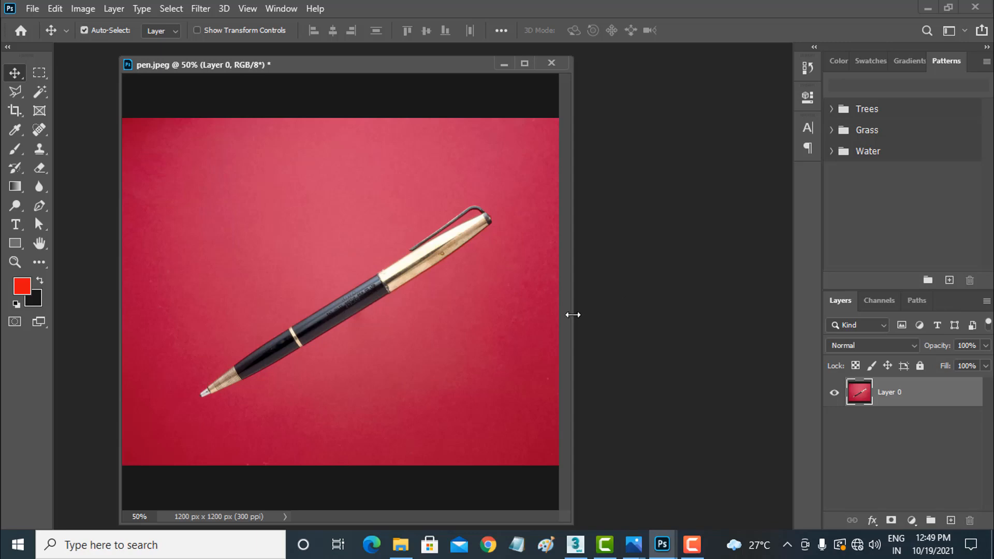
Step: Scale the pen layer to 90% and rotate it by about -56.17° so the pen stands upright
key(ctrl+t)
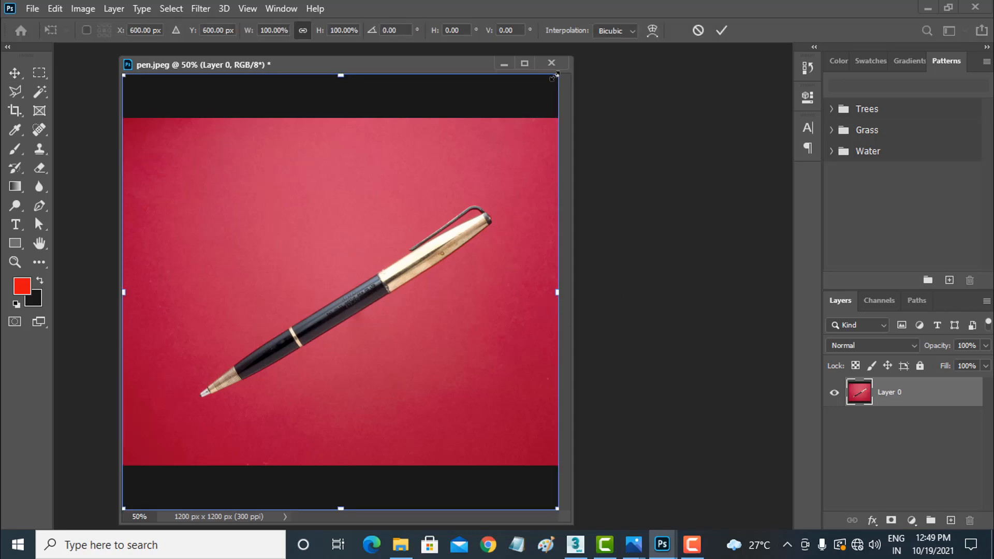
drag(555, 77, 278, 91)
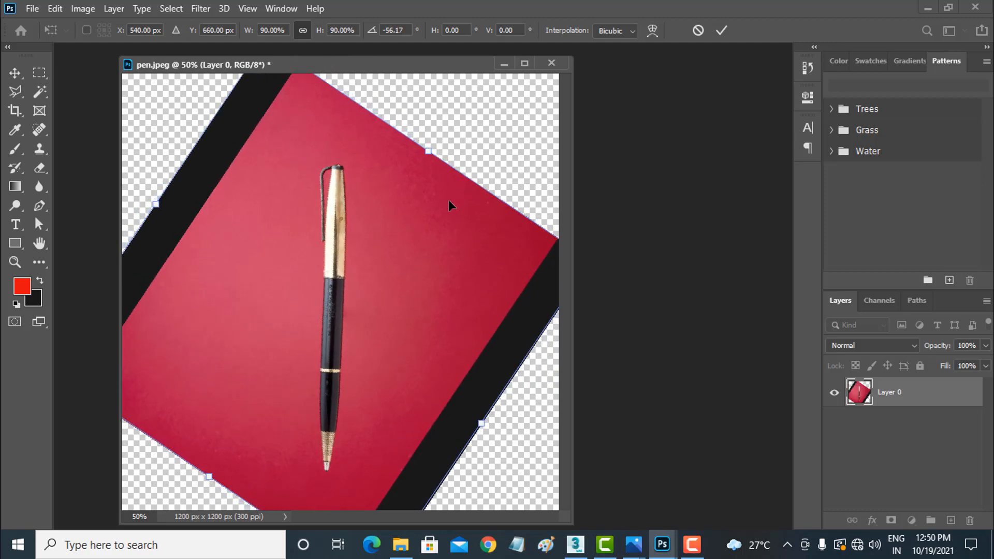
key(Return)
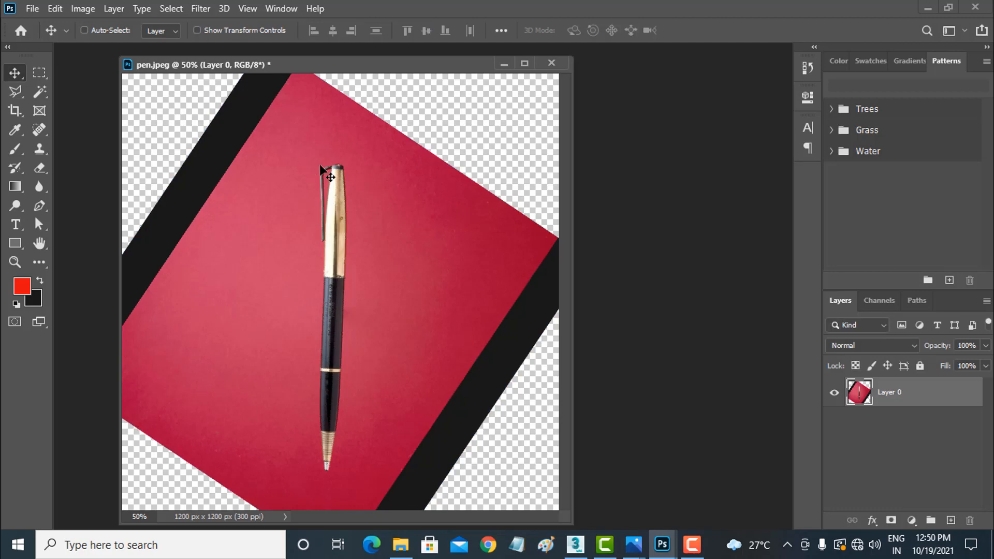
Step: Crop the image to a tall rectangular marquee around the upright pen and clear the selection
click(38, 73)
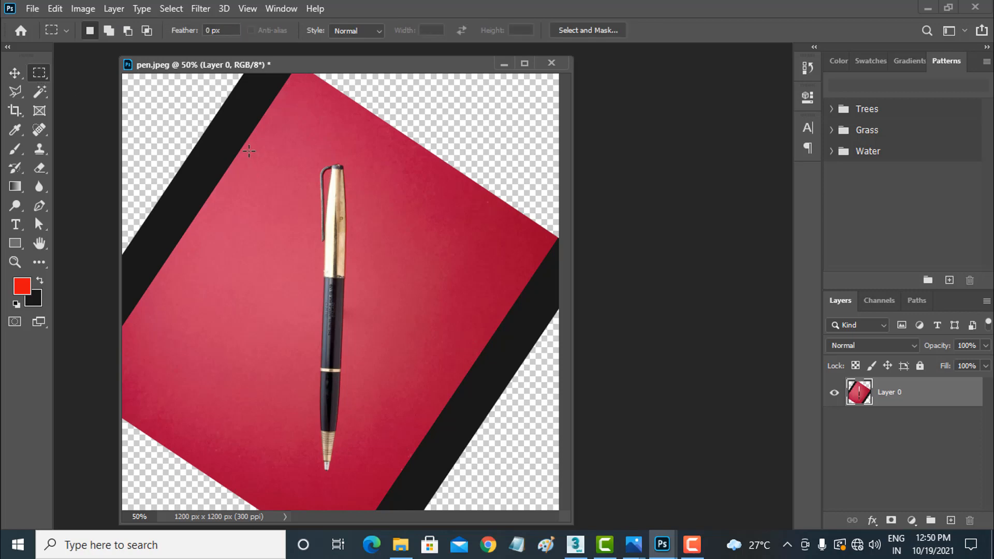
drag(249, 151, 389, 477)
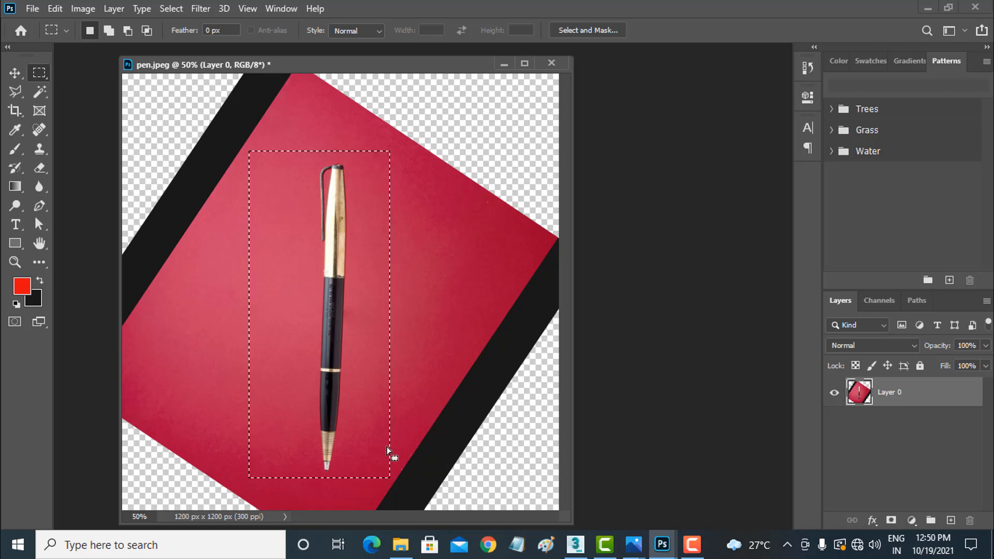
click(85, 10)
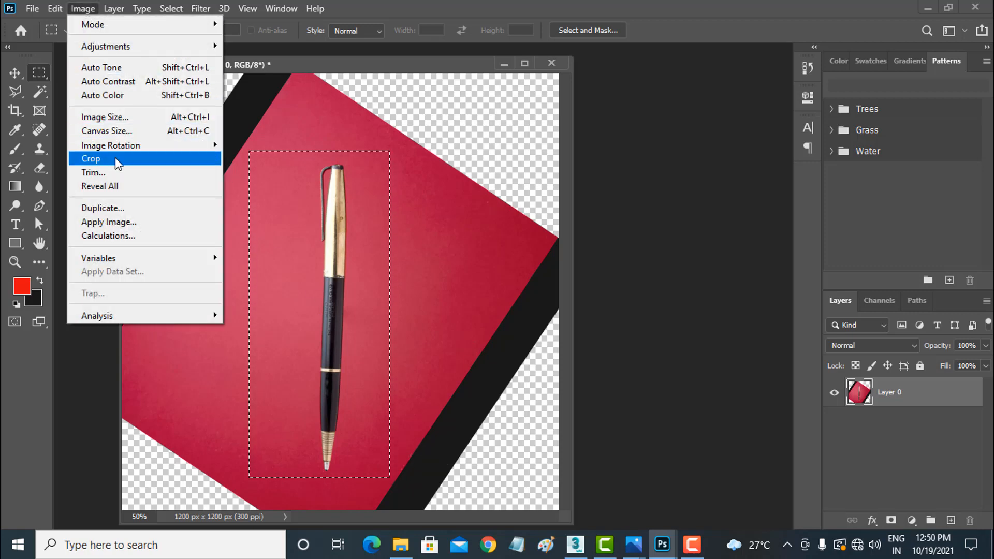
click(118, 164)
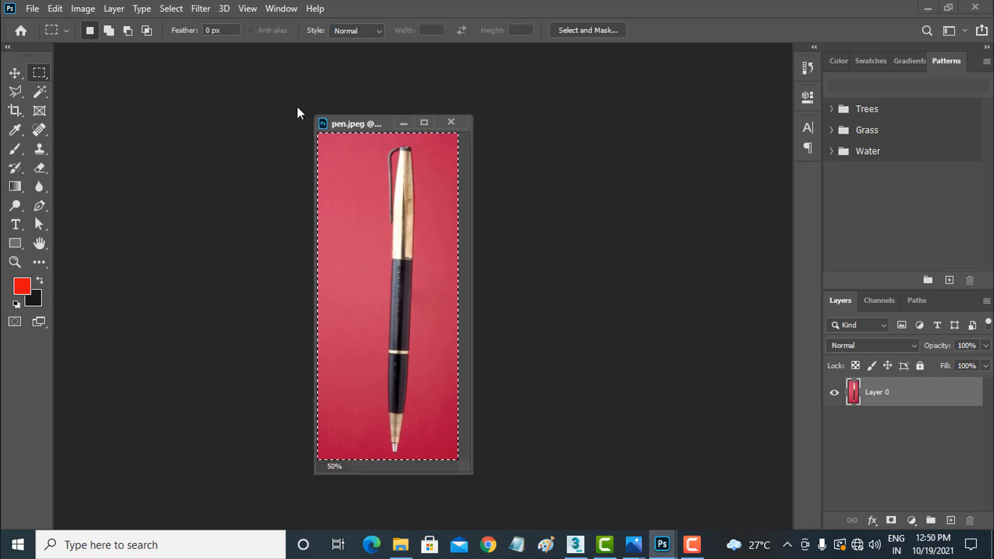
click(15, 72)
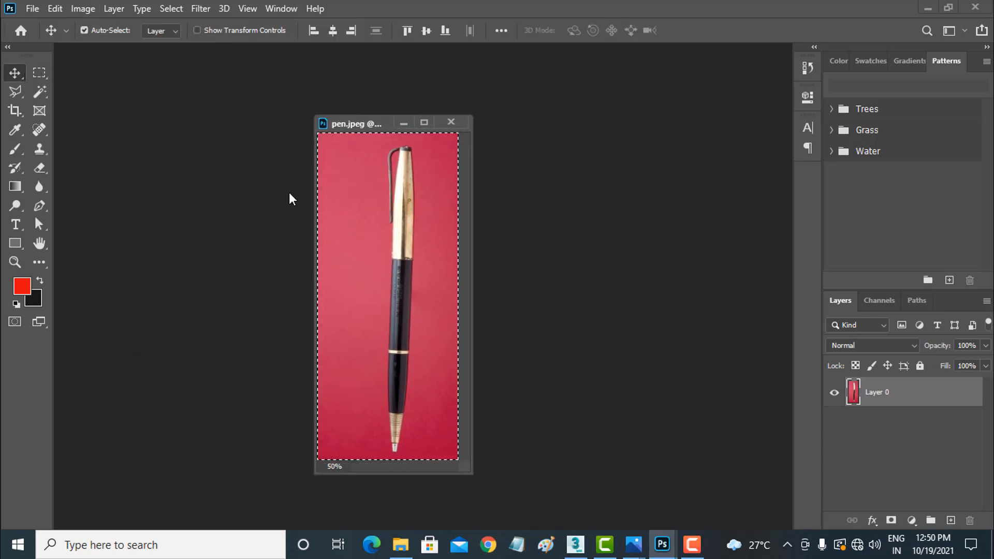
key(ctrl+d)
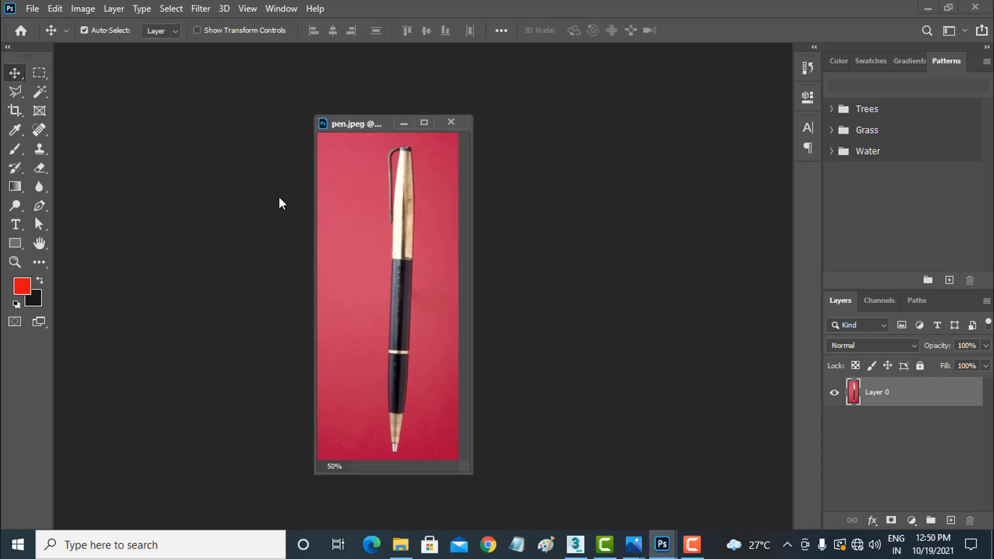
Step: Save the cropped image in the Images folder as a JPEG named "pen straight" at quality 12 with Baseline ("Standard") format
key(ctrl+shift+s)
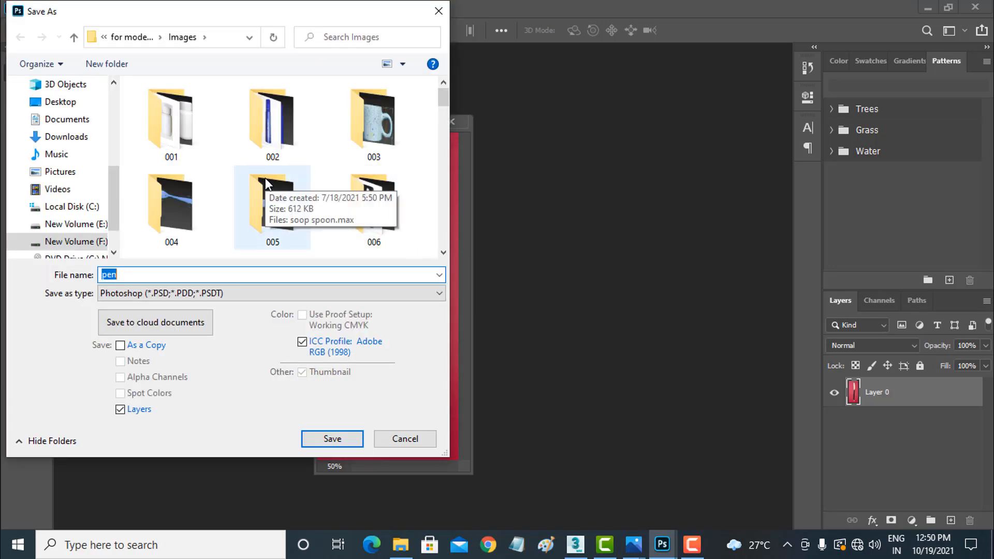
scroll(265, 178, down, 12)
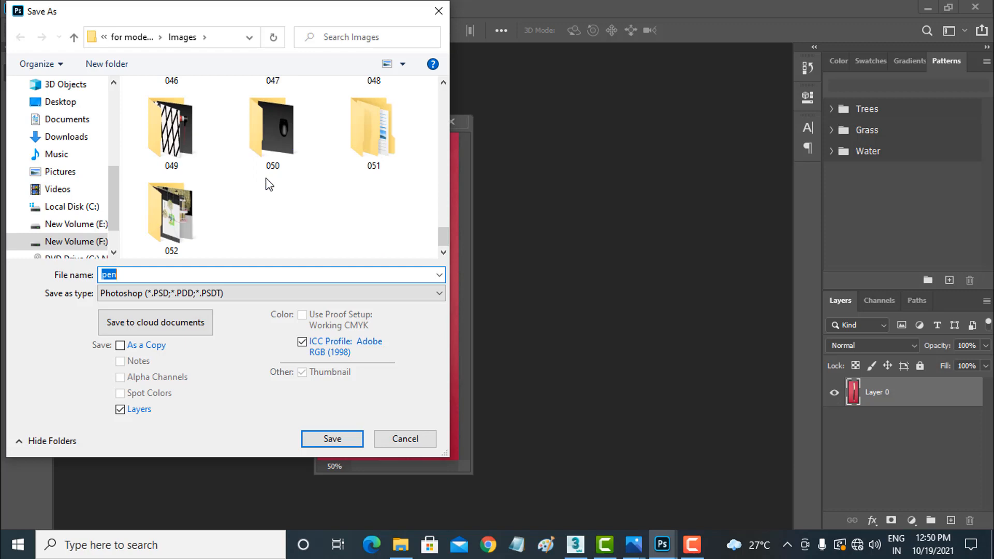
click(237, 294)
key(j)
double_click(233, 273)
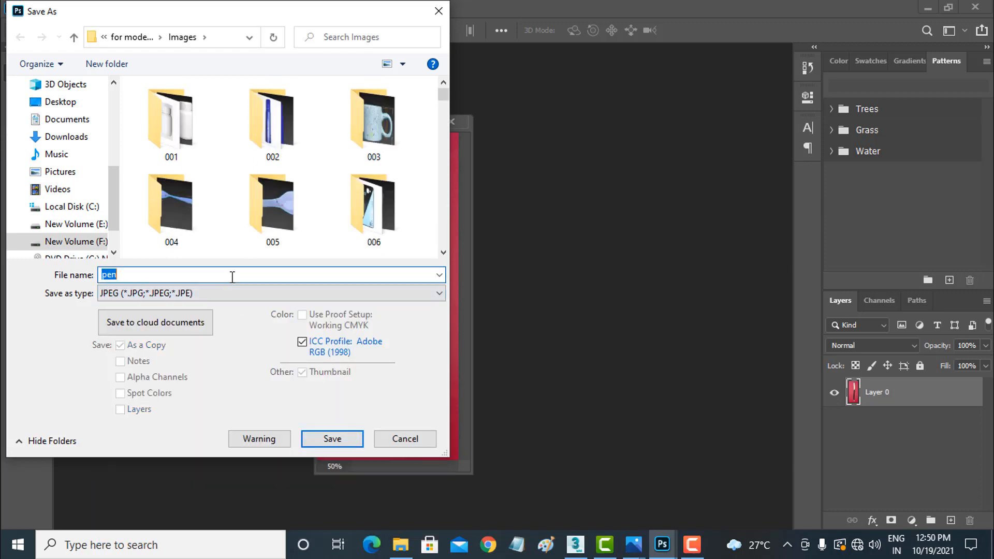
click(233, 271)
text(straight)
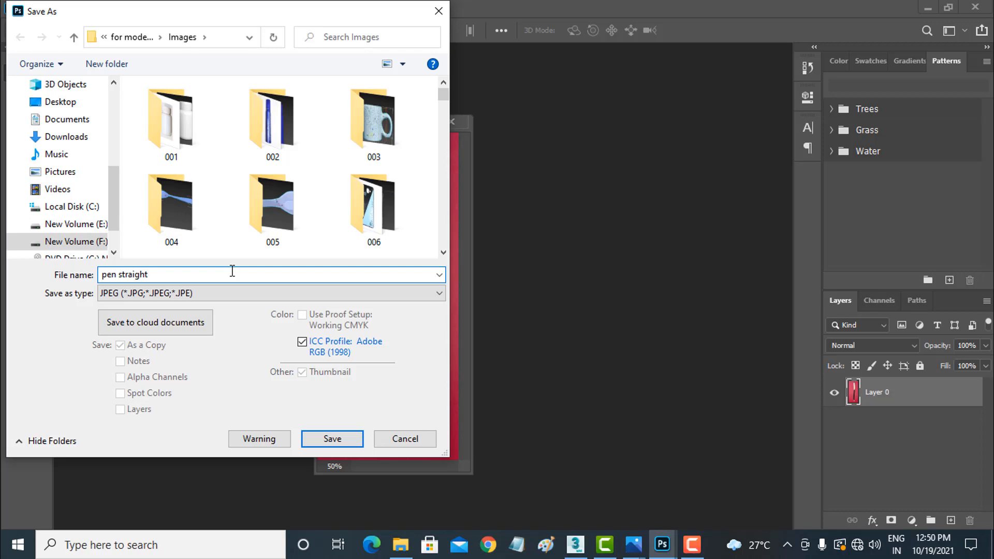
key(Return)
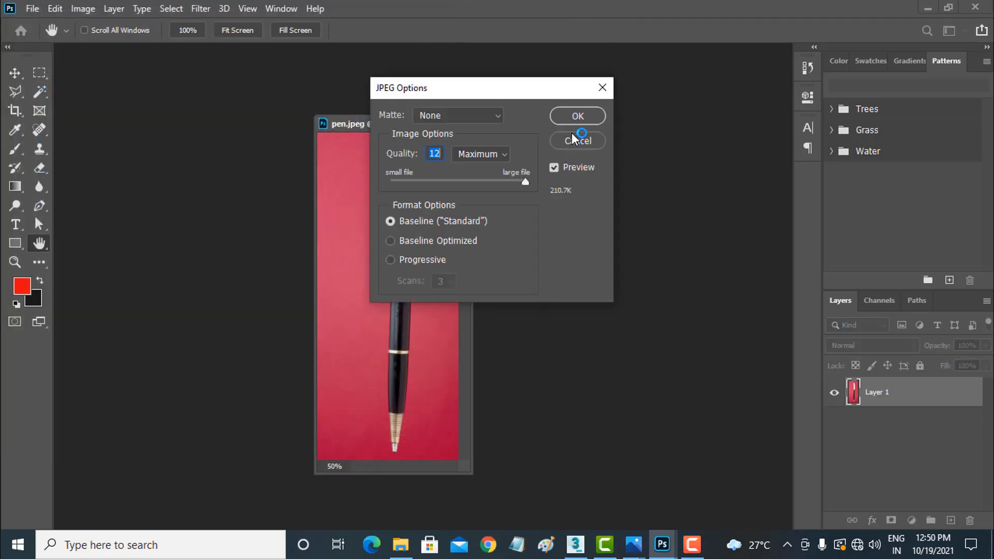
click(574, 117)
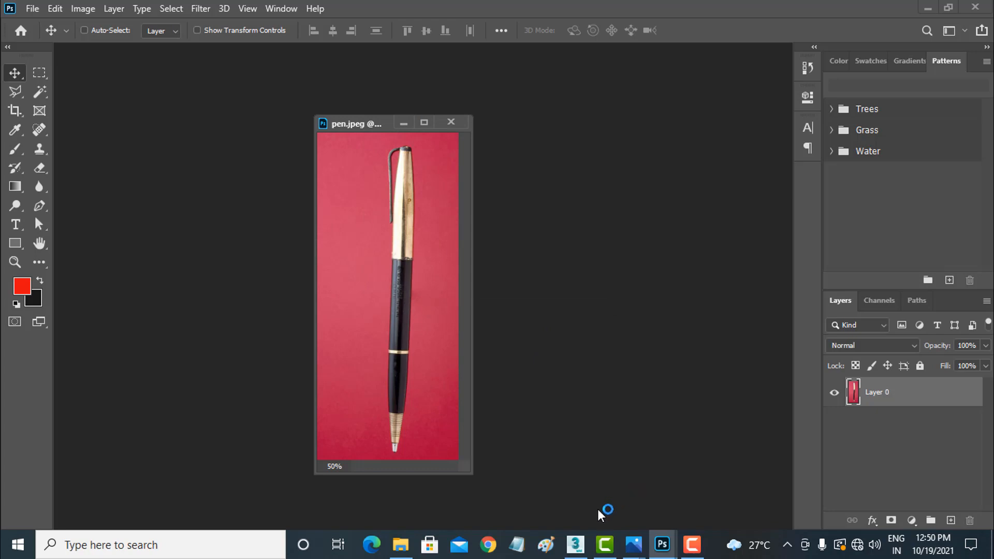
Step: Switch to 3ds Max and make the Front viewport active
click(575, 544)
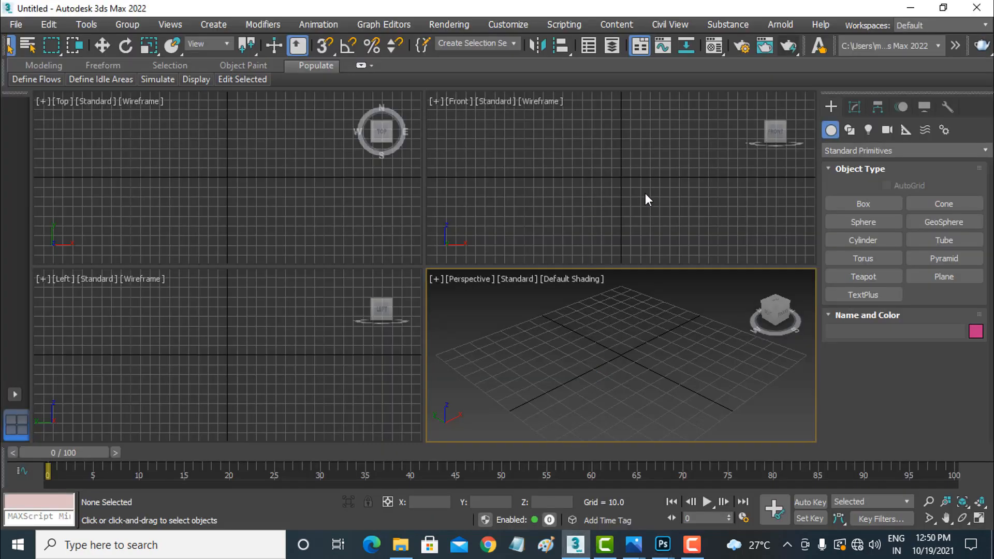
click(619, 198)
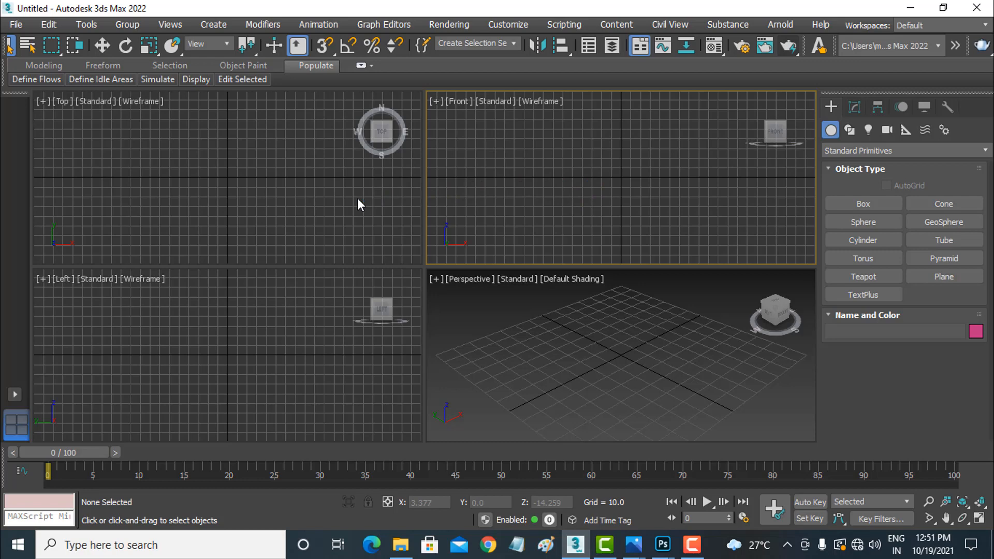
right_click(442, 221)
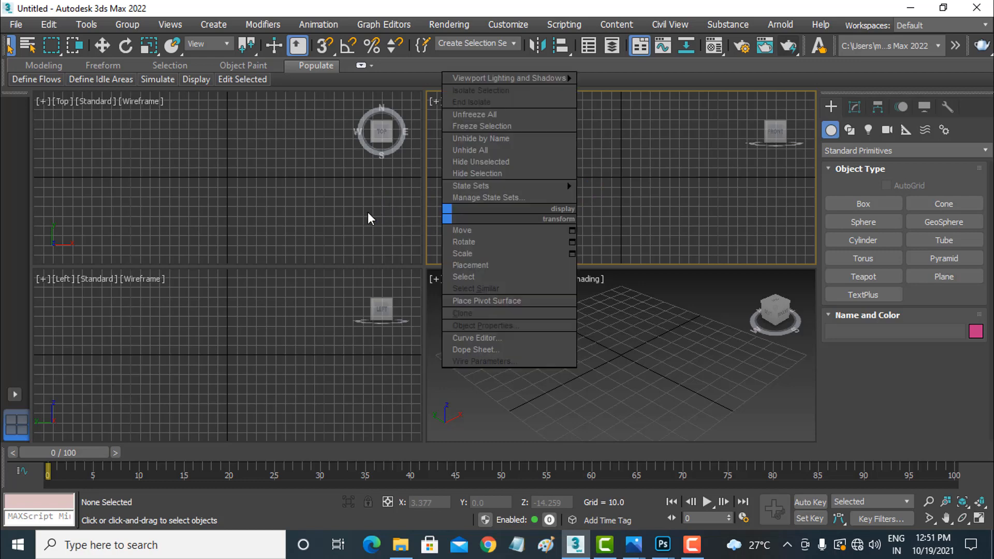
click(364, 211)
click(530, 197)
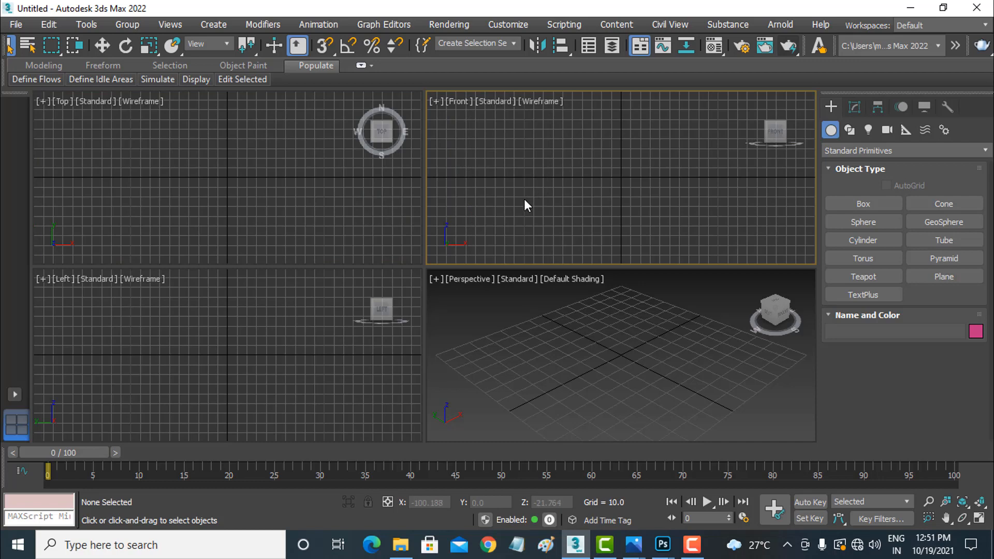
Step: Configure the Front viewport's background to use files with the Match Bitmap aspect ratio
key(alt+b)
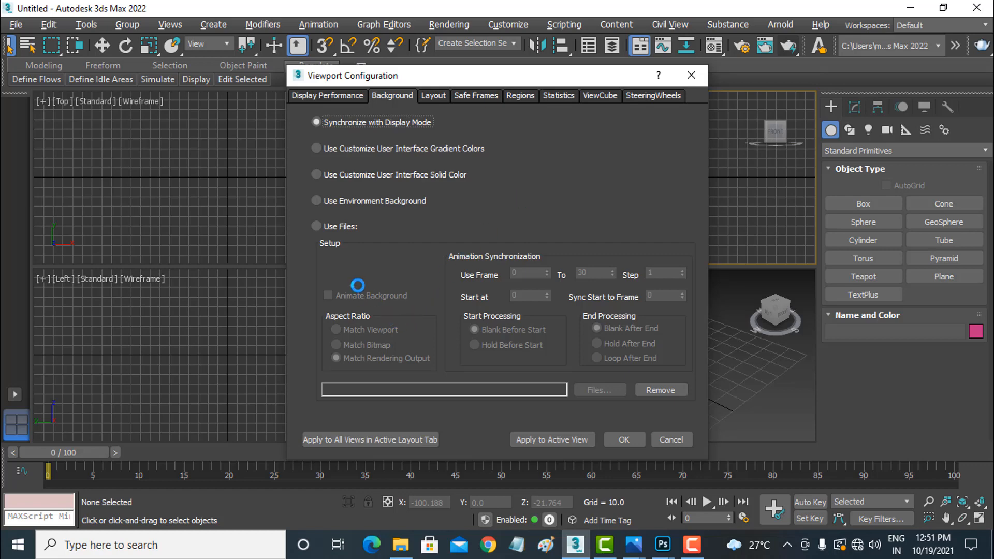
click(340, 227)
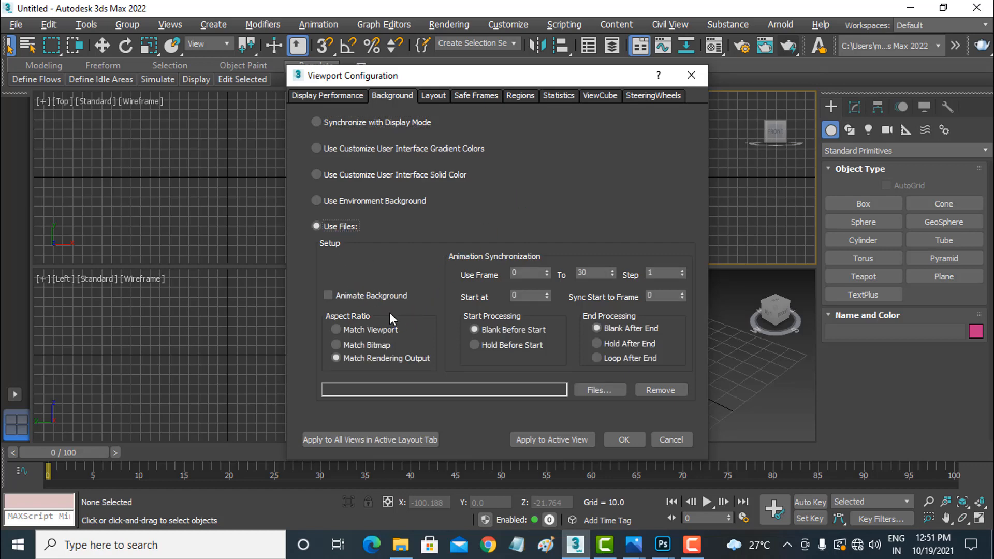
click(380, 345)
click(630, 436)
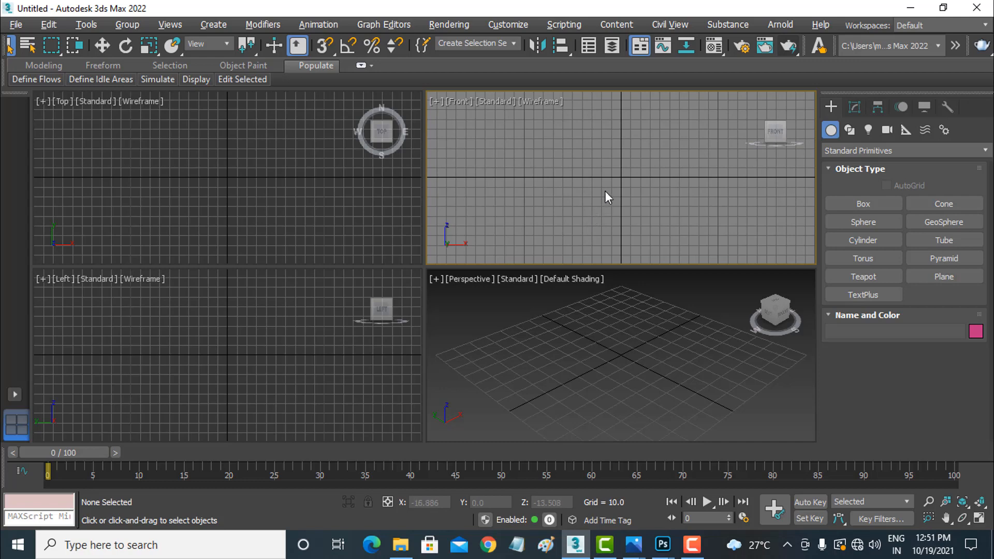
scroll(605, 190, down, 3)
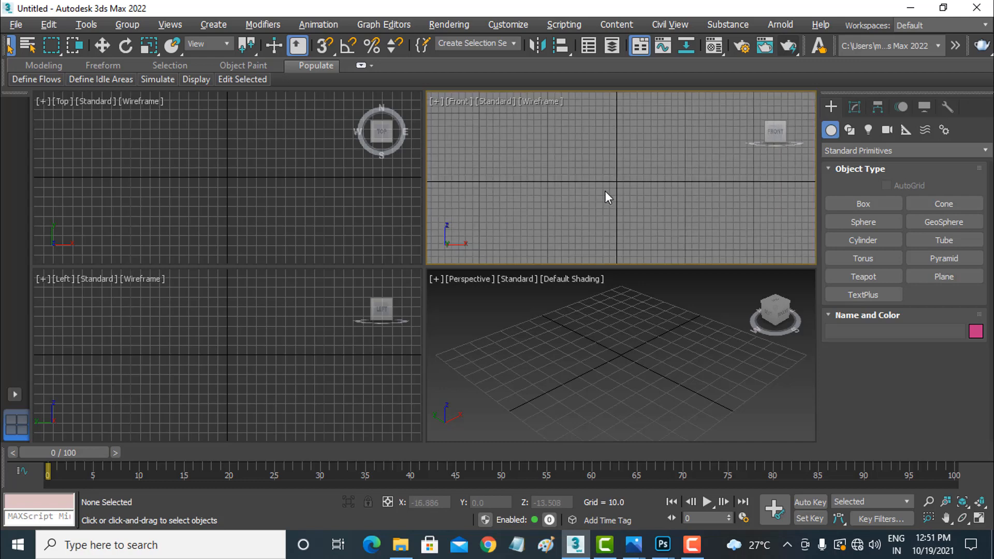
scroll(606, 191, down, 6)
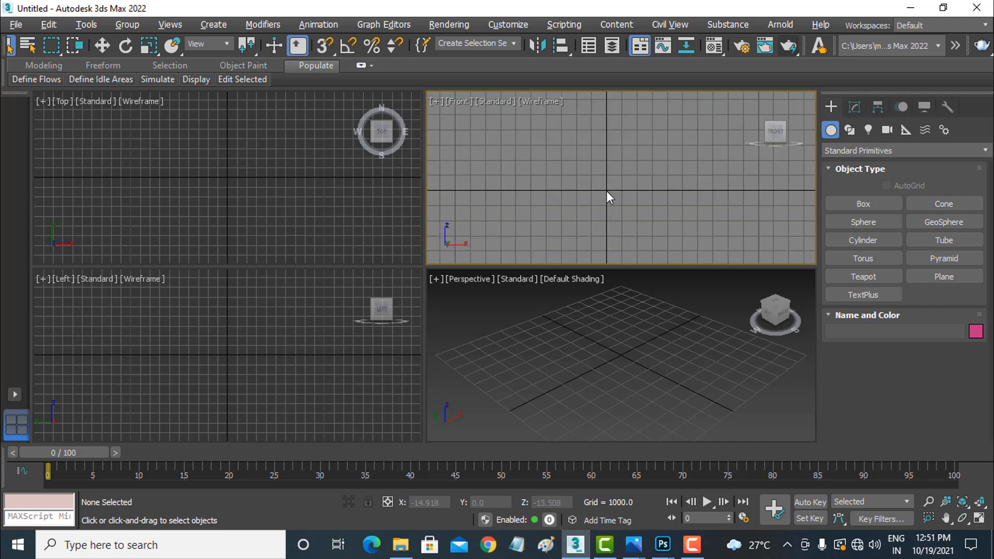
Step: Start choosing a background image file for the Front viewport and go to the F:\for modeling\Images folder
key(alt+b)
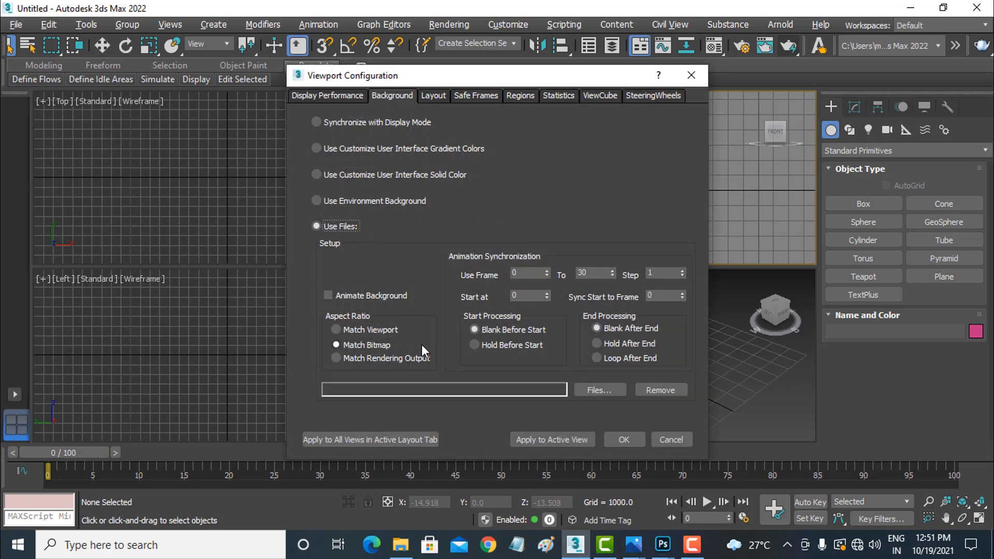
click(596, 389)
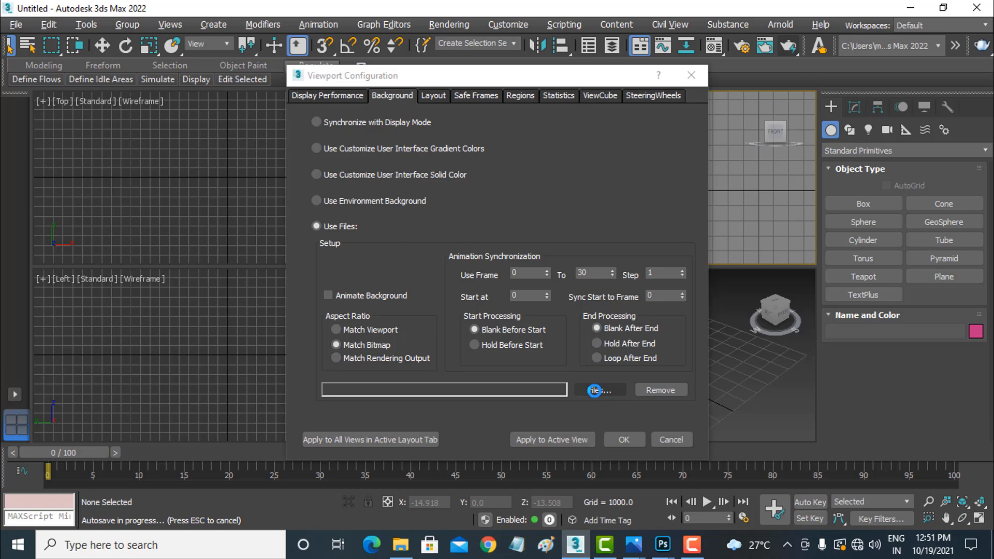
click(598, 389)
right_click(534, 350)
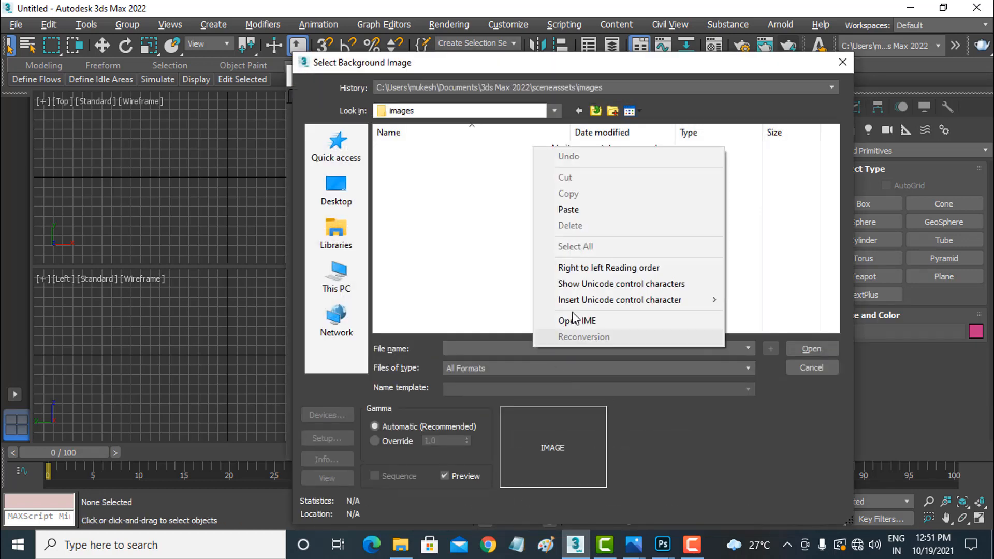
click(602, 212)
click(810, 349)
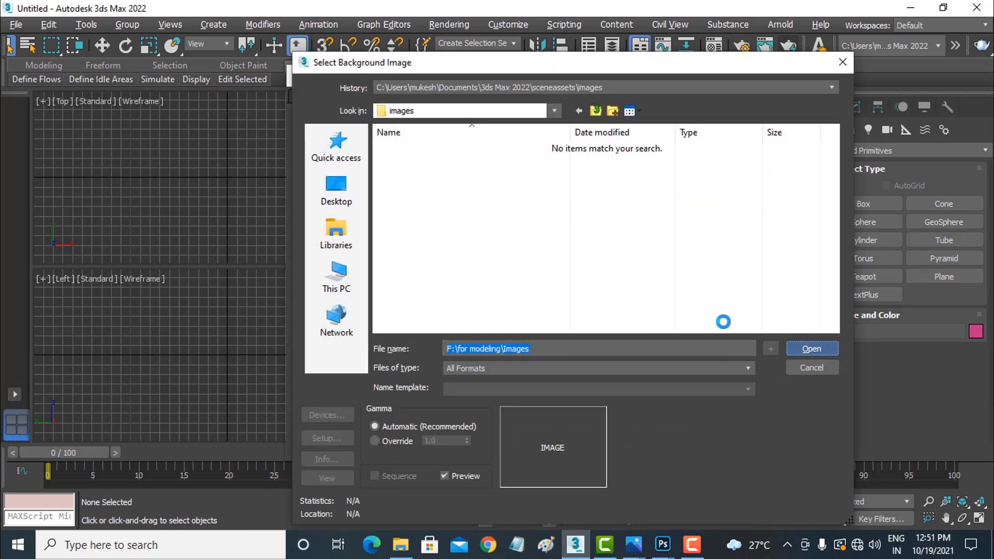
Step: Load the "pen straight" image from the Images folder as the viewport background file
scroll(614, 254, down, 6)
scroll(613, 236, down, 4)
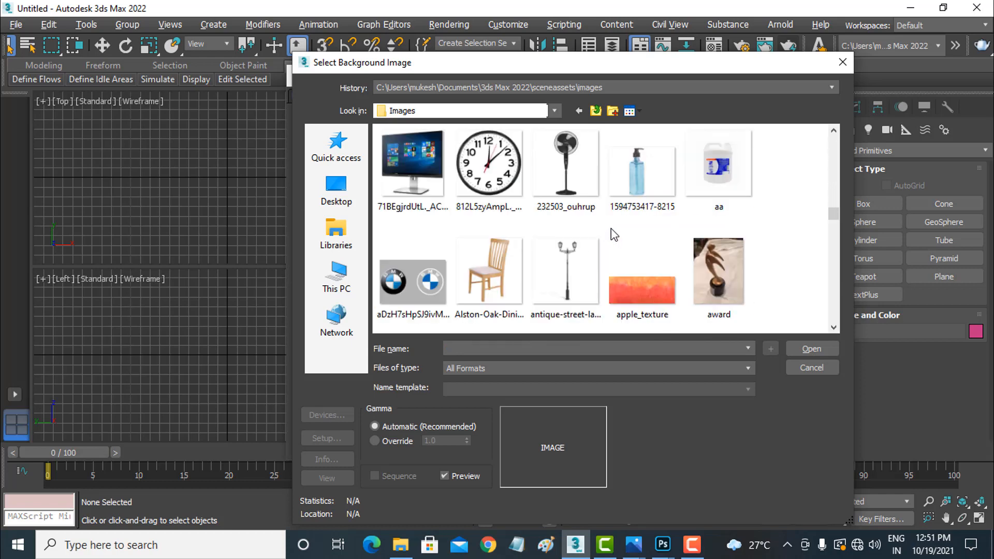
scroll(615, 235, down, 15)
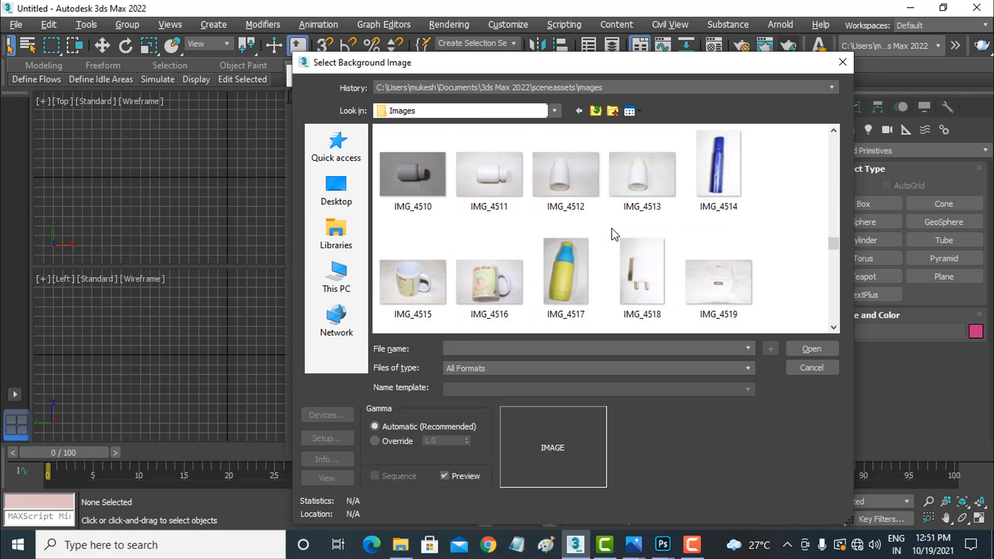
scroll(615, 234, down, 8)
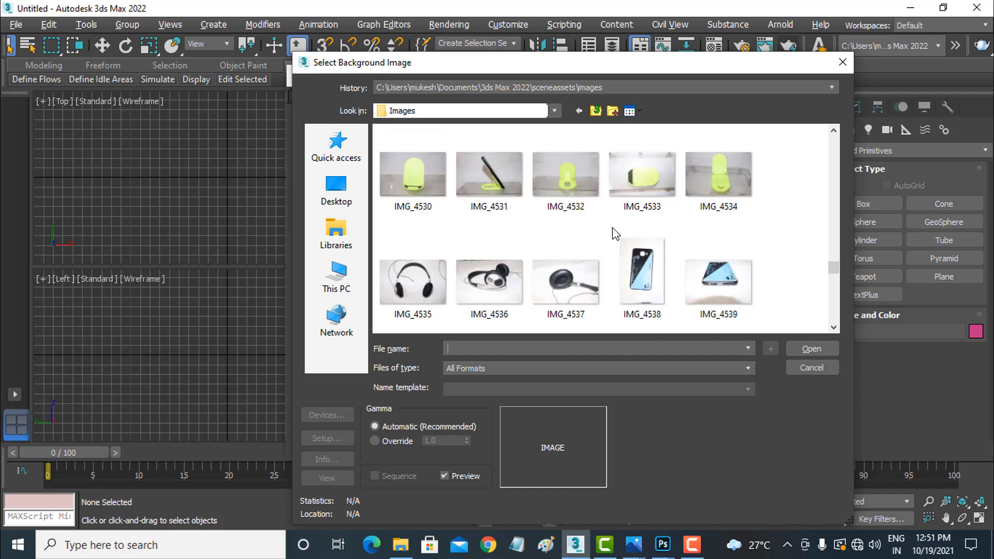
scroll(615, 235, down, 6)
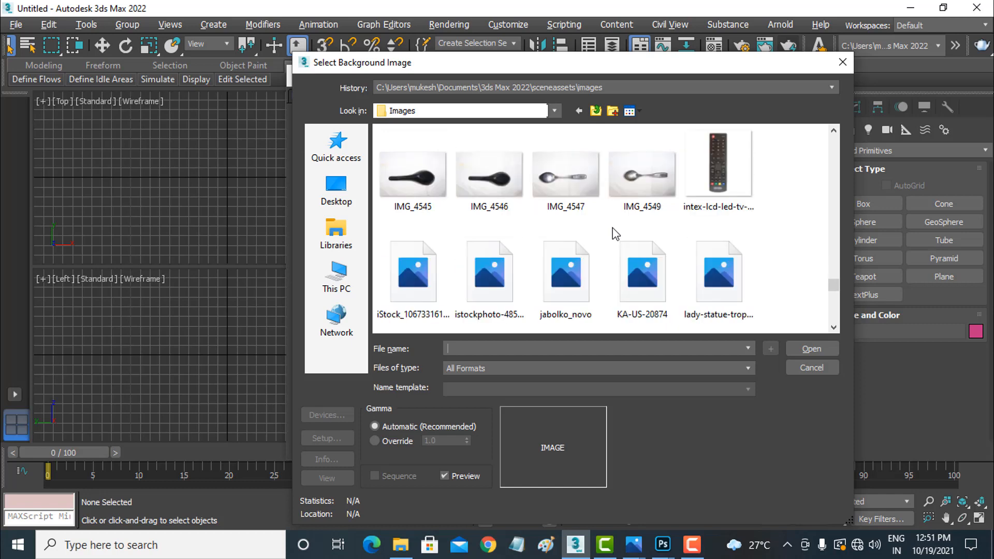
scroll(615, 235, down, 6)
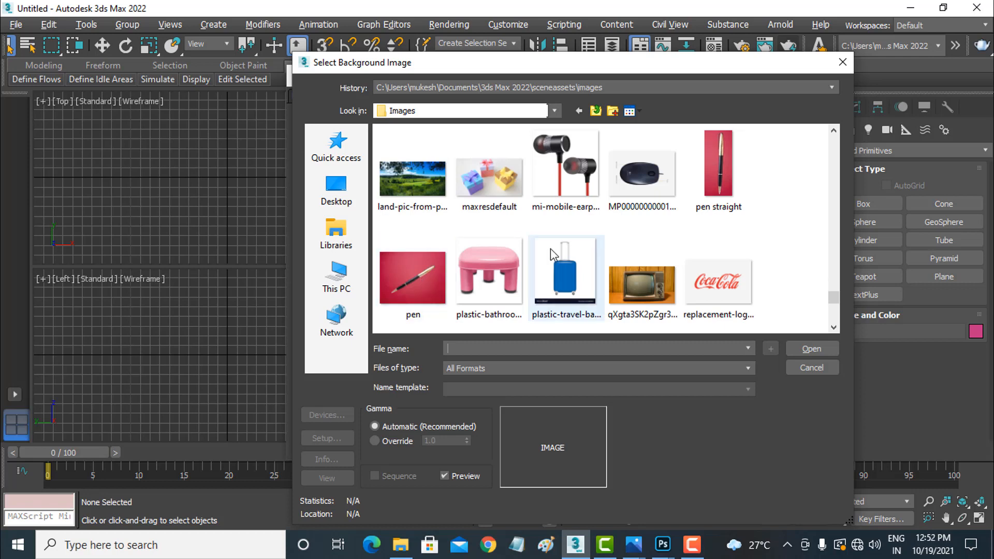
scroll(551, 249, down, 3)
scroll(551, 248, down, 3)
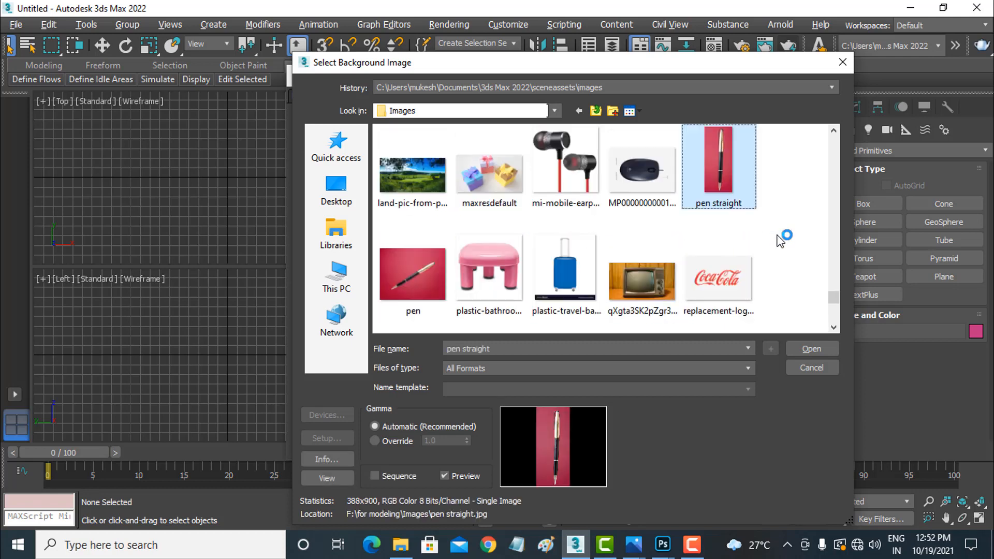
click(814, 349)
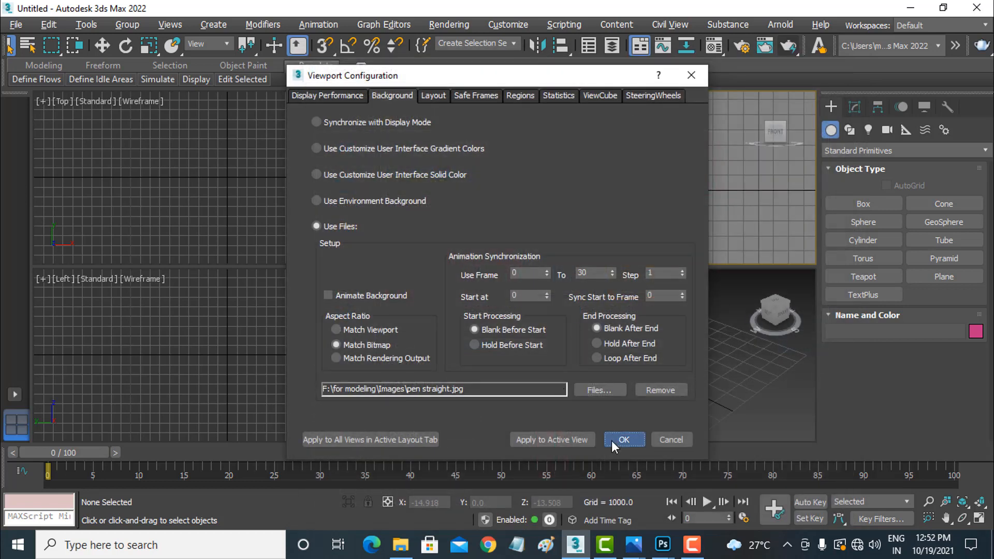
Step: Apply the file background configuration to the Front viewport and check how the pen image fits
click(614, 440)
scroll(653, 190, up, 3)
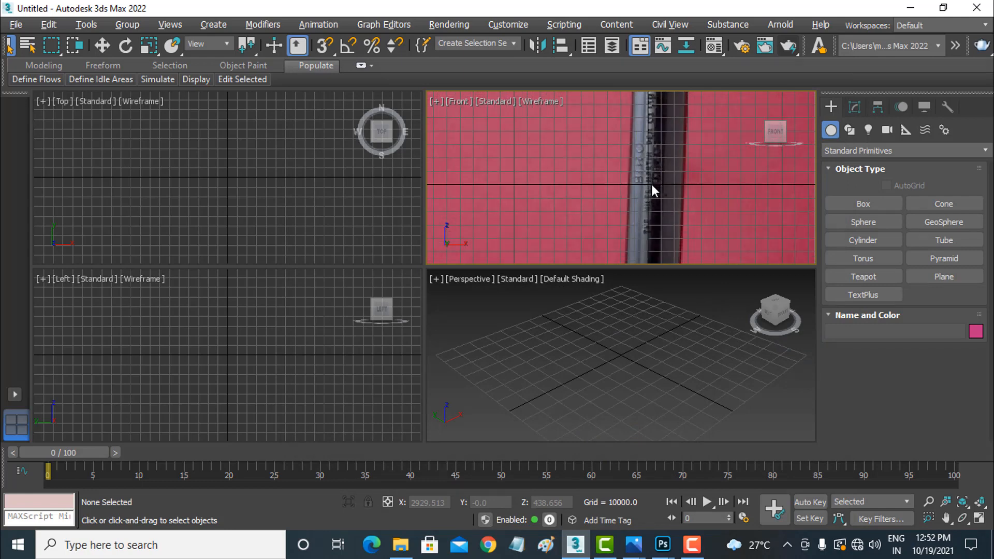
scroll(652, 184, down, 2)
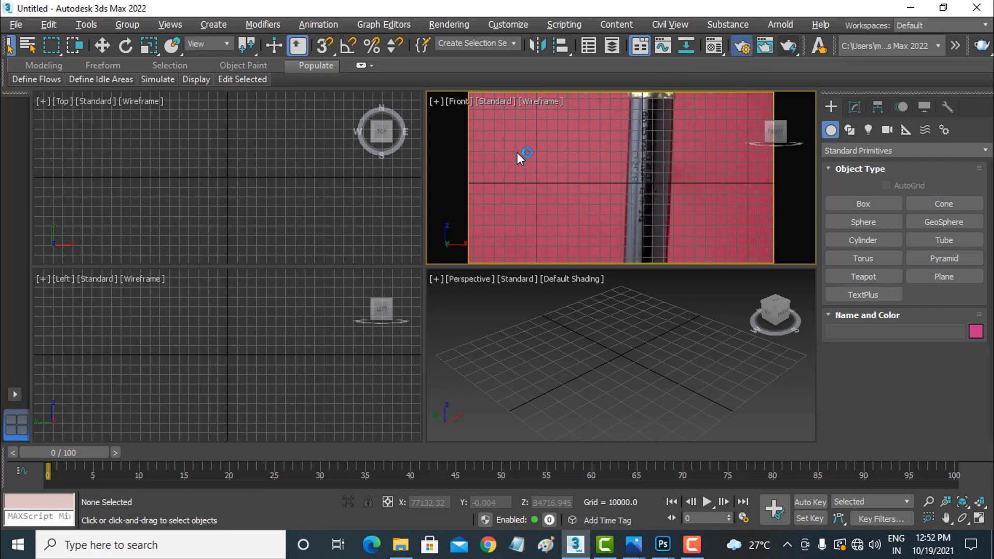
Step: In Render Setup, switch the output size to Custom with a width of 1200 and a height of 1200
key(F10)
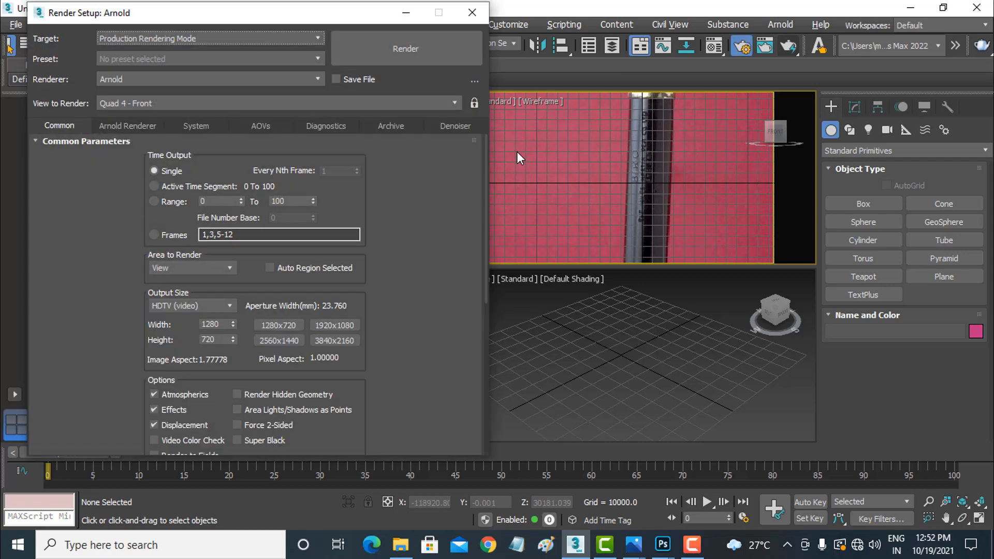
double_click(222, 324)
double_click(226, 339)
text(1200)
key(Return)
click(193, 306)
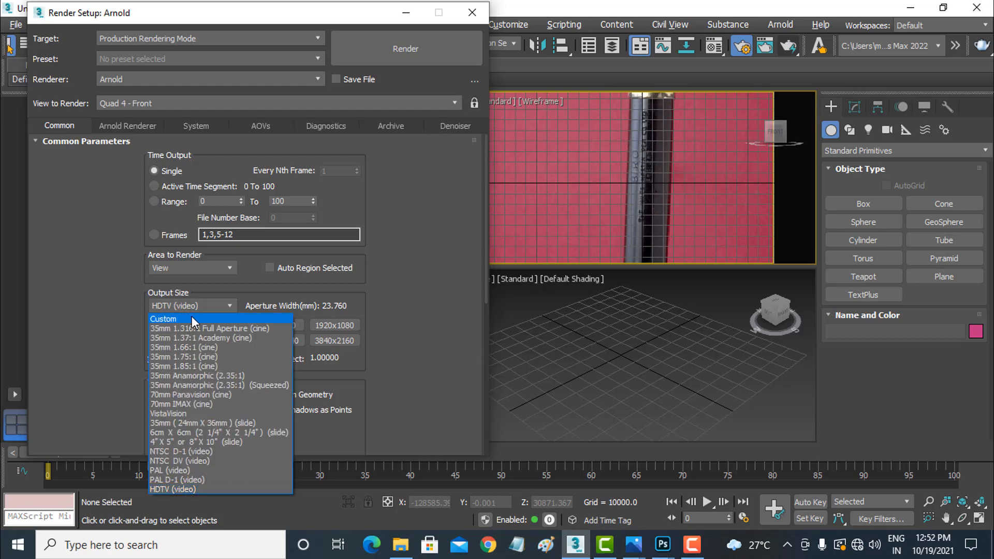
click(192, 317)
drag(223, 324, 185, 336)
text(12001200)
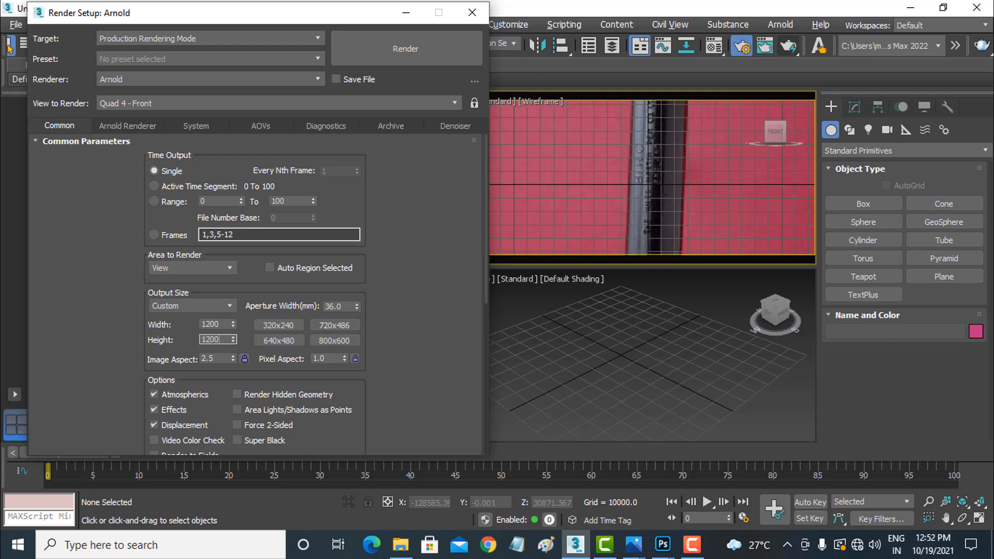
key(Return)
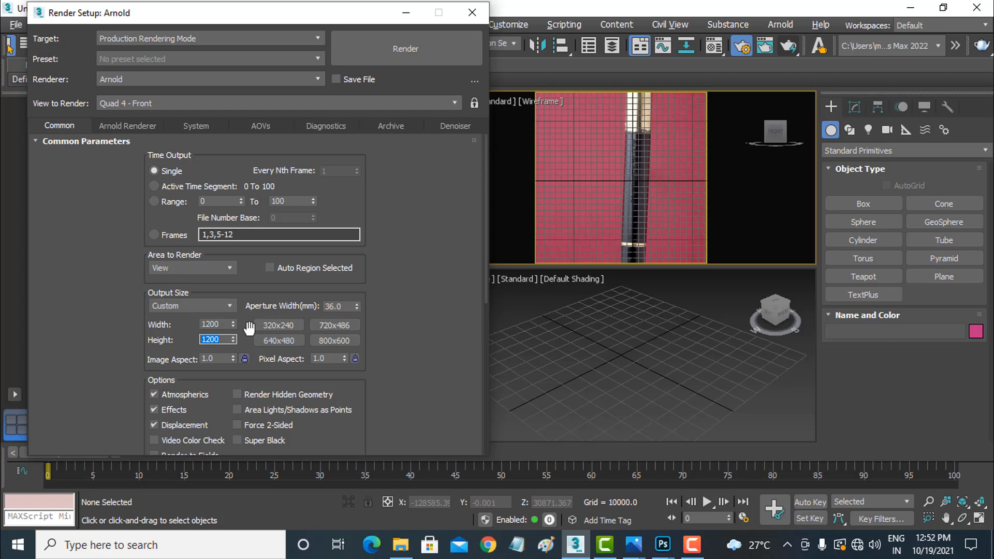
Step: Try a render output height of 1500, then set it to 3000 so the background fits the whole pen
text(1500)
key(Return)
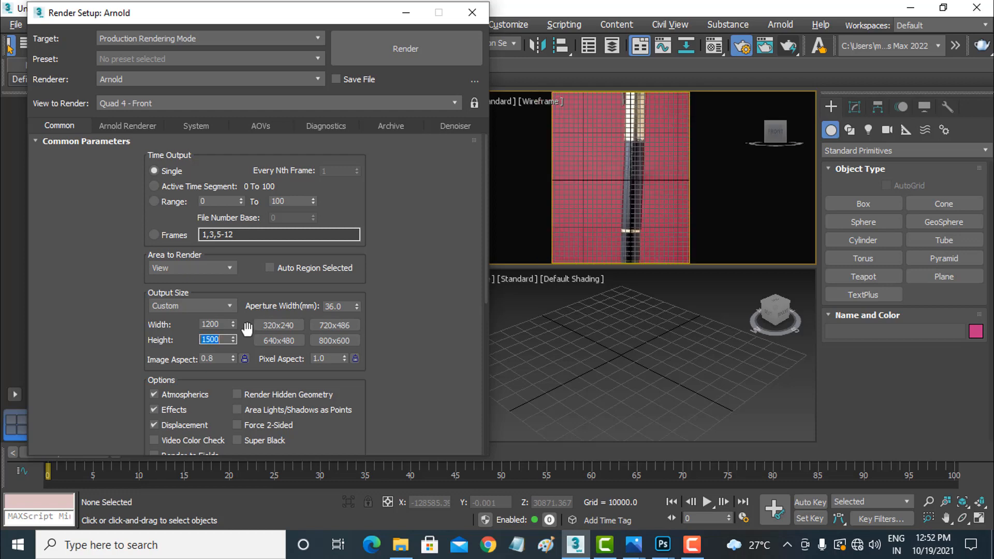
text(3000)
key(Return)
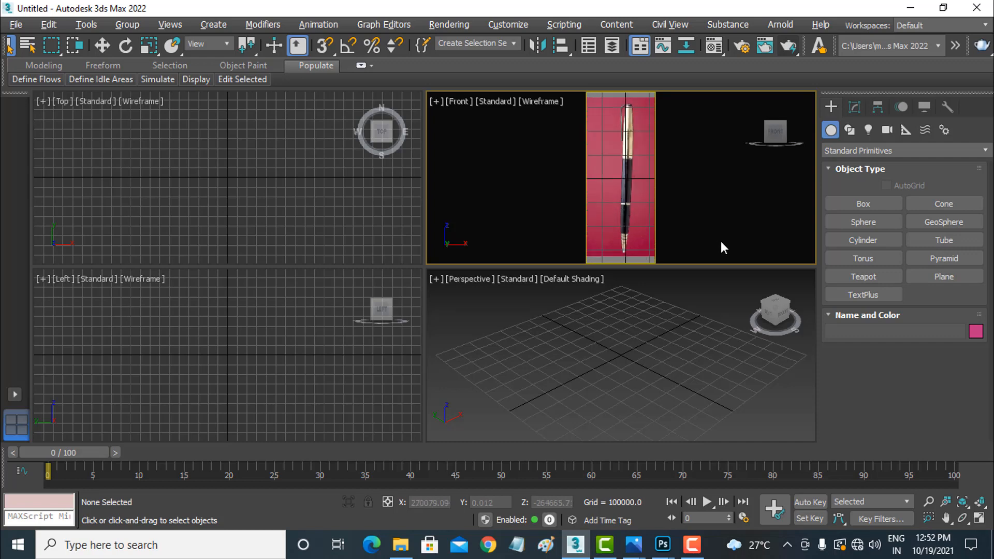
Step: Show the spline shape tools, maximize the Front viewport and hide its grid
click(851, 131)
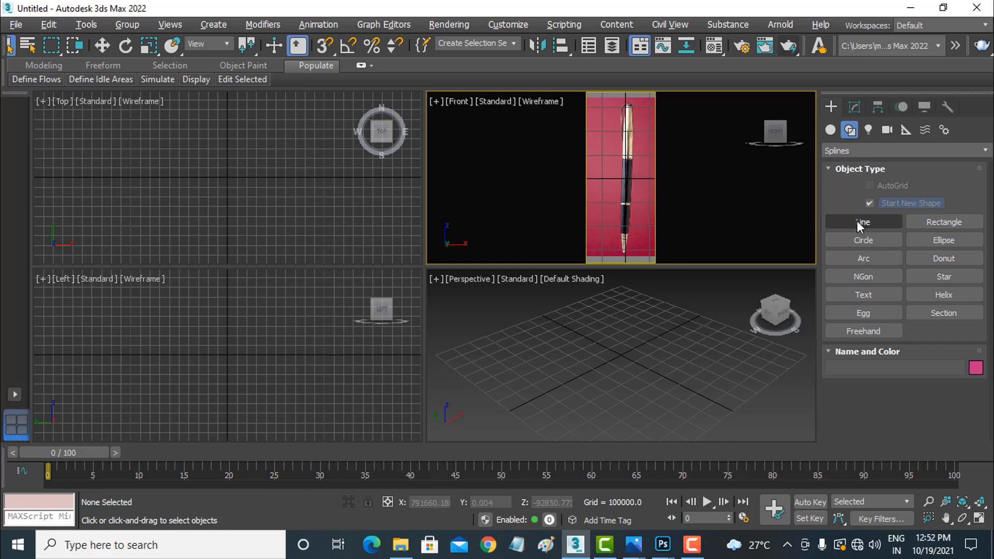
click(857, 221)
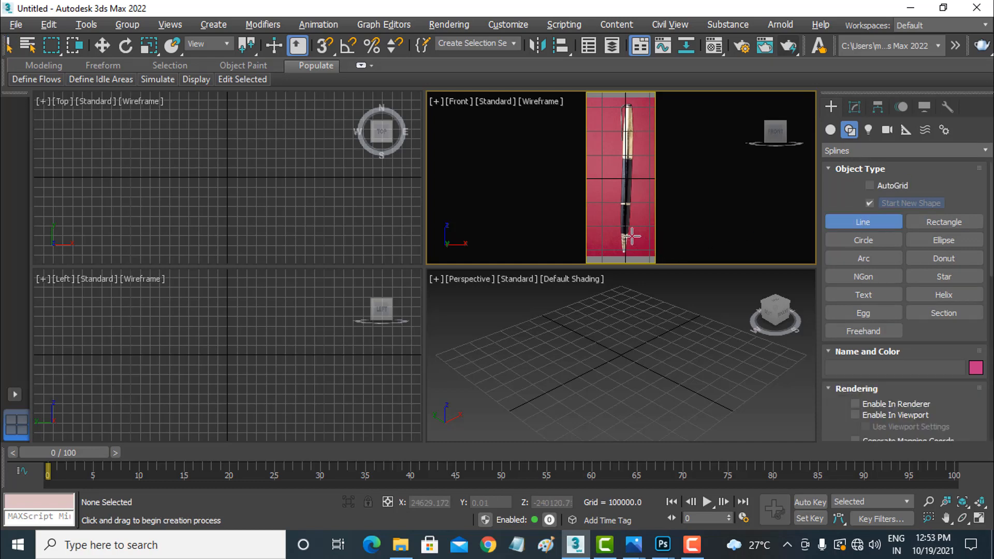
right_click(636, 234)
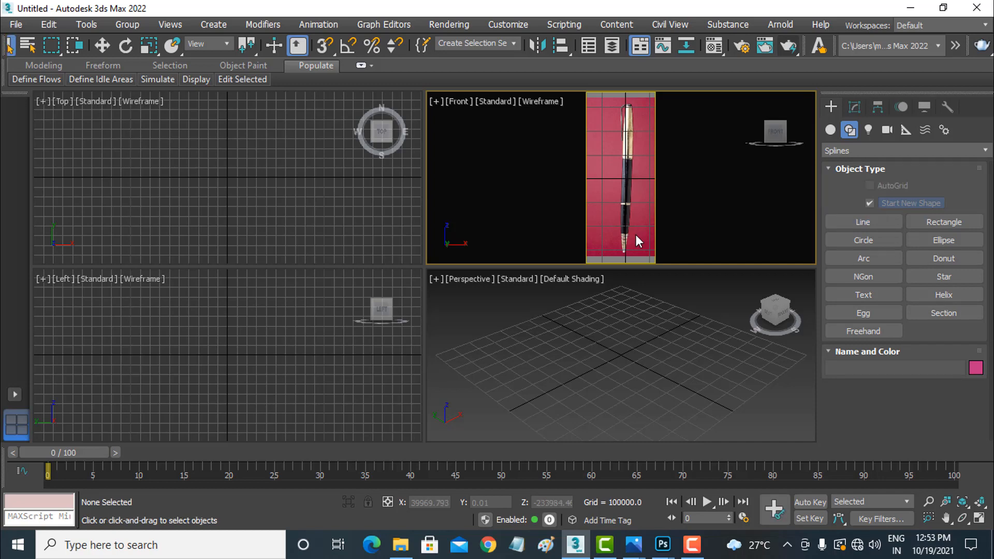
right_click(636, 235)
click(655, 270)
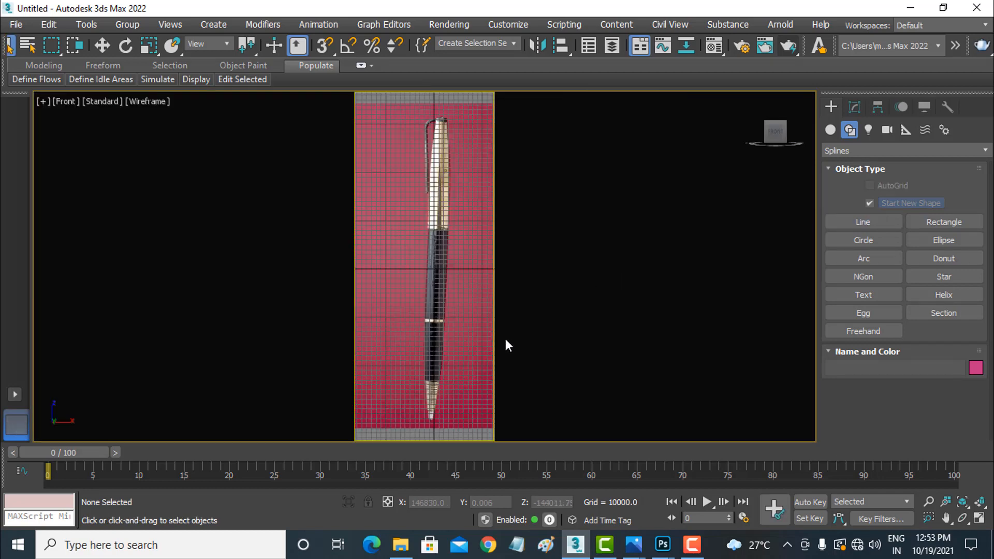
key(g)
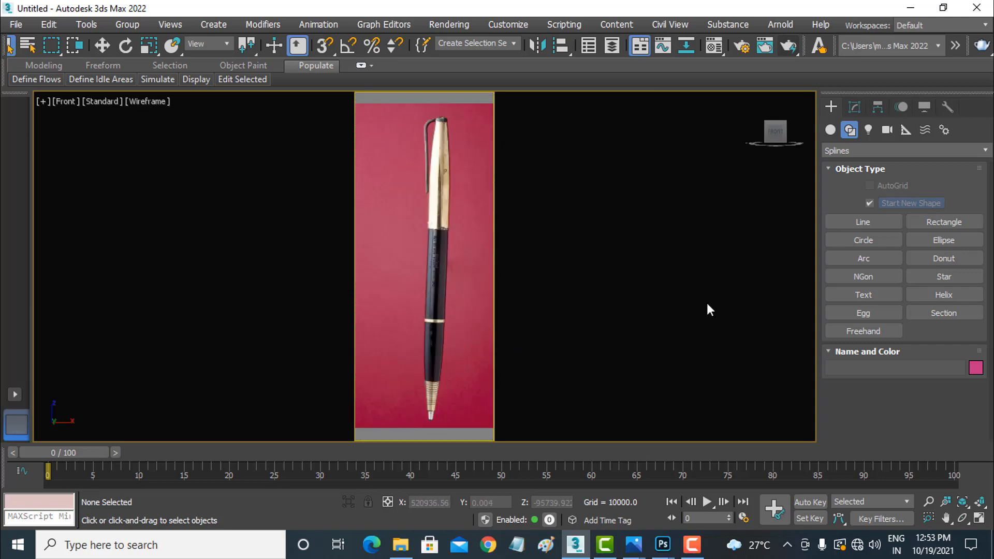
Step: Trace the right-hand outline of the pen's metal tip with a Line spline, ending inward near the writing point
click(862, 222)
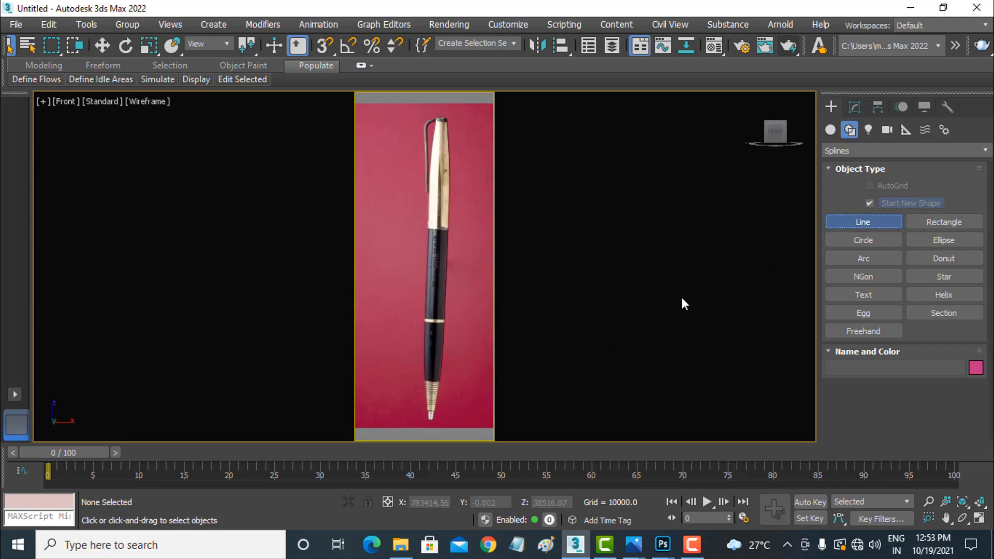
click(440, 383)
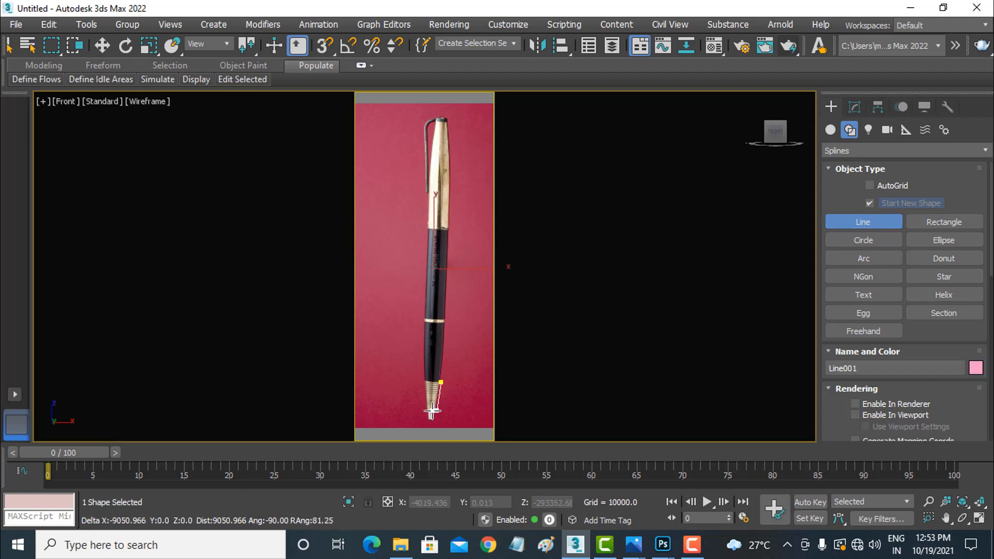
click(431, 411)
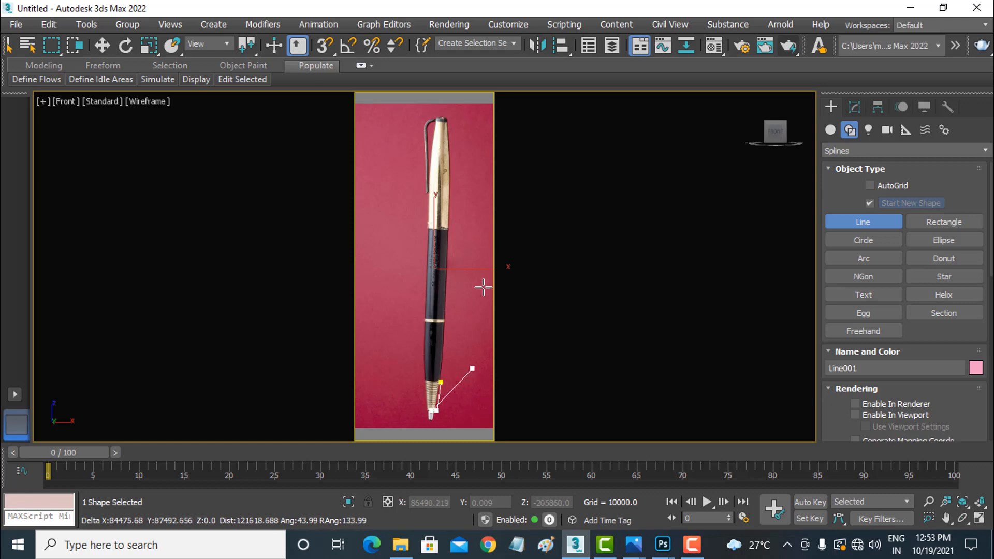
right_click(463, 199)
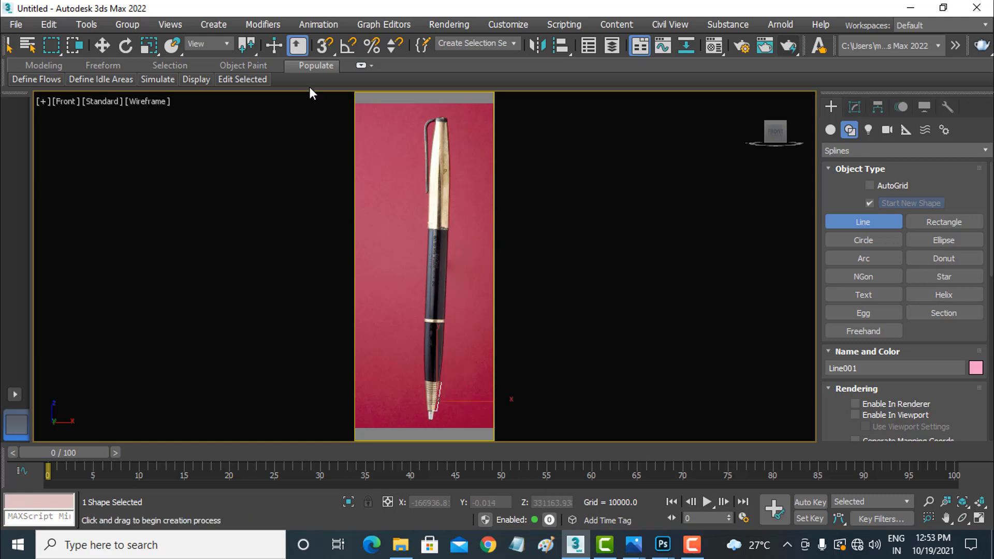
Step: Apply a Lathe modifier to the tip profile and move its axis along X to the pen's centre, at about X -2245
click(102, 45)
click(855, 107)
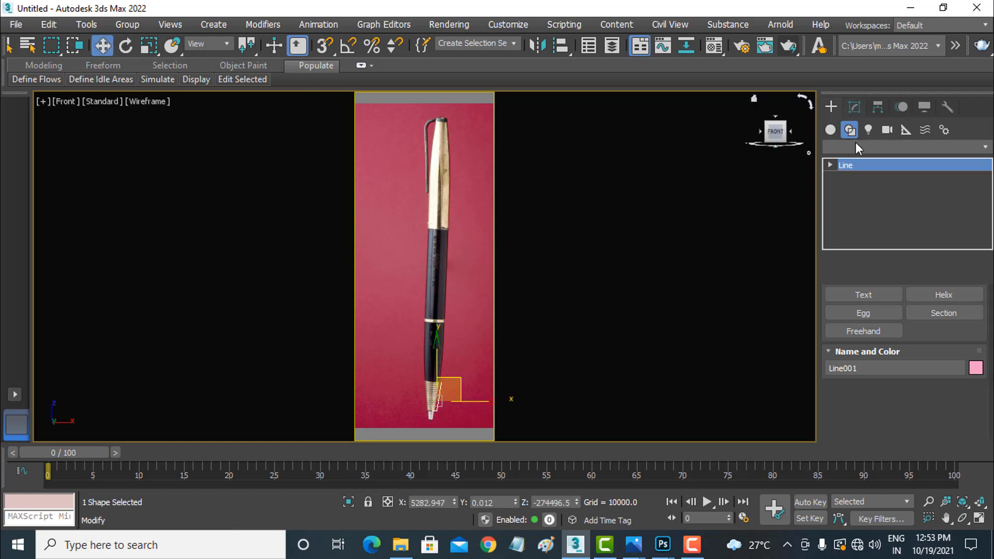
click(866, 150)
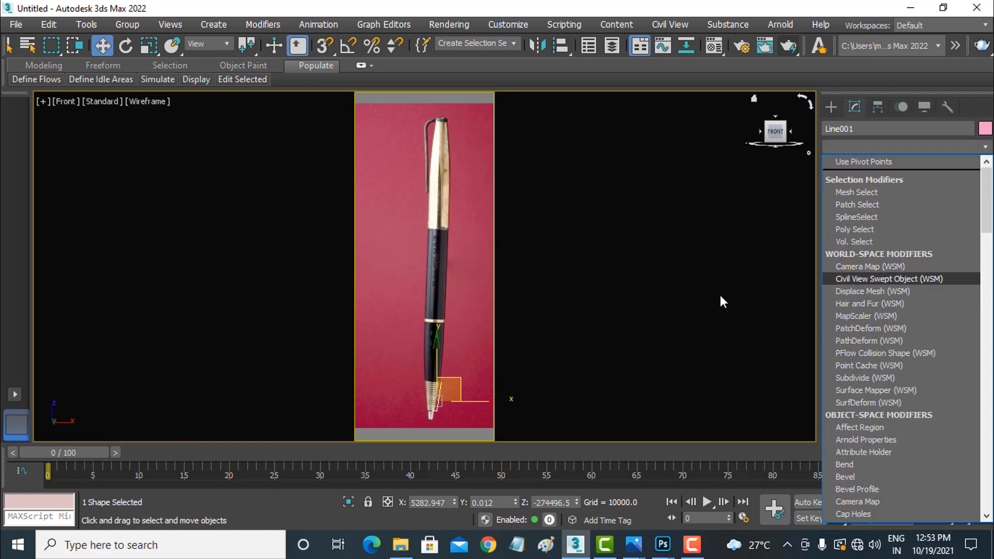
key(l)
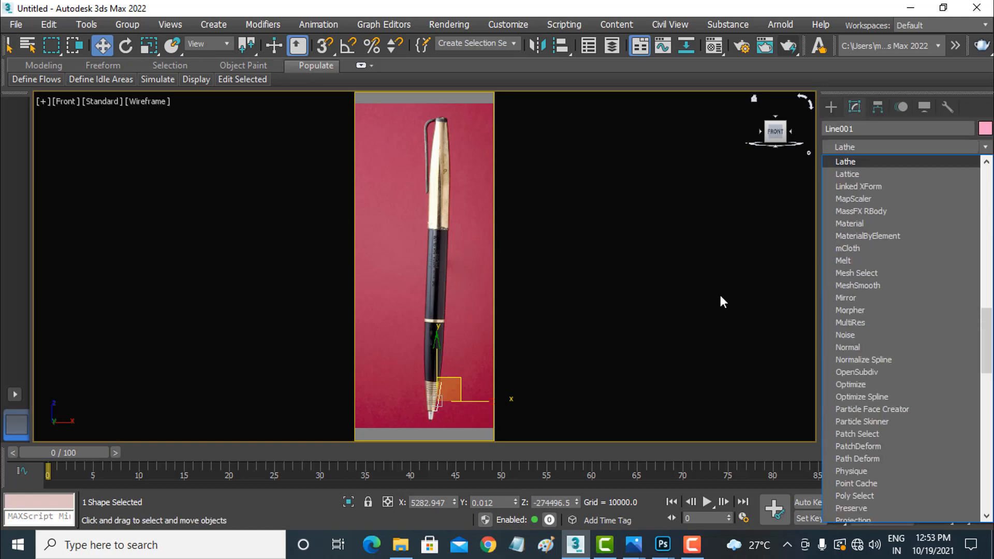
click(853, 164)
click(845, 164)
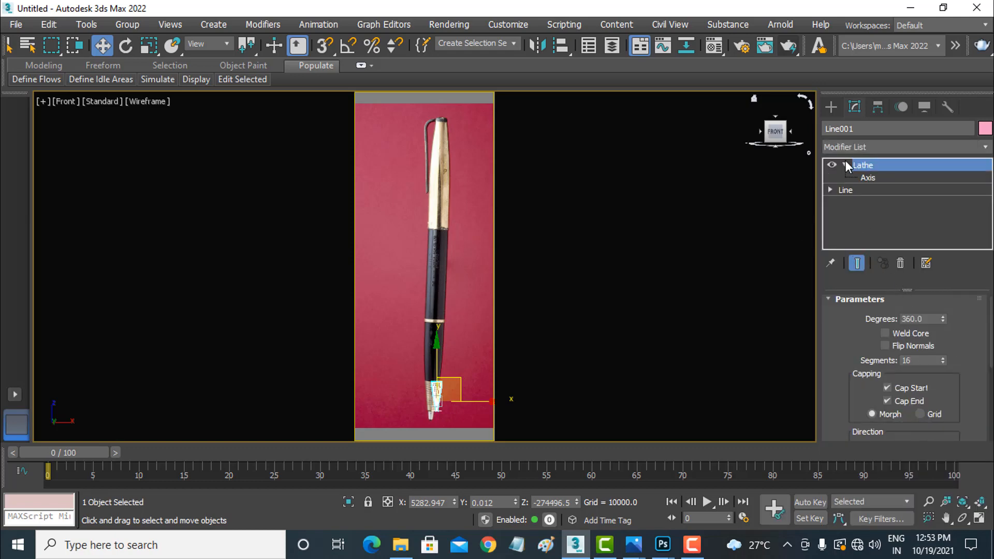
click(864, 177)
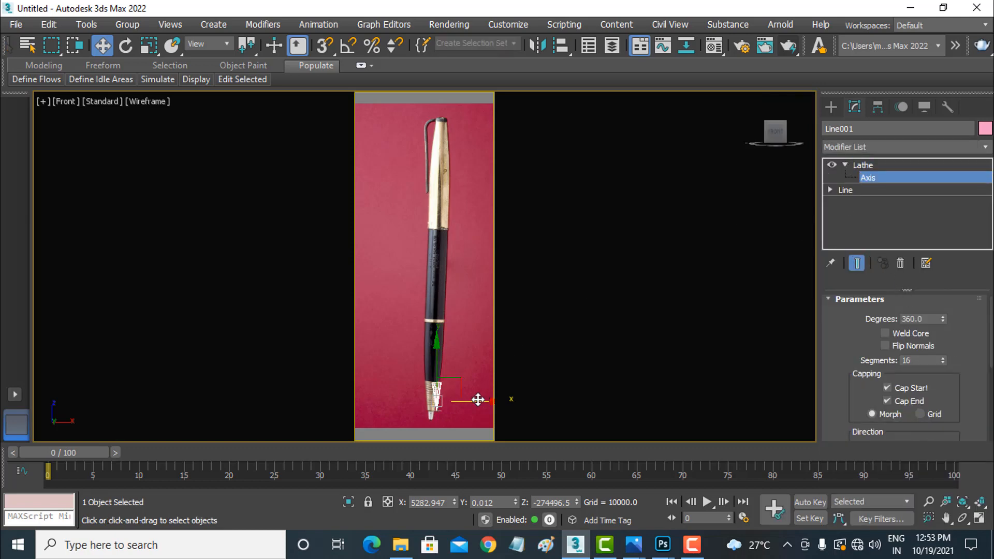
drag(478, 400, 476, 400)
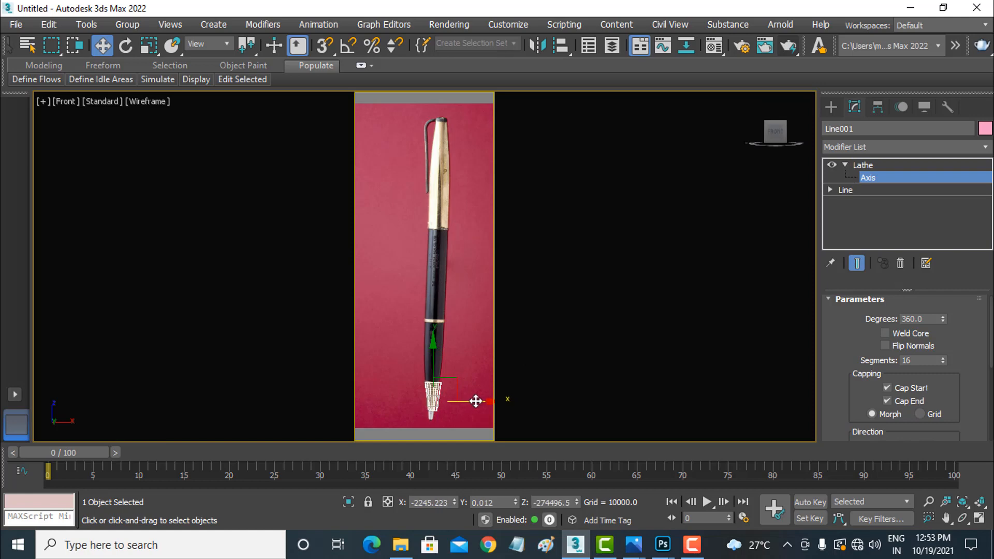
Step: Trace the right edge of the lower black barrel with a Line spline from the gold ring down to the metal tip
click(830, 108)
click(857, 221)
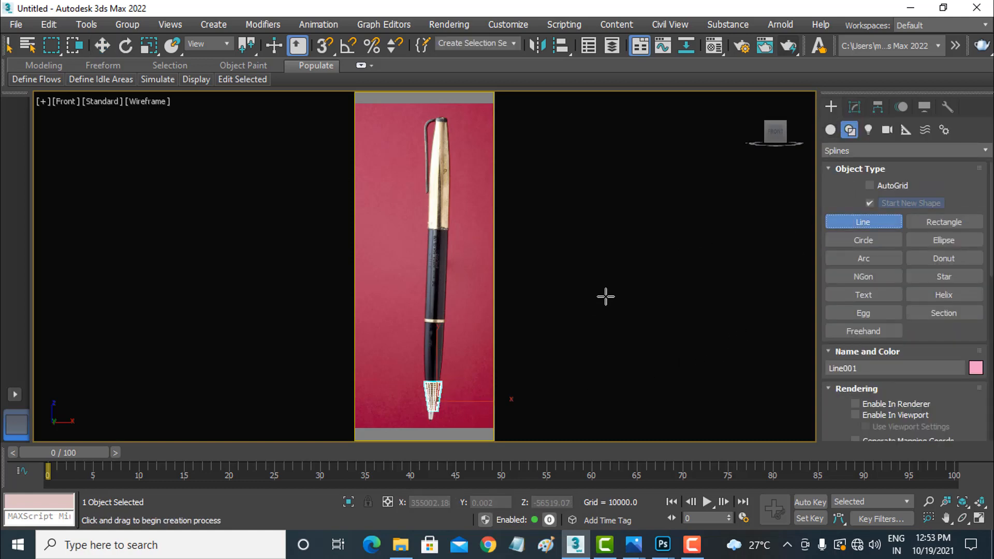
click(443, 322)
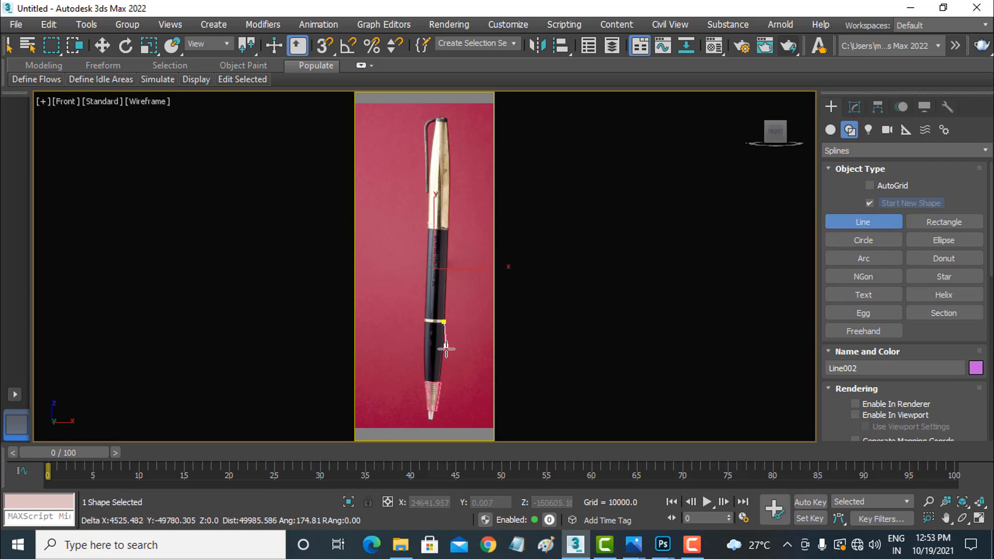
click(441, 379)
right_click(441, 380)
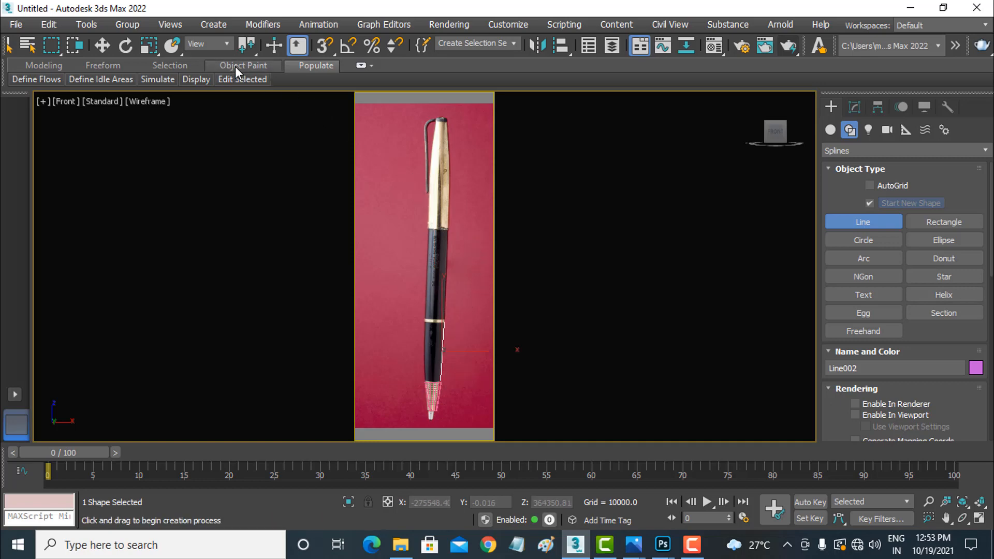
Step: Apply a Lathe modifier to the lower barrel profile and move its axis along X to the pen's centre, at about X 530
click(104, 45)
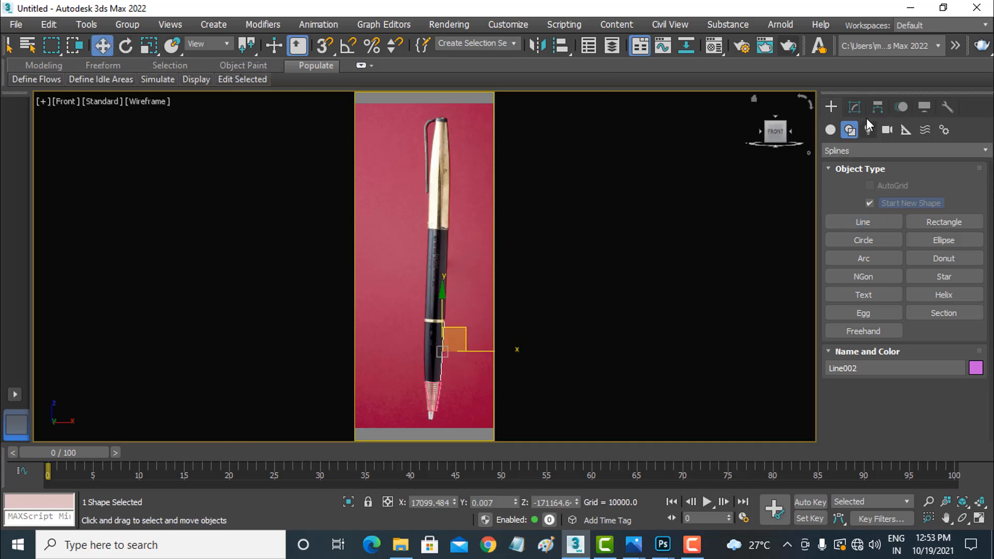
click(859, 105)
click(865, 149)
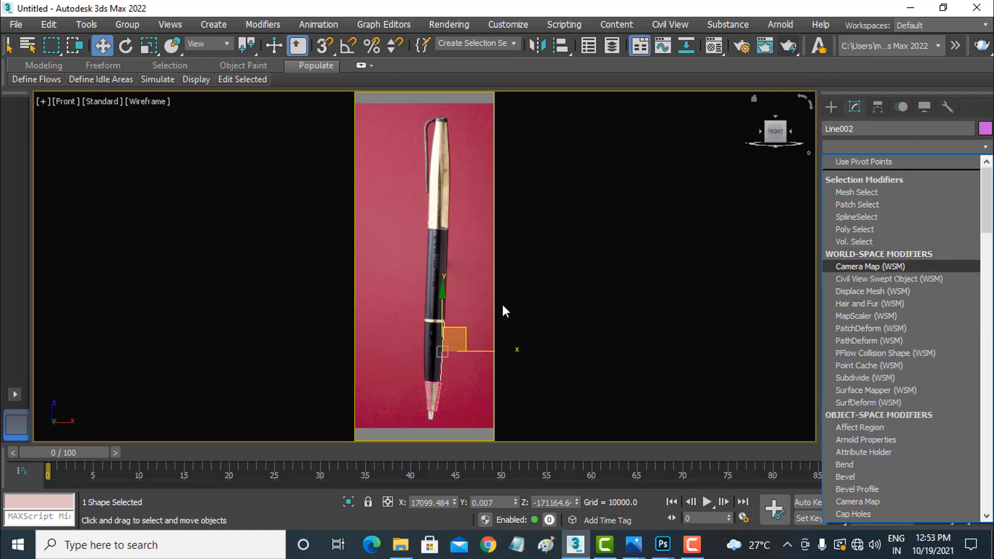
key(l)
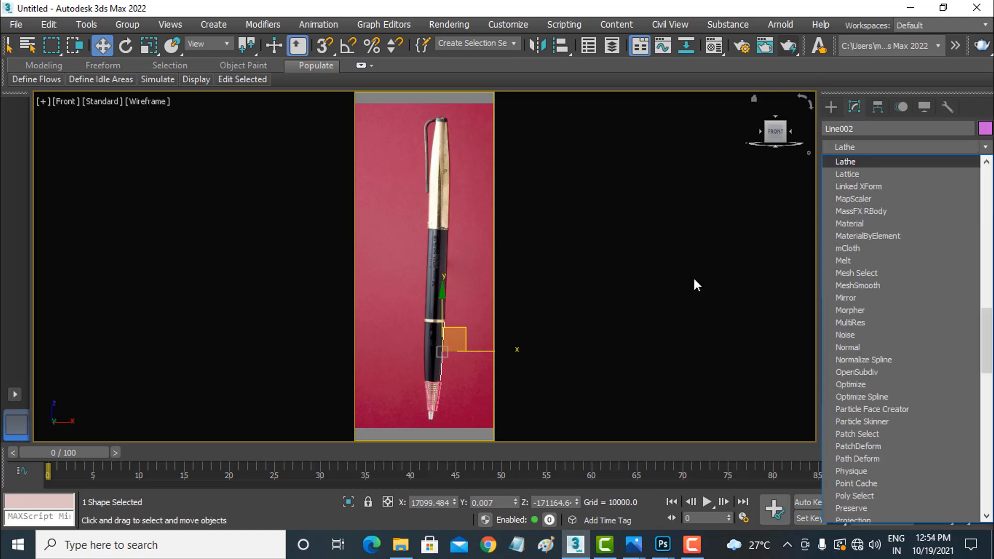
click(854, 163)
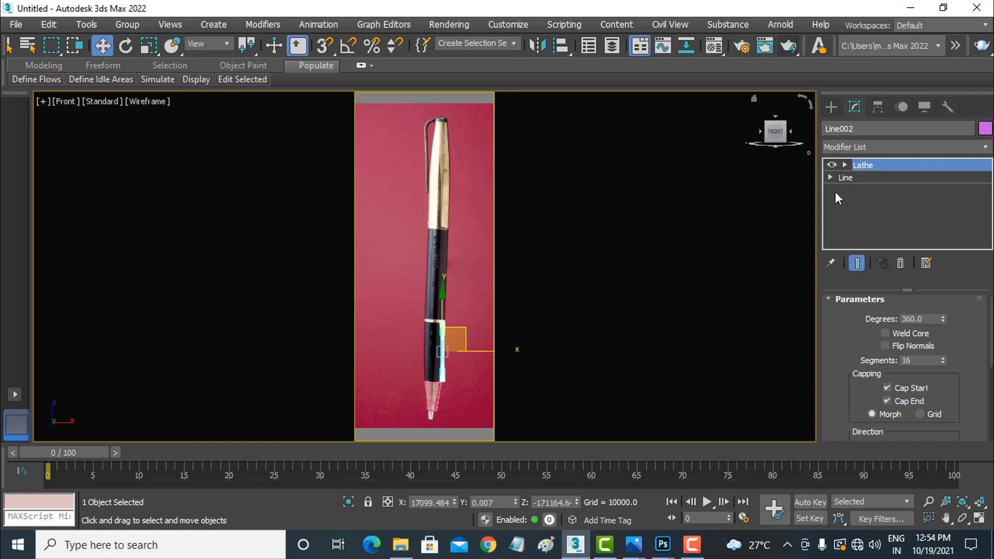
click(844, 165)
click(852, 178)
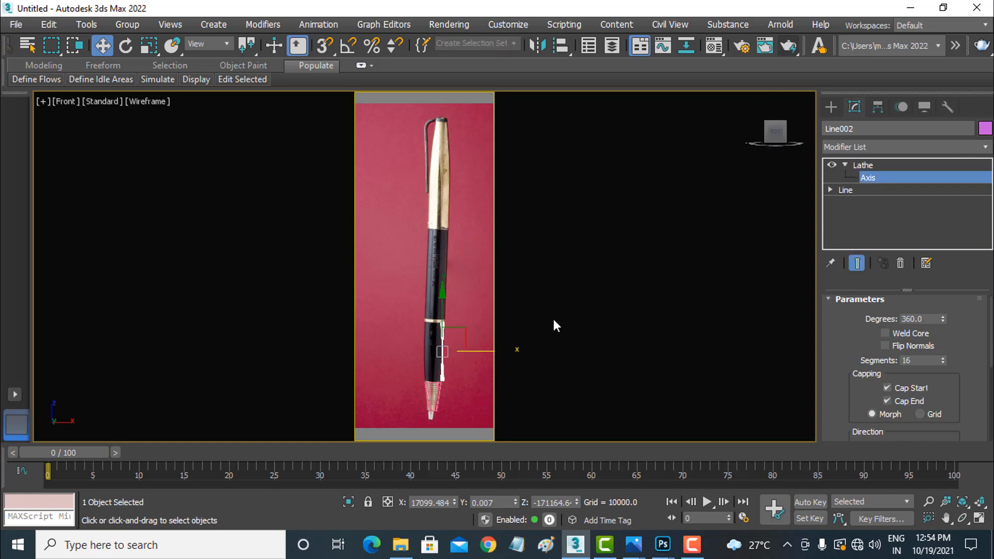
drag(484, 348, 476, 351)
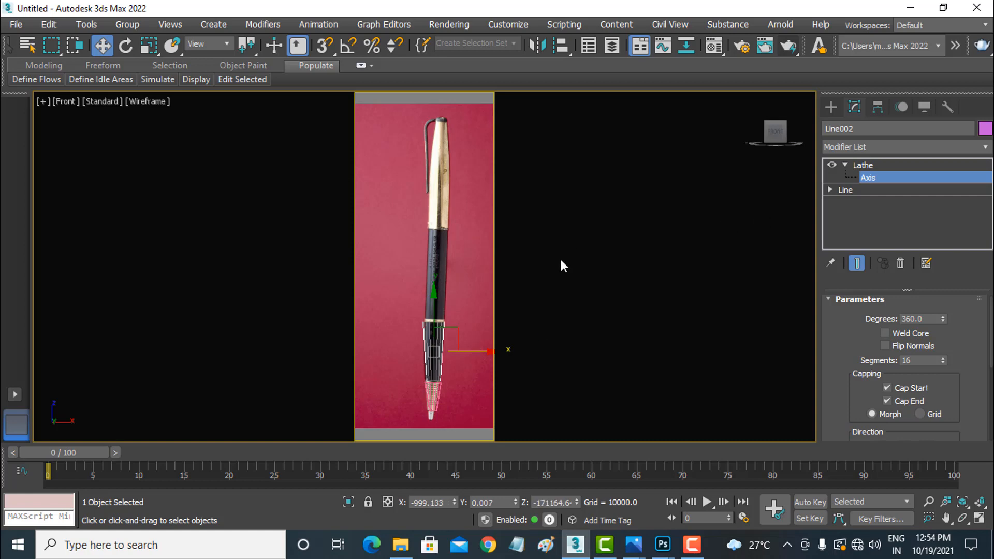
drag(478, 351, 479, 351)
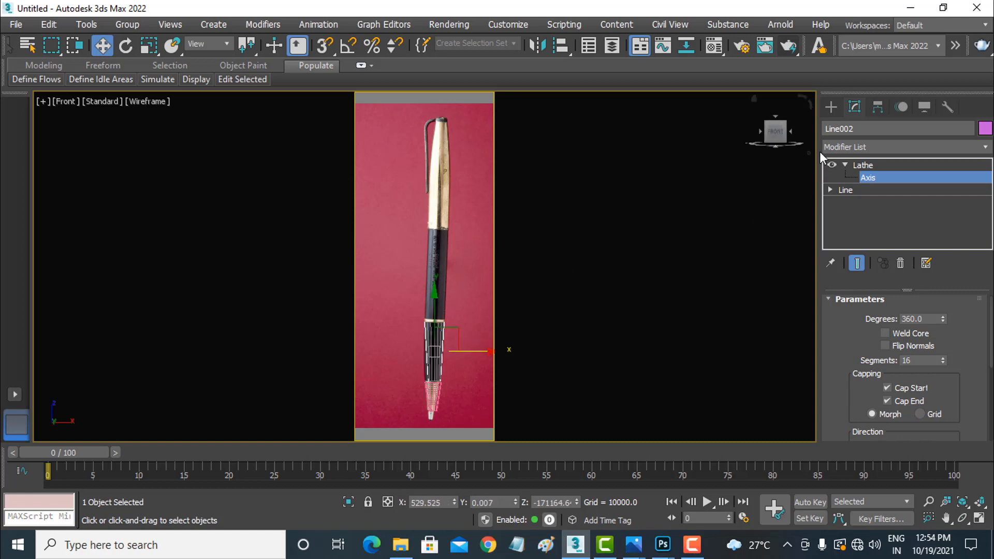
Step: Trace the right edge of the gold ring above the lower barrel with a short vertical Line spline
click(832, 107)
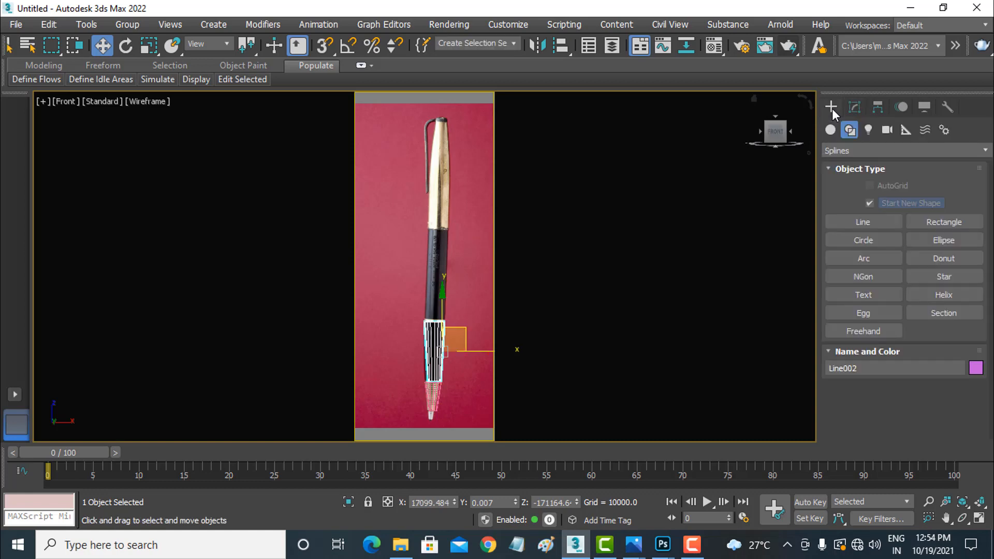
click(861, 221)
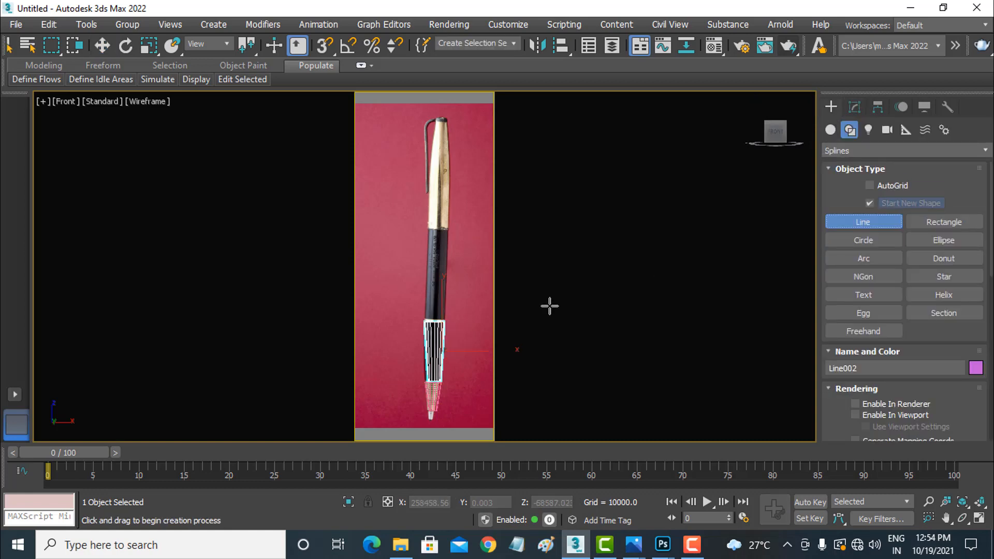
click(445, 315)
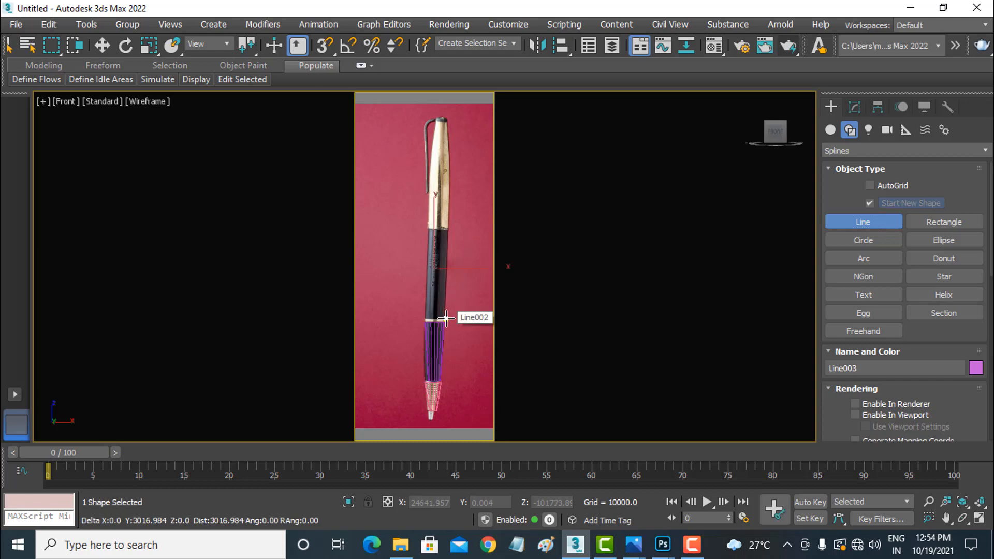
right_click(469, 280)
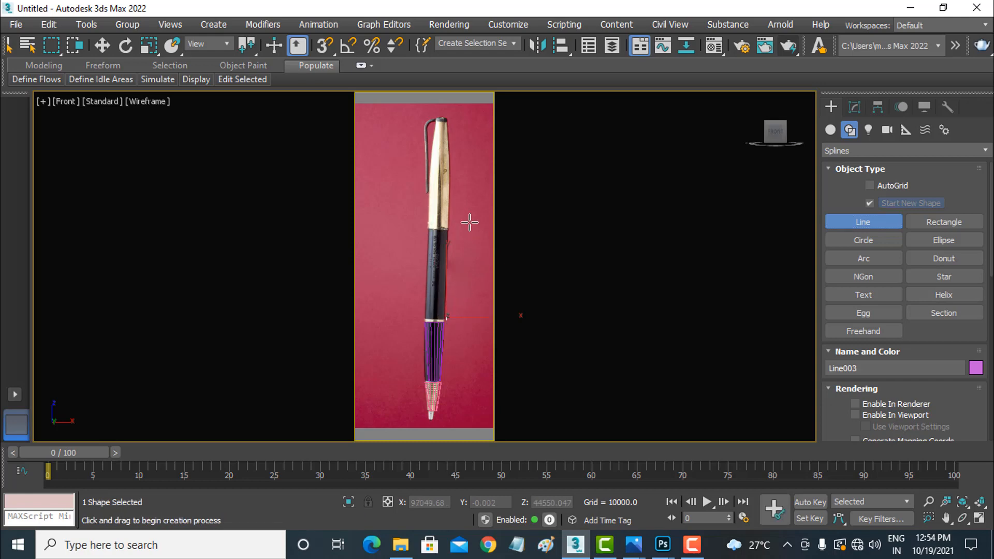
Step: Apply a Lathe modifier to the gold ring profile and move its axis along X to the pen's centre
click(102, 46)
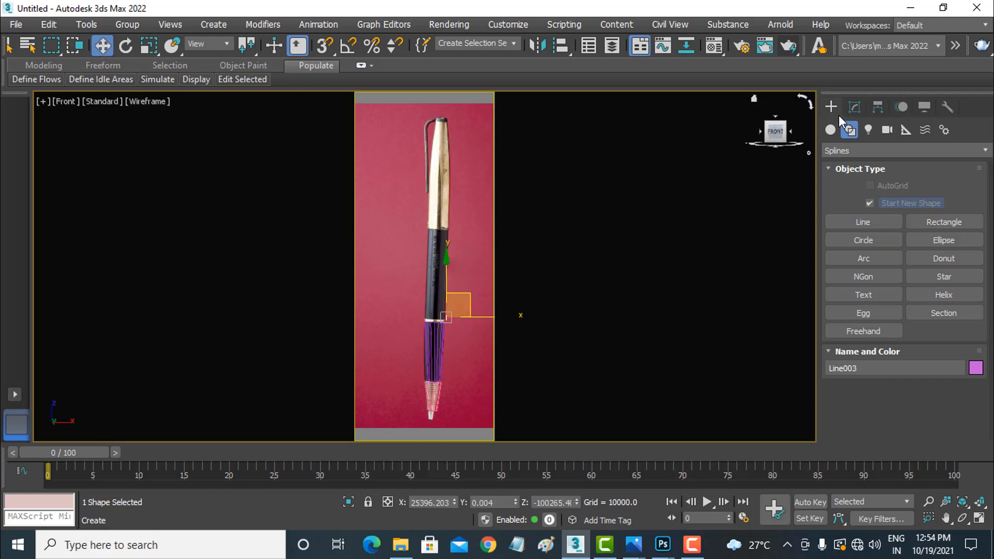
click(854, 107)
click(857, 148)
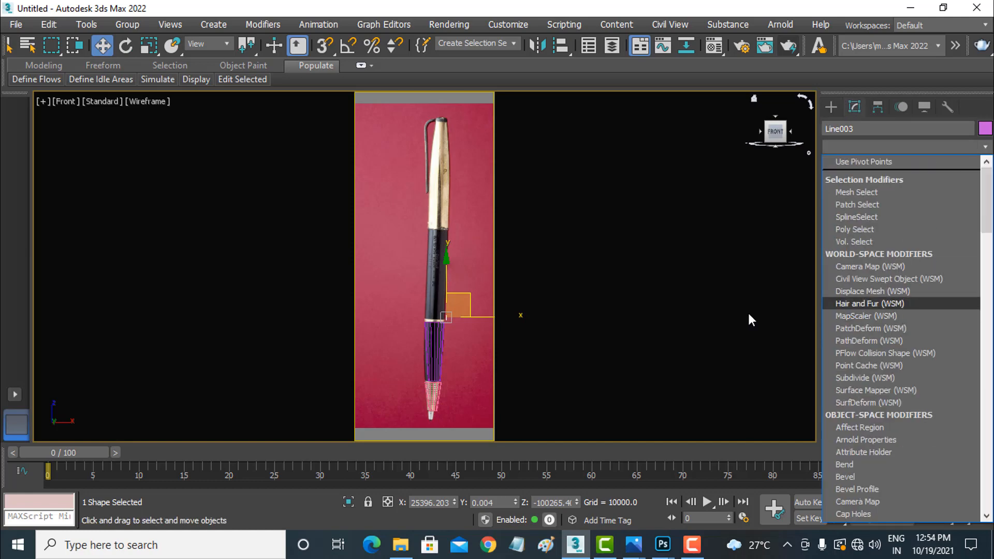
key(l)
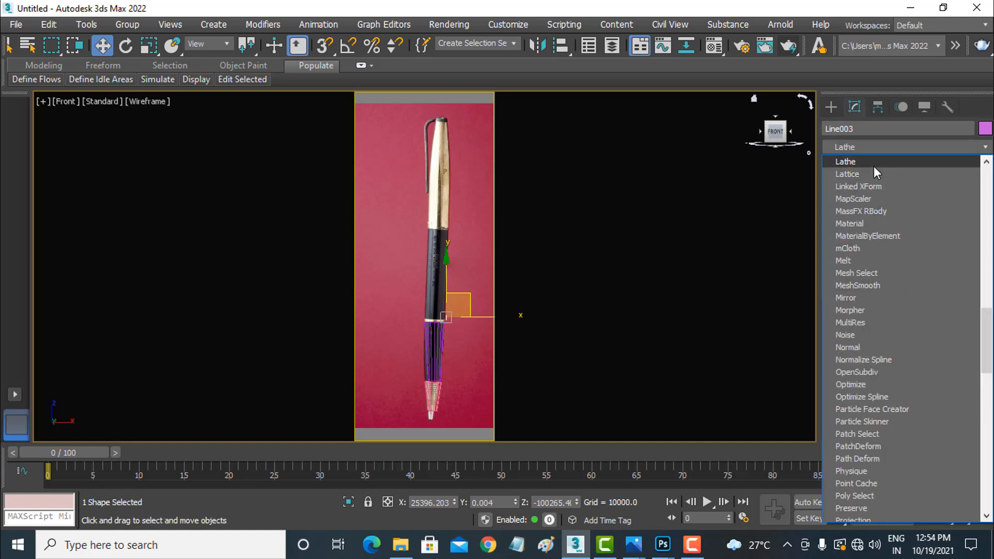
click(874, 165)
click(844, 165)
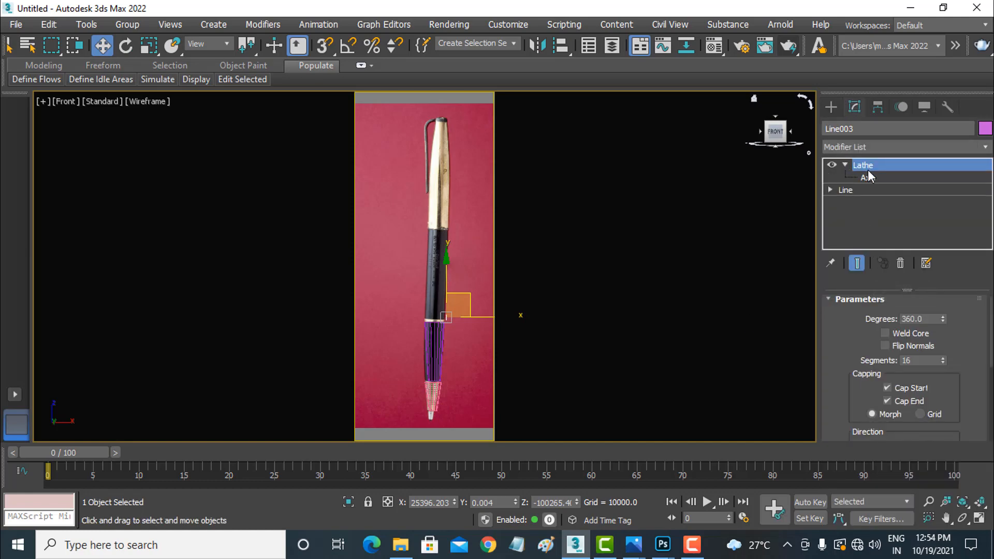
click(868, 178)
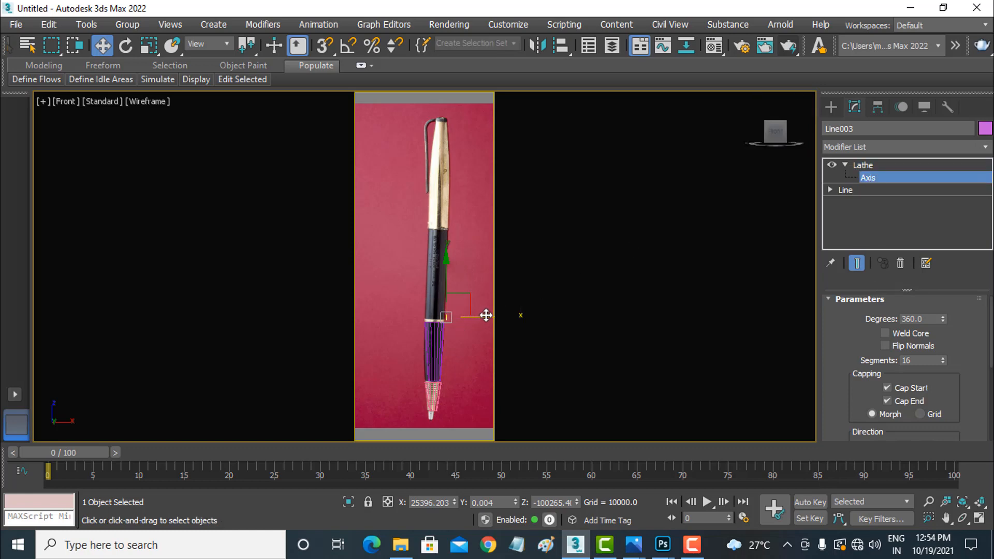
drag(486, 315, 474, 316)
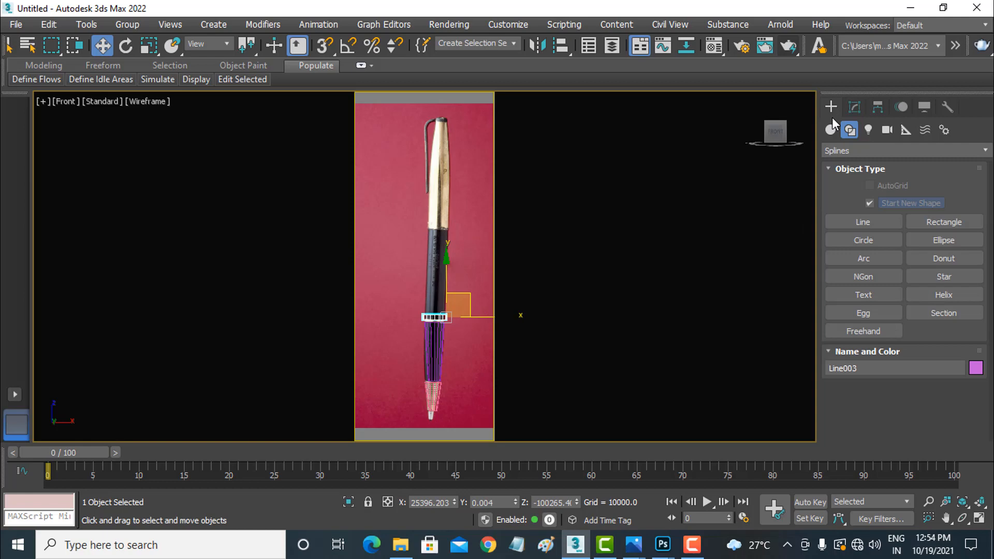
Step: Trace the right edge of the upper black barrel with a Line spline from the gold cap down to the ring, ending inward
click(864, 221)
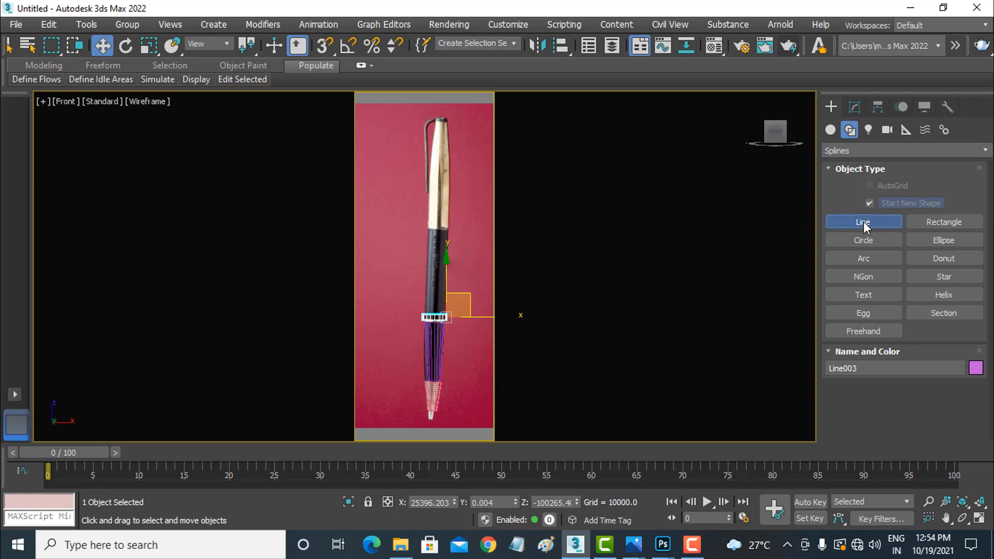
click(450, 230)
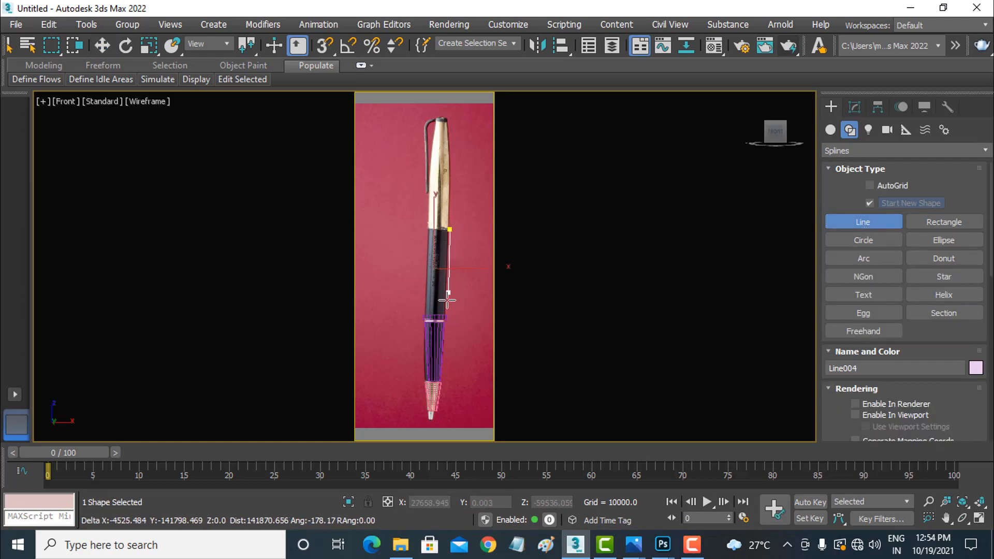
click(446, 318)
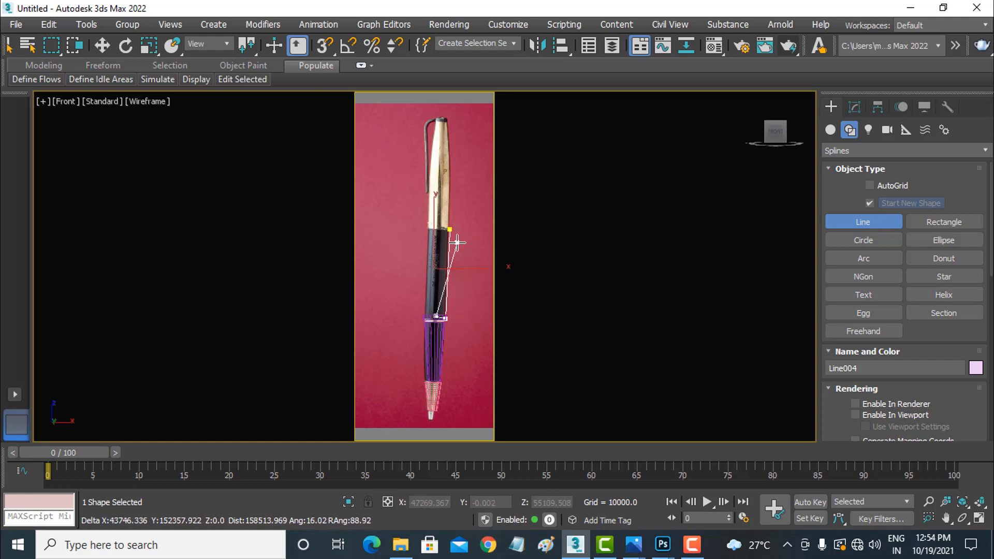
right_click(415, 192)
Step: Apply a Lathe modifier to the upper barrel profile and move its axis along X to the pen's centre, at about X 6792
click(102, 46)
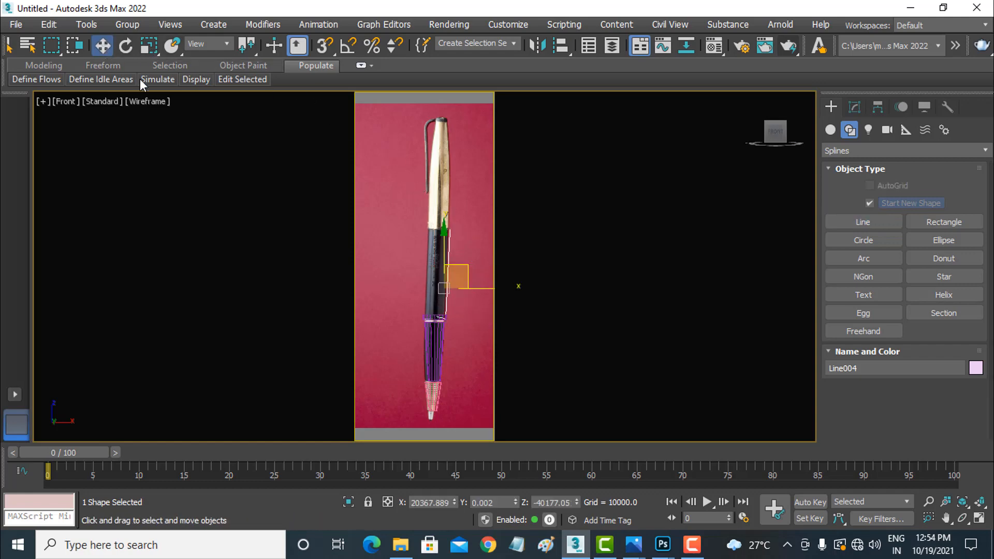
click(854, 107)
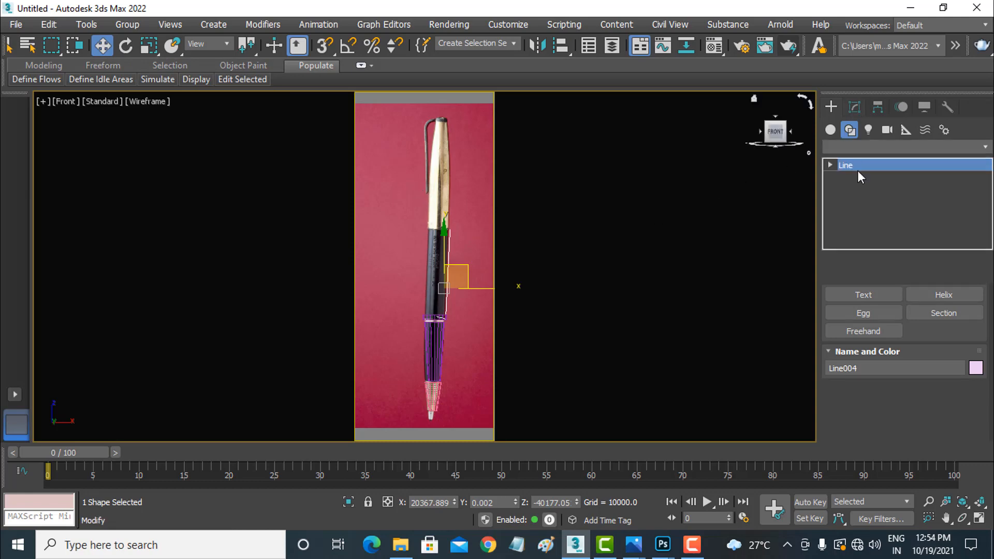
click(872, 149)
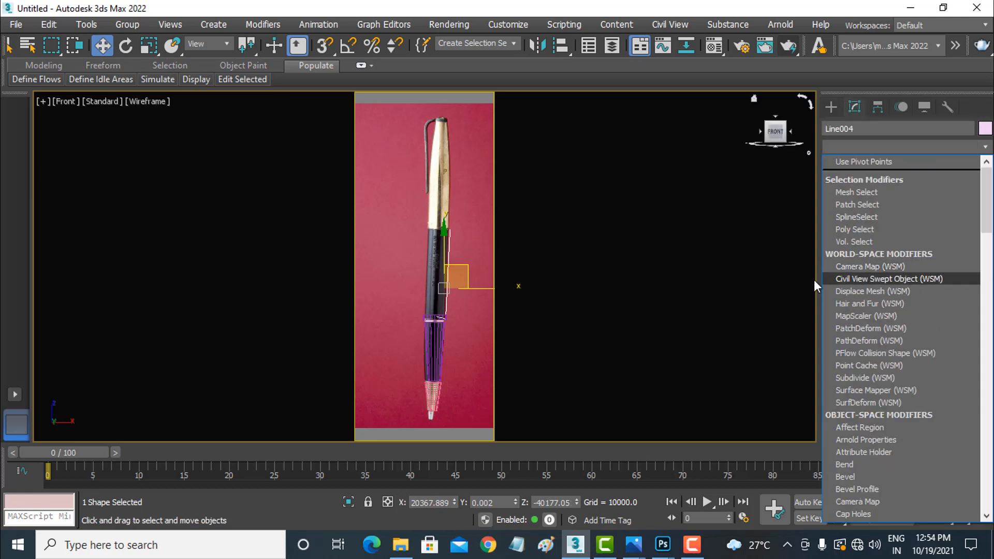
key(l)
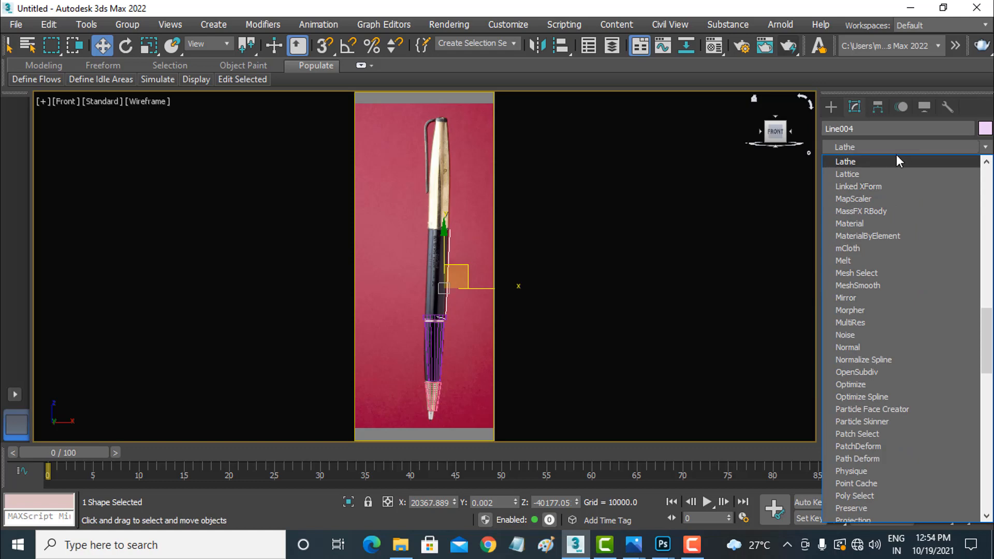
click(893, 161)
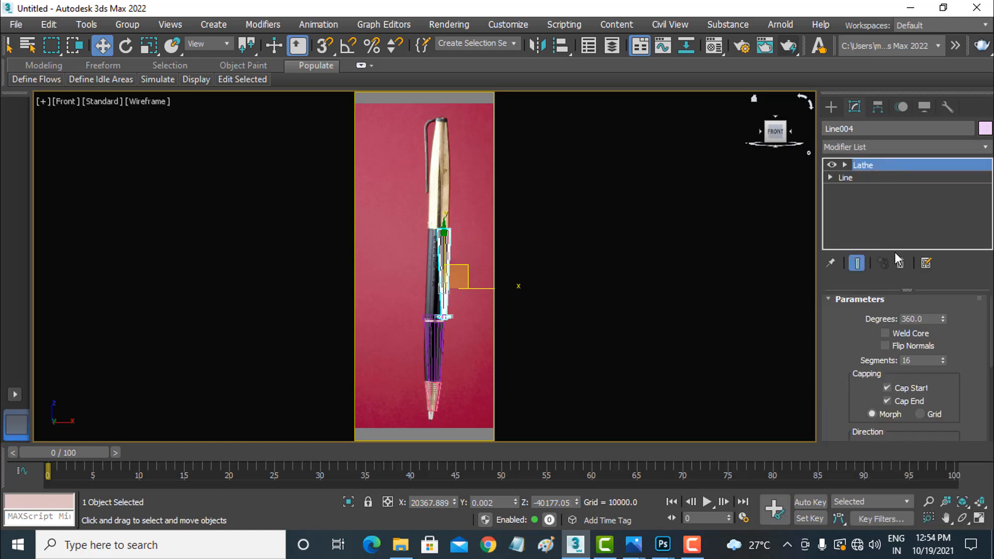
click(846, 165)
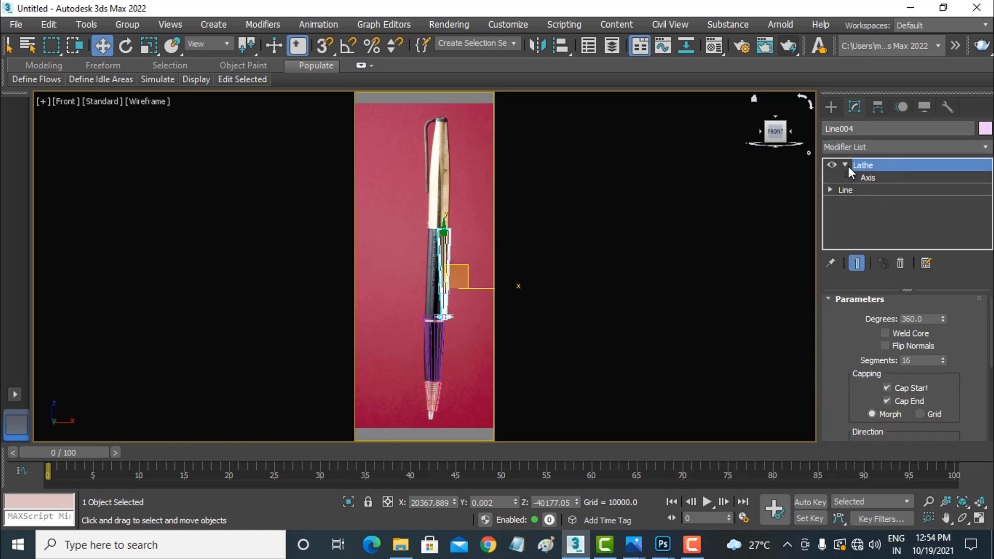
click(866, 178)
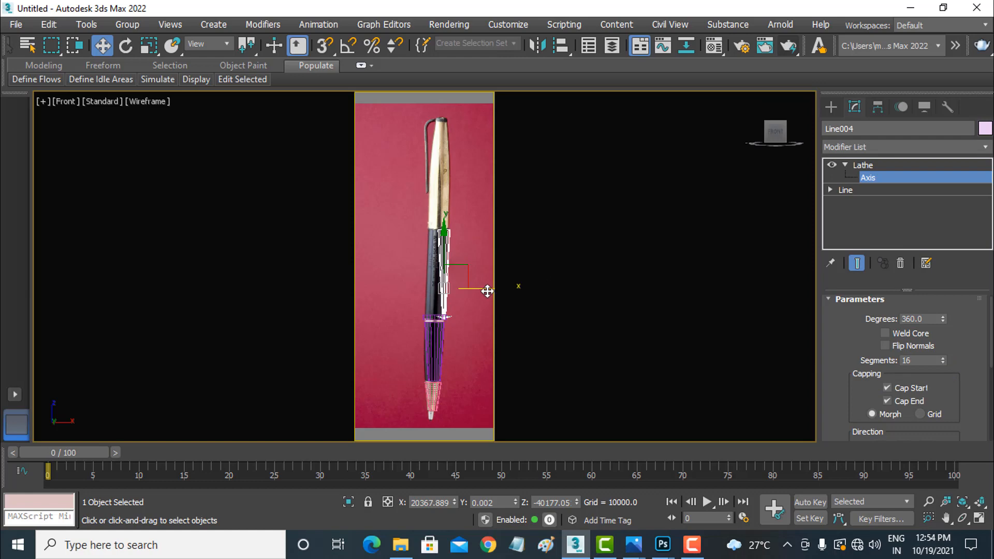
drag(486, 289, 481, 291)
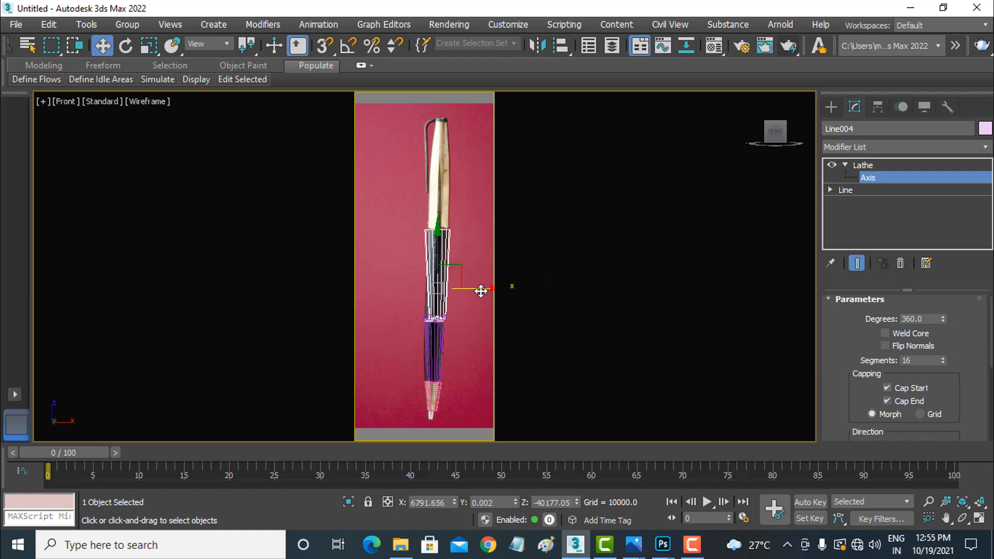
Step: Move the top vertex of the upper barrel's line slightly inward along X to match the photo, and return to the Lathe level
click(831, 190)
click(839, 203)
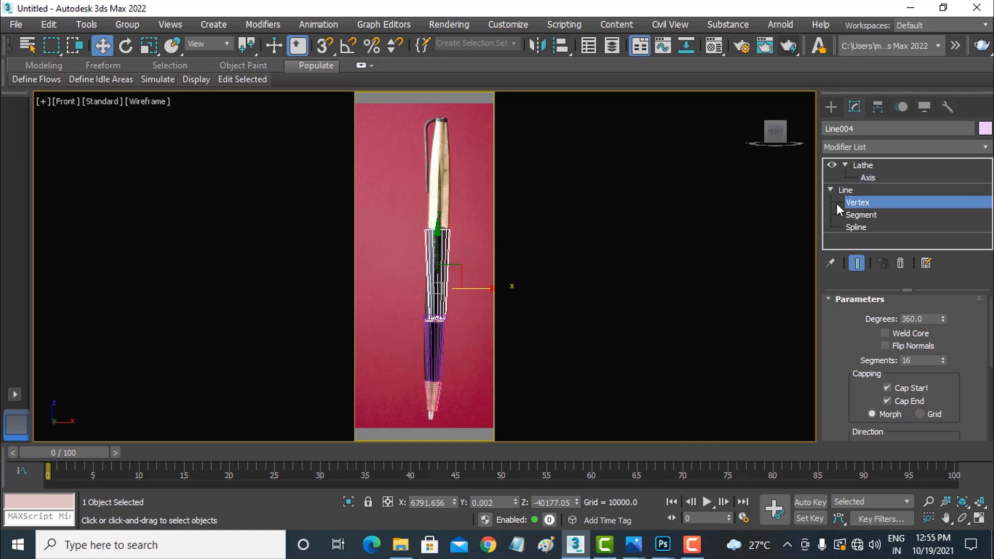
click(451, 231)
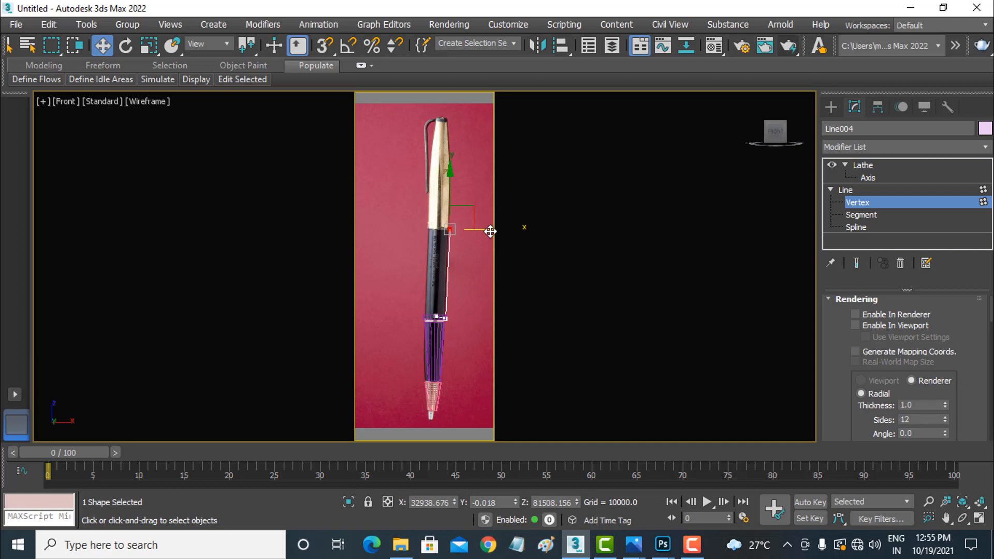
drag(488, 232, 486, 232)
click(870, 187)
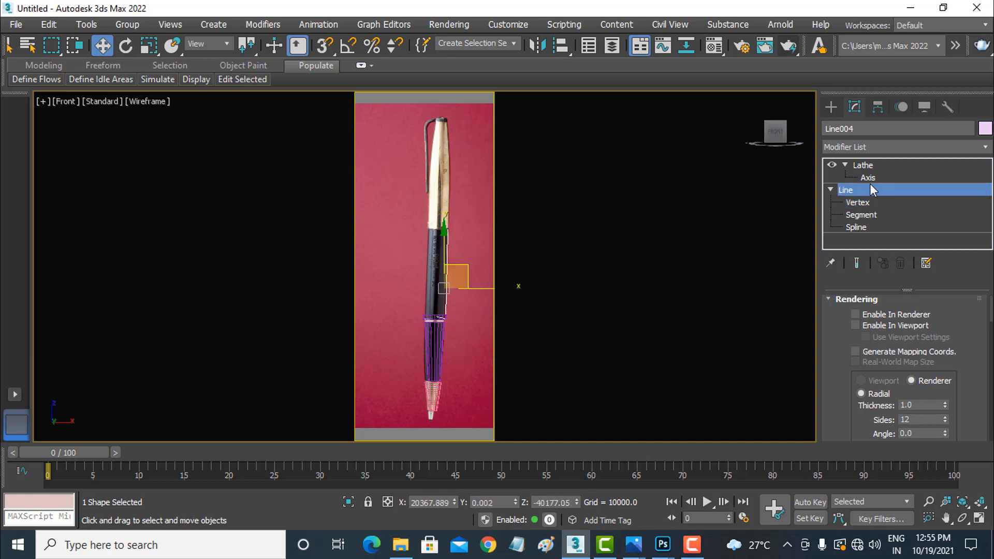
click(873, 166)
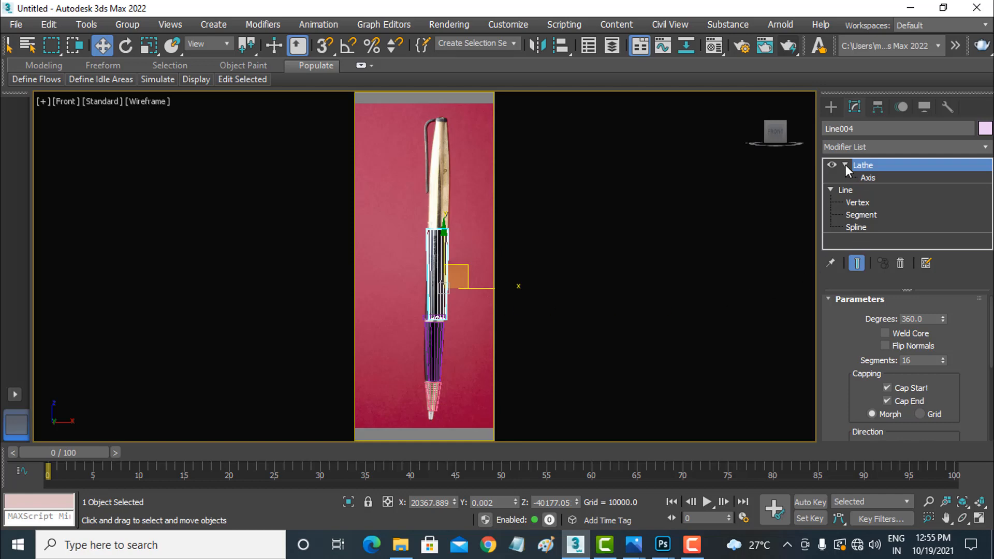
Step: Trace the right edge of the gold cap with a Line spline from the upper barrel up to the pen's top end
click(833, 106)
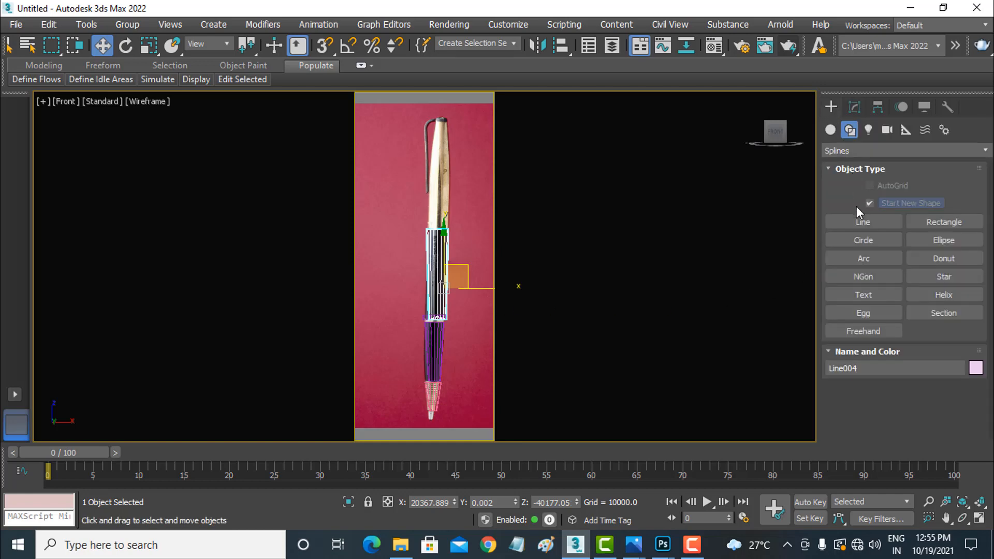
click(862, 221)
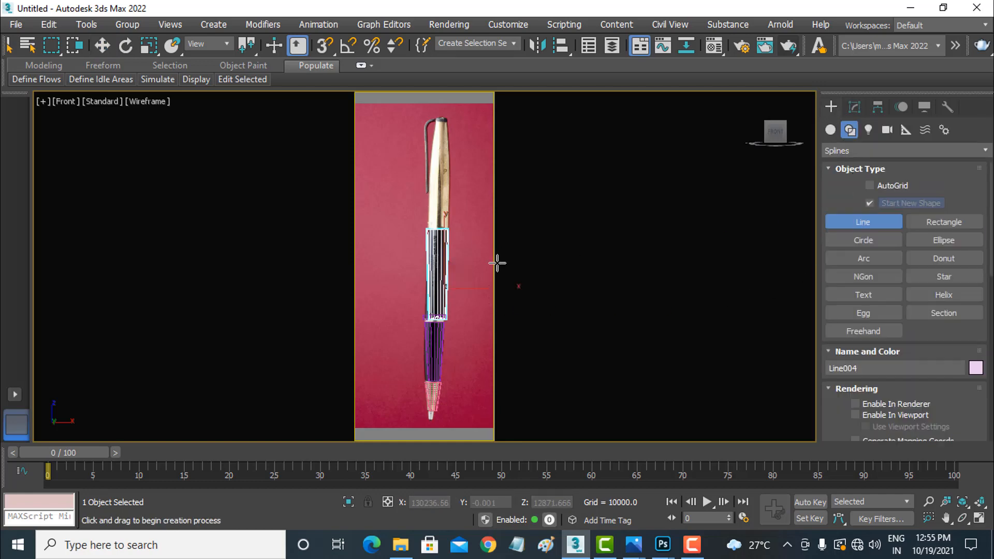
click(449, 228)
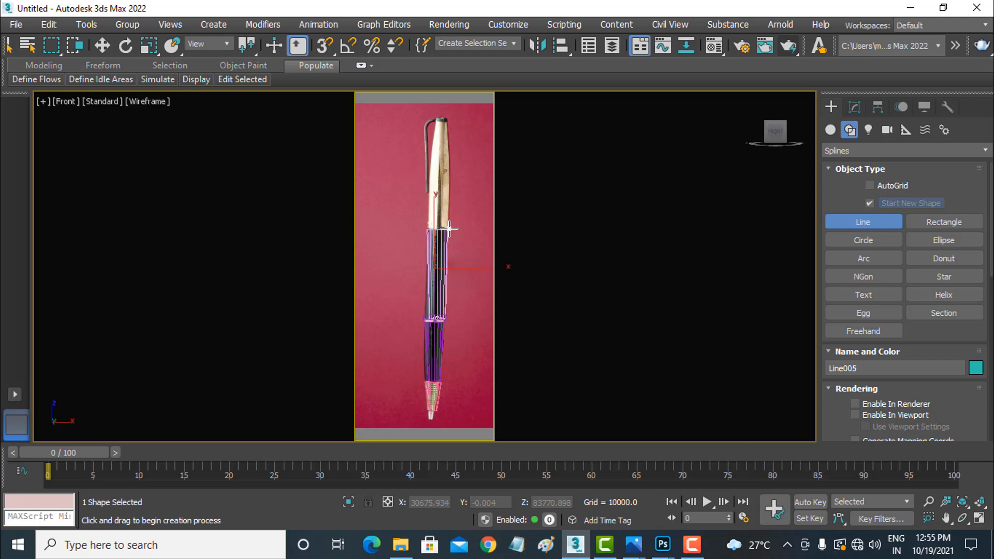
click(451, 170)
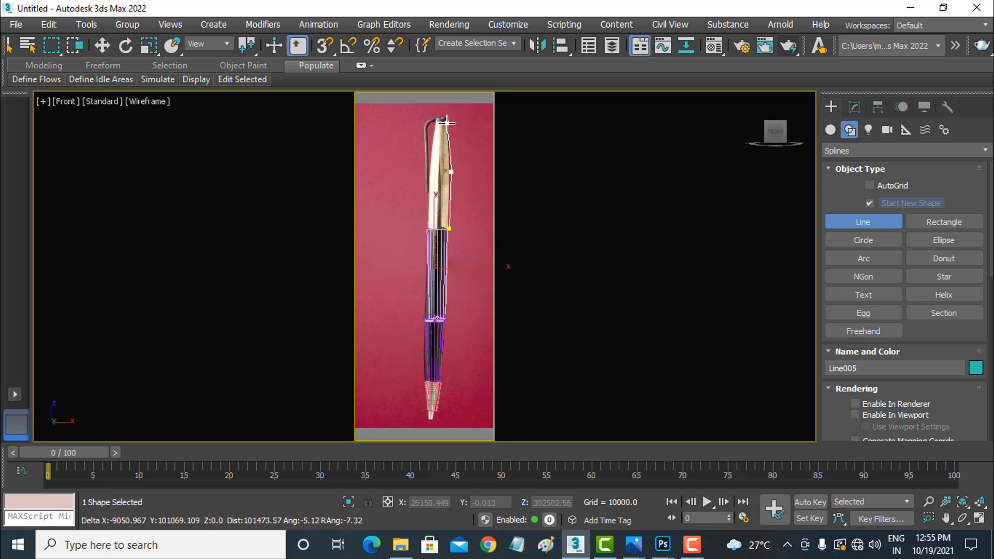
click(447, 119)
right_click(458, 132)
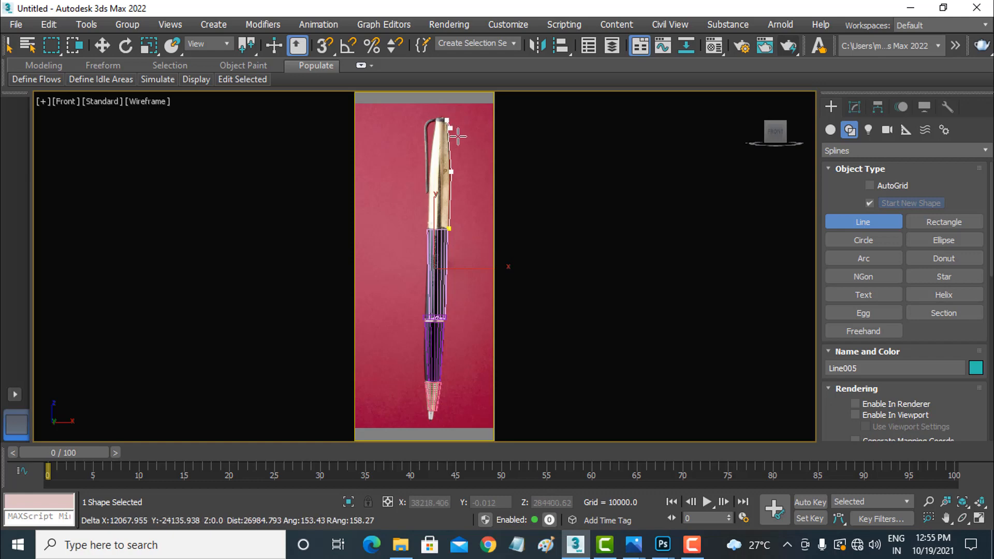
Step: Apply a Lathe modifier to the gold cap profile and move its axis along X to the pen's centre, at about X 10301
click(102, 45)
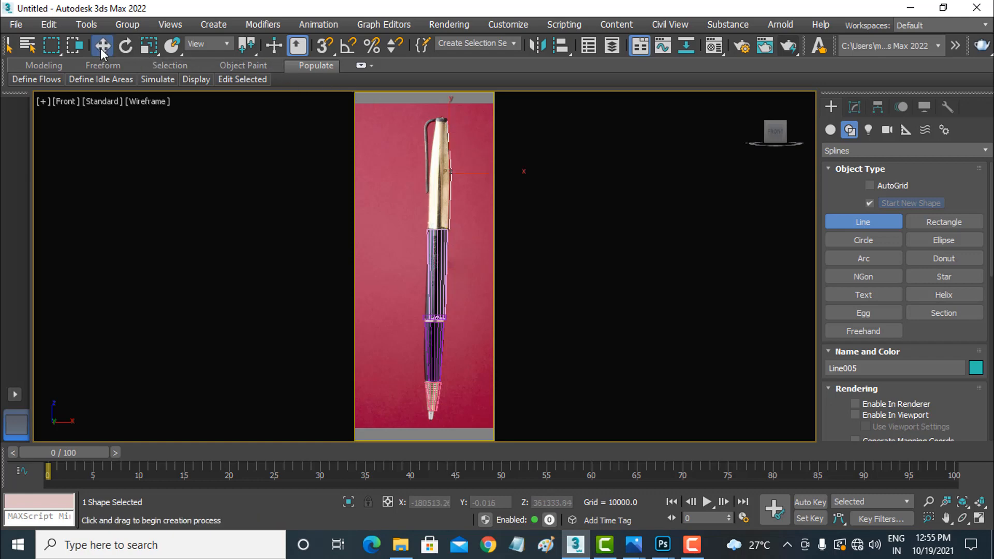
click(857, 108)
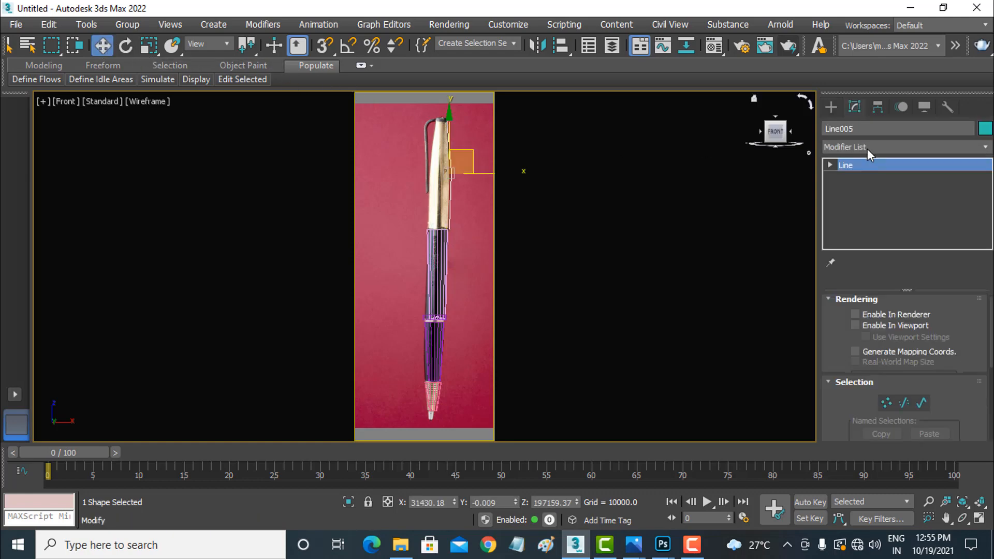
click(881, 147)
scroll(906, 219, up, 3)
key(l)
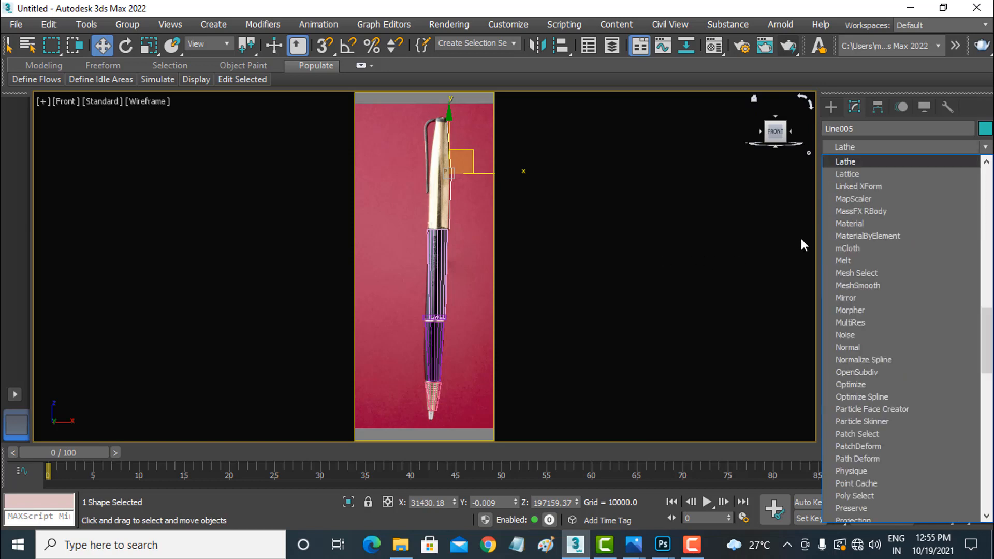
click(861, 161)
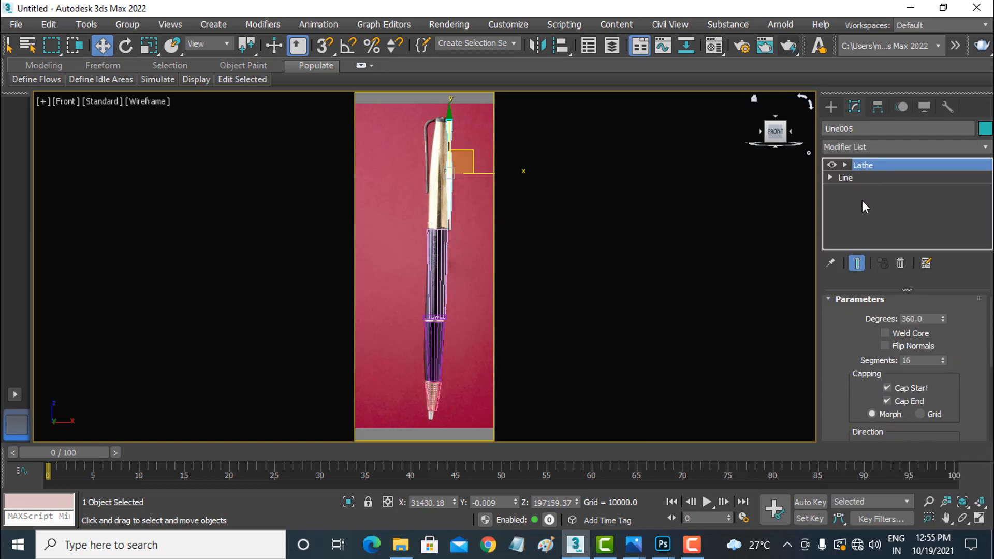
click(845, 165)
click(868, 178)
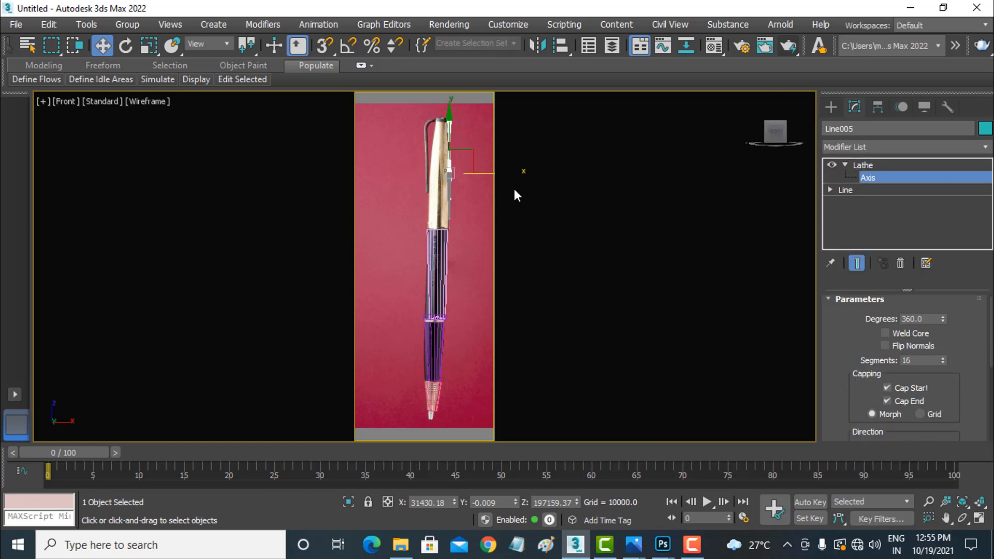
drag(491, 173, 481, 175)
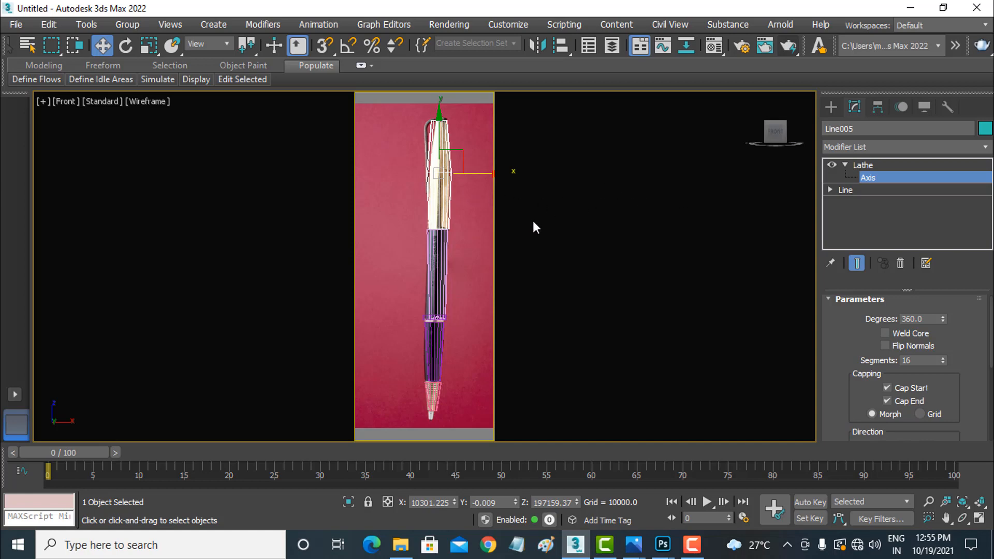
Step: In the Perspective view, leave the cap's Lathe axis level and shift the upper barrel along X to about 17815, centring it over the ring
key(p)
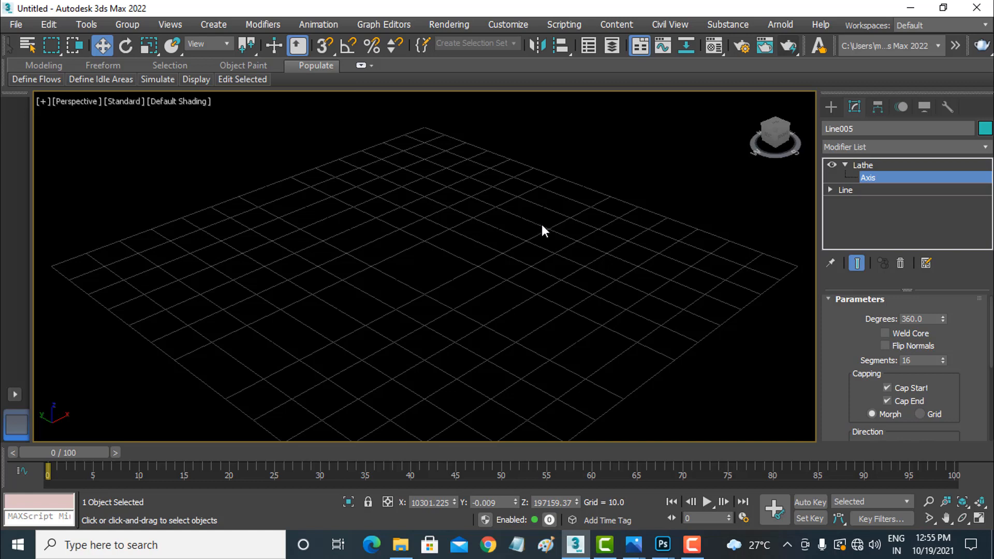
key(z)
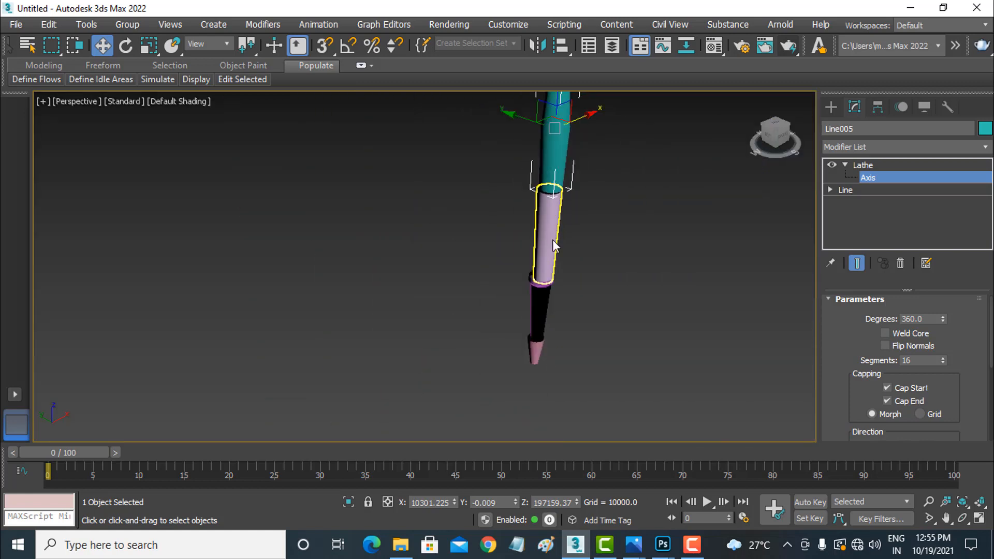
mouse_move(608, 262)
middle_down()
mouse_move(601, 224)
mouse_move(511, 288)
mouse_move(458, 238)
mouse_move(505, 215)
mouse_move(539, 208)
mouse_move(489, 244)
mouse_move(475, 324)
middle_up()
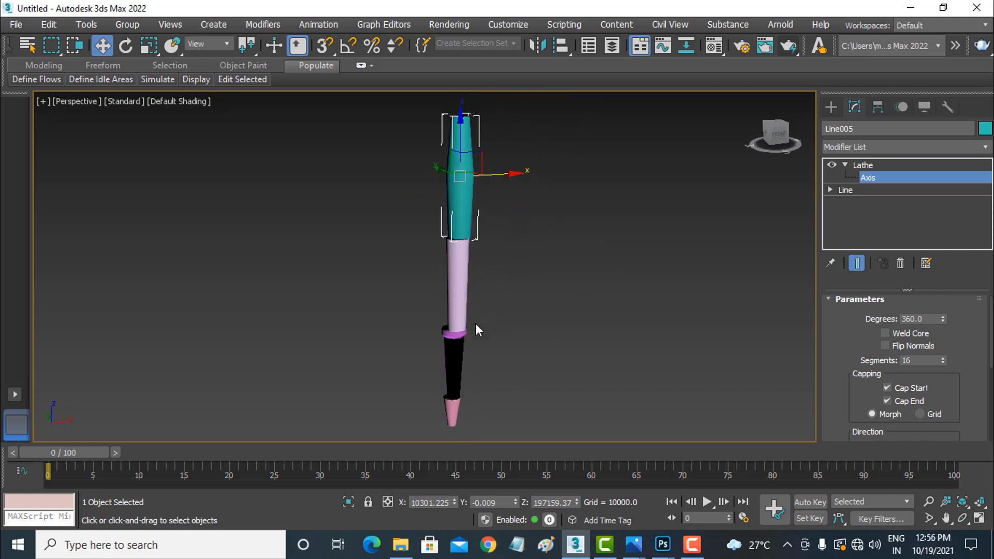
scroll(473, 337, up, 4)
scroll(473, 337, up, 2)
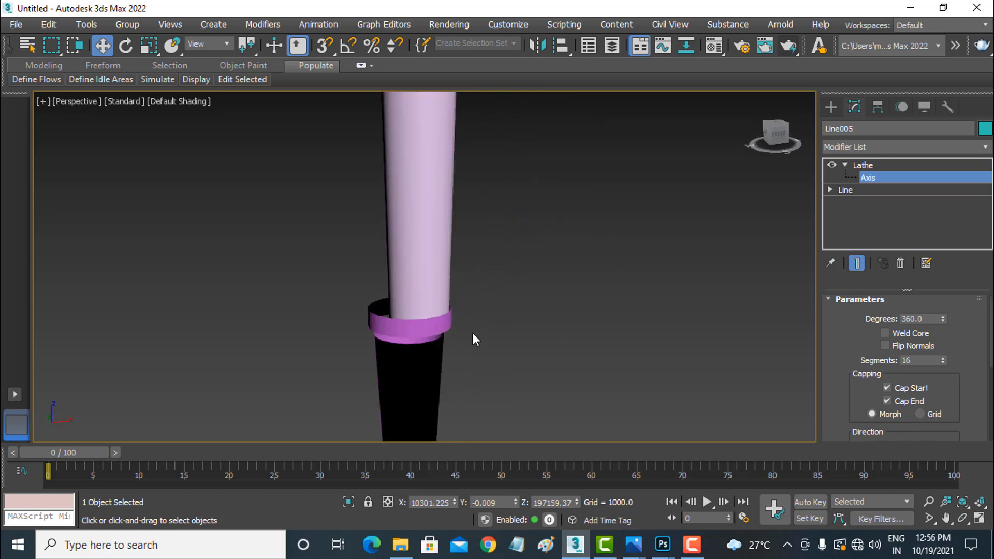
middle_drag(473, 336, 501, 306)
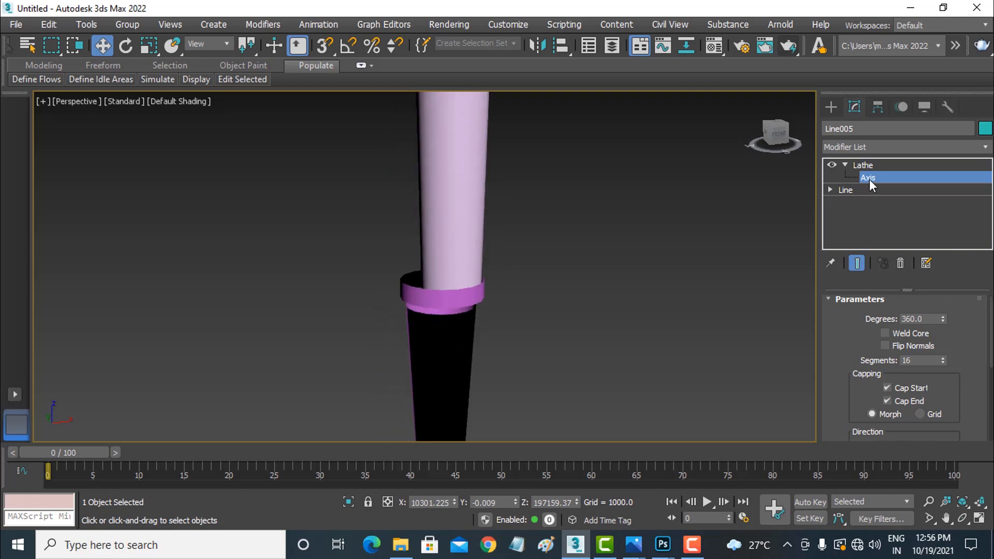
click(864, 166)
click(472, 207)
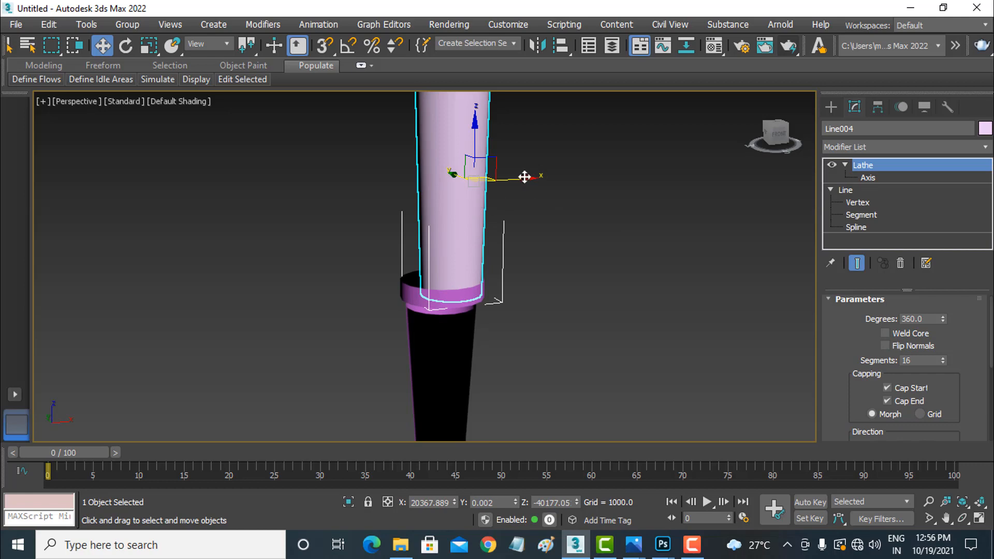
drag(523, 179, 506, 181)
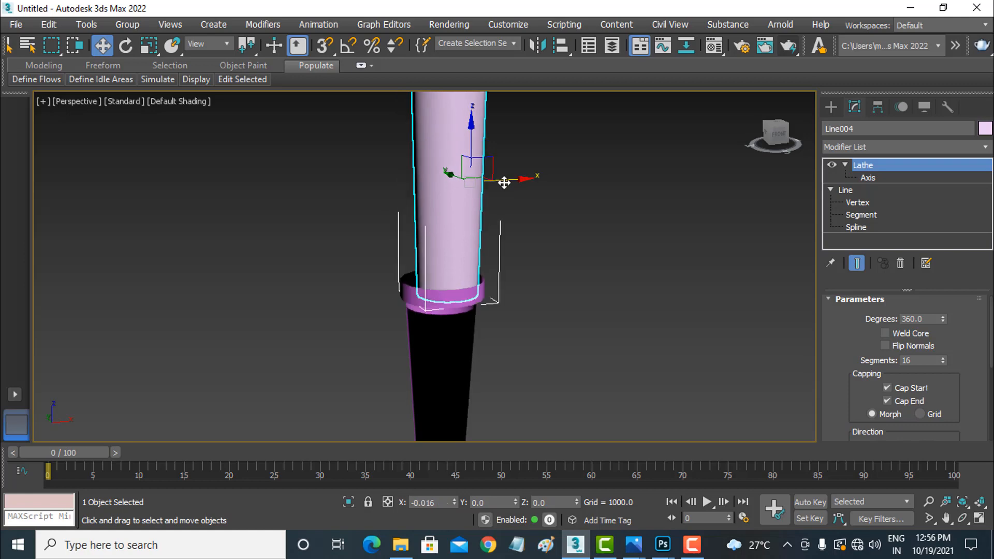
Step: Scale the ring uniformly to 86% and move it along X to about 21037 so it wraps evenly around the barrel
click(475, 293)
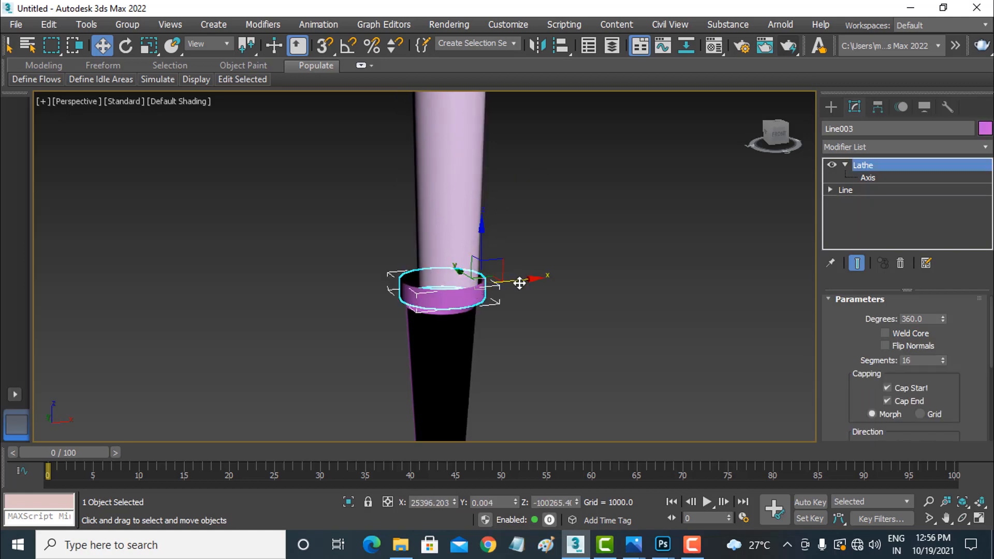
click(155, 48)
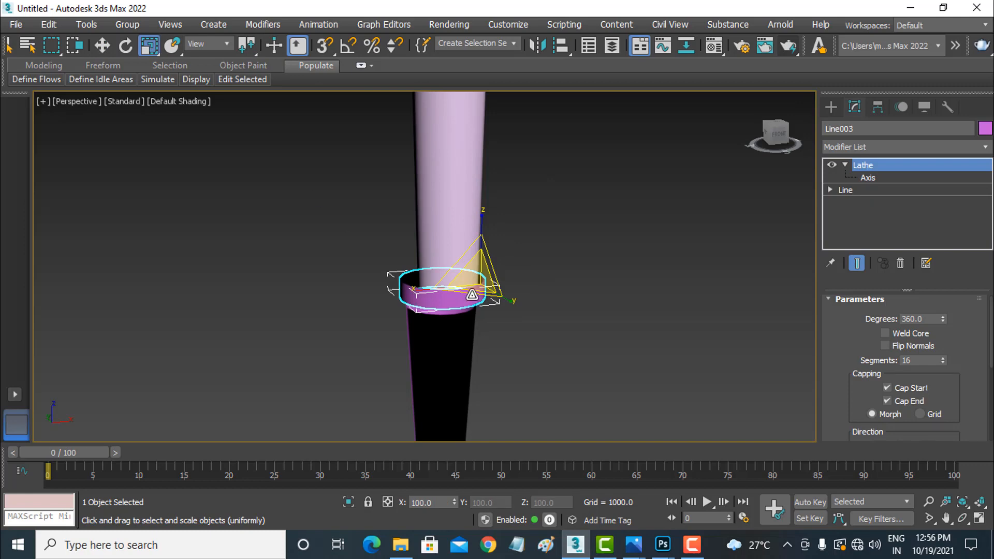
drag(472, 283, 472, 294)
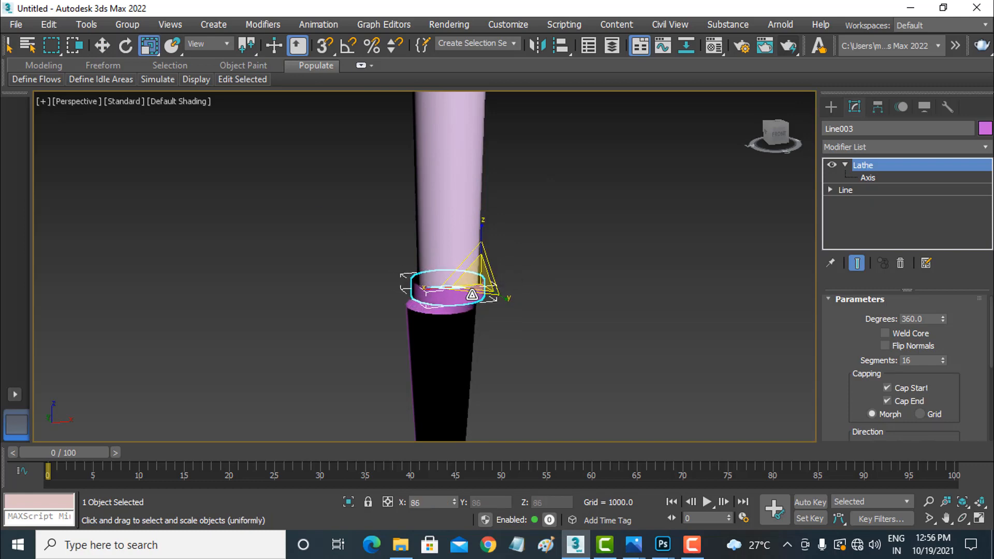
click(102, 46)
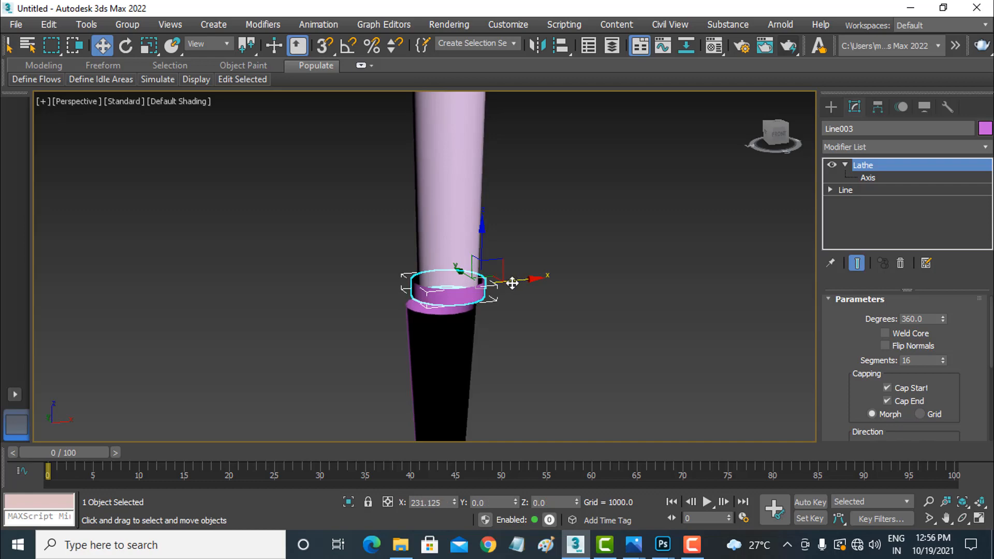
drag(510, 284, 505, 286)
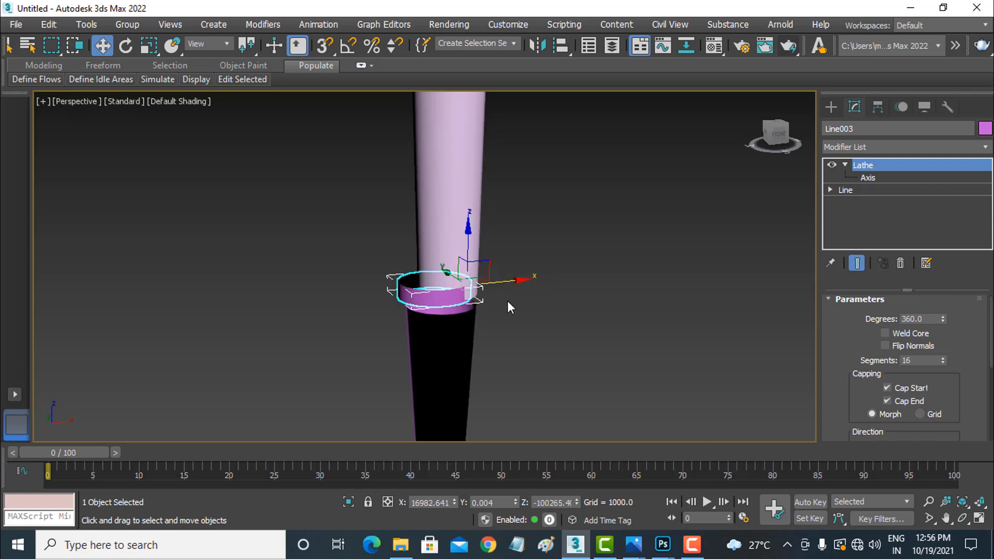
scroll(505, 304, up, 6)
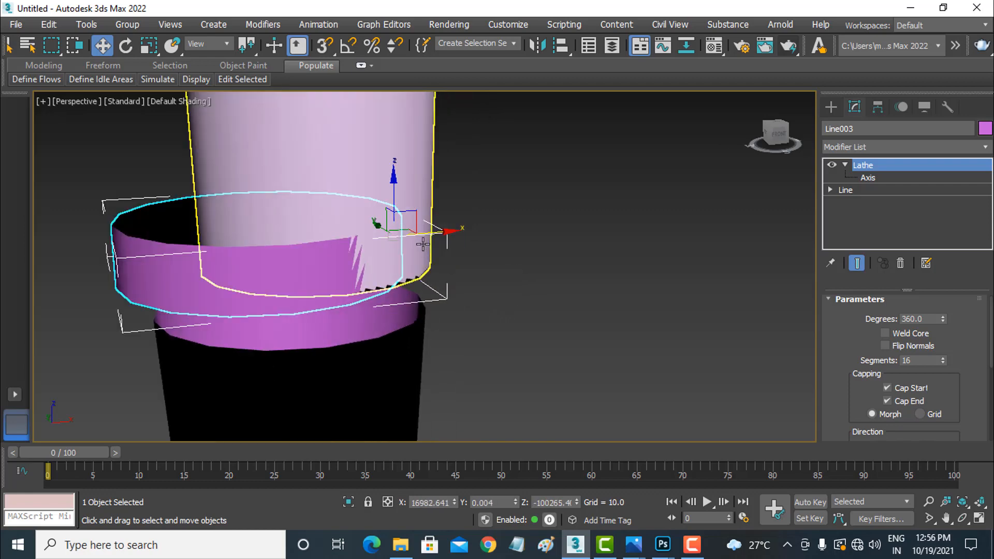
drag(422, 234, 450, 232)
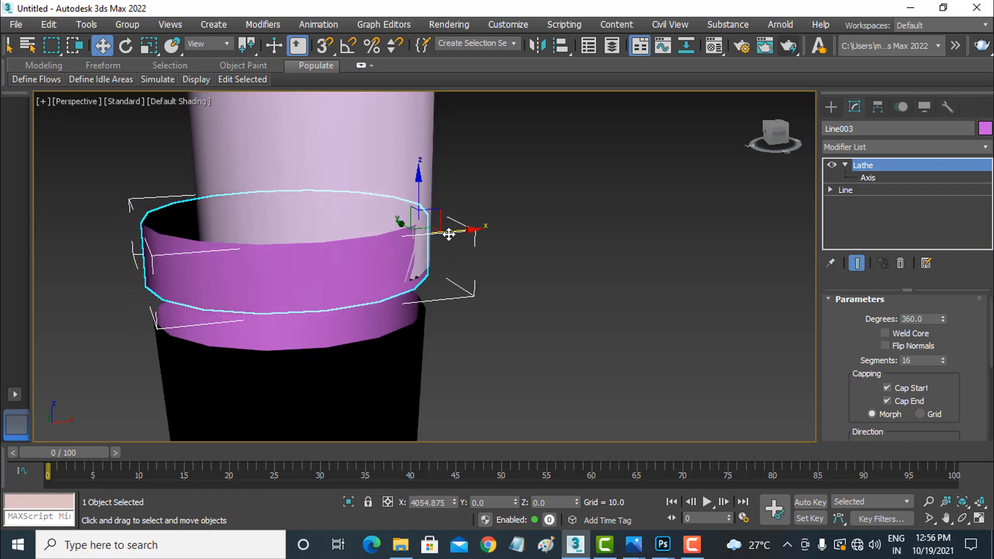
Step: Lower the ring along Z to about -104620 so it sits on top of the lower black barrel
click(423, 201)
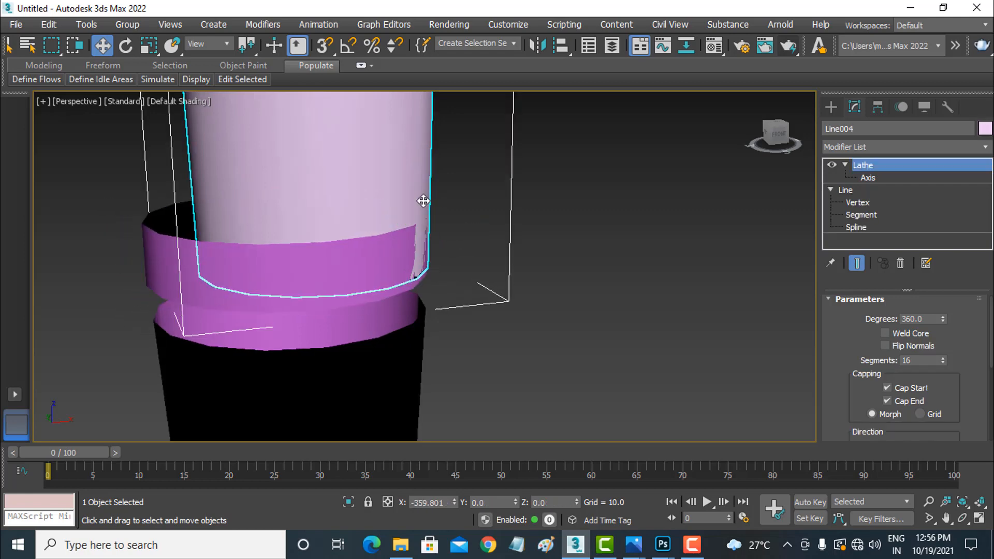
click(409, 290)
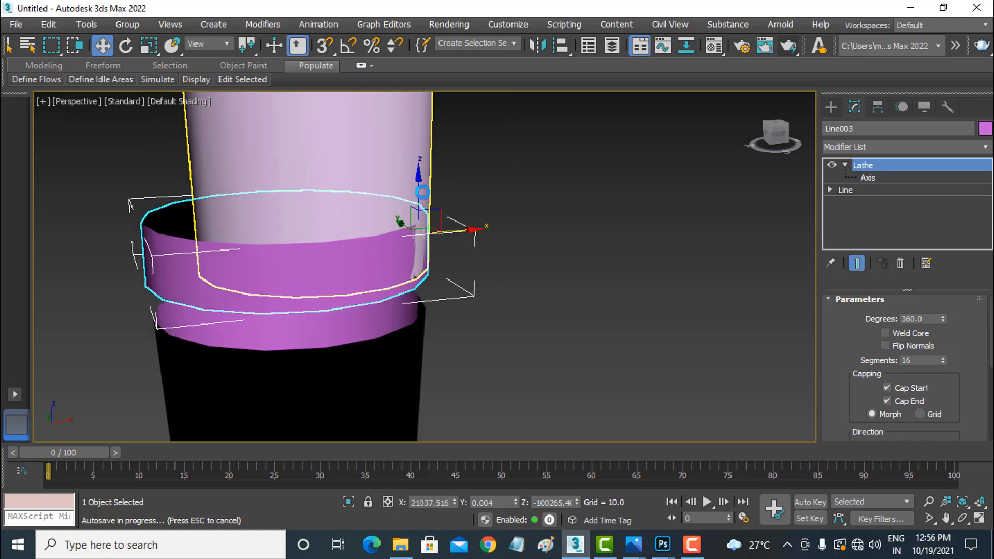
drag(419, 201, 418, 222)
Step: Move the upper barrel along X to about 14264 to centre it inside the ring
click(384, 169)
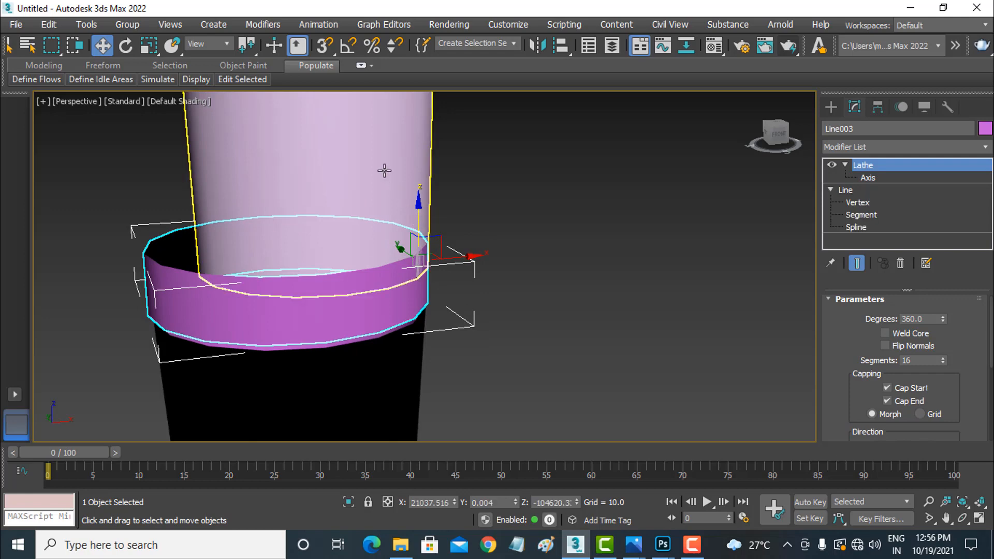
scroll(456, 176, down, 3)
middle_drag(457, 177, 468, 334)
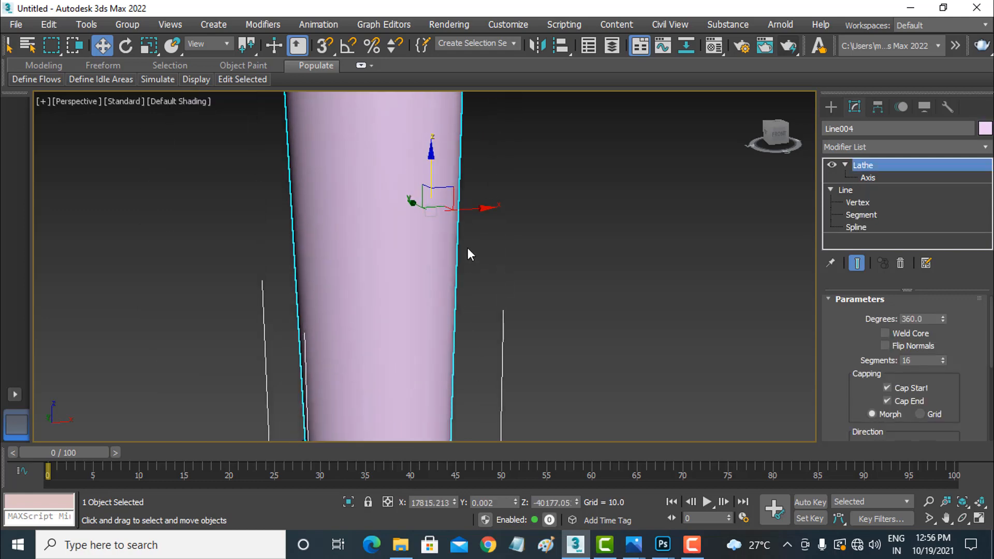
drag(461, 214, 418, 207)
scroll(477, 315, down, 3)
middle_drag(477, 315, 485, 262)
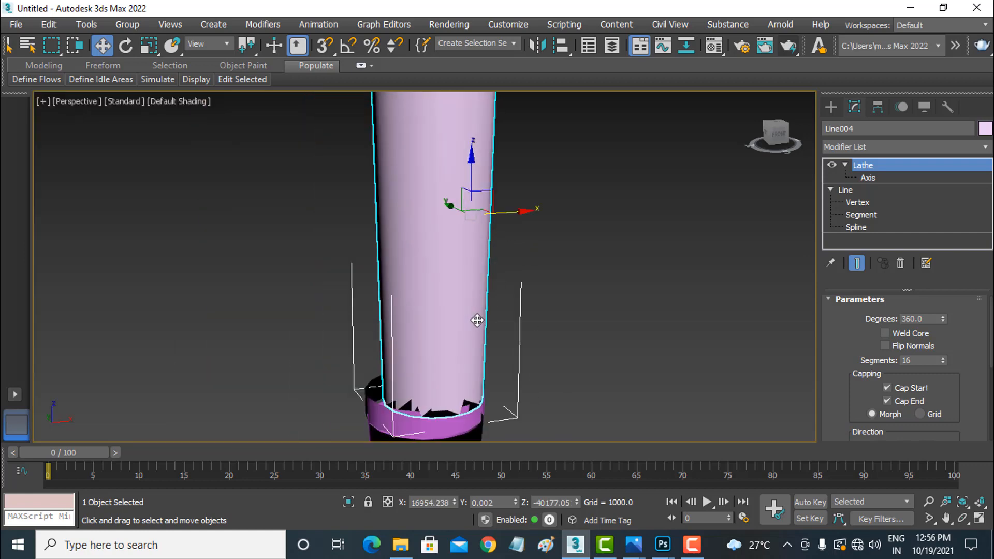
middle_drag(477, 320, 477, 316)
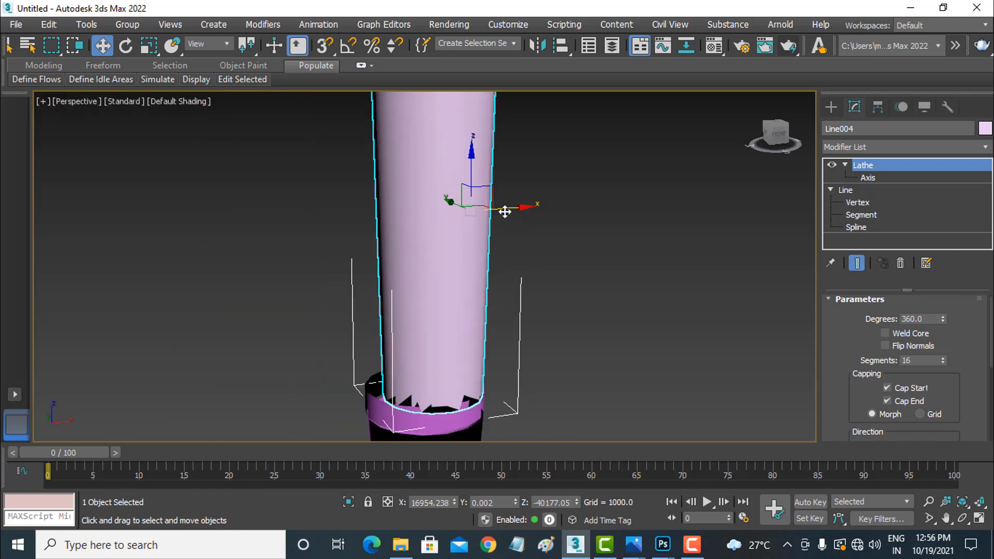
drag(505, 212, 497, 213)
Step: Move the Lathe axis of the pen tip along X to about 616 to narrow the tip under the lower barrel
mouse_move(500, 348)
middle_down()
mouse_move(510, 246)
mouse_move(534, 160)
middle_up()
middle_drag(540, 315, 552, 225)
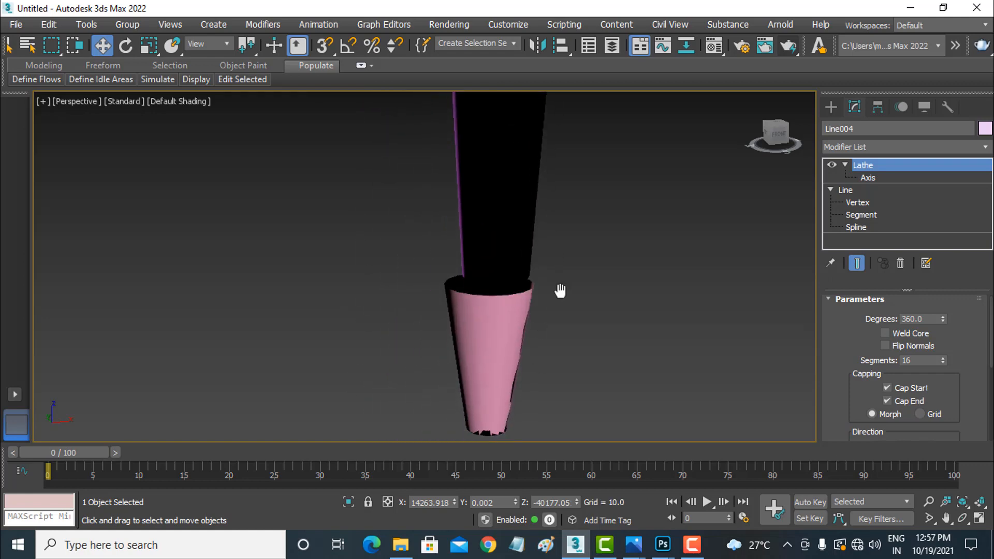
click(515, 312)
scroll(531, 301, up, 2)
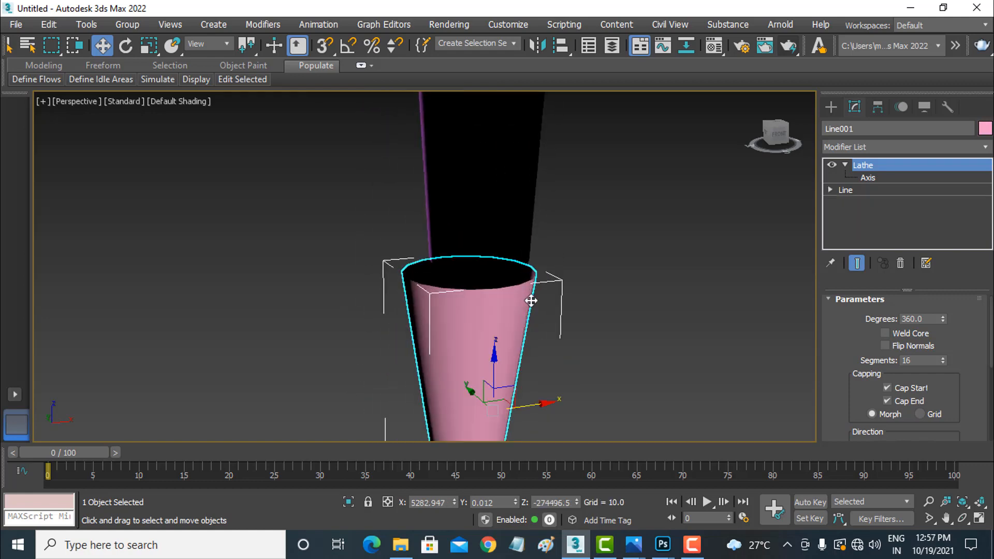
scroll(532, 300, up, 2)
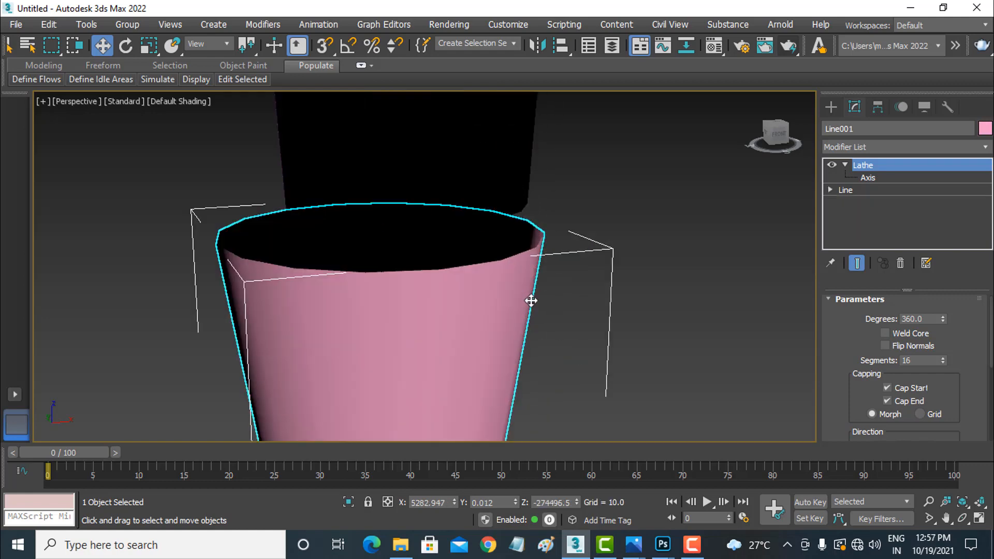
click(854, 176)
scroll(436, 281, down, 4)
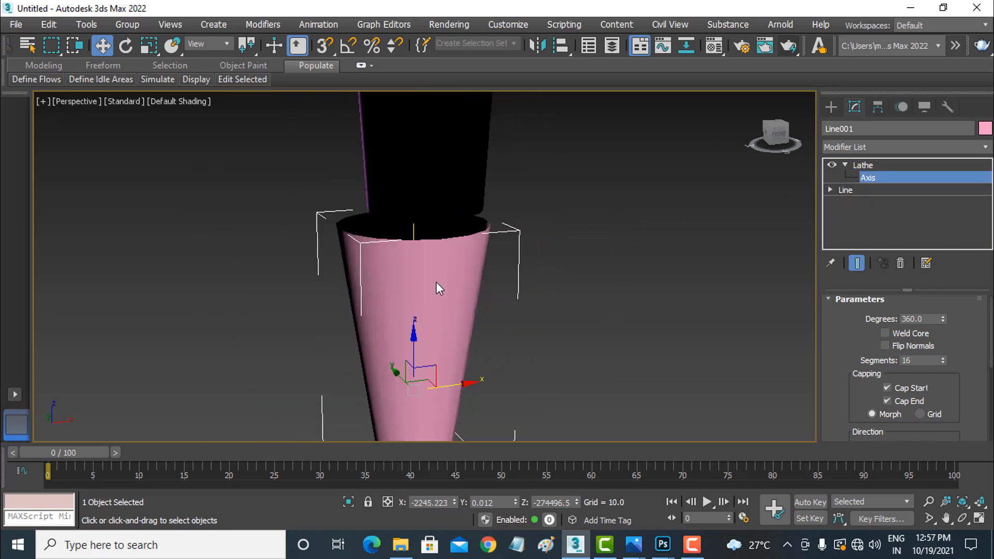
drag(444, 386, 452, 386)
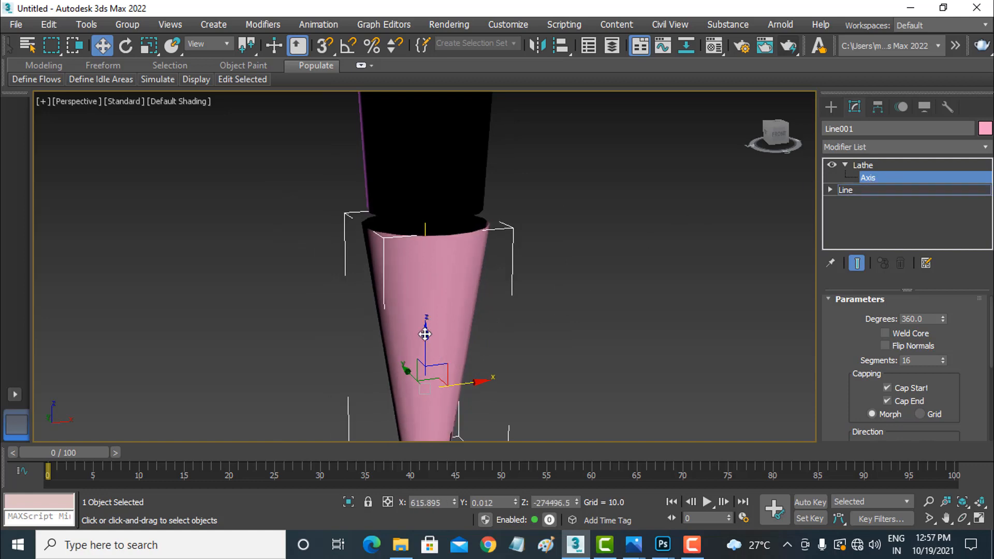
Step: Leave the Lathe axis level and raise the pen tip along Z to about -272955 so it meets the lower barrel
drag(425, 333, 426, 323)
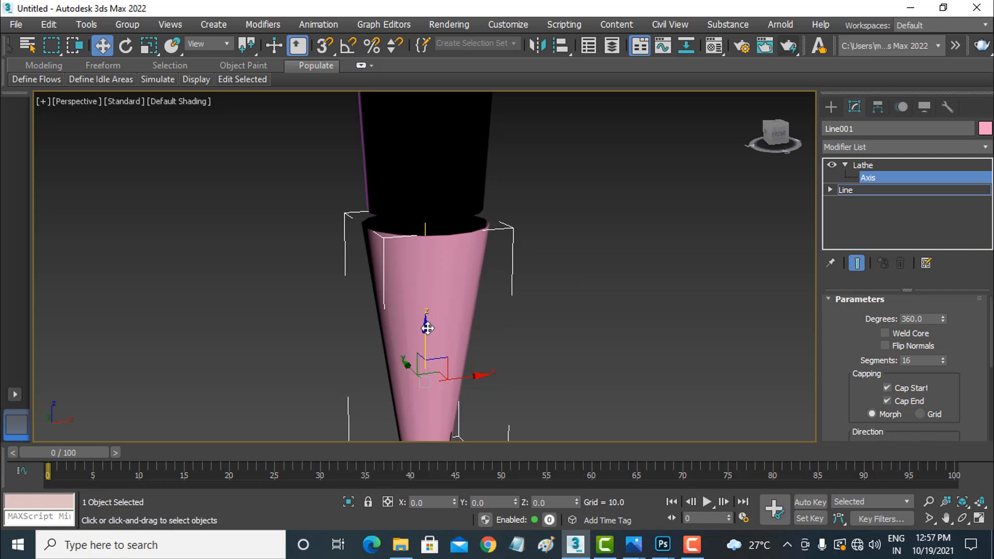
drag(427, 331, 425, 320)
click(868, 179)
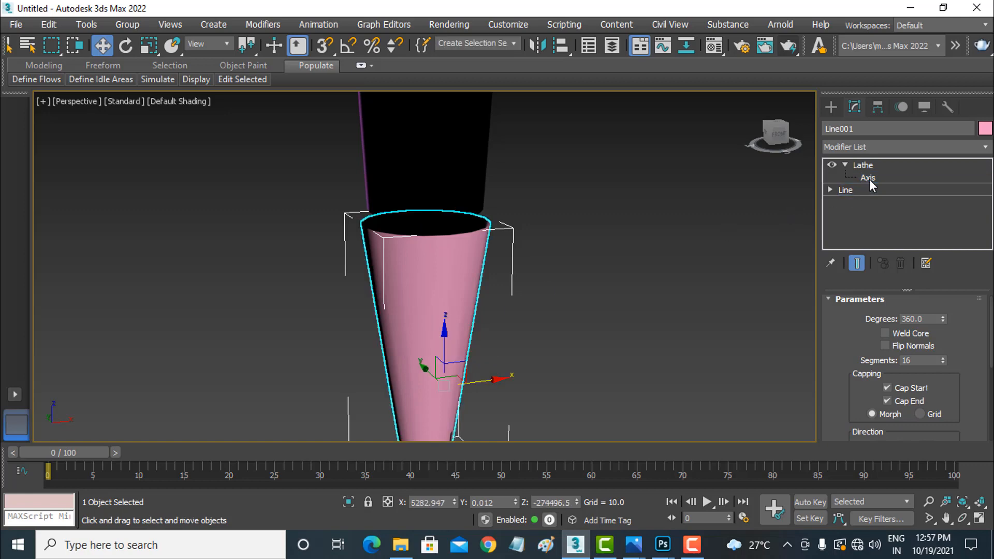
drag(444, 332, 444, 346)
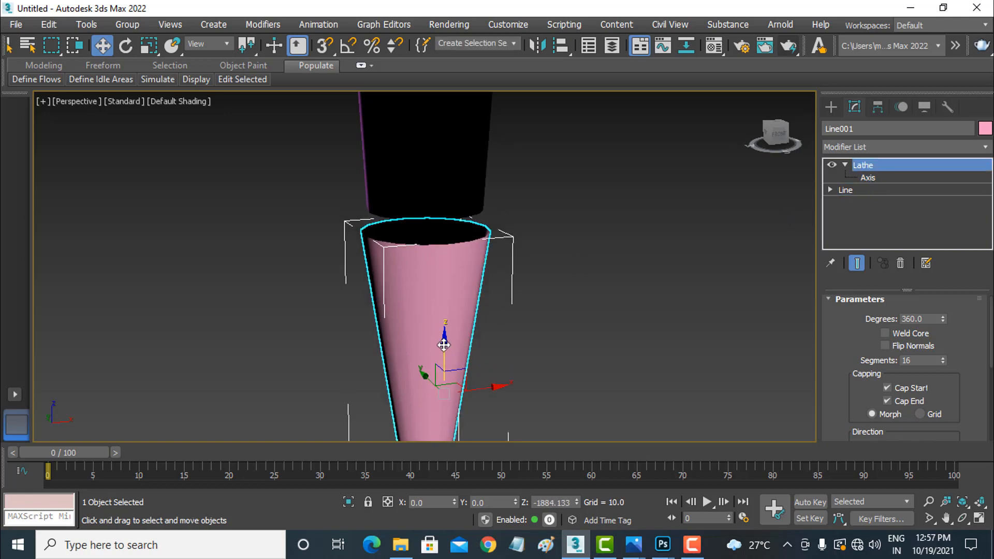
key(ctrl+z)
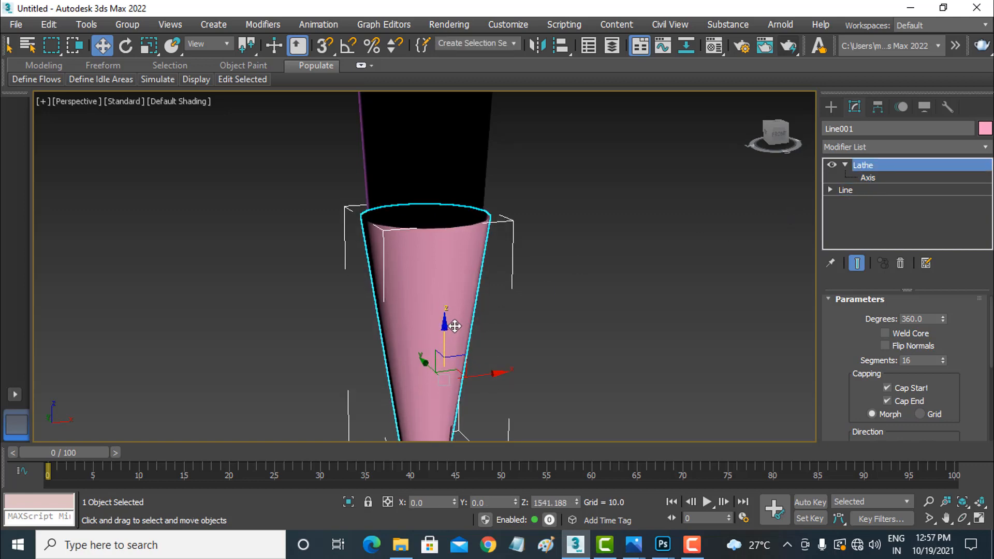
Step: Scale the purple ring between the barrels uniformly to about 80%
scroll(545, 294, down, 6)
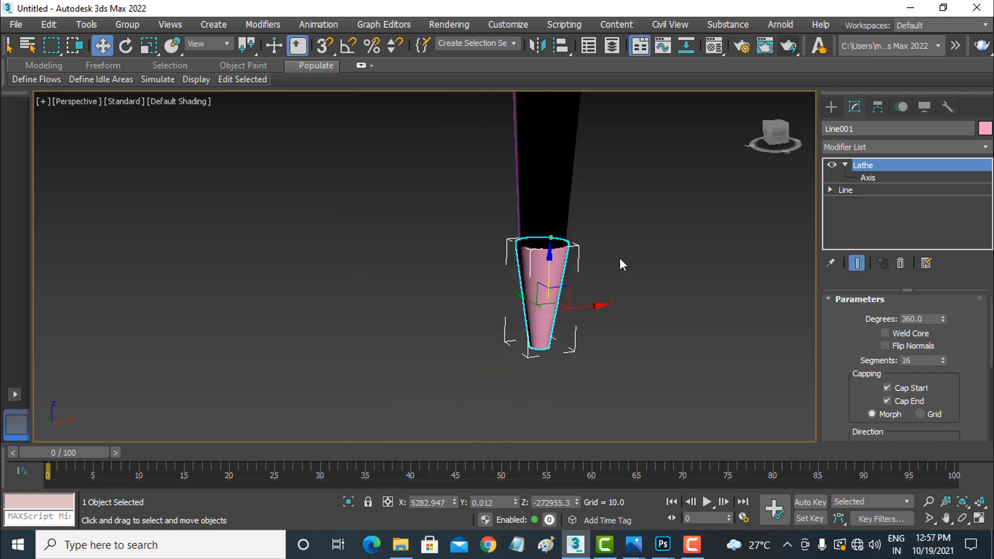
middle_drag(589, 159, 586, 267)
scroll(586, 266, up, 3)
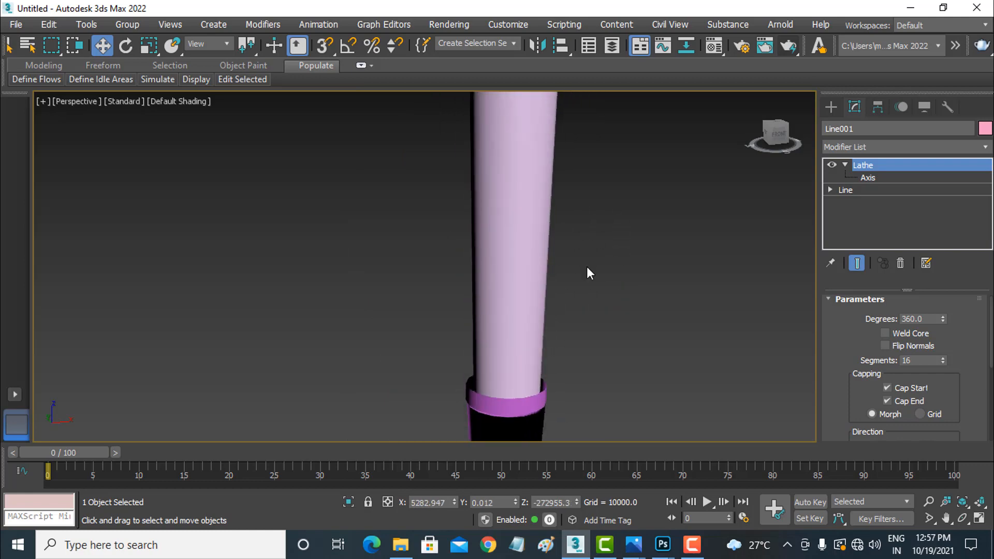
scroll(545, 406, up, 4)
click(549, 309)
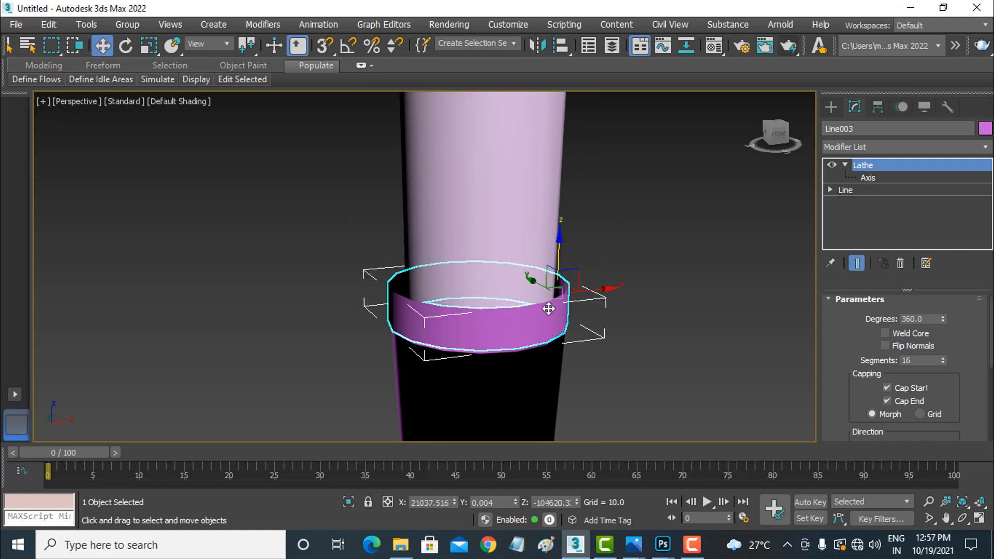
click(153, 49)
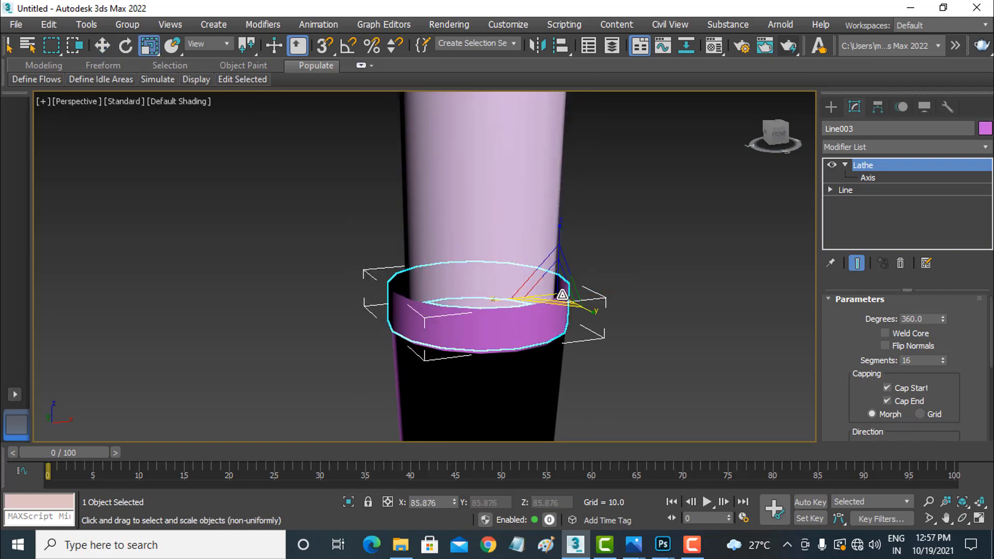
drag(561, 284, 557, 292)
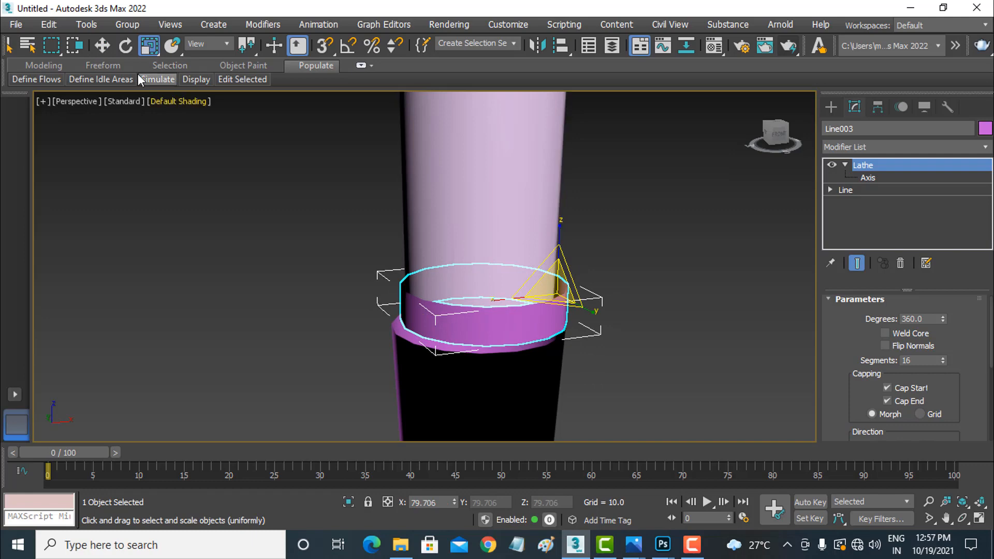
Step: Move the ring along X to about 20147 and lower it along Z to about -105784 onto the lower barrel
click(102, 46)
drag(587, 285, 593, 288)
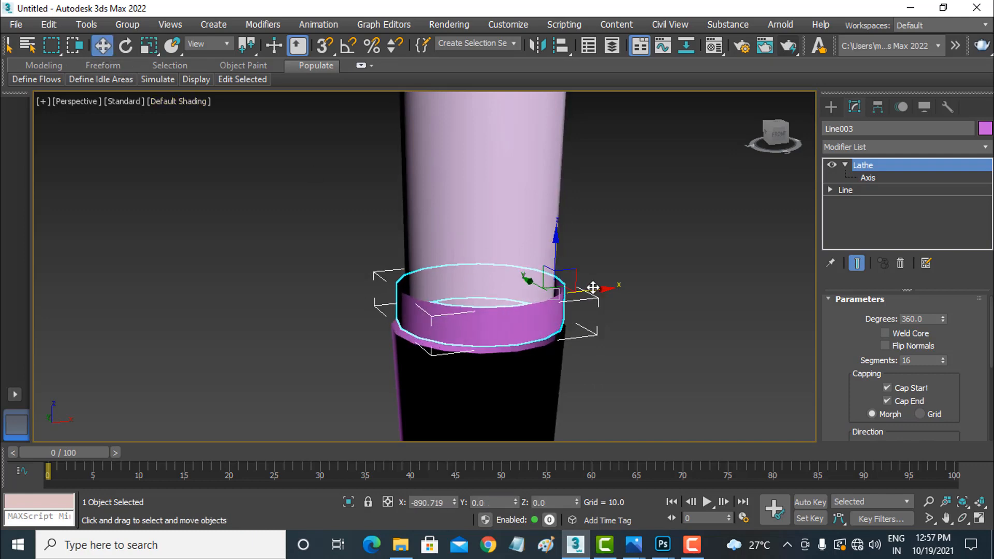
click(625, 225)
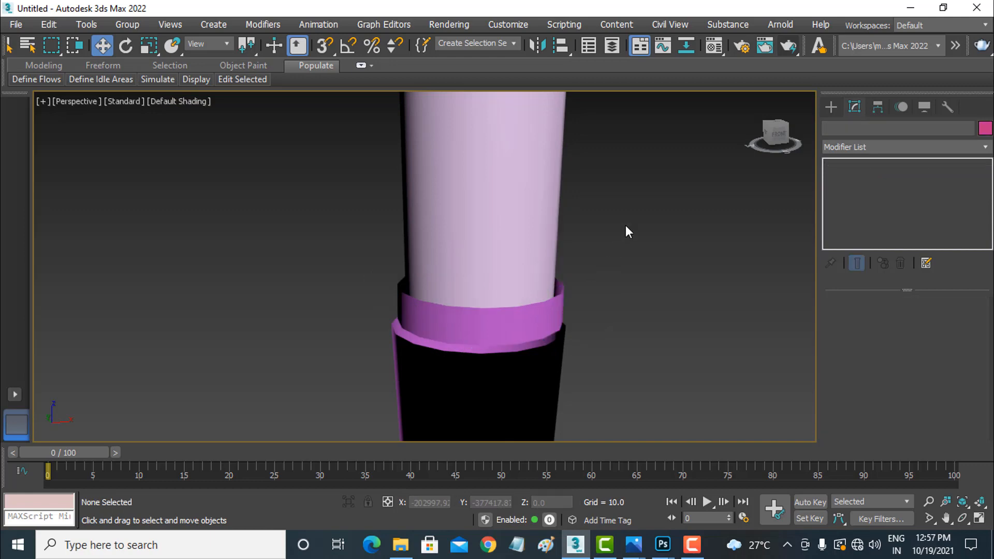
click(533, 323)
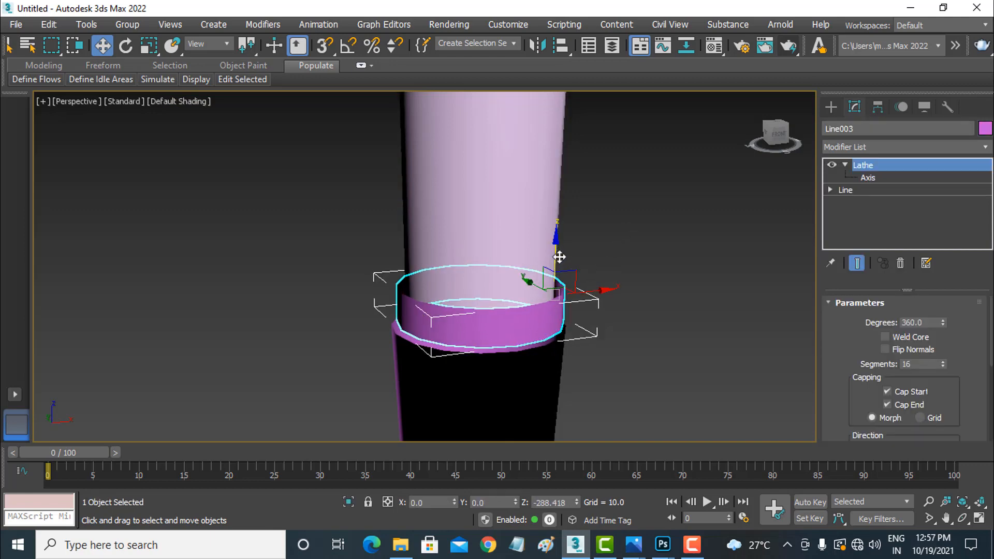
click(611, 253)
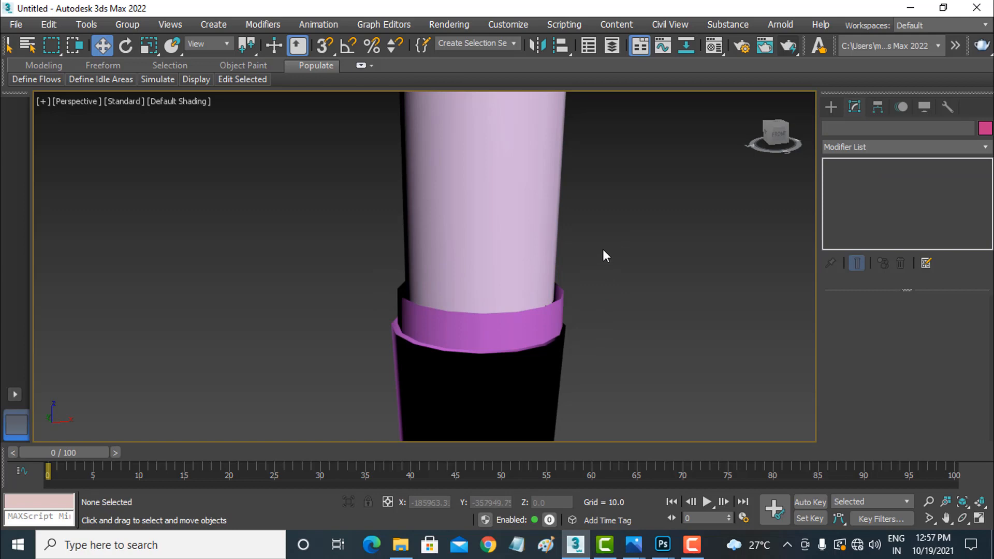
Step: Add a Shell modifier to the ring with an inner amount of 16.54 and an outer amount of 2.02
mouse_move(569, 194)
middle_down()
mouse_move(556, 224)
mouse_move(555, 195)
middle_up()
click(522, 345)
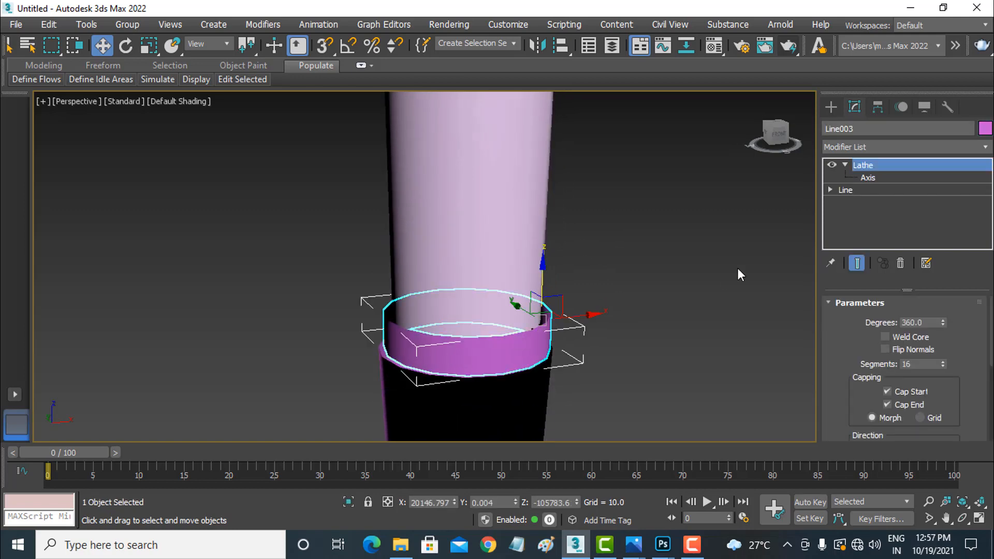
click(874, 150)
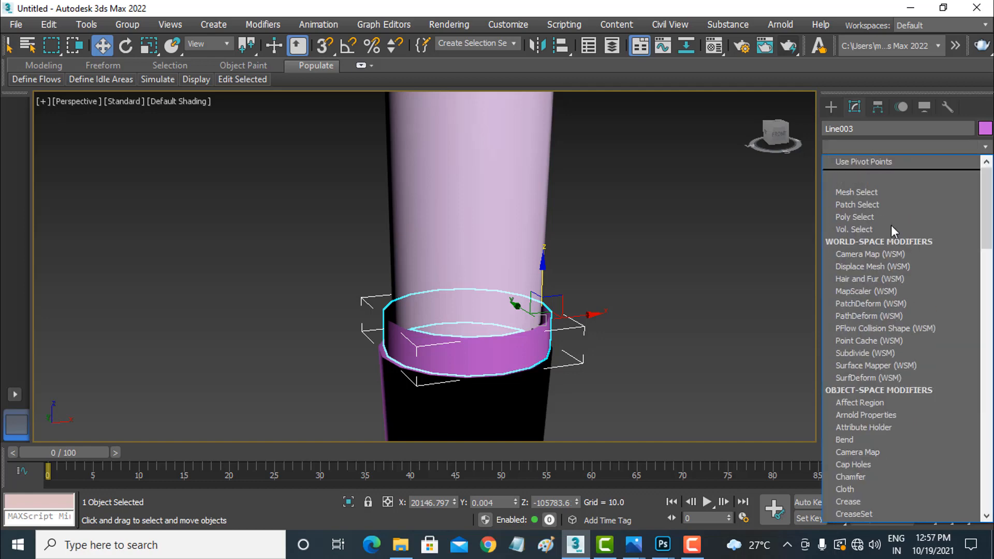
text(sh)
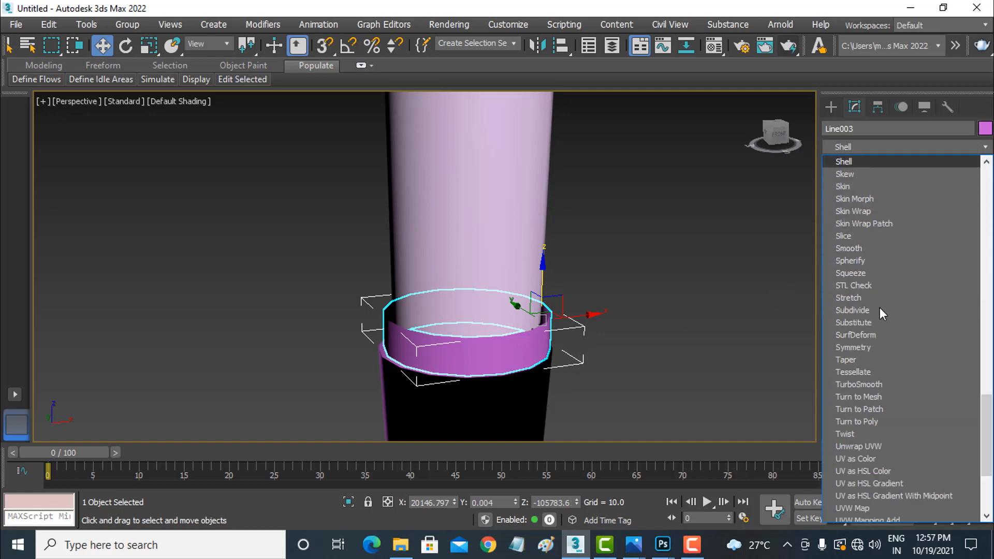
key(Return)
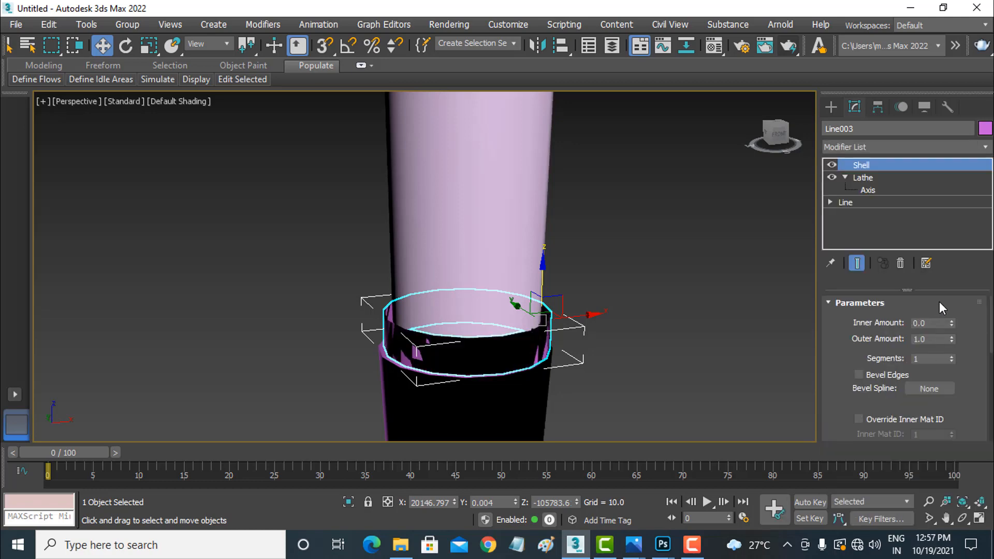
drag(953, 323, 672, 244)
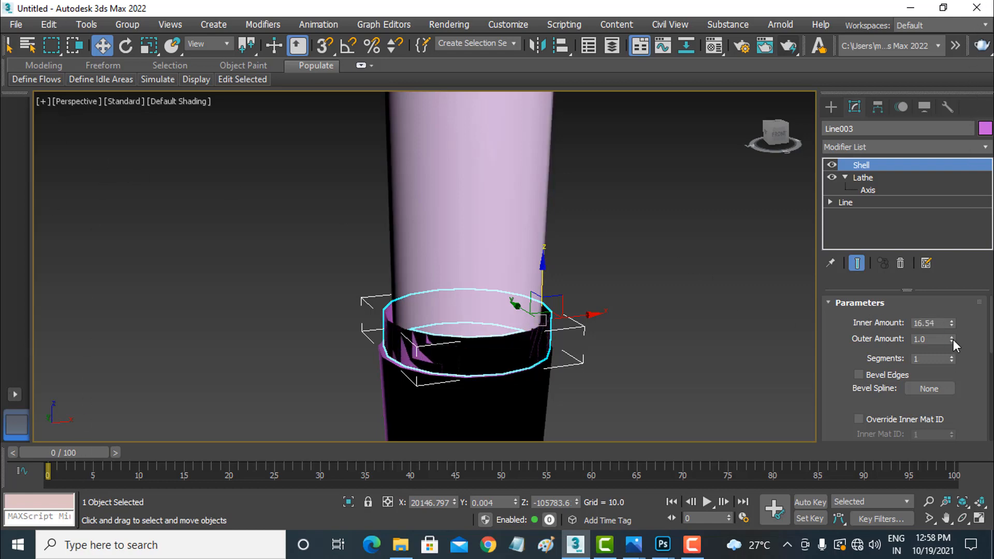
drag(953, 339, 951, 265)
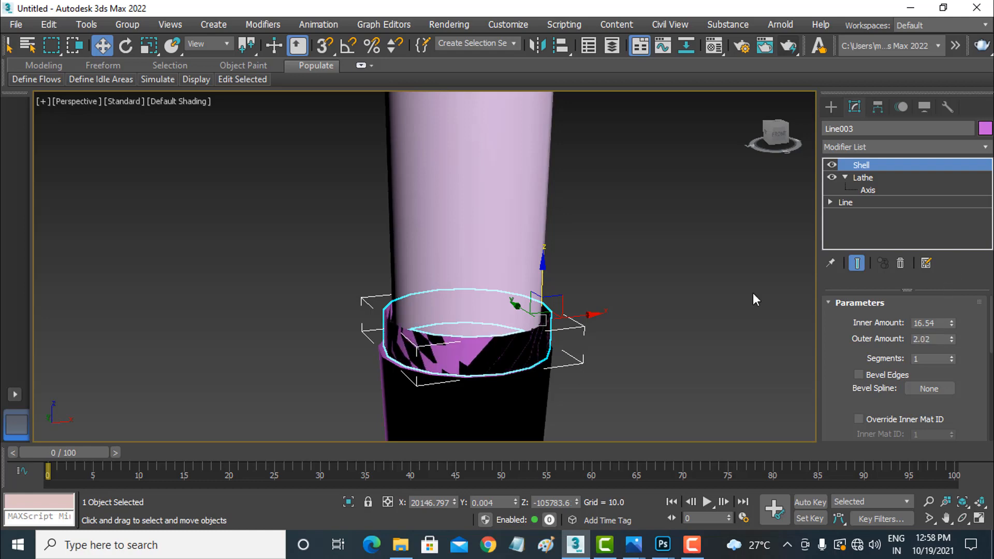
Step: Move the teal top section along X to about 20104 to line it up with the upper barrel
scroll(581, 305, down, 5)
middle_drag(602, 201, 602, 413)
middle_drag(600, 317, 579, 312)
click(579, 312)
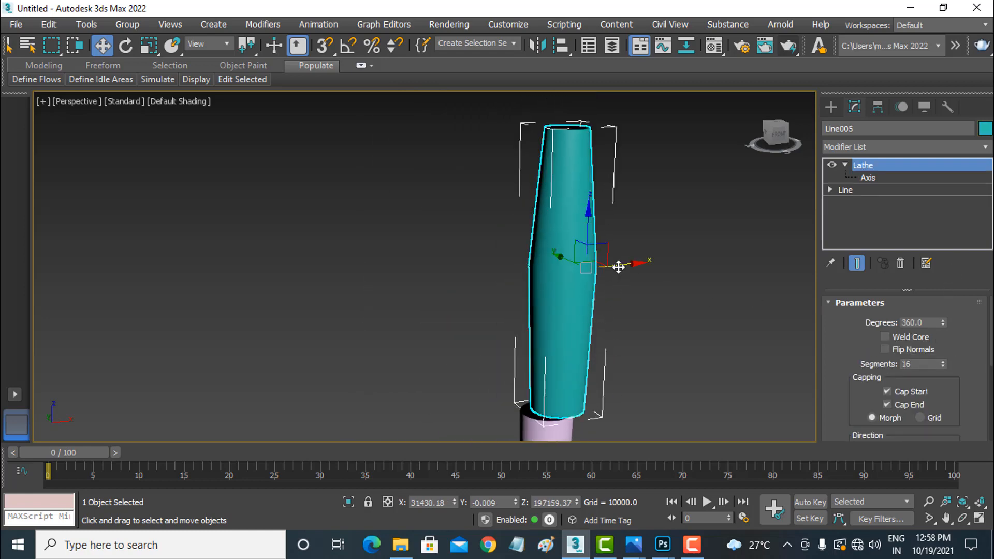
drag(617, 266, 612, 266)
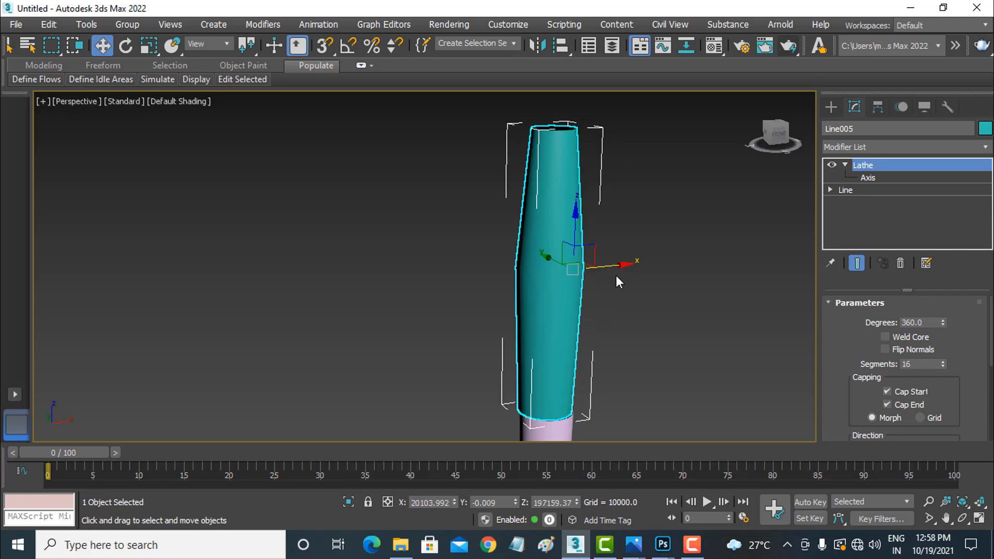
click(638, 304)
scroll(638, 304, down, 5)
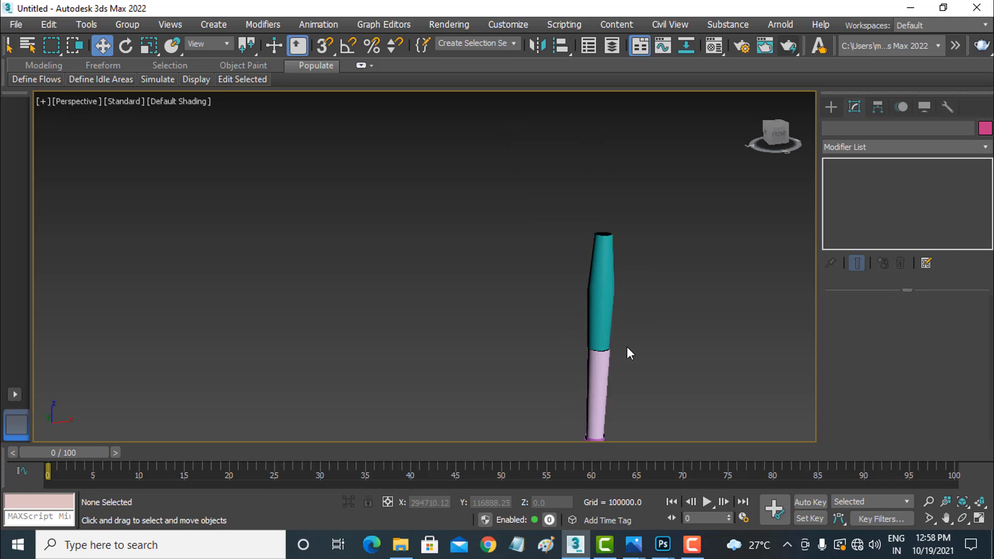
Step: Adjust the teal top section along Z to about 195253 so it overlaps the end of the upper barrel
scroll(629, 353, up, 5)
click(588, 282)
scroll(596, 272, down, 1)
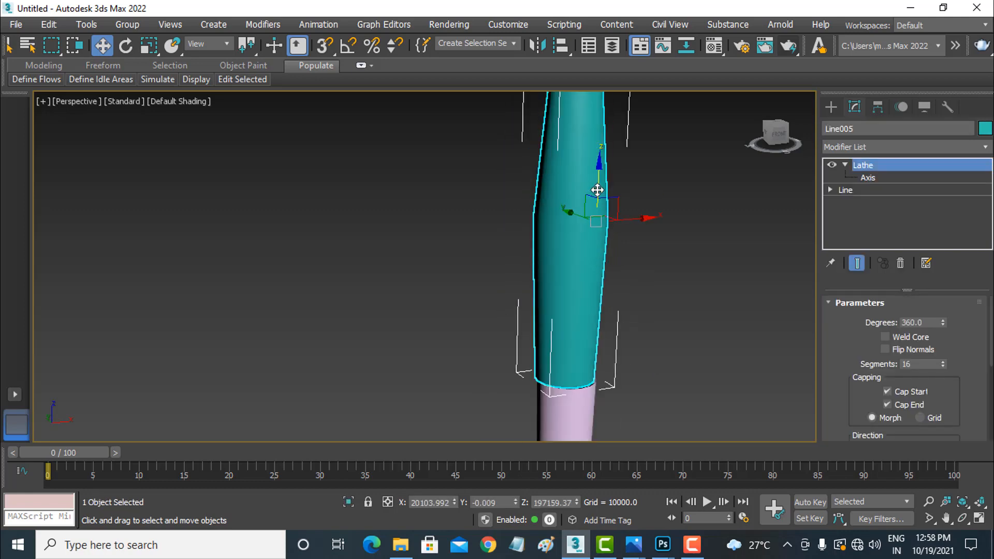
drag(597, 189, 596, 228)
scroll(613, 280, down, 6)
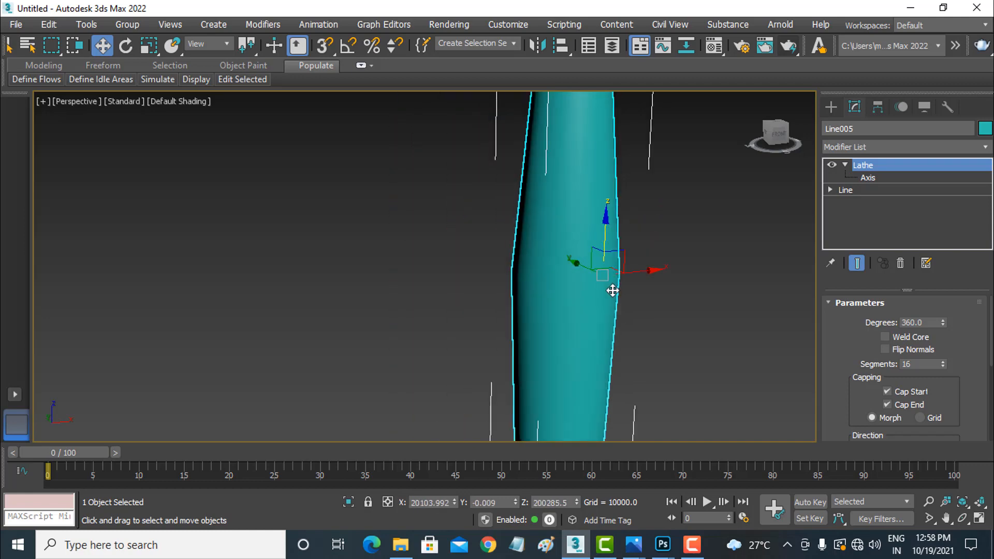
scroll(603, 259, up, 5)
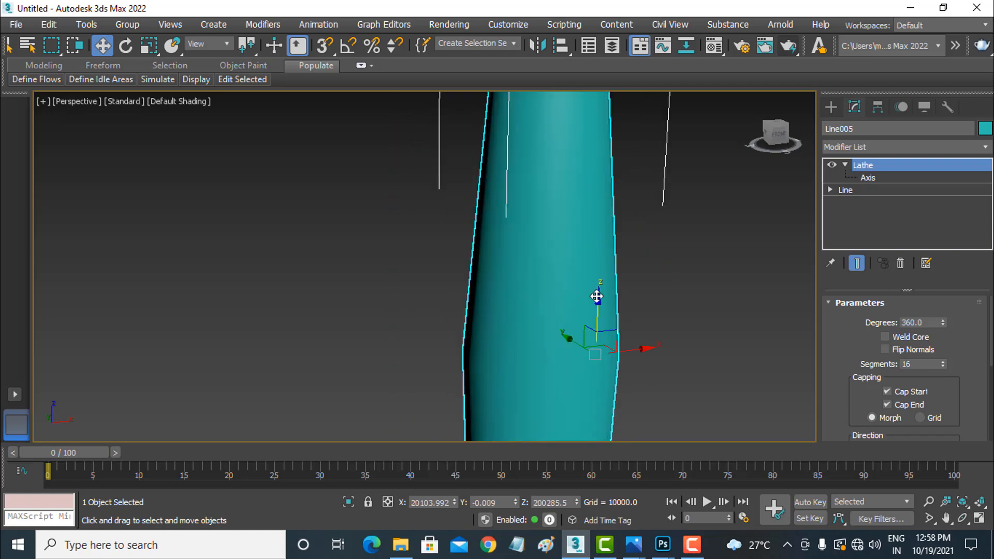
drag(595, 295, 595, 304)
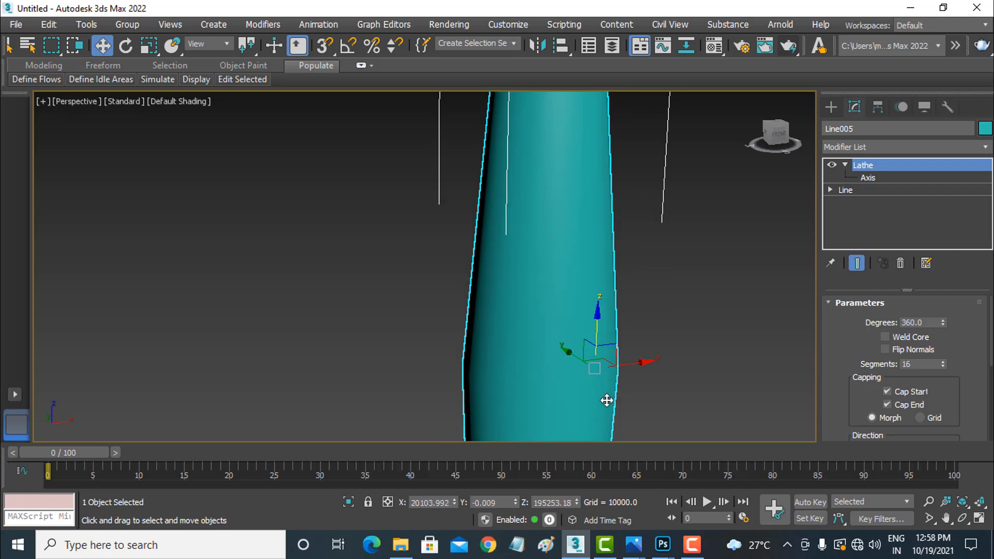
scroll(615, 318, down, 5)
scroll(626, 324, up, 5)
Step: Shift the teal top section along X to about 23719 to centre it on the upper barrel
middle_drag(625, 321, 614, 236)
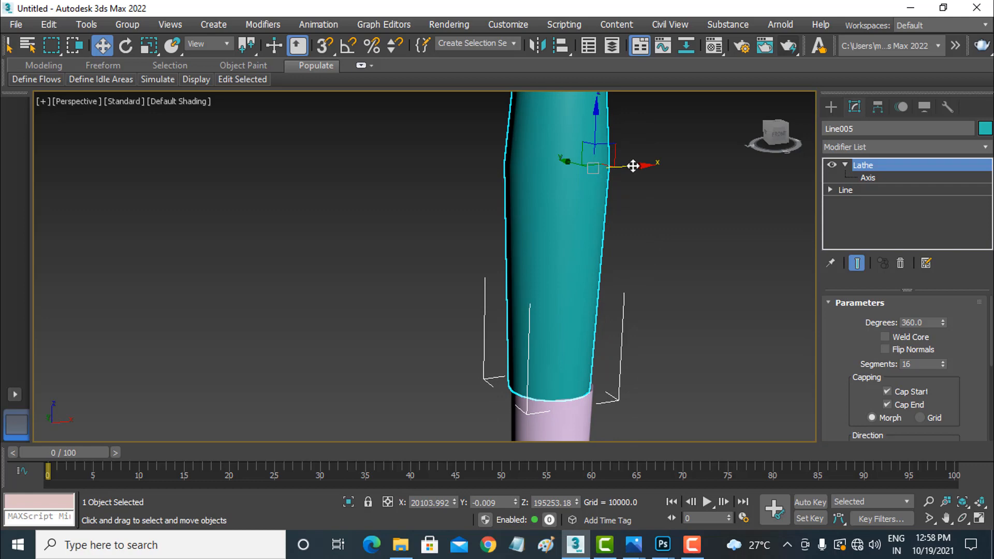
drag(633, 166, 639, 166)
scroll(633, 166, up, 5)
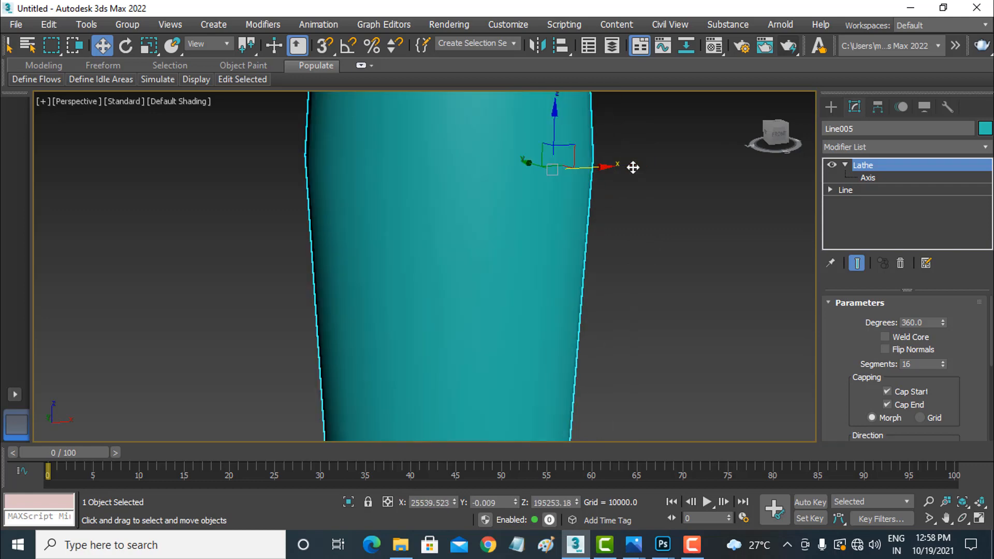
drag(520, 173, 510, 174)
scroll(511, 174, down, 5)
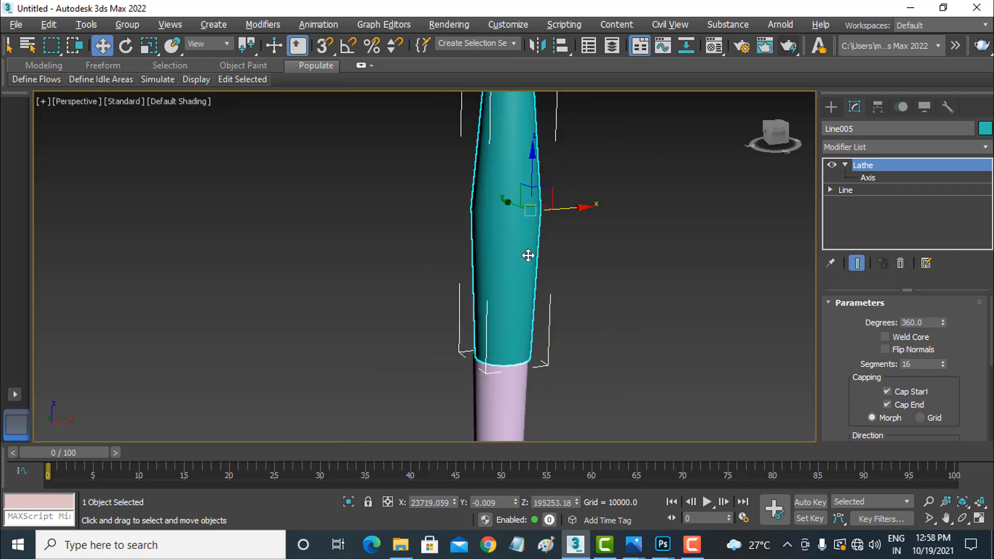
Step: Create a cylinder centred on the pen in the Top view, with a radius of about 17756 and a height of about 6651
alt+middle_drag(528, 256, 538, 233)
middle_drag(543, 178, 513, 324)
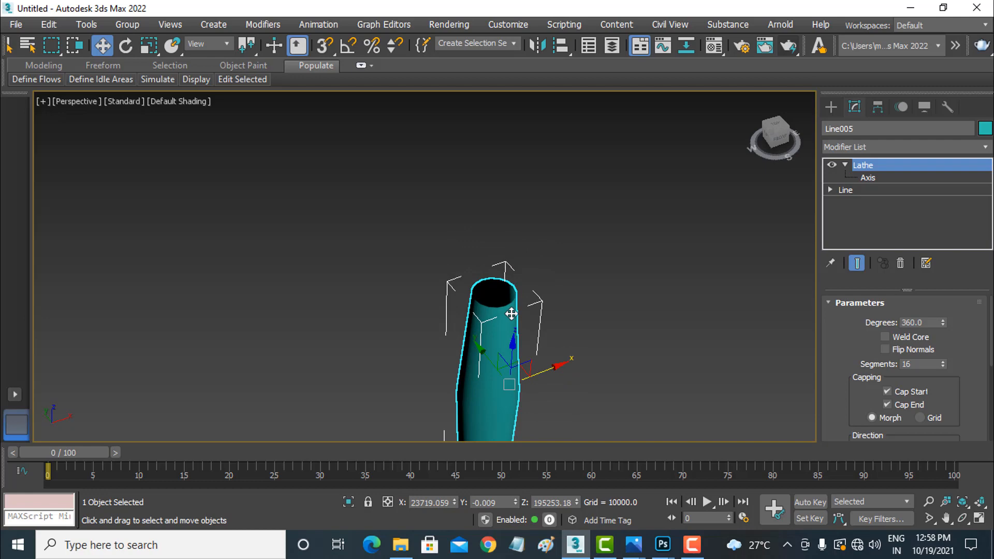
click(830, 108)
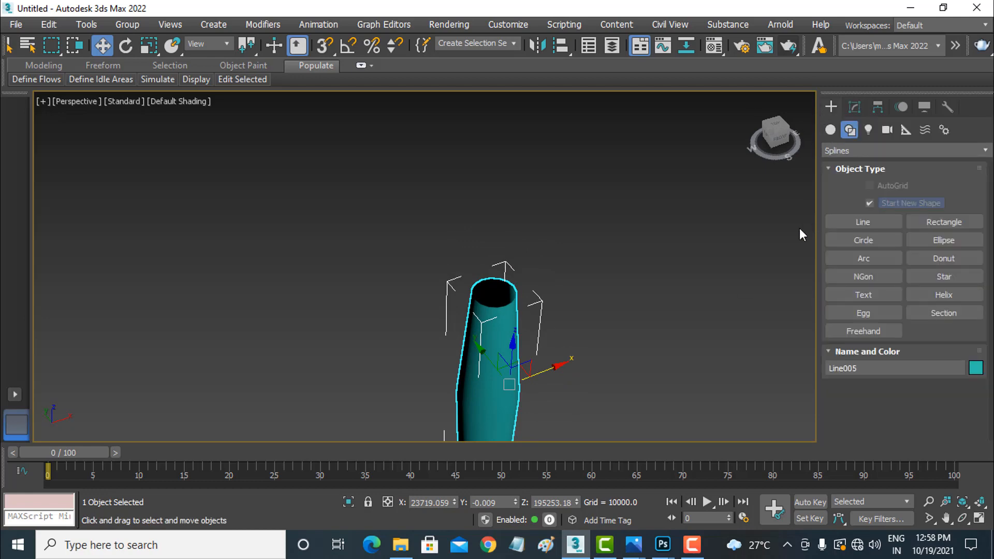
key(t)
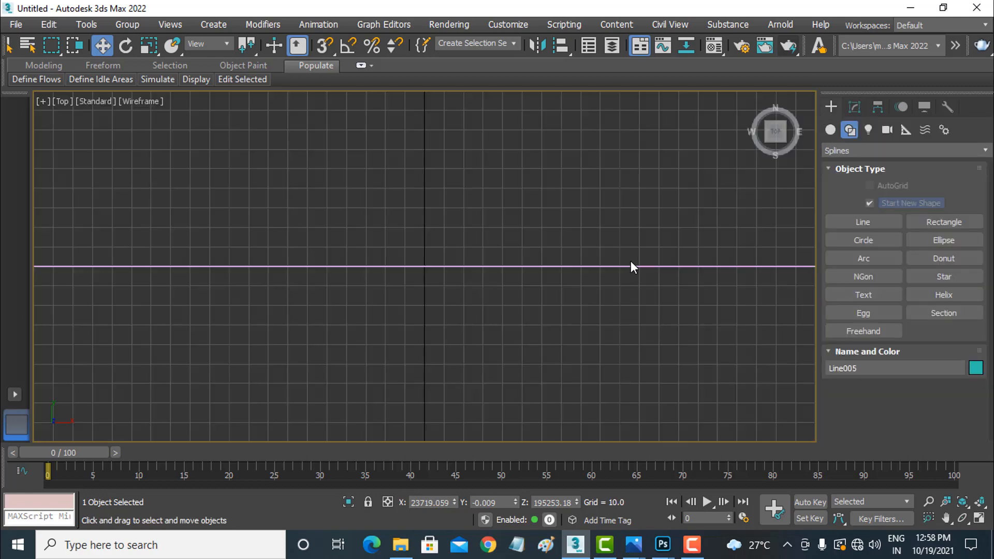
key(z)
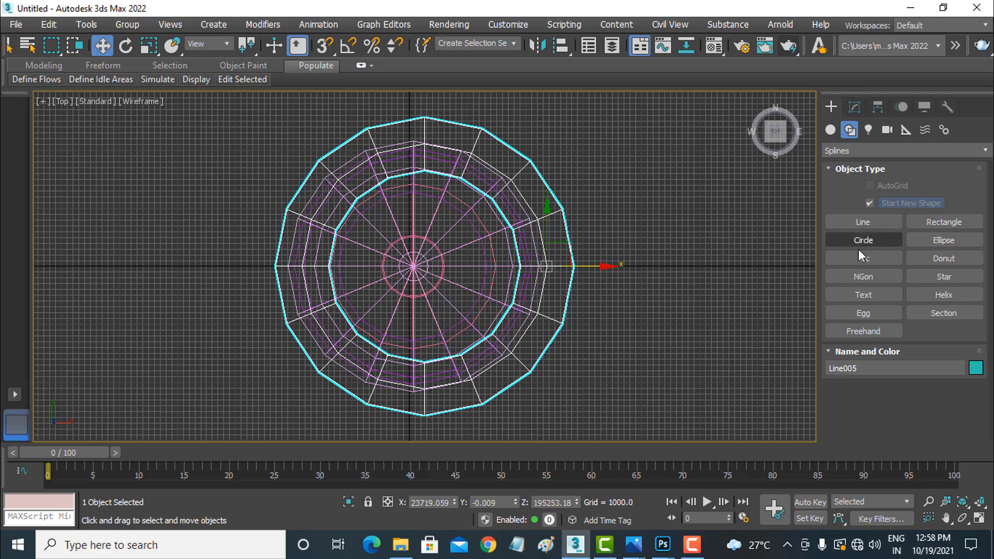
click(830, 130)
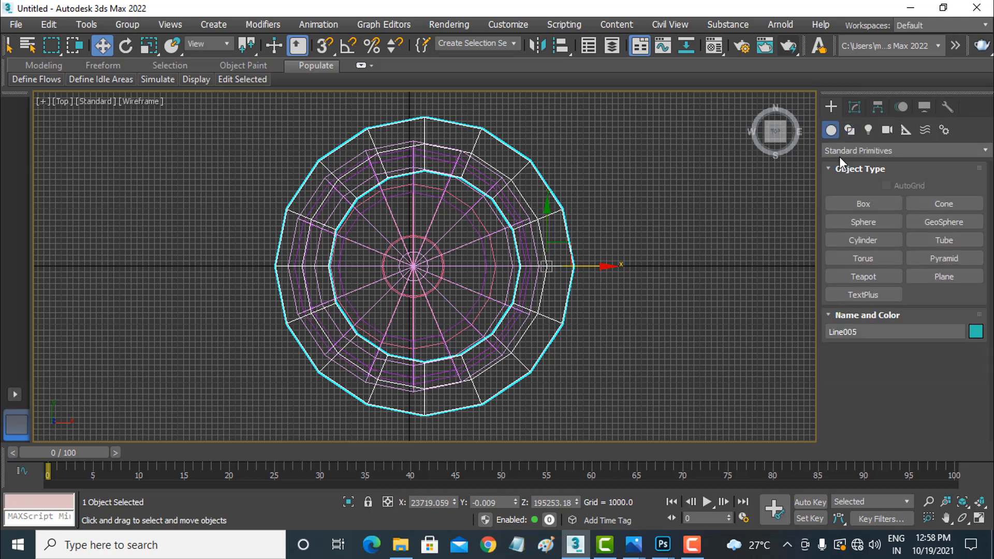
click(860, 241)
drag(414, 266, 489, 198)
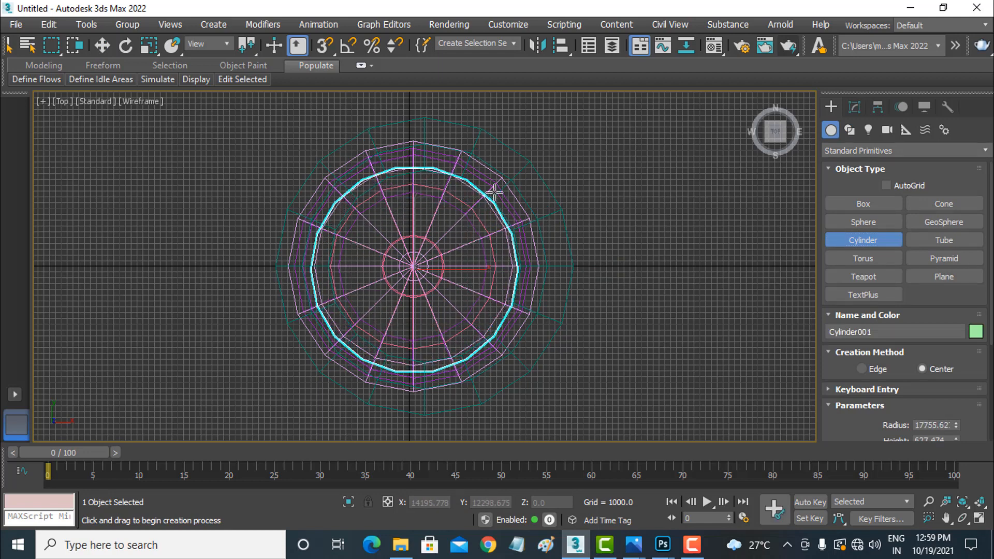
click(499, 160)
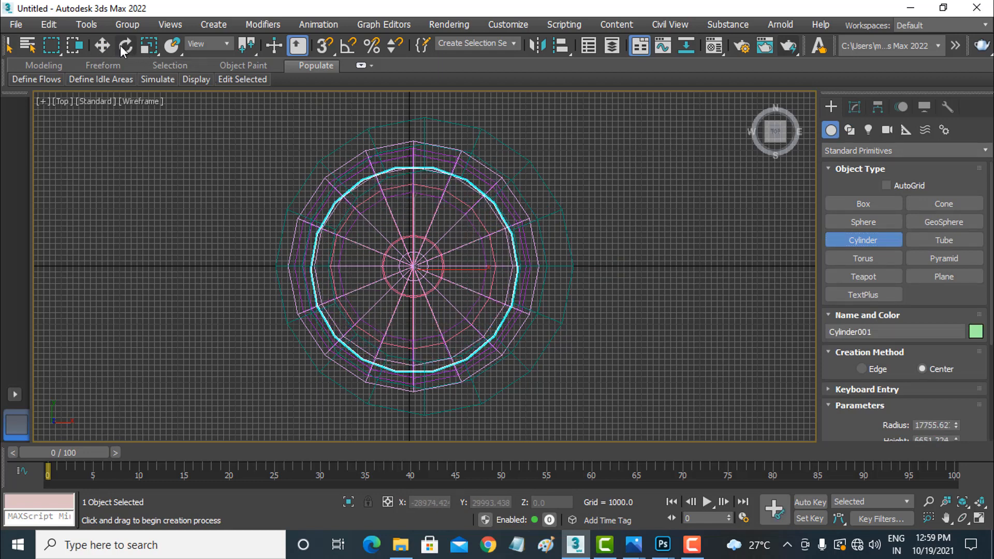
Step: Raise the cylinder along Z to about 311714 so it sits at the open upper end of the teal section
click(103, 46)
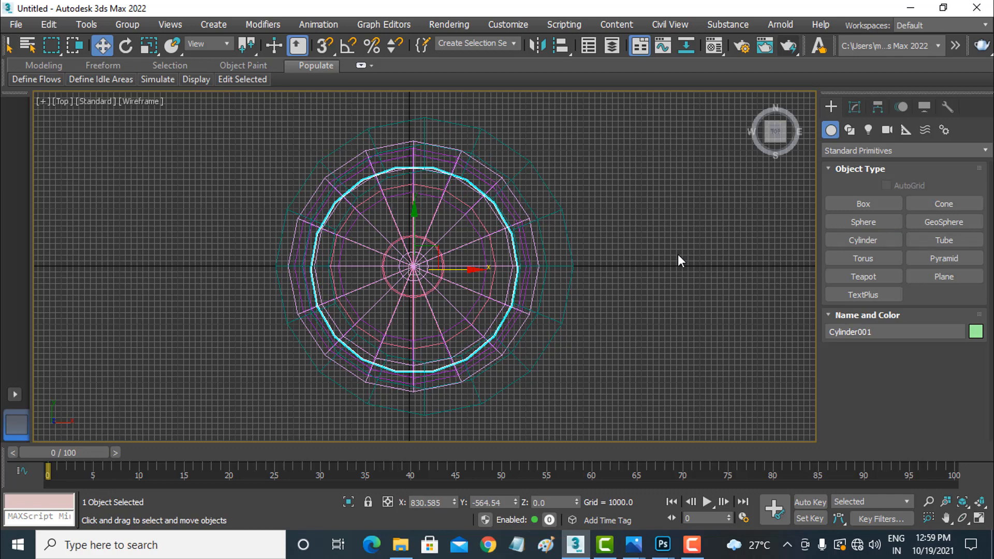
key(p)
scroll(580, 300, down, 5)
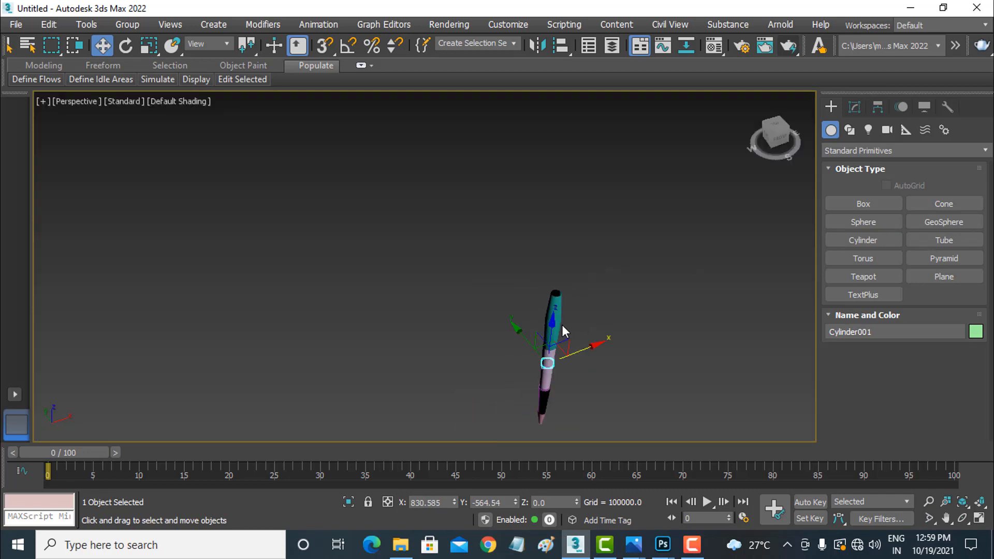
drag(550, 331, 565, 266)
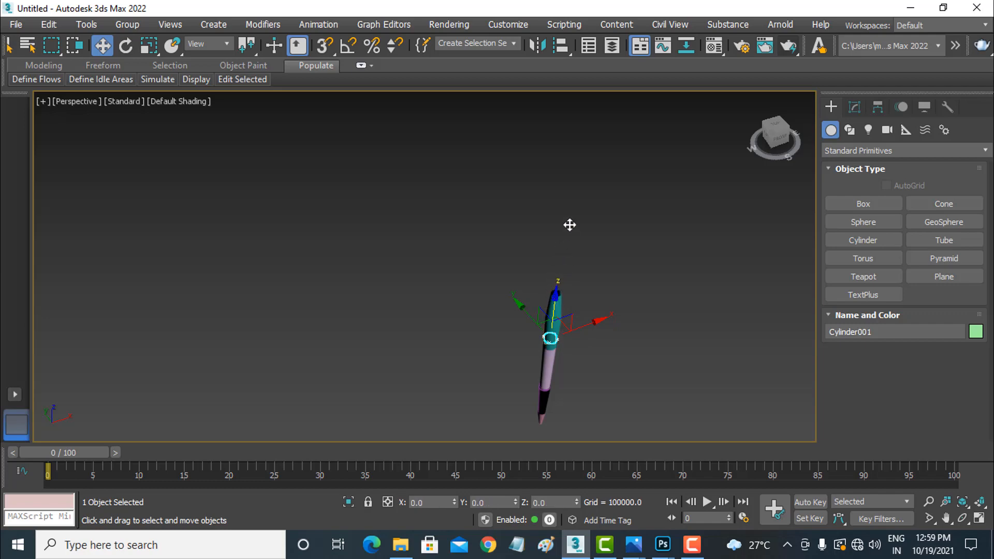
scroll(573, 323, up, 5)
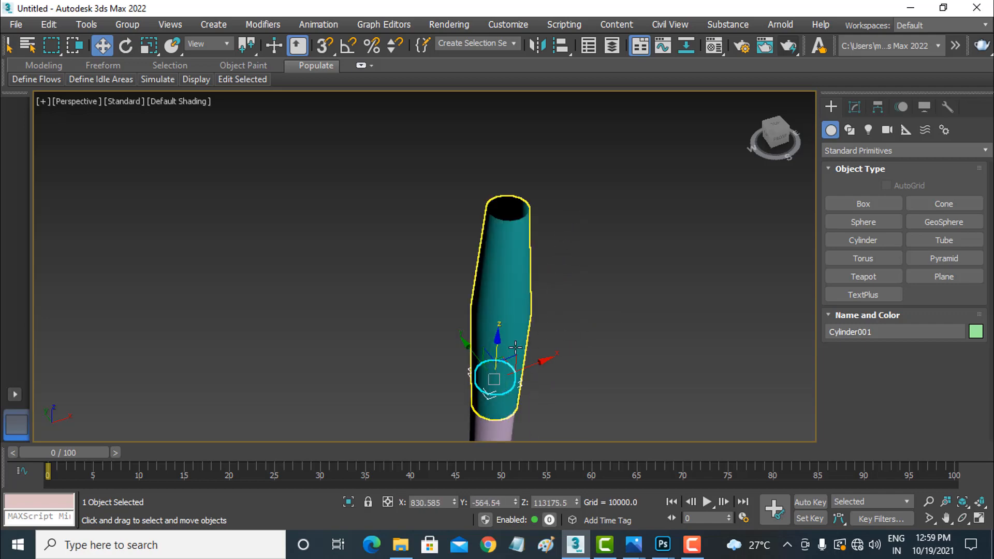
drag(496, 350, 530, 178)
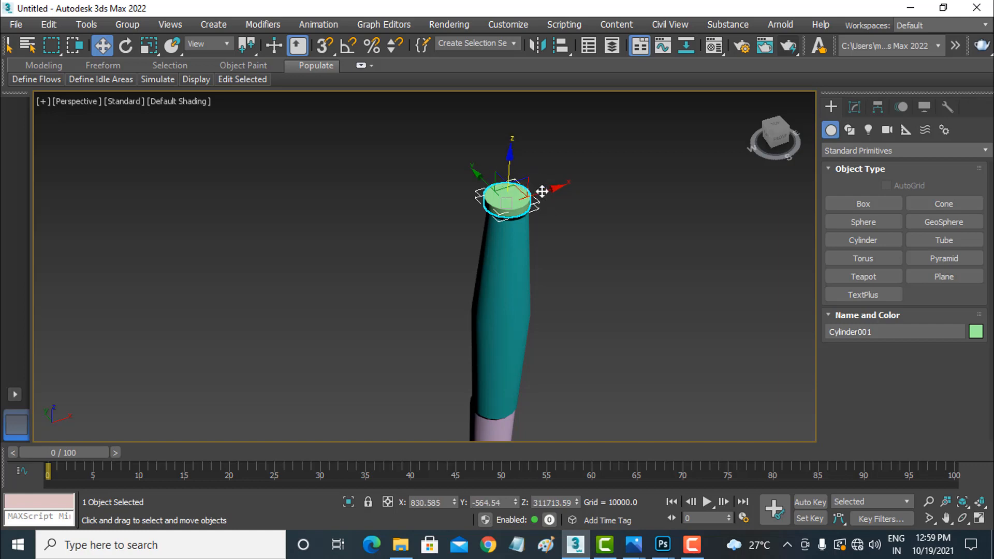
Step: Scale the cylinder uniformly to about 77% and centre it over the opening at about X 462 and Y -3422
click(151, 46)
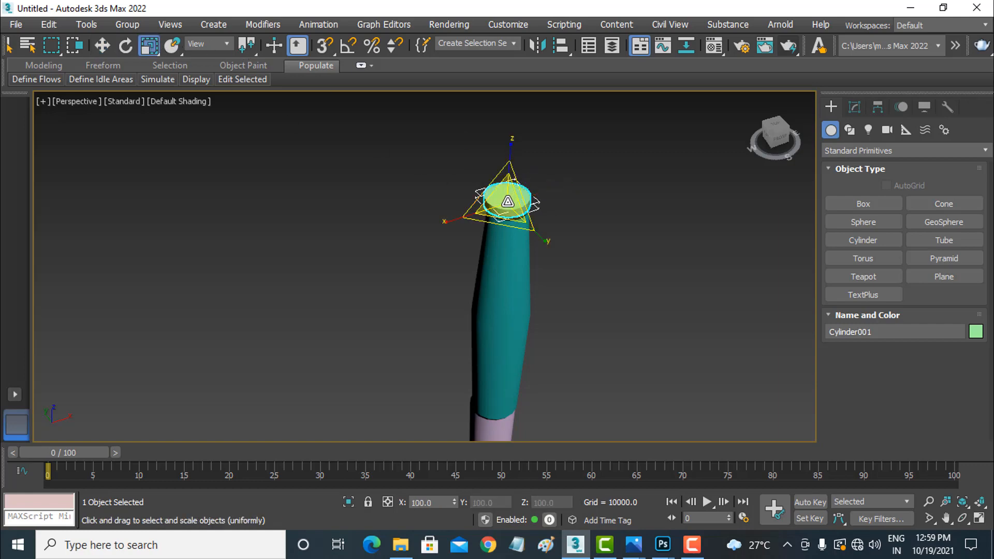
drag(508, 201, 500, 213)
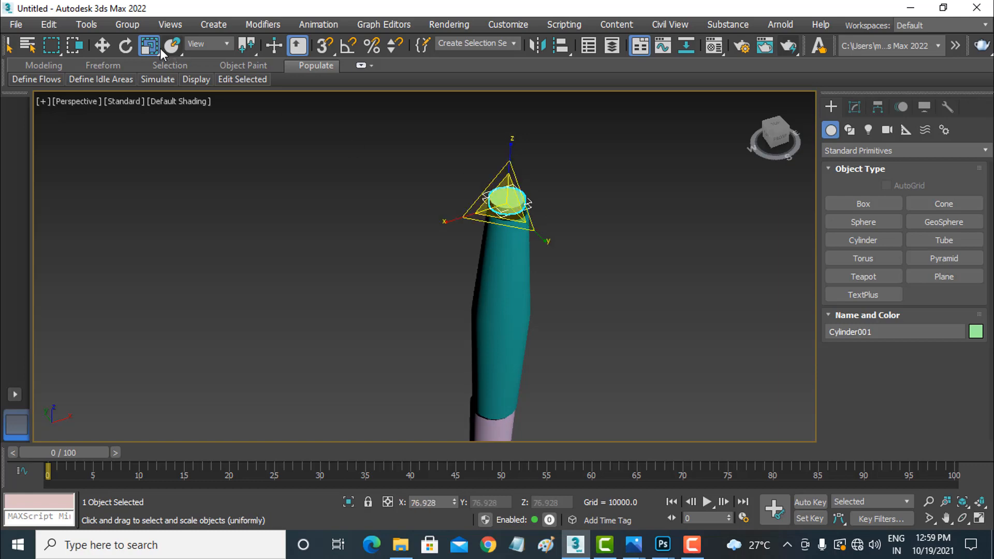
click(103, 46)
scroll(524, 196, up, 5)
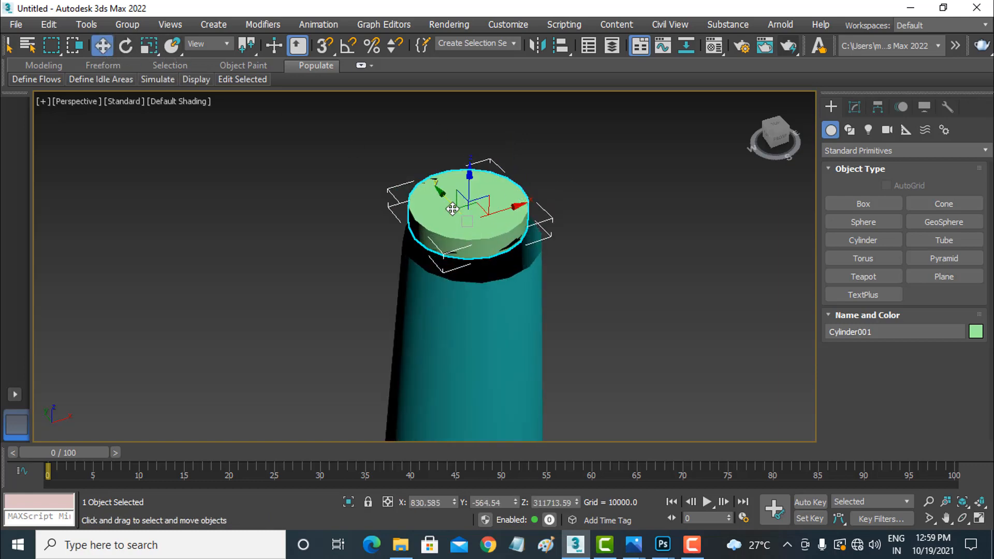
drag(449, 205, 424, 210)
scroll(501, 228, up, 3)
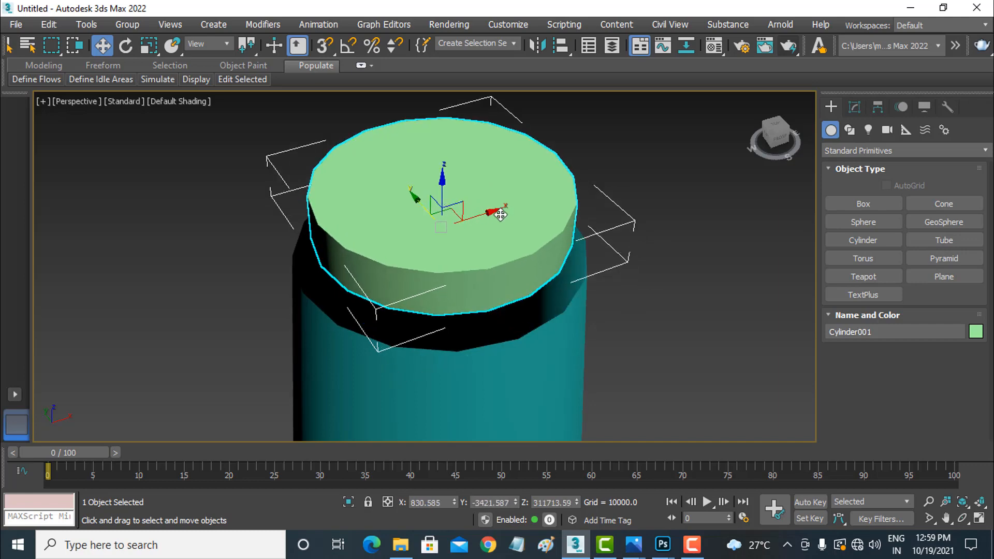
drag(492, 216, 490, 216)
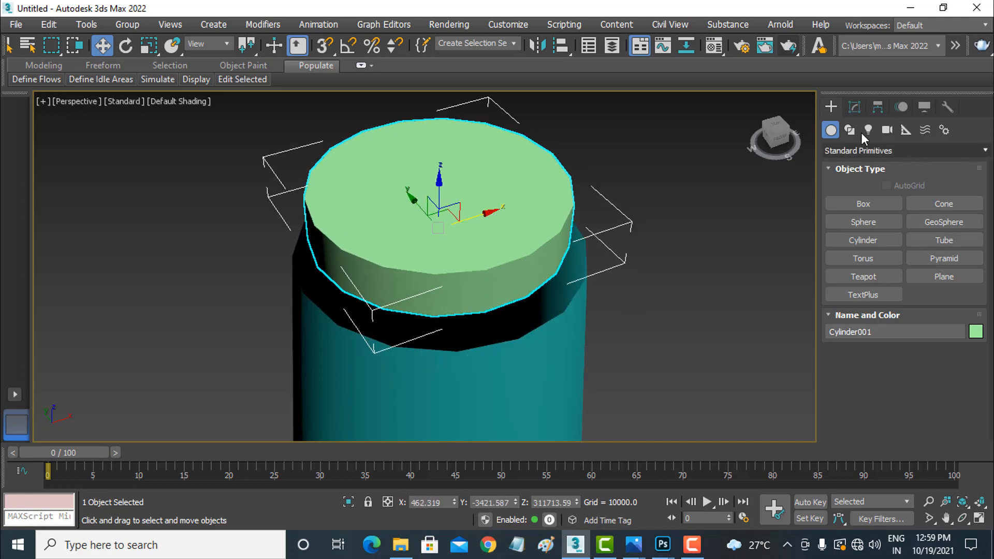
Step: Enlarge the cylinder's radius to about 21307 and lower it along Z to about 309261 to close the opening
click(860, 105)
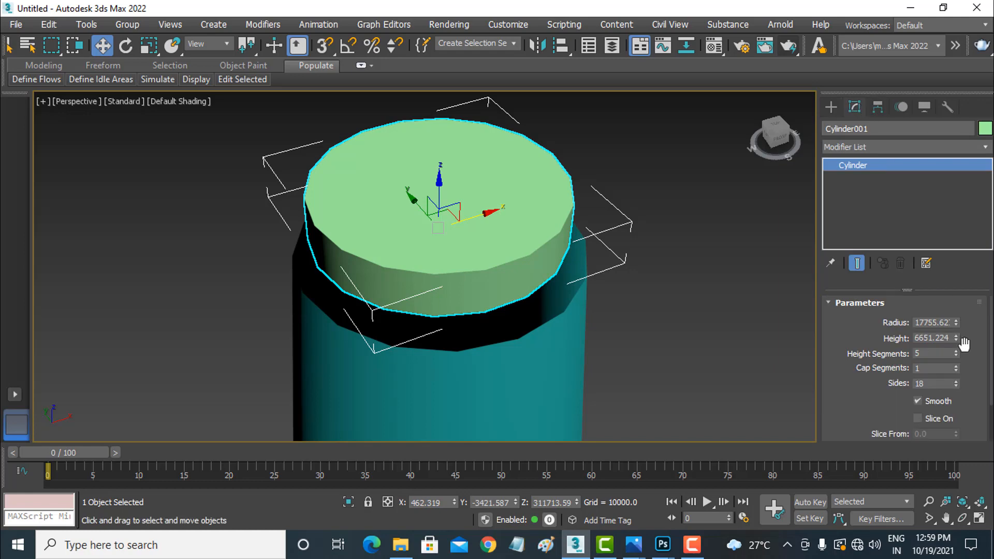
drag(957, 322, 958, 308)
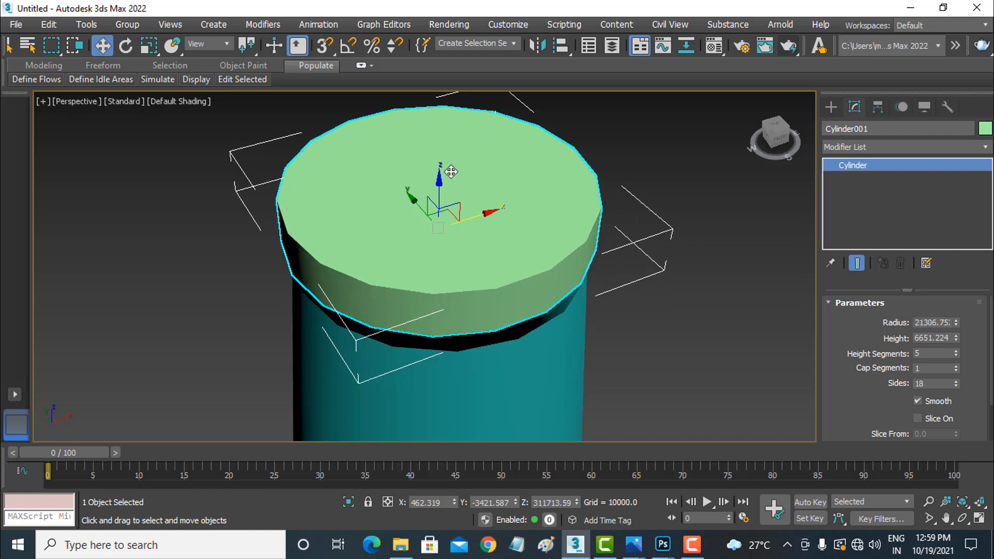
drag(440, 180, 456, 194)
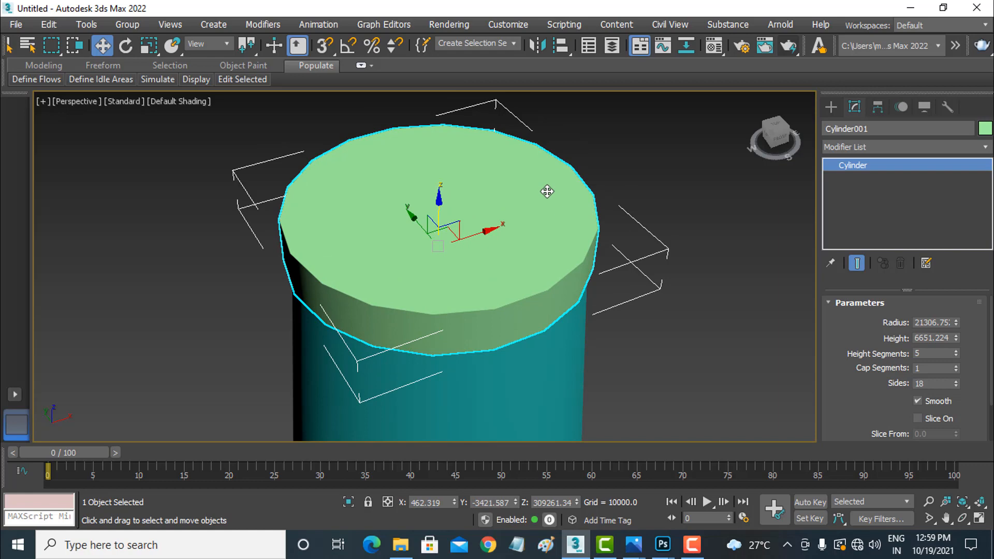
Step: Show edged faces, reduce the cylinder's height segments to 1 and change its object color to red
key(F4)
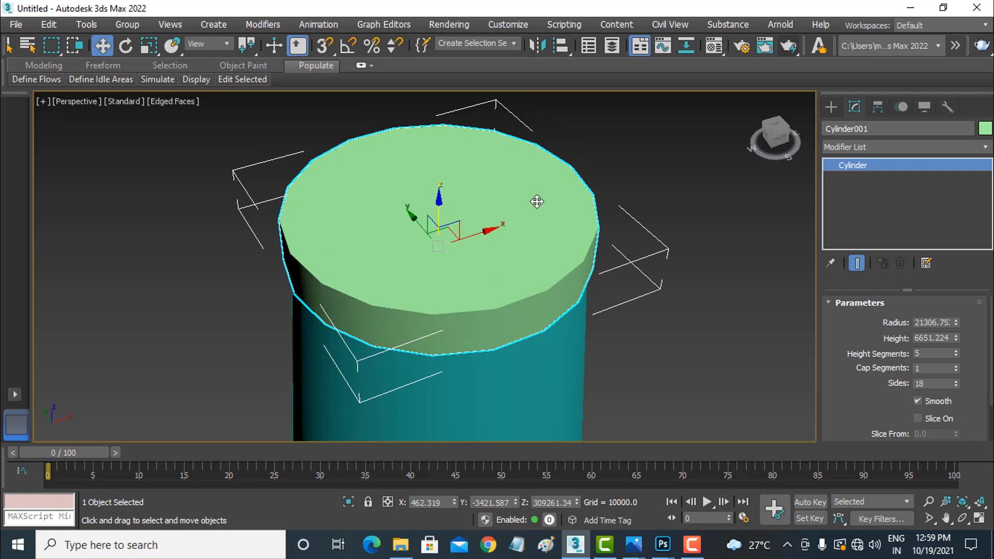
key(F4)
key(F4)
key(F4)
key(F4)
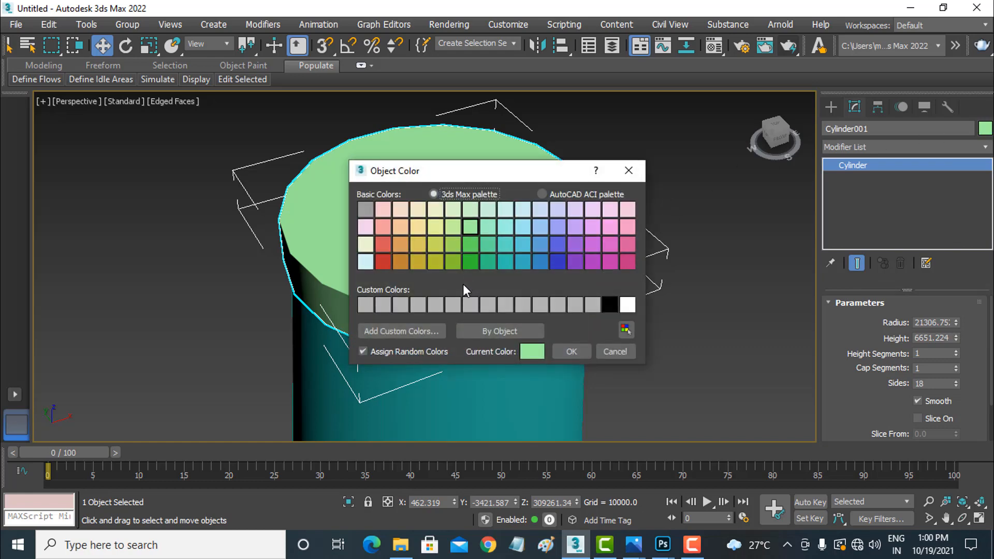
click(383, 263)
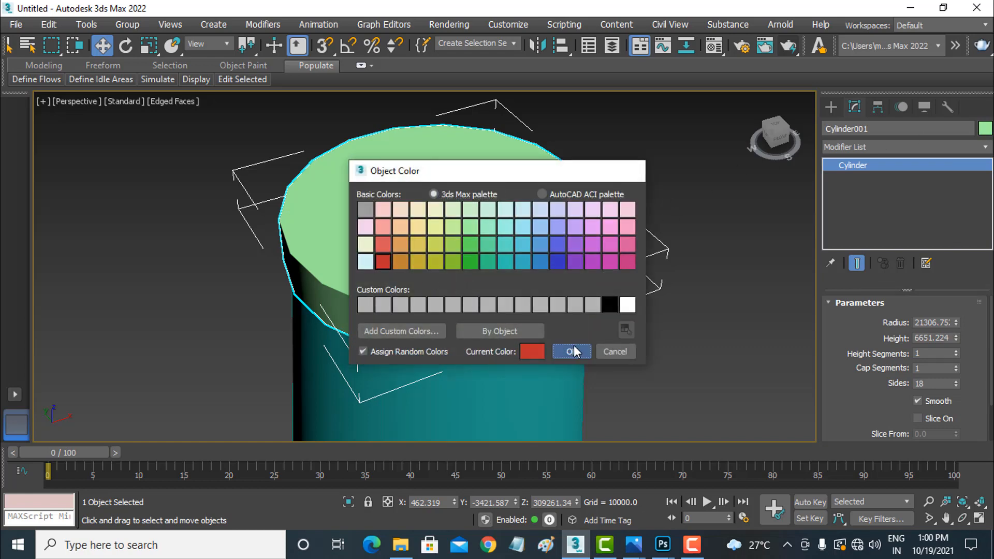
click(573, 351)
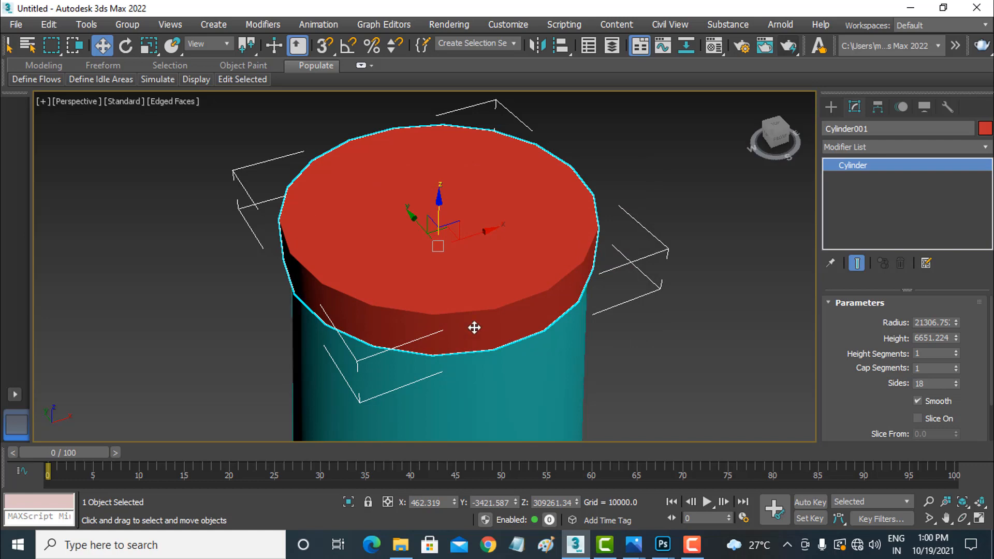
Step: Examine the red cap with edged faces, in wireframe and in plain default shading
key(F4)
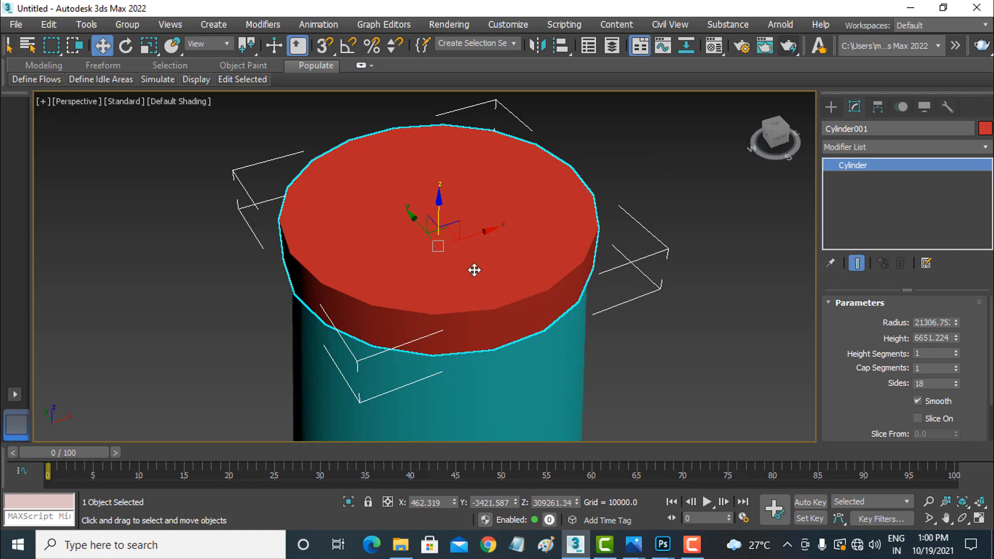
key(F3)
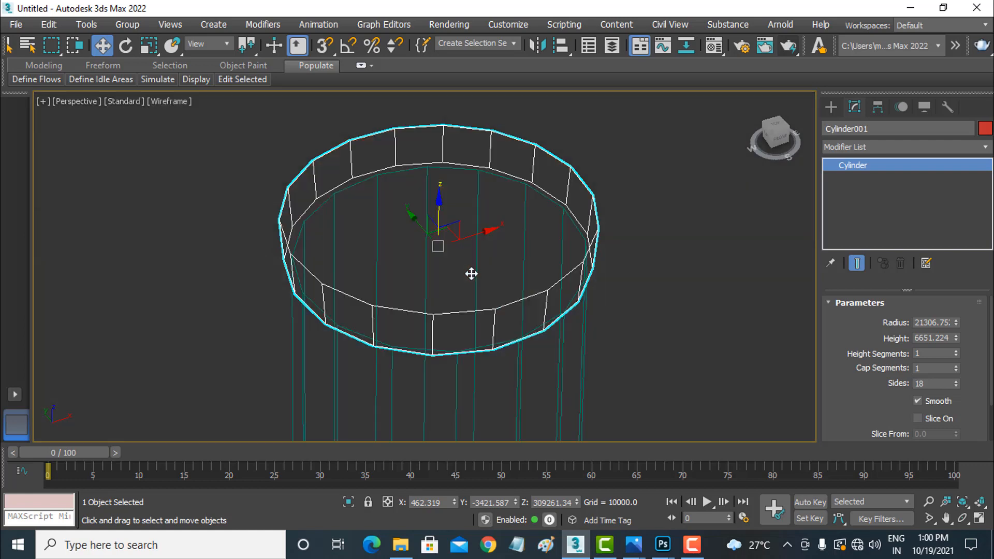
key(F3)
key(F4)
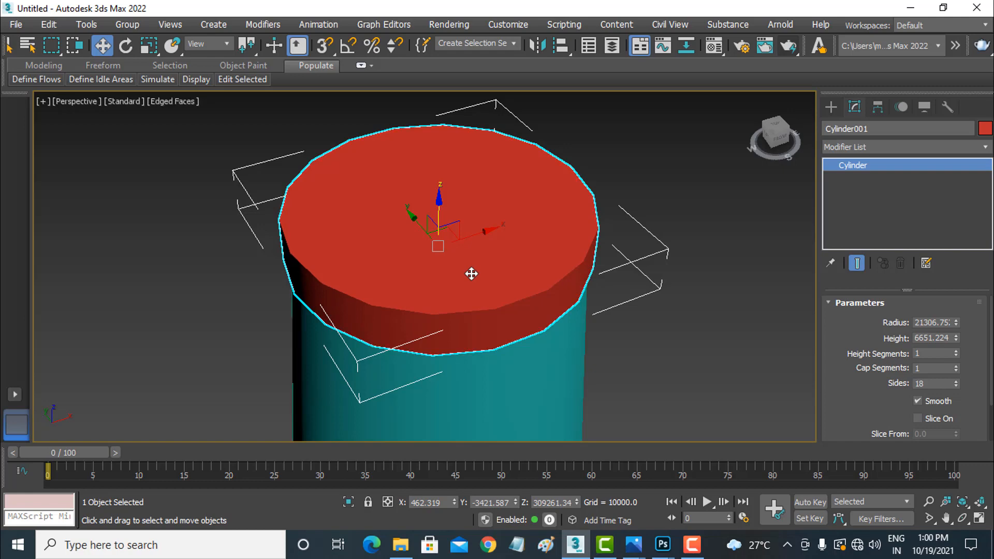
click(599, 324)
click(529, 247)
key(F4)
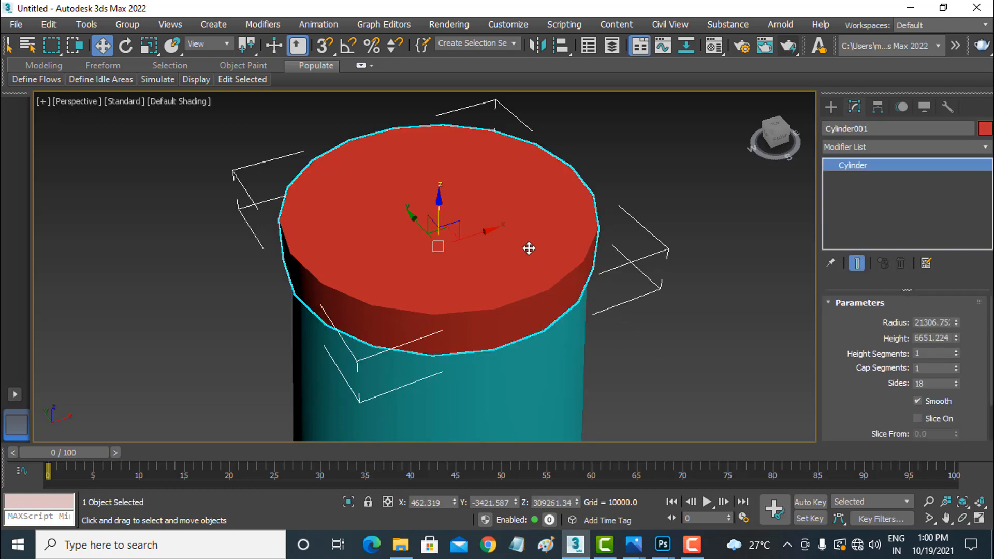
Step: Compare the red cap in Facets and Flat Color shading, then check it in Default Shading with and without edged faces
click(178, 101)
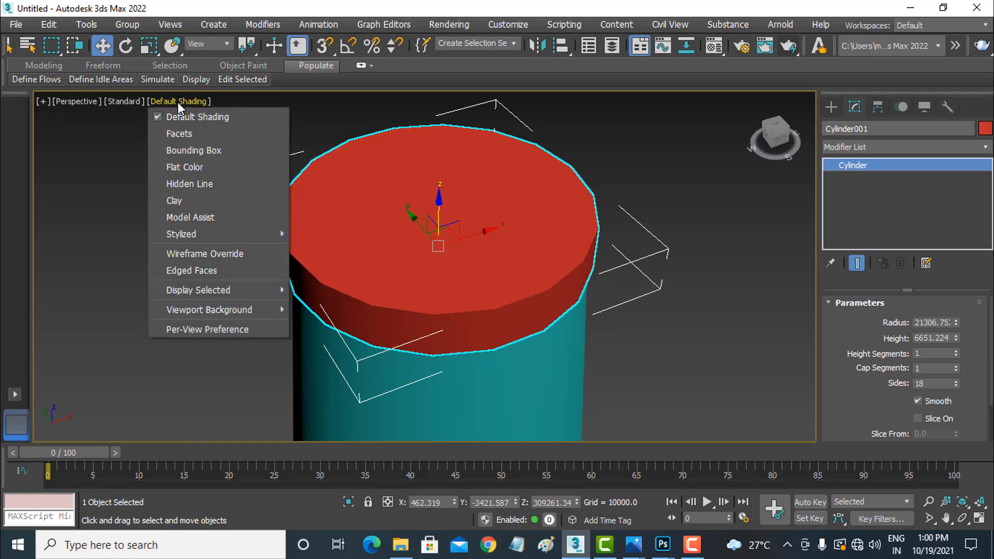
click(185, 129)
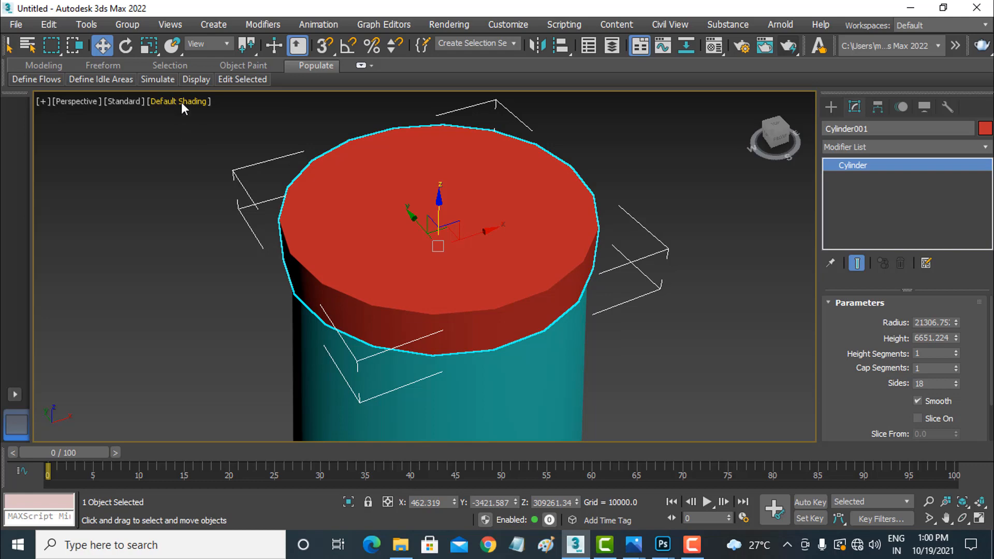
right_click(182, 159)
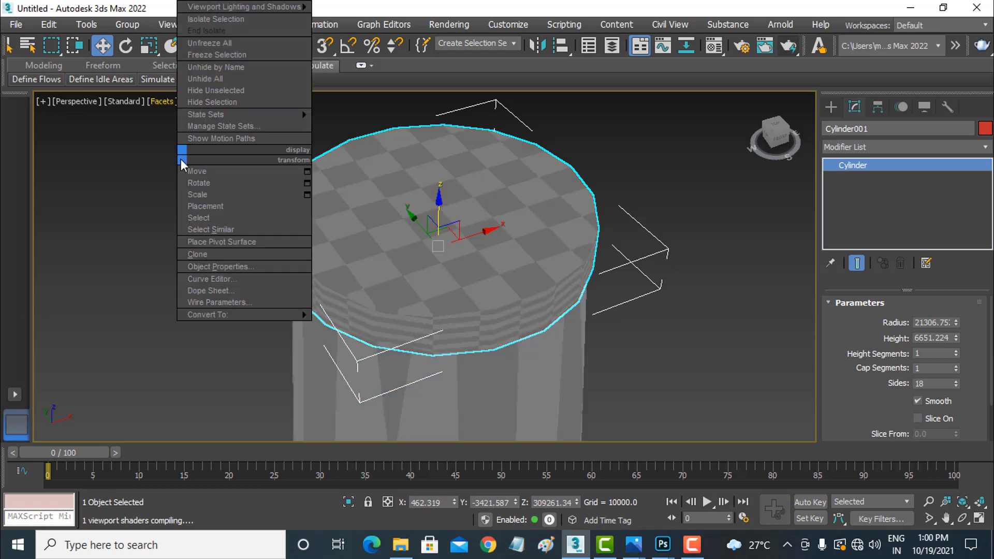
click(170, 100)
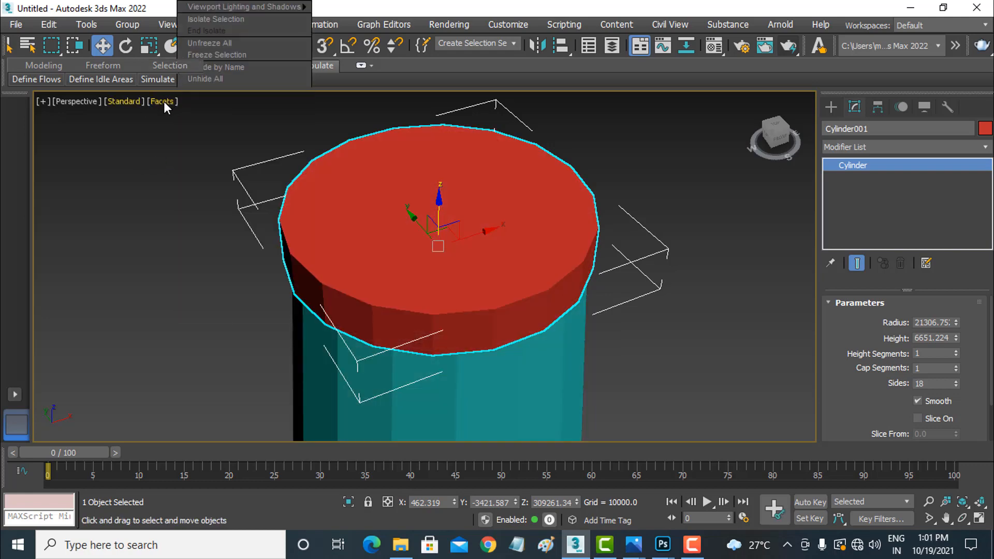
click(164, 101)
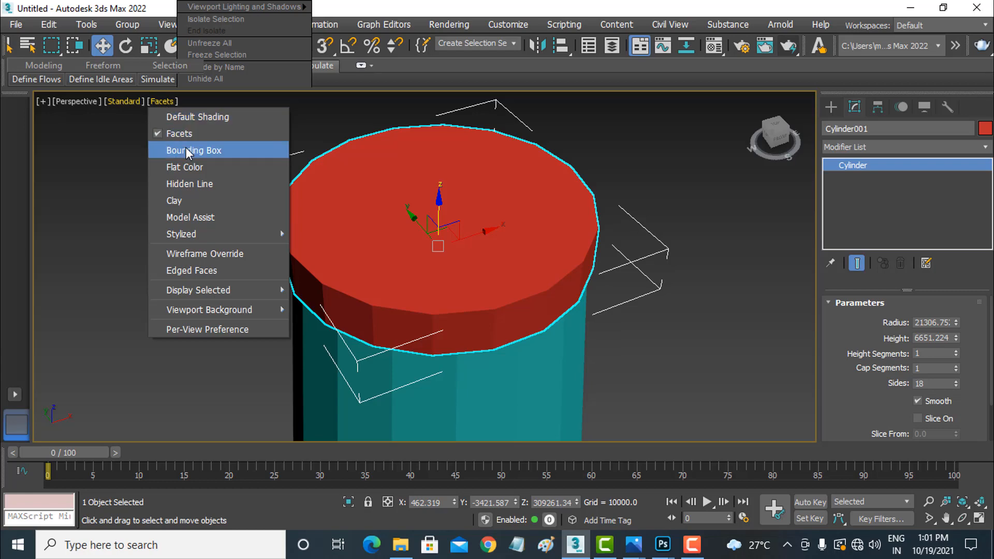
click(204, 167)
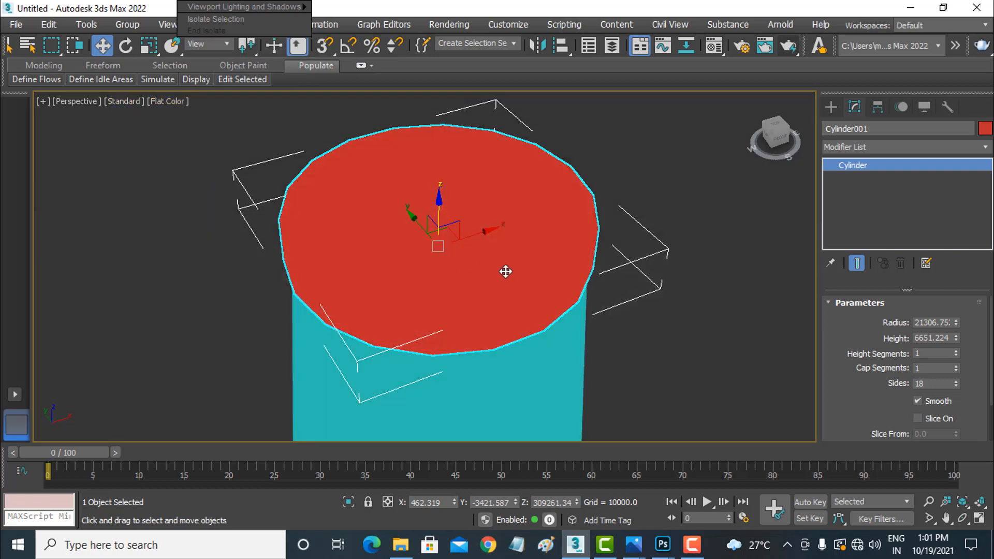
click(154, 101)
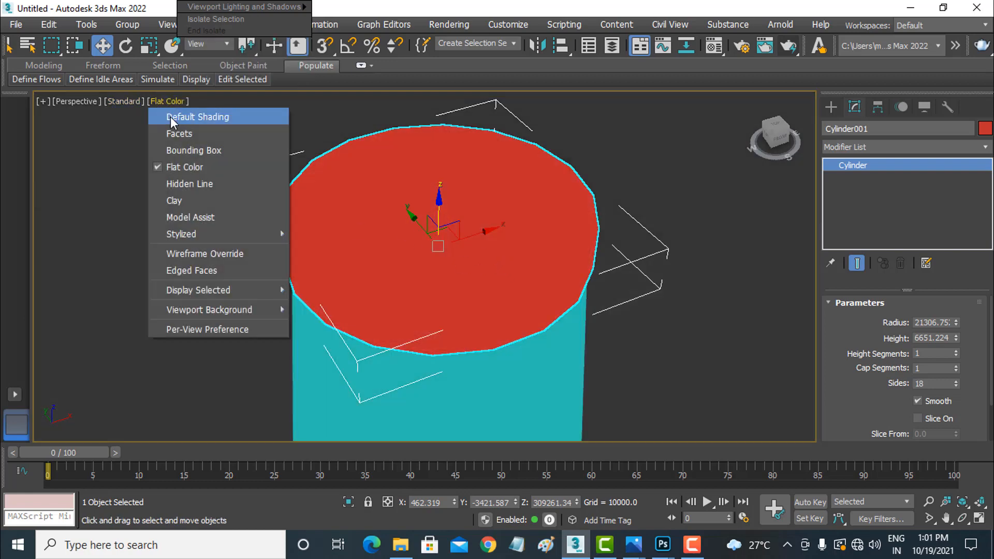
click(169, 116)
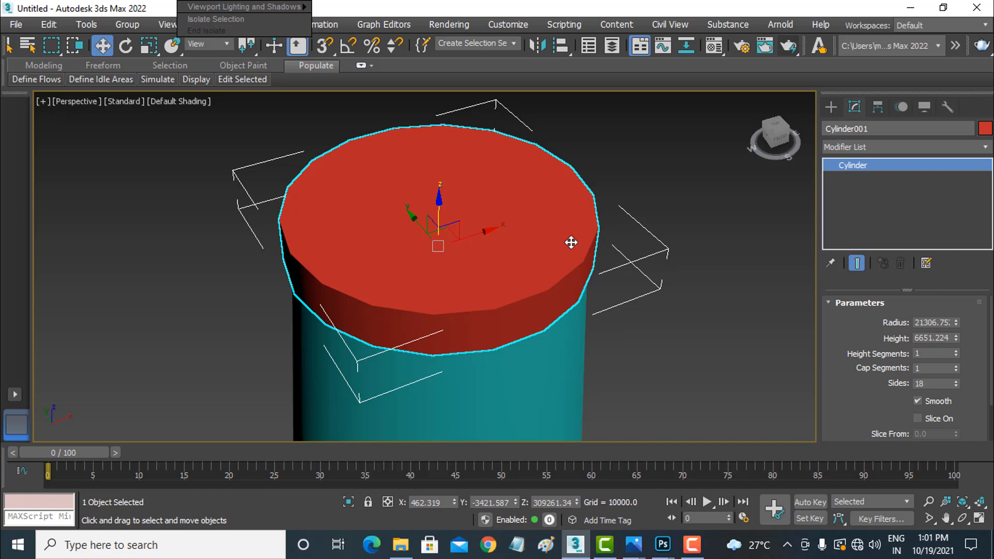
key(F4)
key(F4)
key(F4)
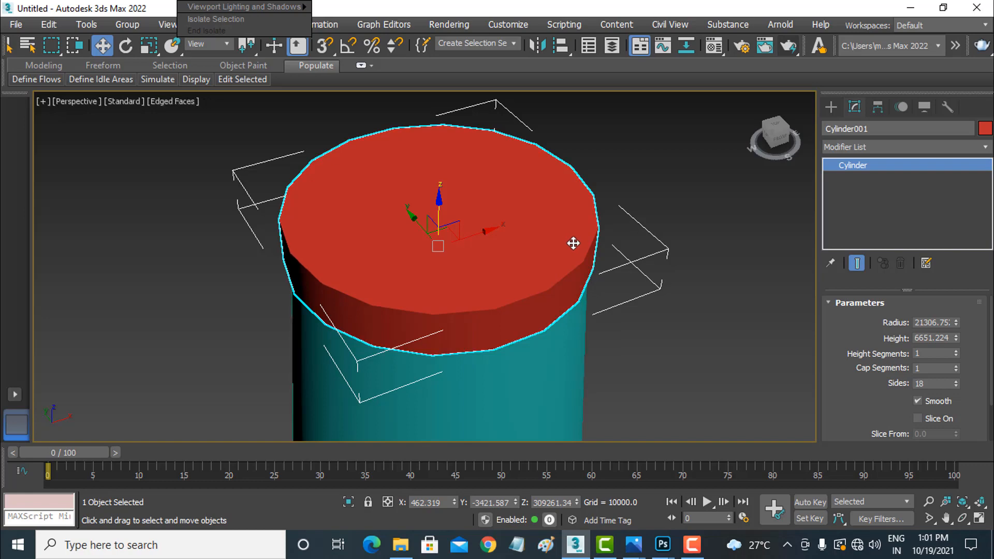
key(F4)
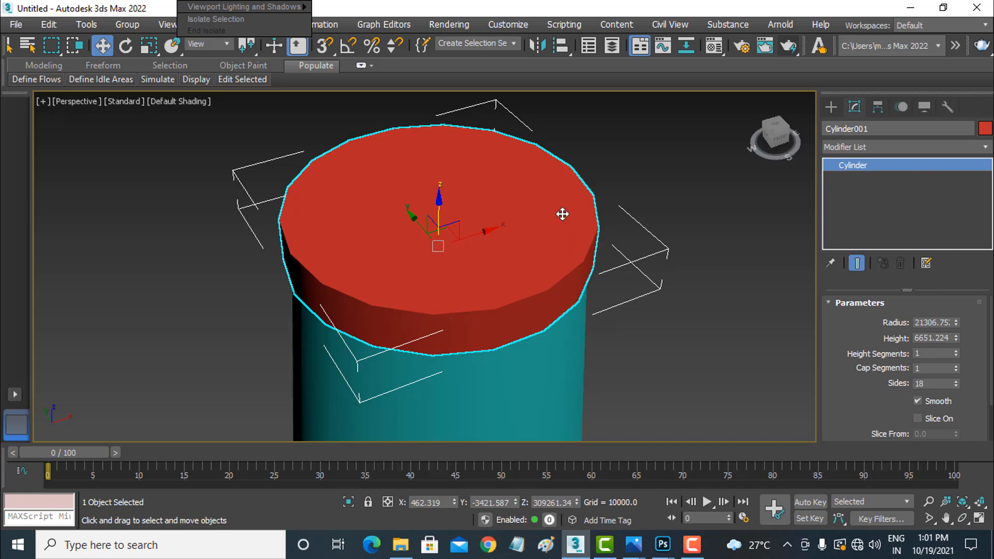
Step: Convert the red cylinder cap to an Editable Poly
right_click(523, 218)
mouse_move(600, 373)
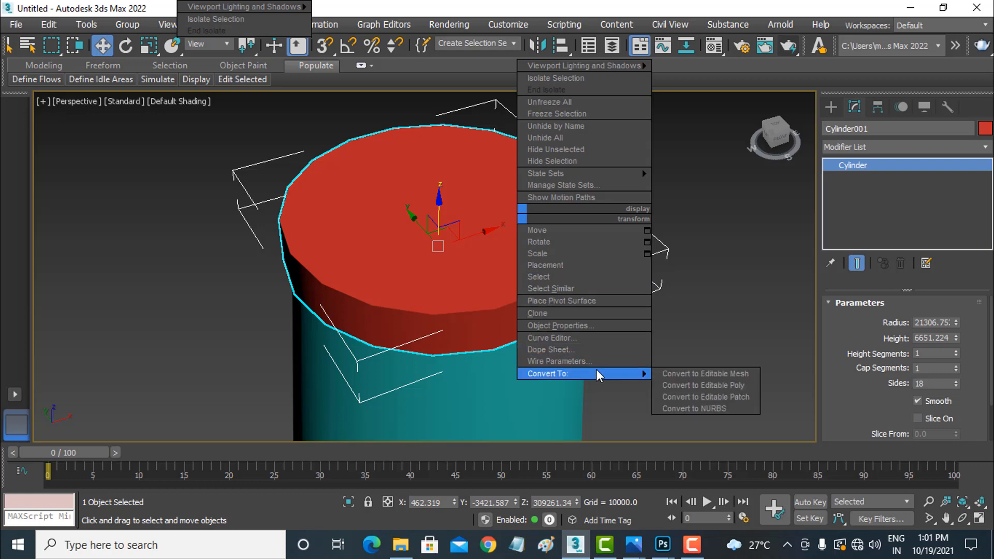
click(746, 387)
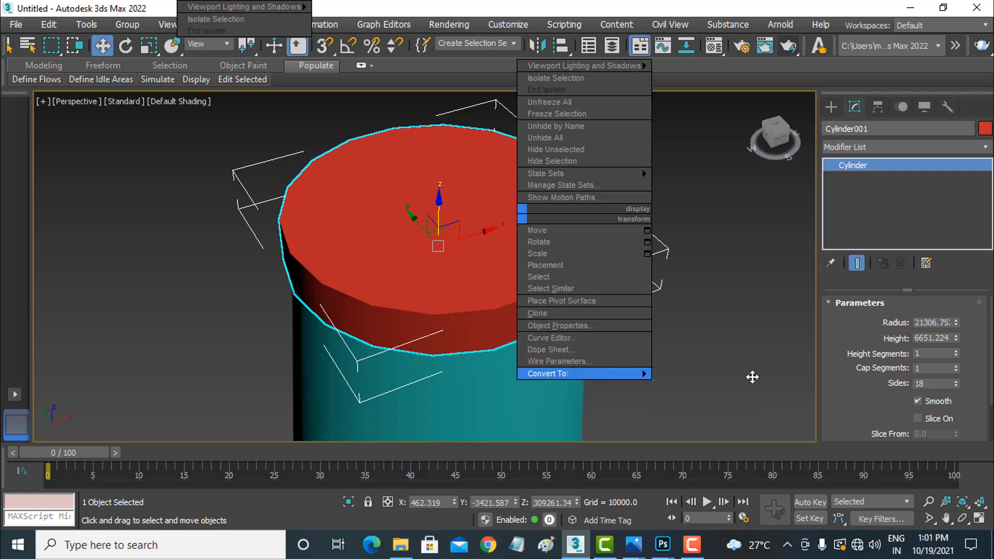
click(830, 165)
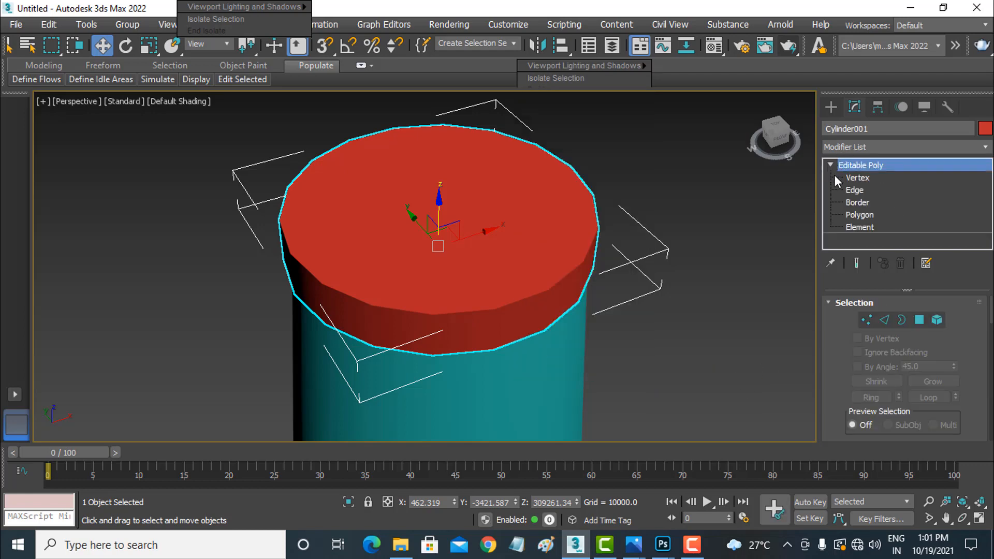
Step: Select two adjacent polygons on the cap's side wall and extrude them by about 3578
click(857, 215)
click(511, 322)
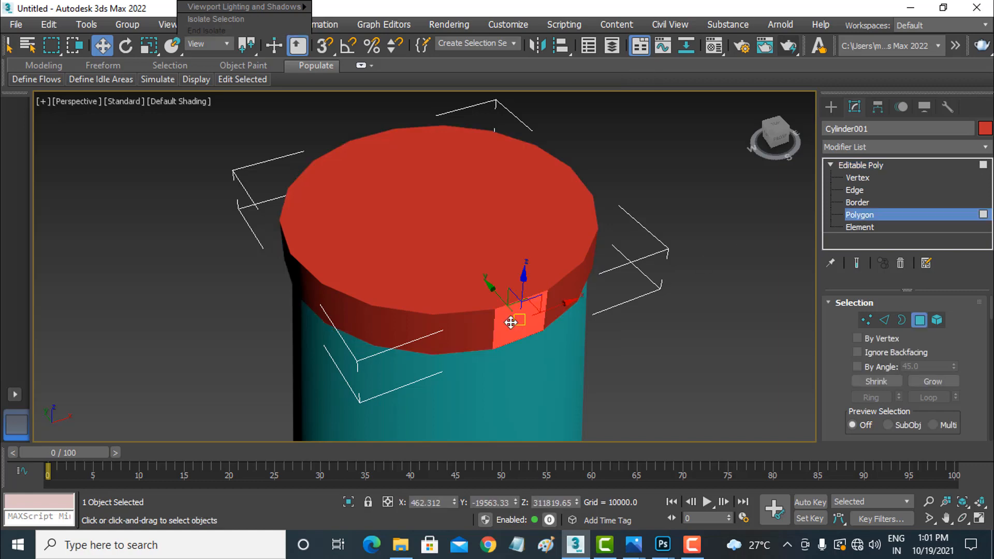
ctrl+click(565, 294)
scroll(584, 315, down, 2)
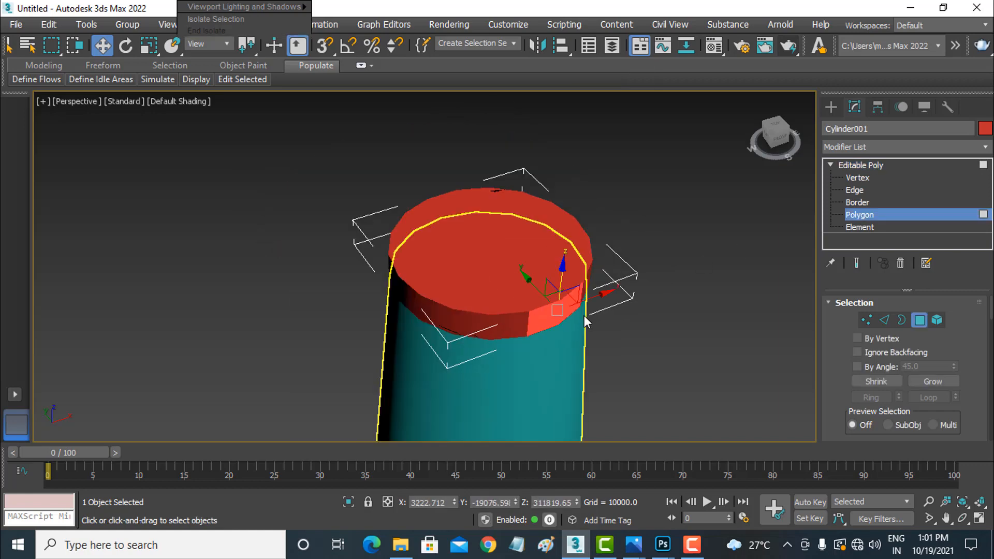
middle_drag(591, 366, 572, 272)
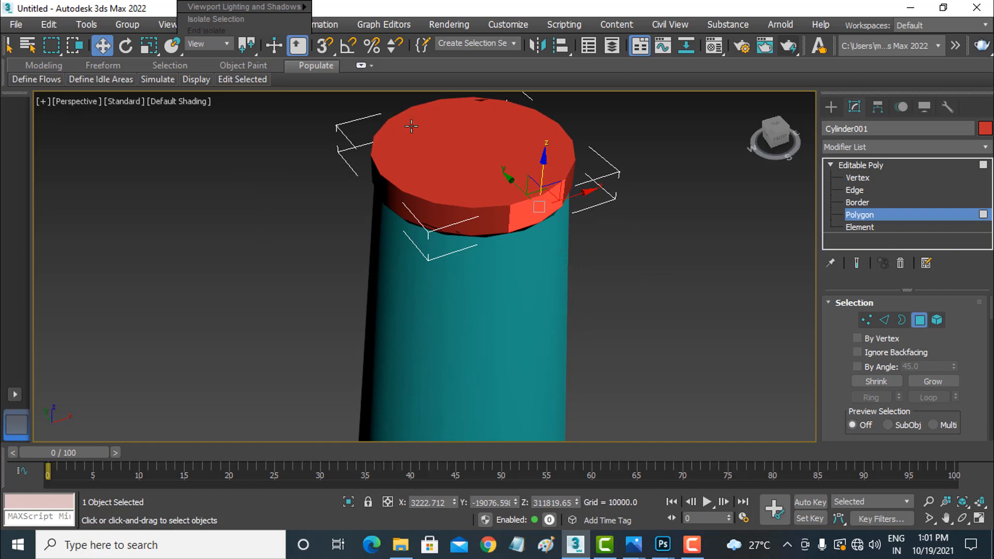
right_click(445, 204)
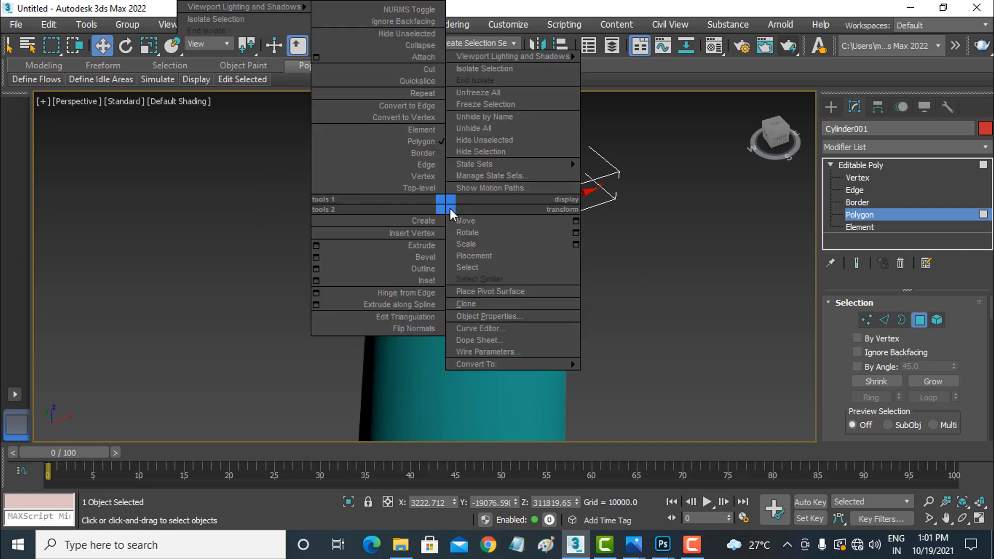
click(316, 246)
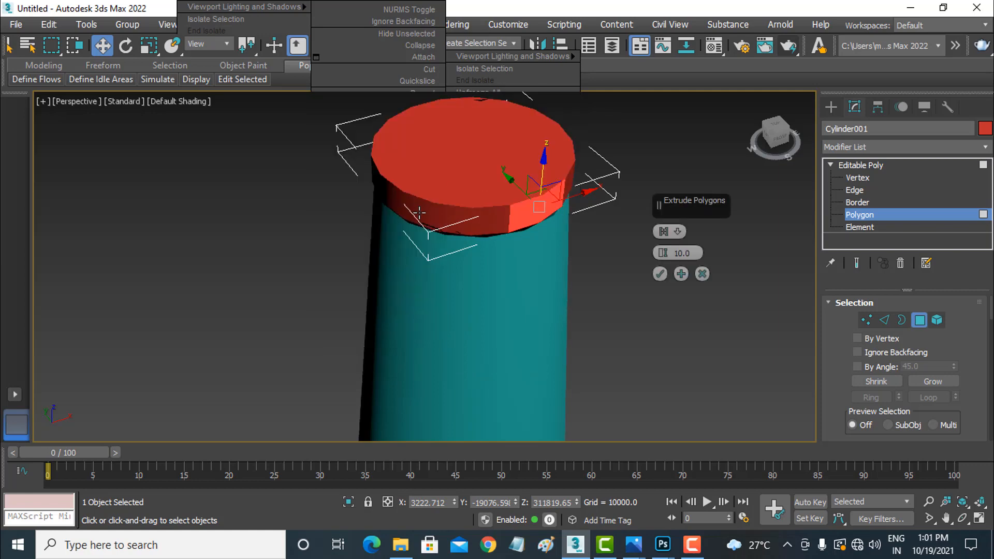
drag(666, 252, 881, 27)
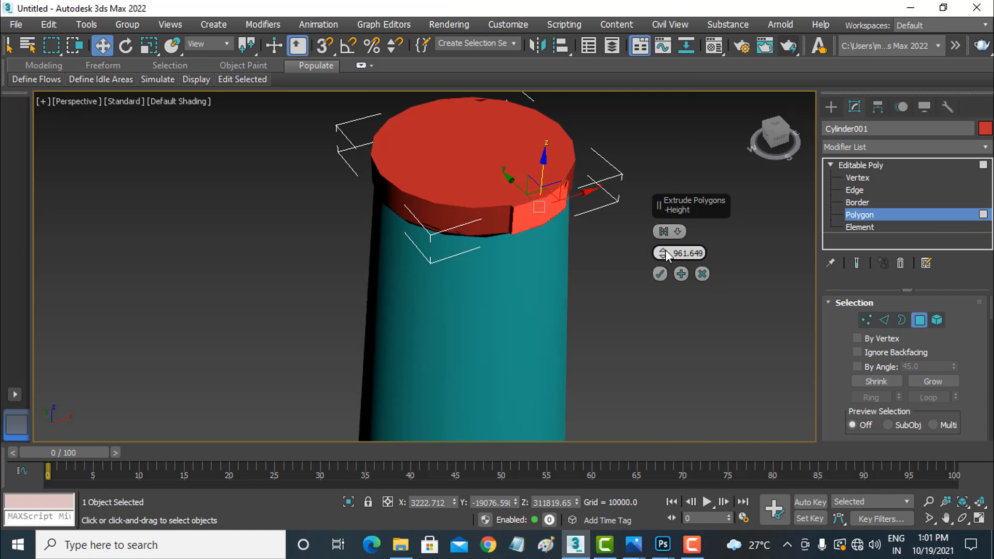
drag(664, 253, 708, 501)
drag(663, 251, 662, 242)
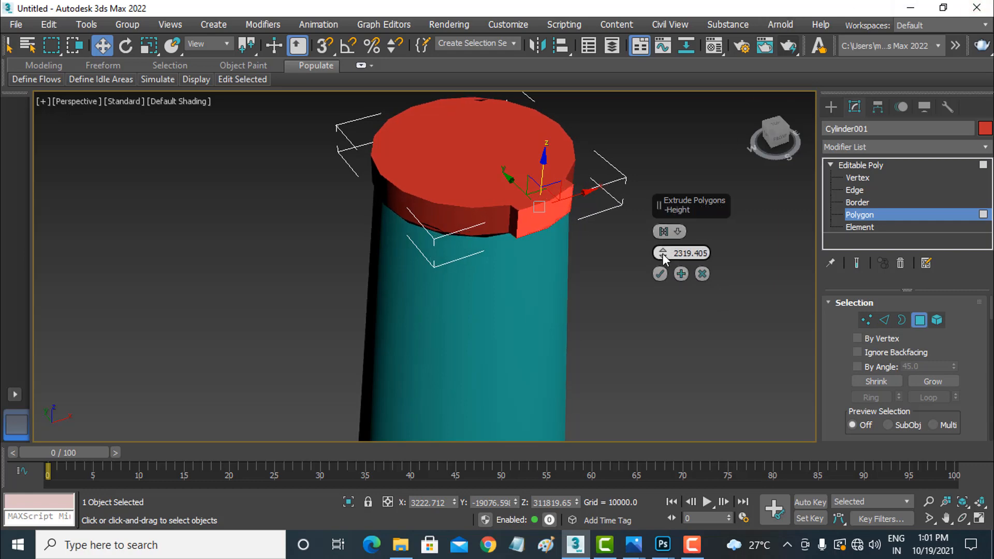
drag(712, 453, 711, 448)
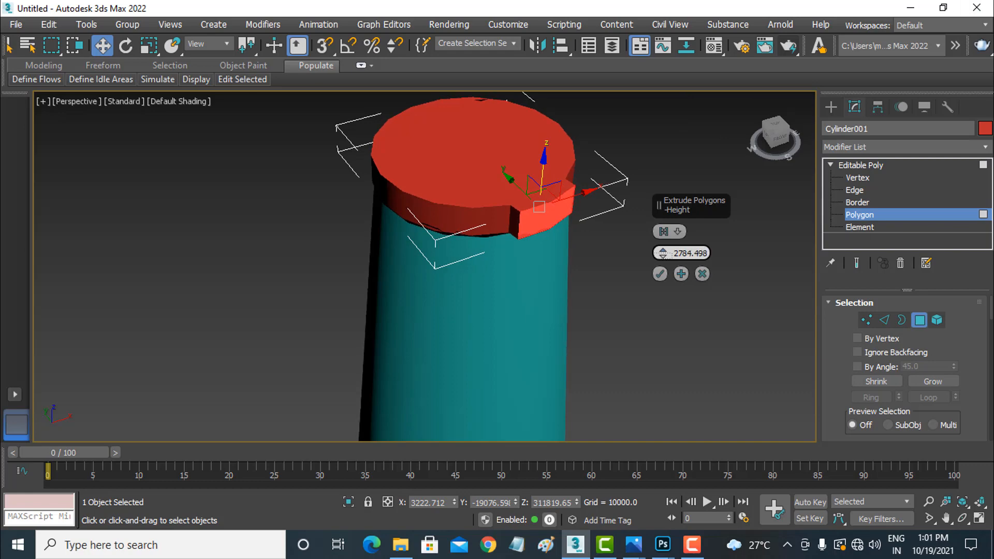
drag(662, 254, 661, 245)
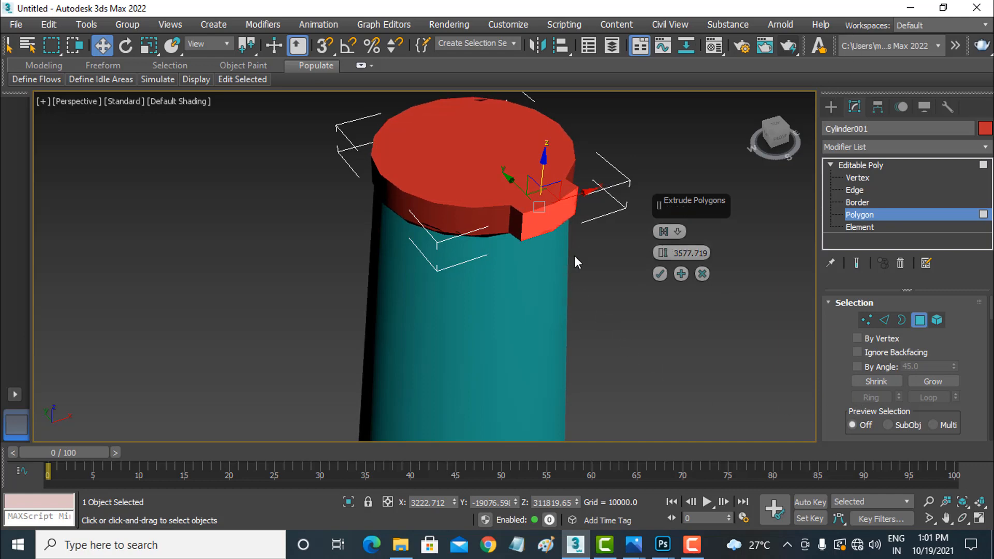
click(659, 274)
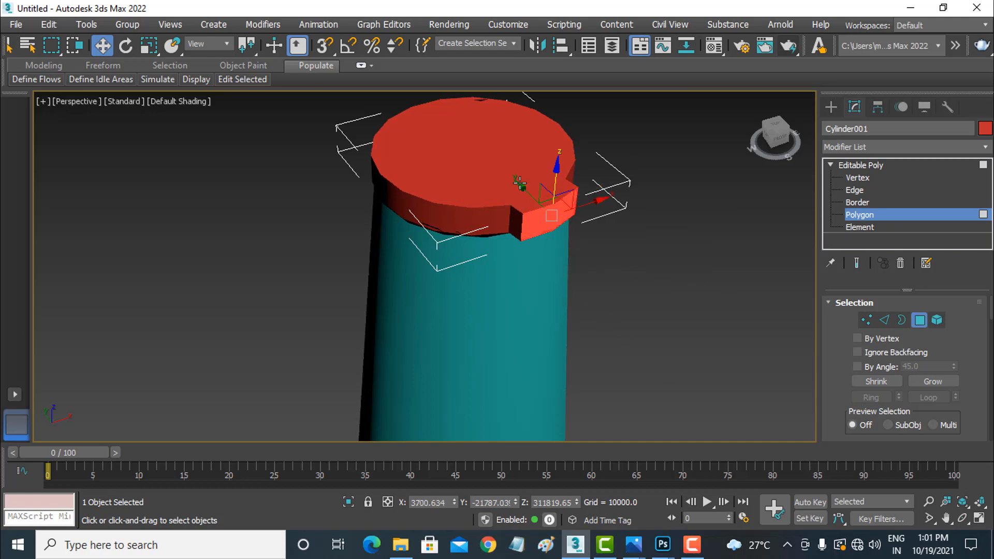
Step: Pull the extruded end polygons outward along Y to about -73669 to form a long arm
click(524, 189)
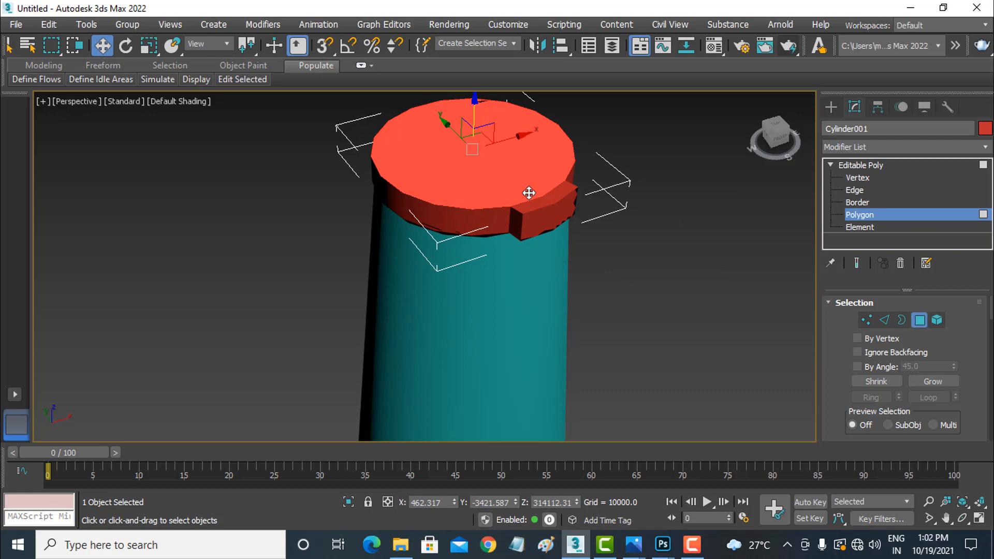
click(526, 192)
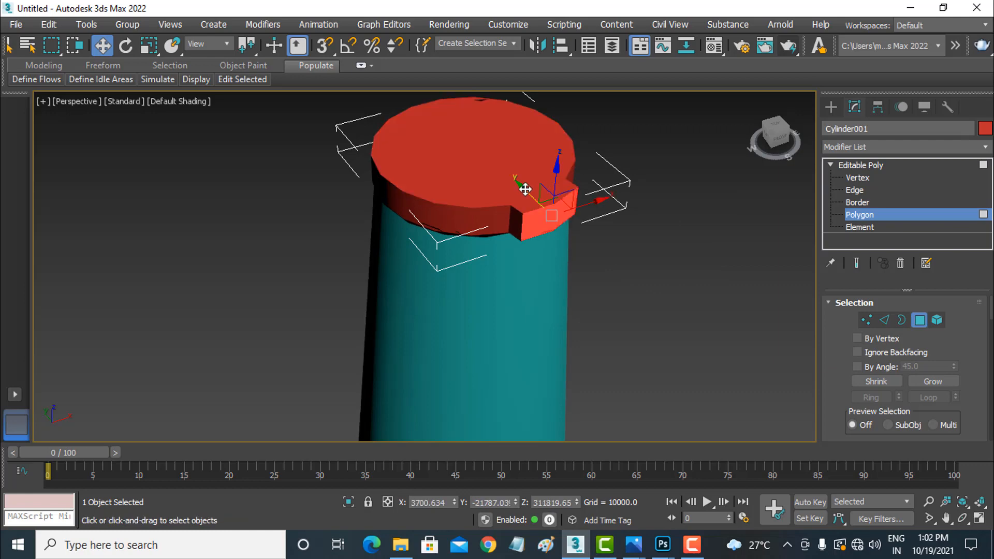
drag(526, 189, 734, 451)
scroll(670, 273, down, 2)
middle_drag(647, 267, 525, 204)
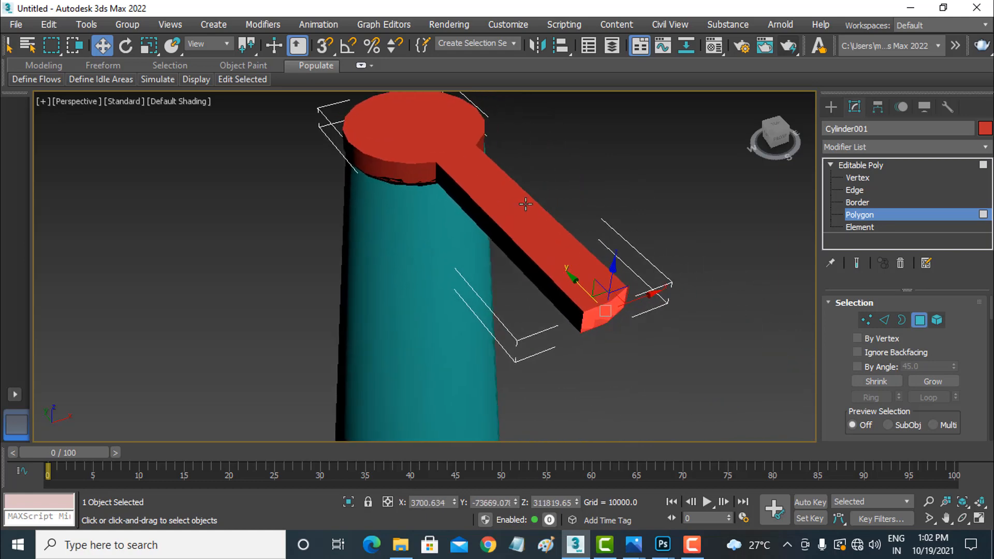
Step: Lower the arm's end polygons to about Z 265078 and move them toward the pen body to about Y -35442
alt+middle_drag(574, 245, 570, 251)
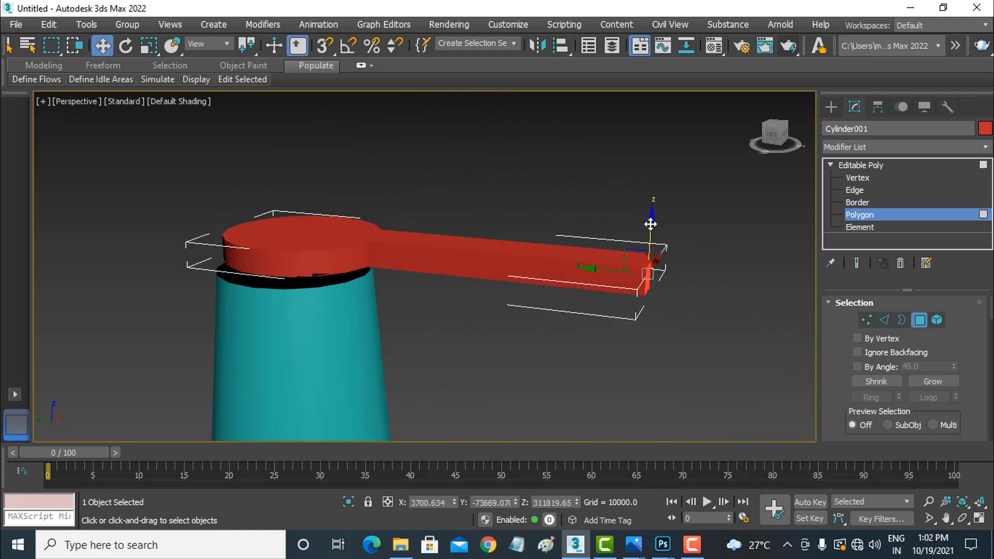
drag(651, 251, 497, 404)
middle_drag(518, 362, 506, 223)
scroll(523, 229, down, 3)
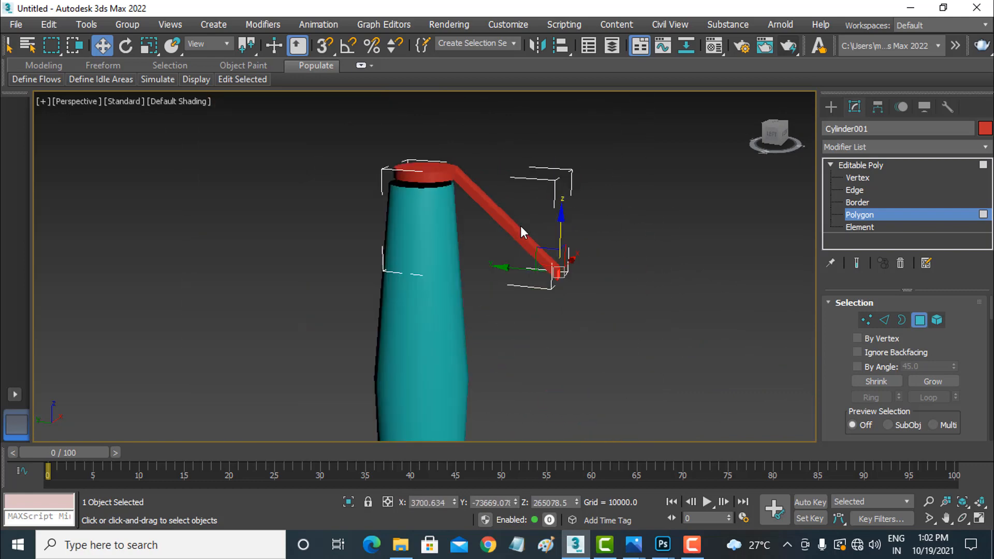
drag(523, 264, 446, 270)
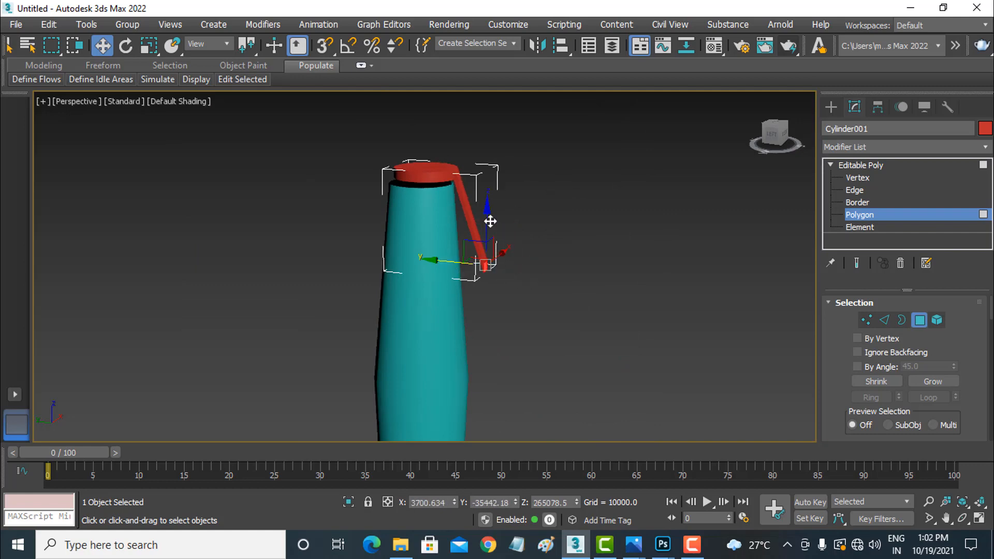
Step: Lower the arm's end polygons along Z to about 185103 so the clip runs down beside the pen body
drag(490, 221, 495, 326)
scroll(517, 257, down, 2)
scroll(519, 255, up, 1)
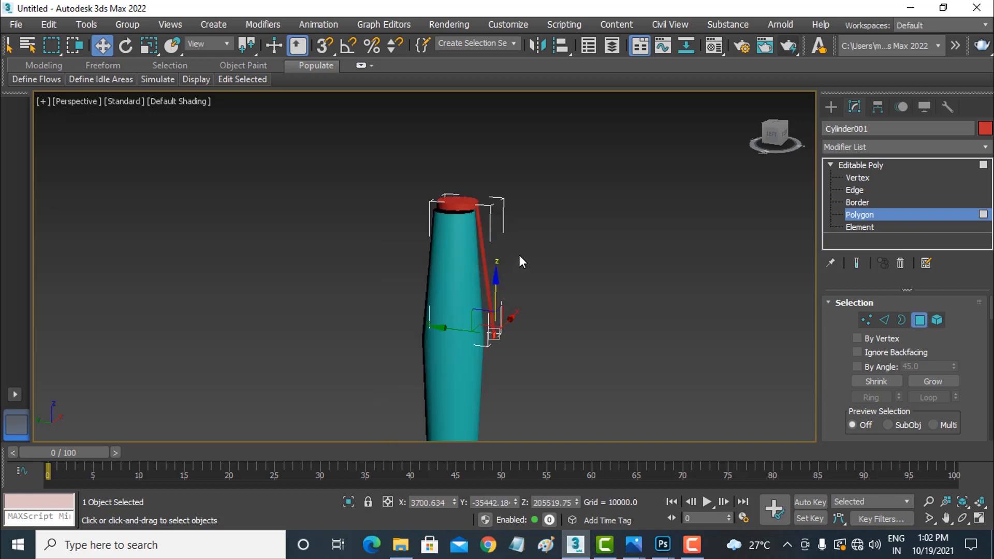
scroll(519, 255, up, 2)
drag(484, 331, 486, 359)
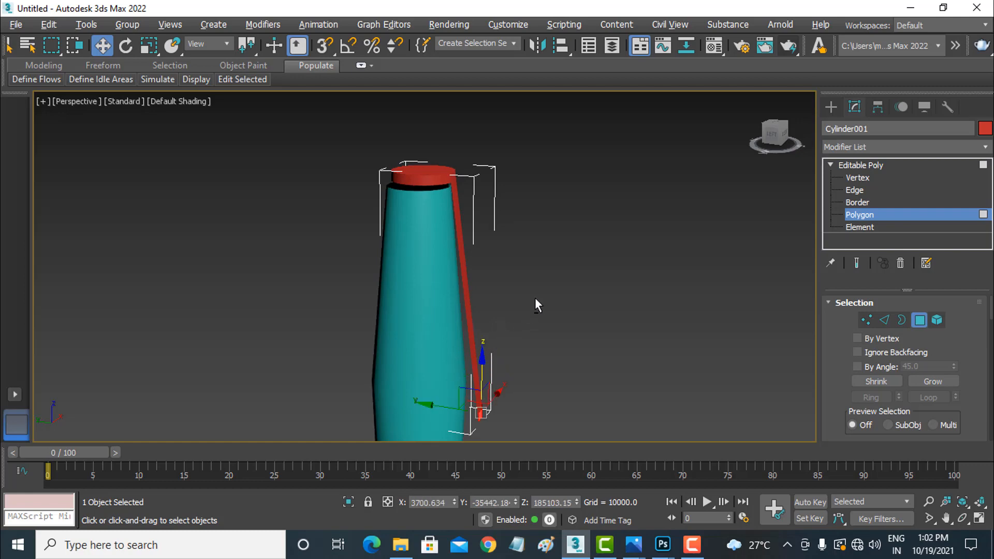
Step: Connect the clip arm's long edges with 1 segment, pinch 0 and slide 78
alt+middle_drag(535, 297, 484, 310)
scroll(483, 309, up, 4)
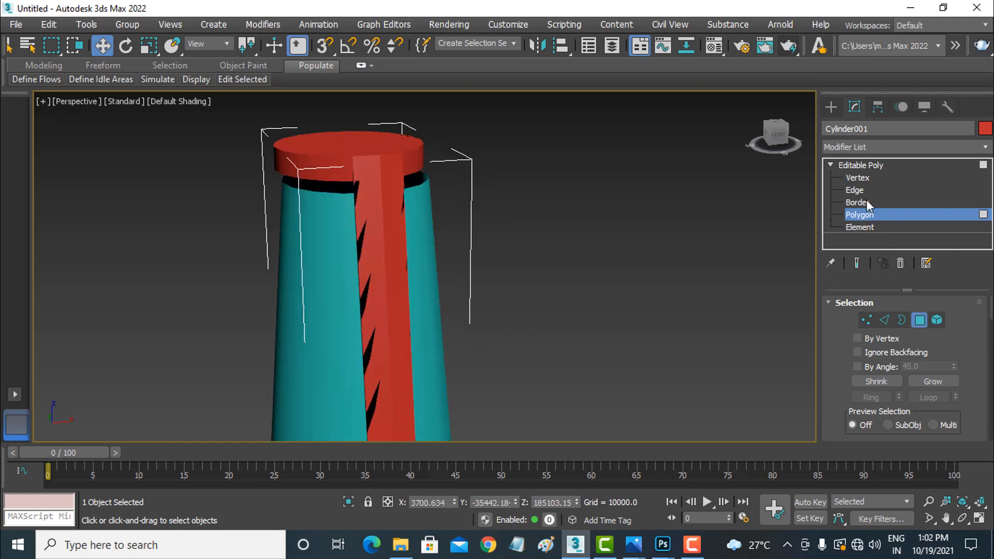
click(860, 190)
click(399, 296)
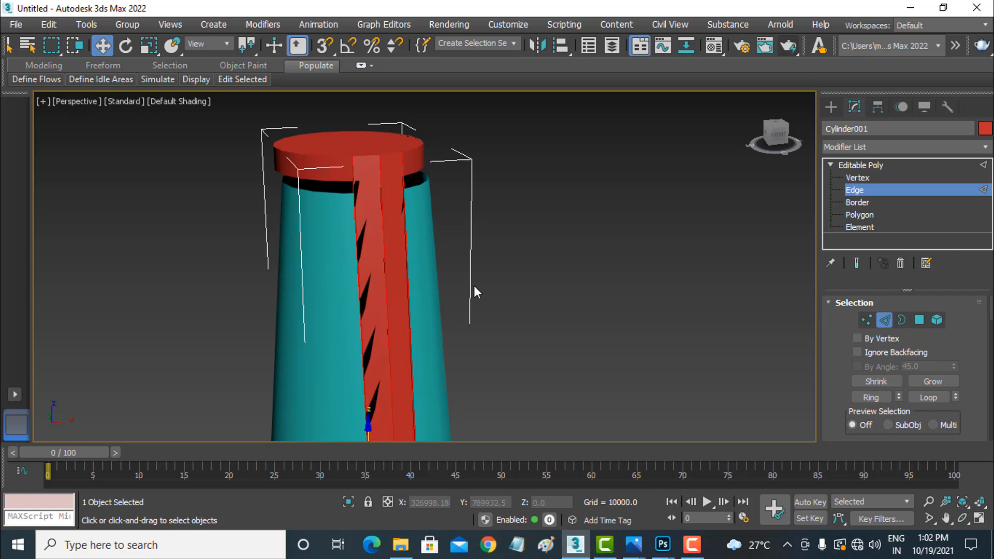
right_click(436, 288)
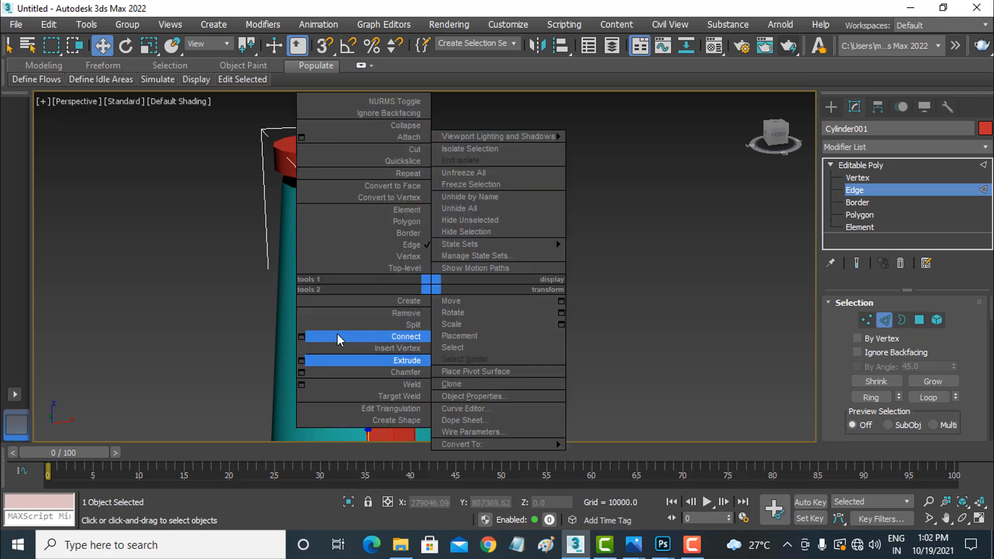
click(301, 337)
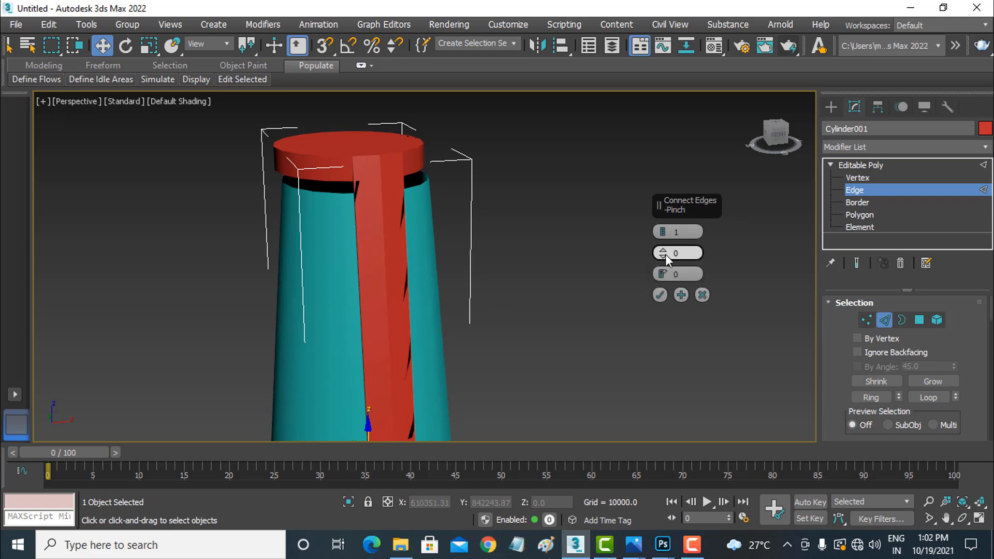
drag(663, 274, 770, 258)
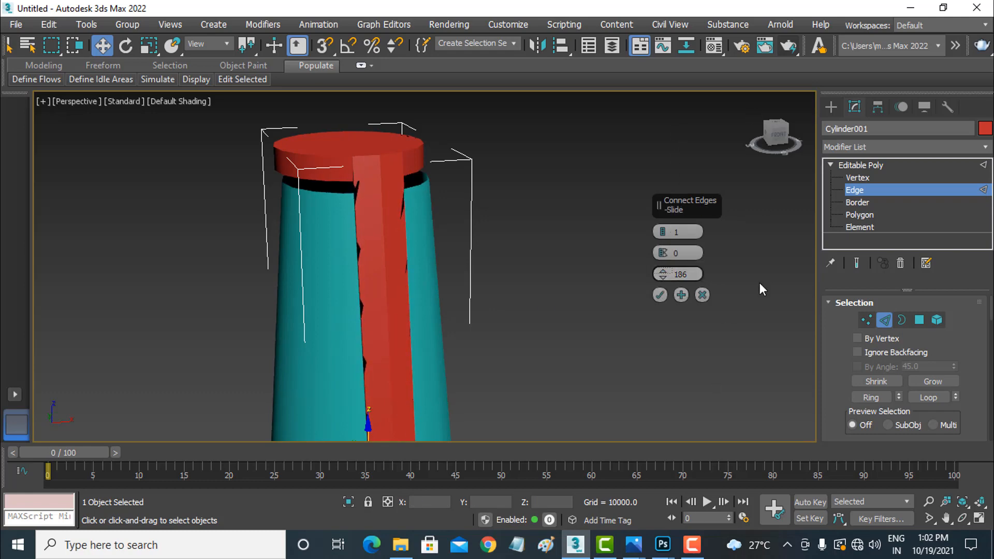
alt+middle_drag(563, 335, 462, 341)
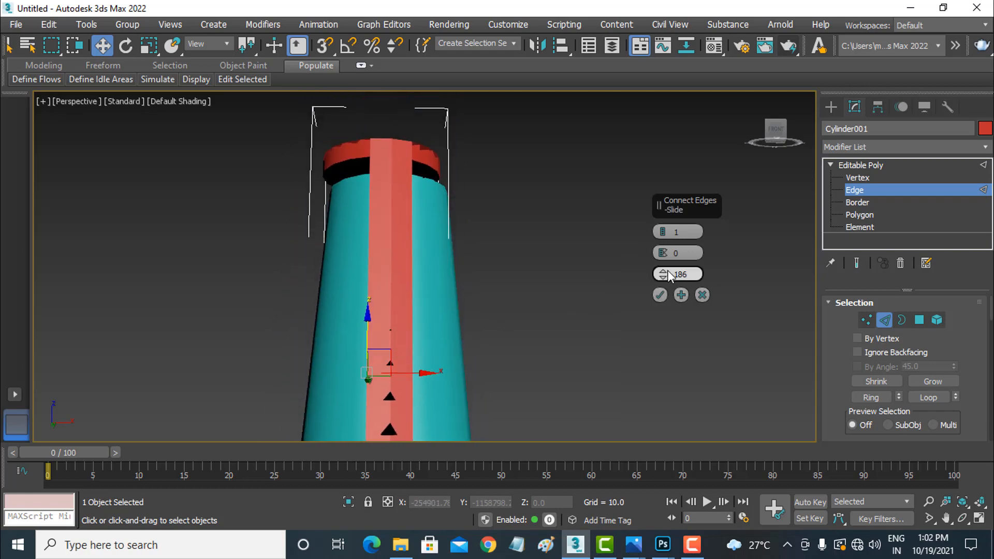
drag(666, 272, 669, 124)
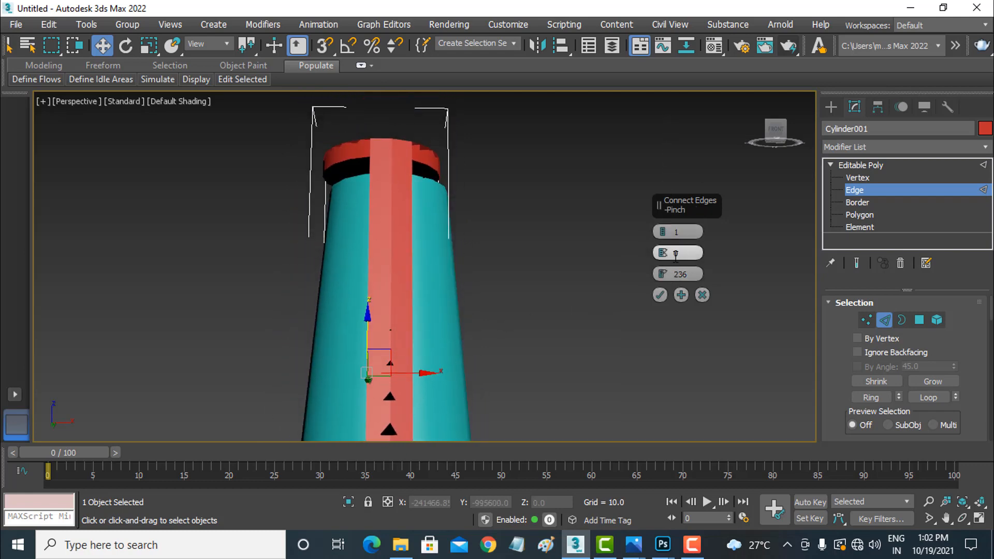
right_click(657, 275)
drag(663, 253, 693, 7)
right_click(665, 255)
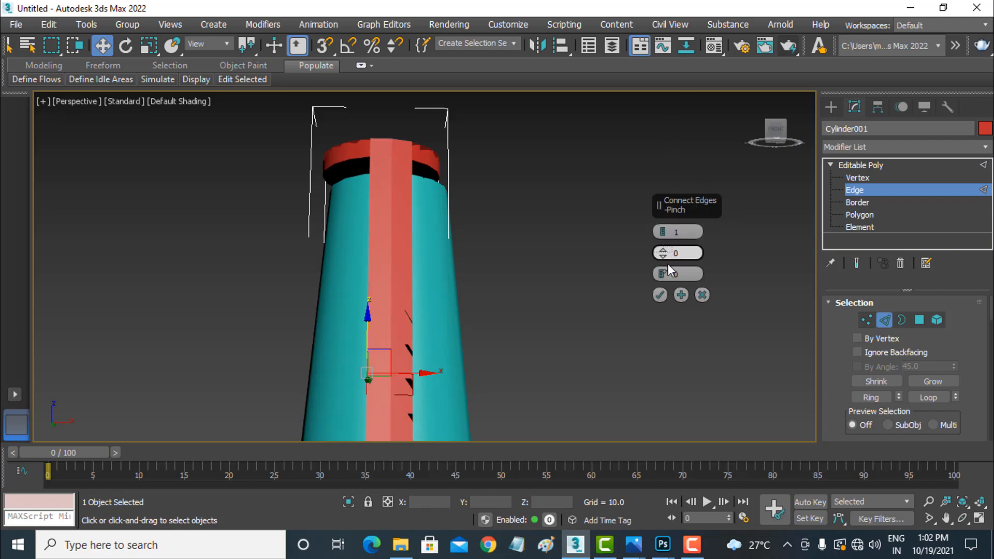
drag(665, 273, 671, 26)
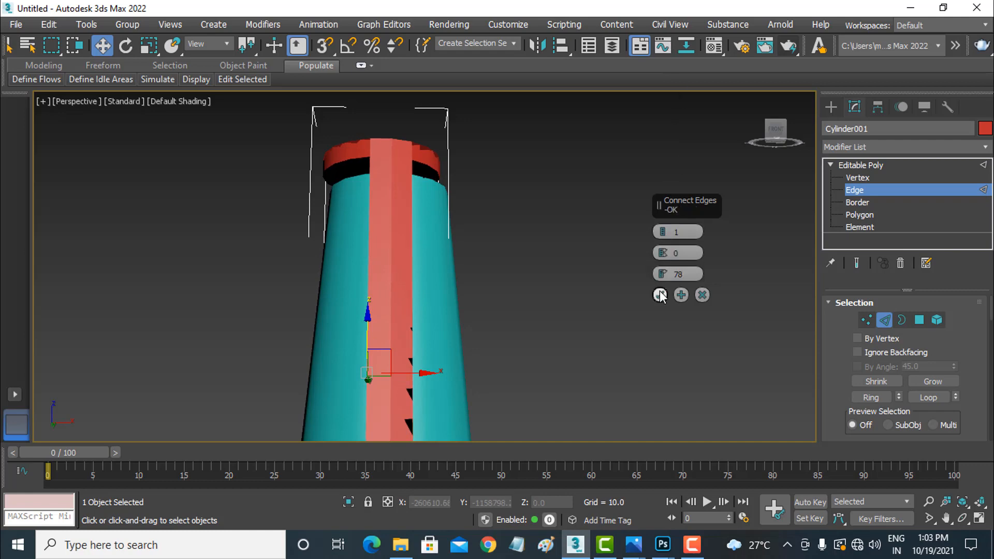
click(660, 295)
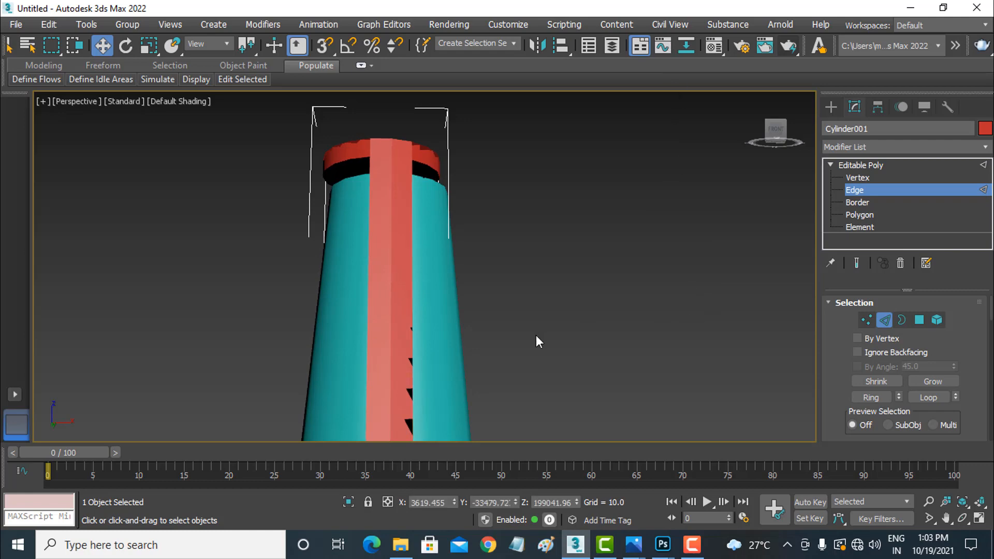
Step: Show edged faces and raise the clip arm's new cross edges along Z to about 260122
middle_drag(536, 334, 570, 272)
key(F4)
key(F4)
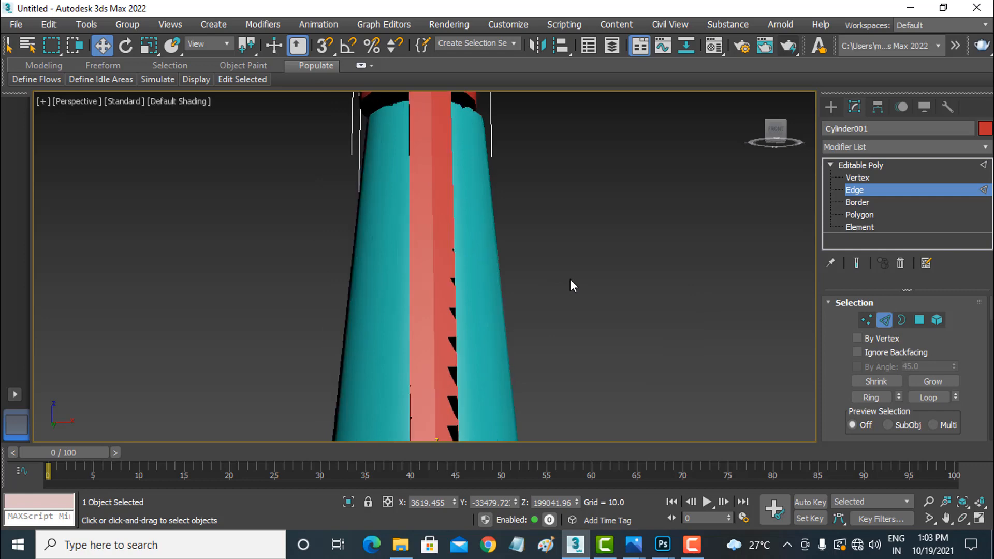
key(F4)
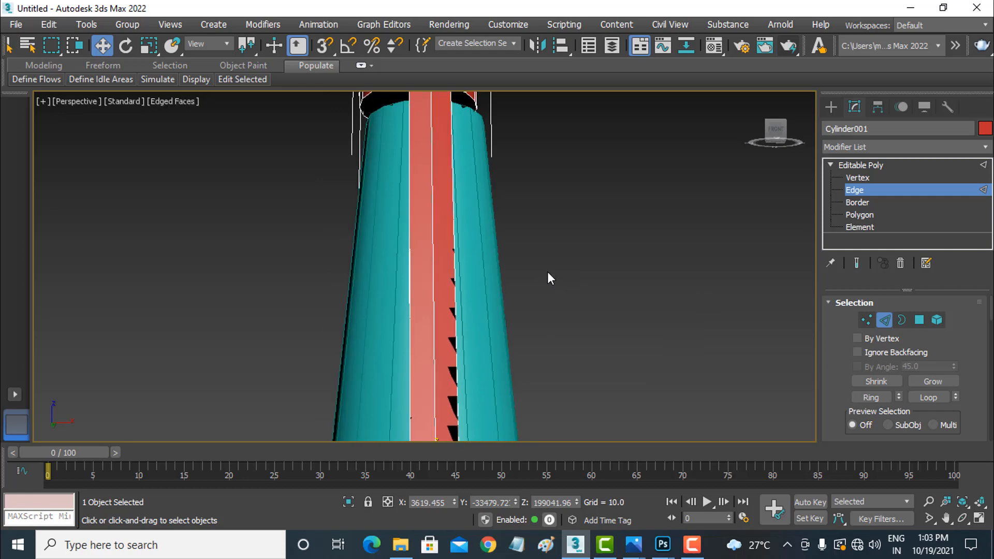
middle_drag(547, 353, 539, 313)
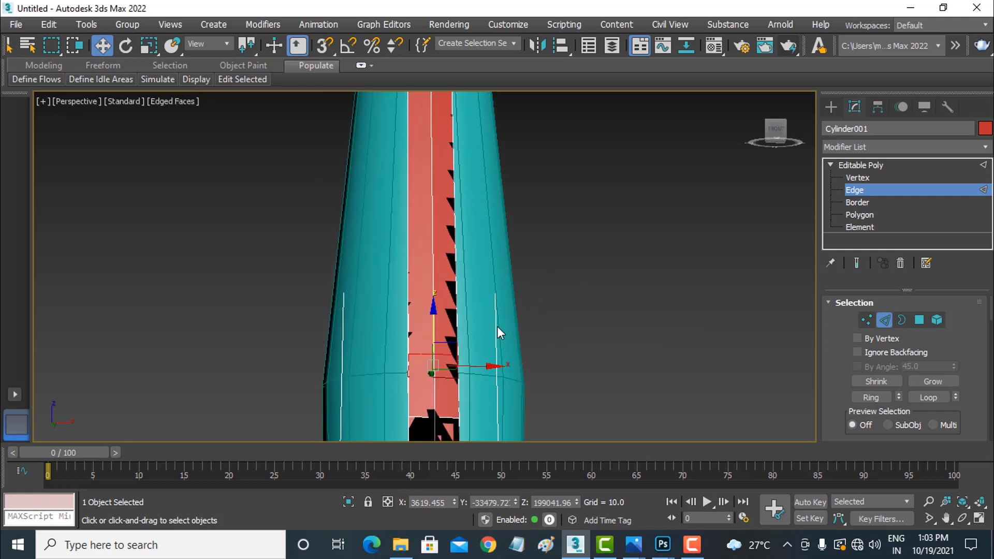
drag(435, 333, 437, 261)
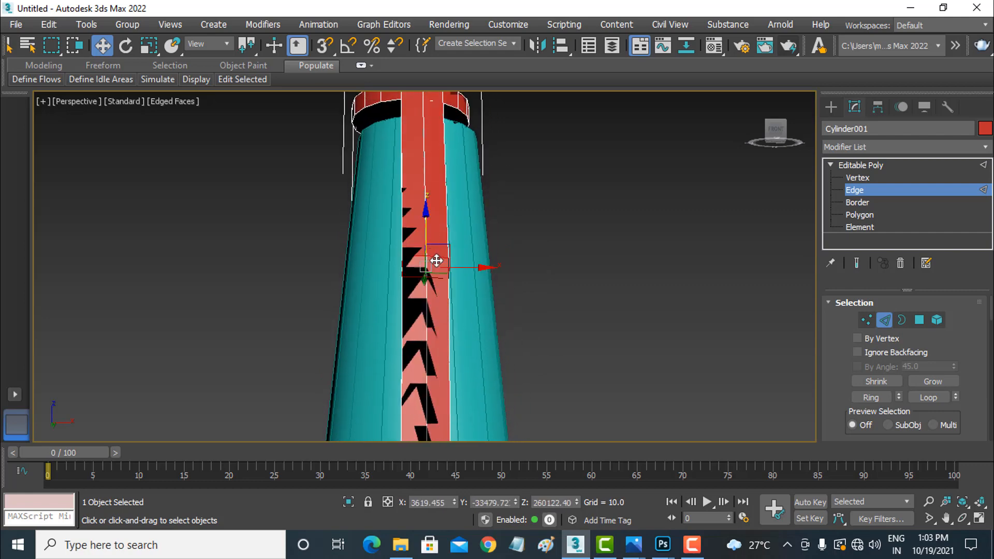
Step: Move the clip's cross edges outward along Y to about -35779 to bend the arm away from the pen body
alt+middle_drag(427, 308, 476, 309)
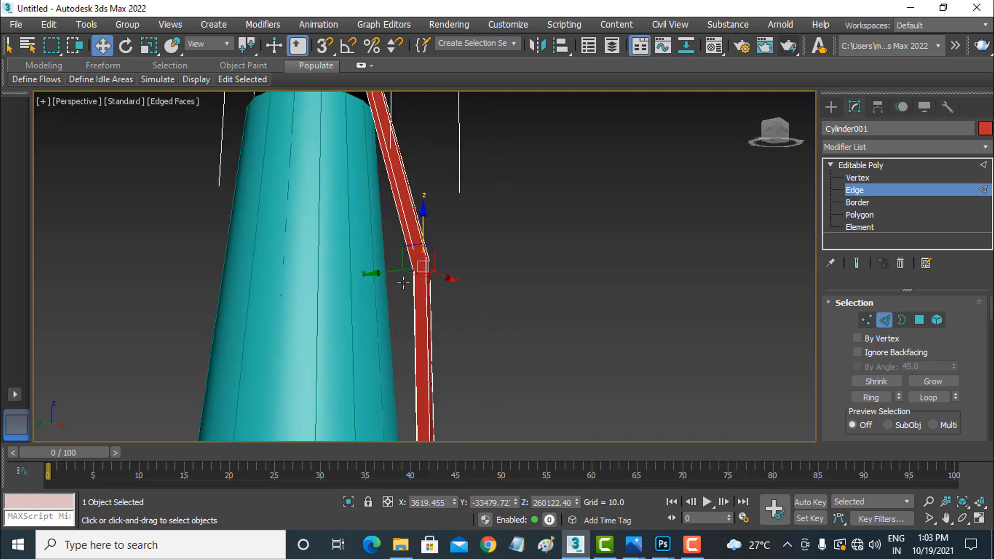
drag(392, 274, 398, 274)
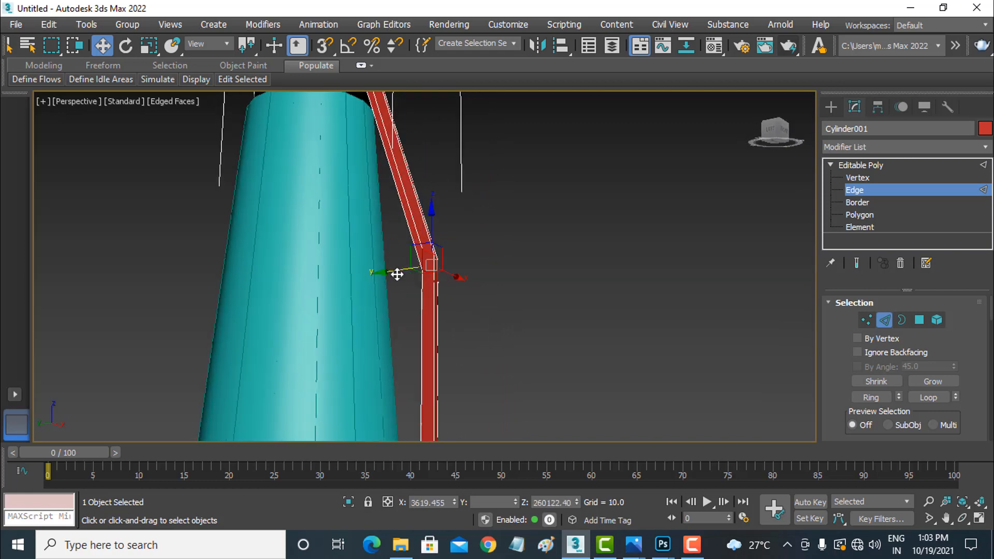
mouse_move(485, 349)
alt+middle_down()
mouse_move(361, 346)
mouse_move(494, 335)
alt+middle_up()
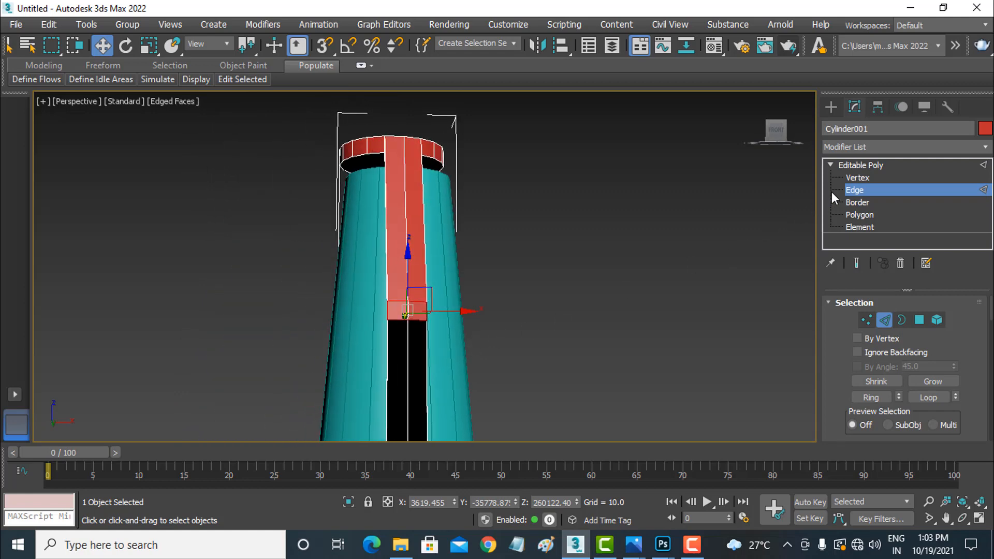
Step: Leave edge editing and move the whole cap with its clip to about X 3501, Z 304057 on the pen's top
click(858, 191)
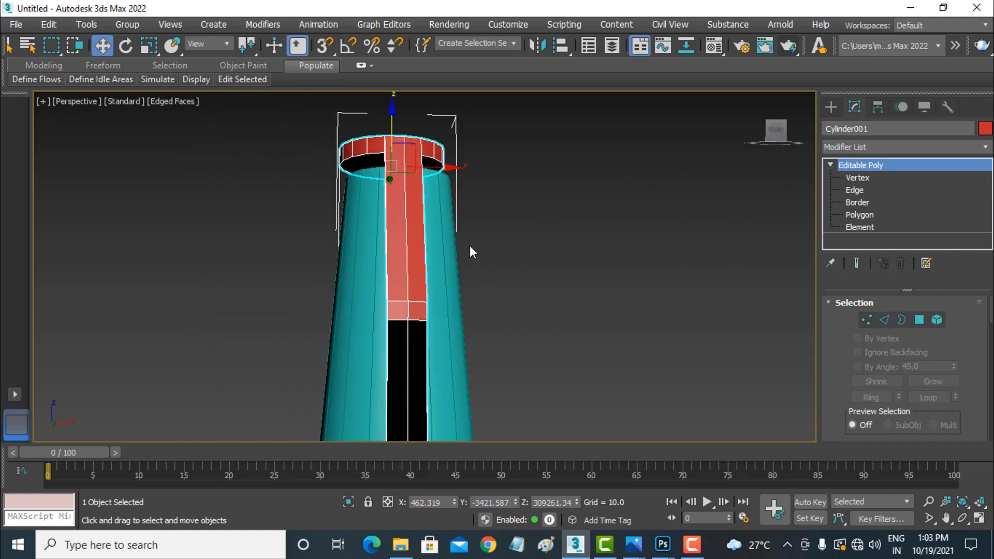
alt+middle_drag(444, 162, 421, 129)
drag(398, 120, 401, 133)
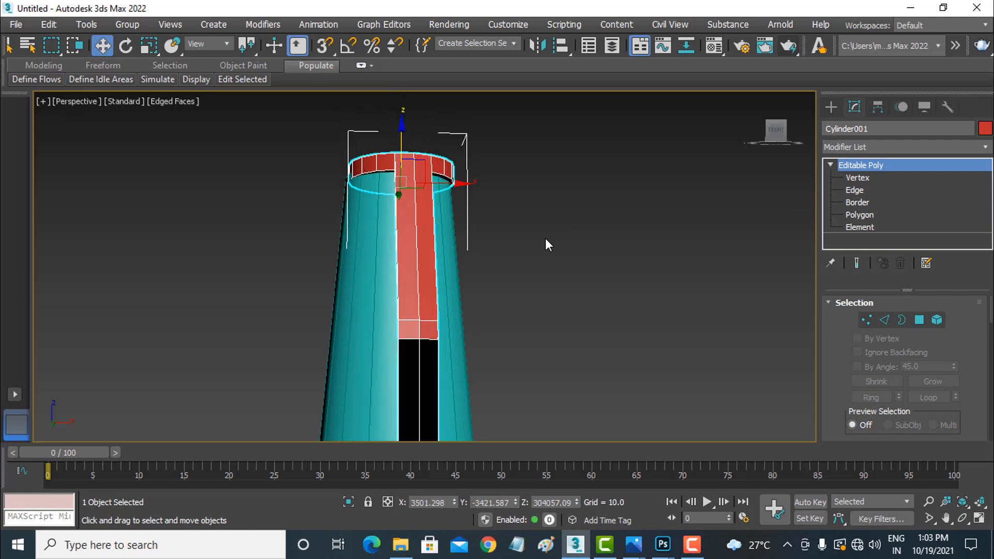
alt+middle_drag(545, 238, 592, 246)
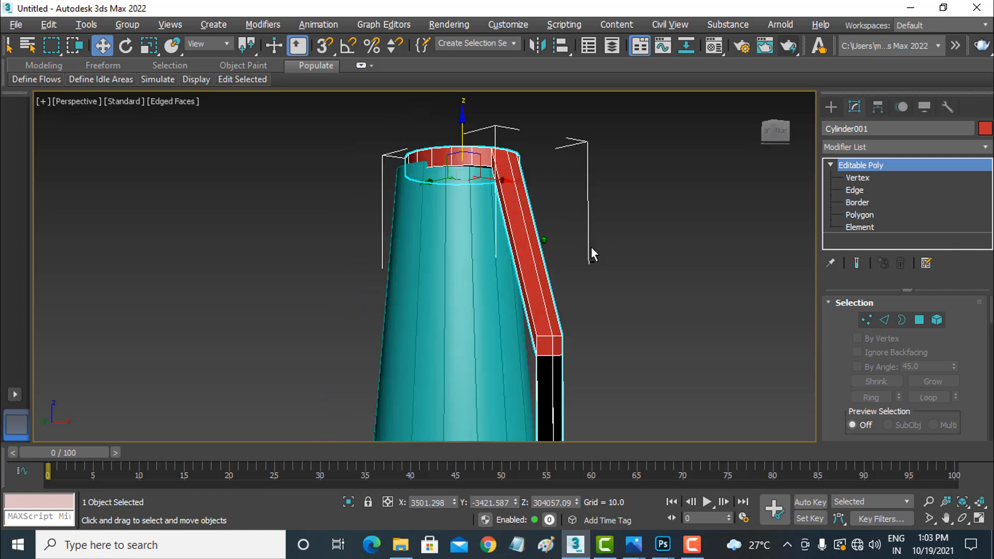
Step: Apply a TurboSmooth modifier to the cap and clip
click(868, 151)
key(t)
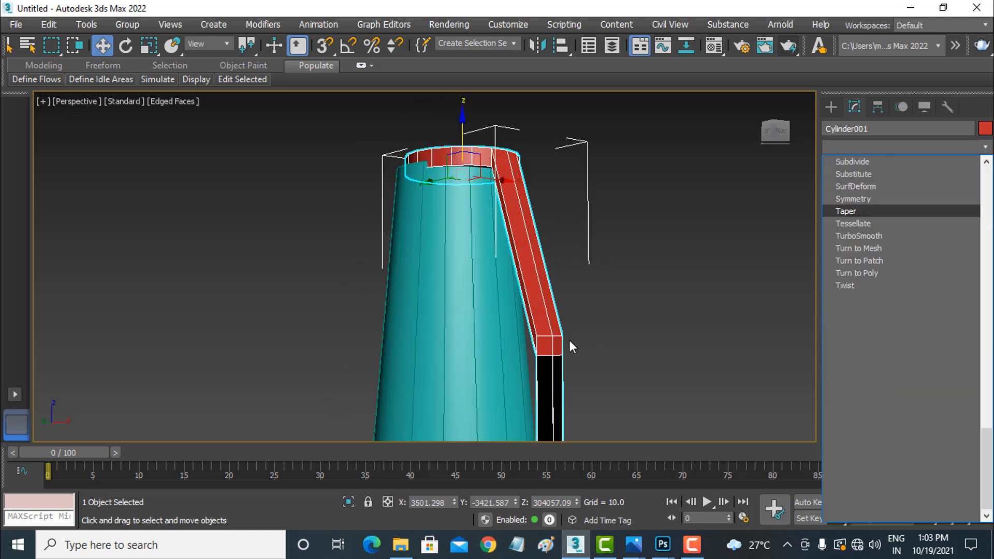
click(866, 235)
click(866, 235)
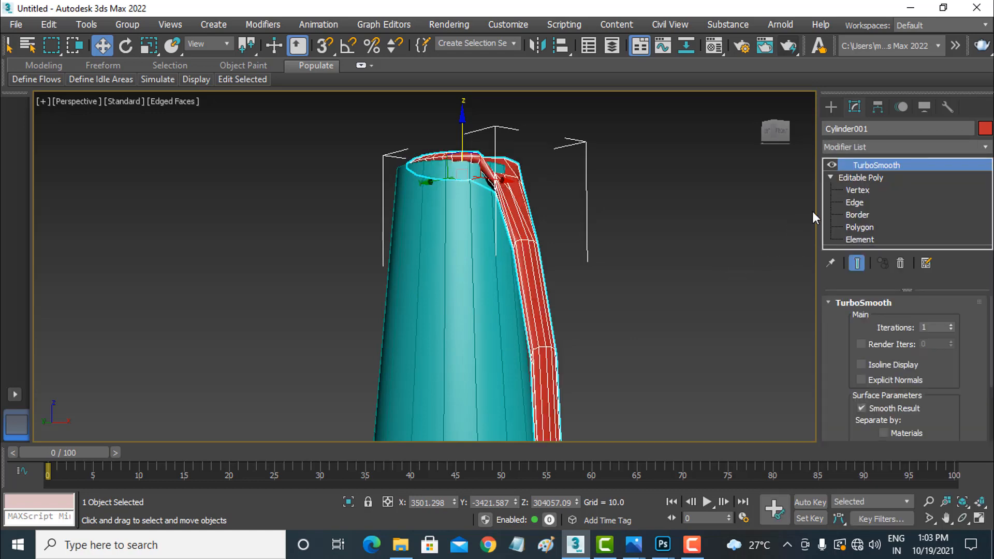
Step: Select the ring of vertical edges around the cap's side wall and include the edges where the clip joins it
click(856, 202)
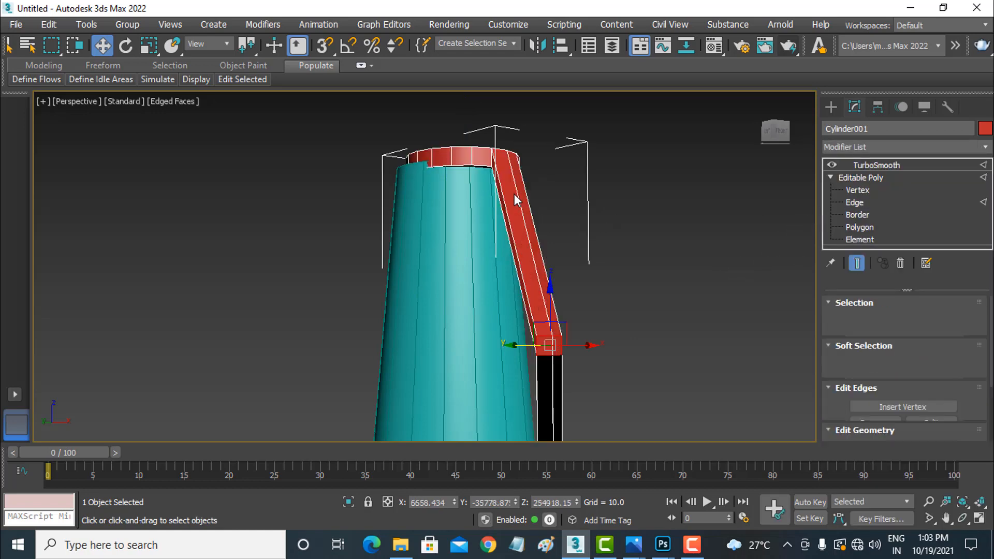
middle_drag(518, 195, 520, 283)
scroll(521, 282, up, 5)
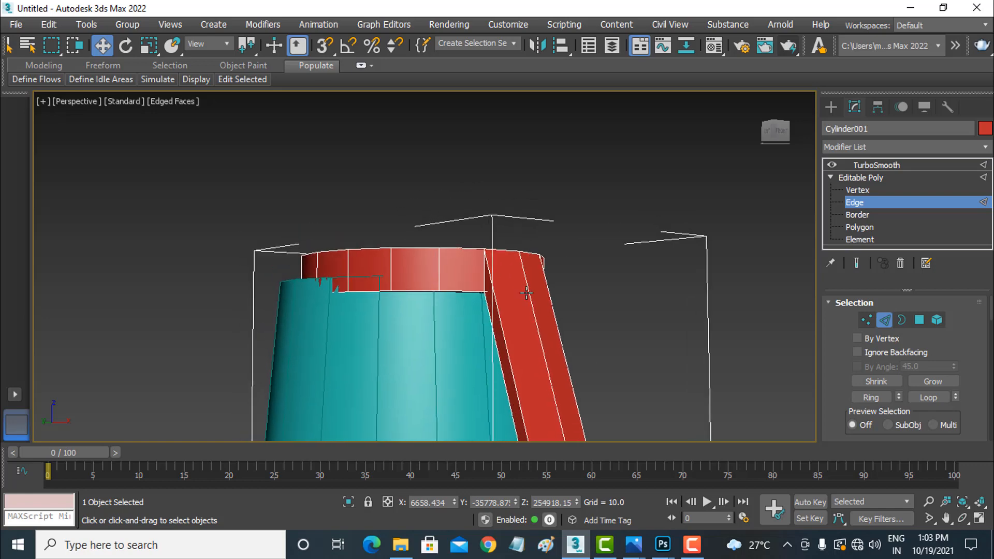
click(439, 271)
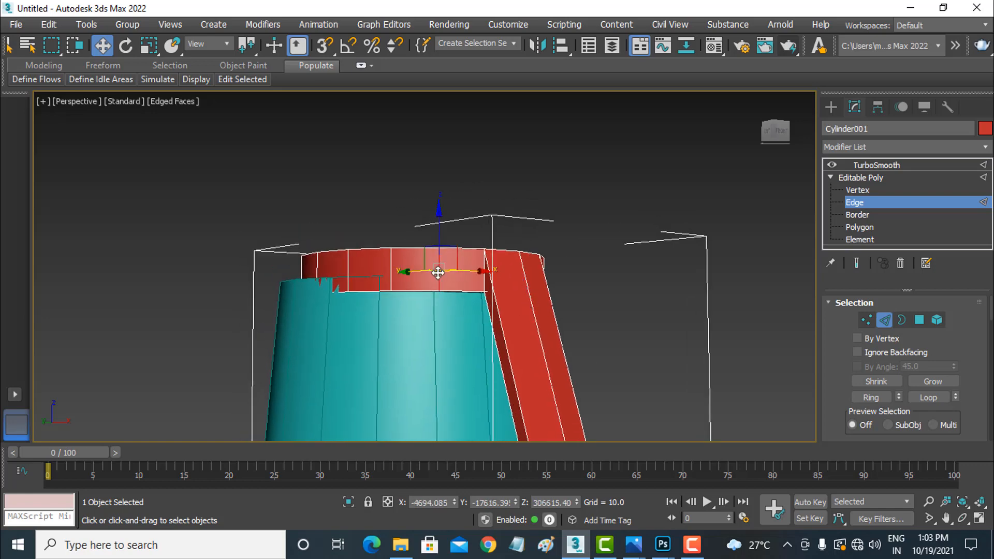
click(870, 396)
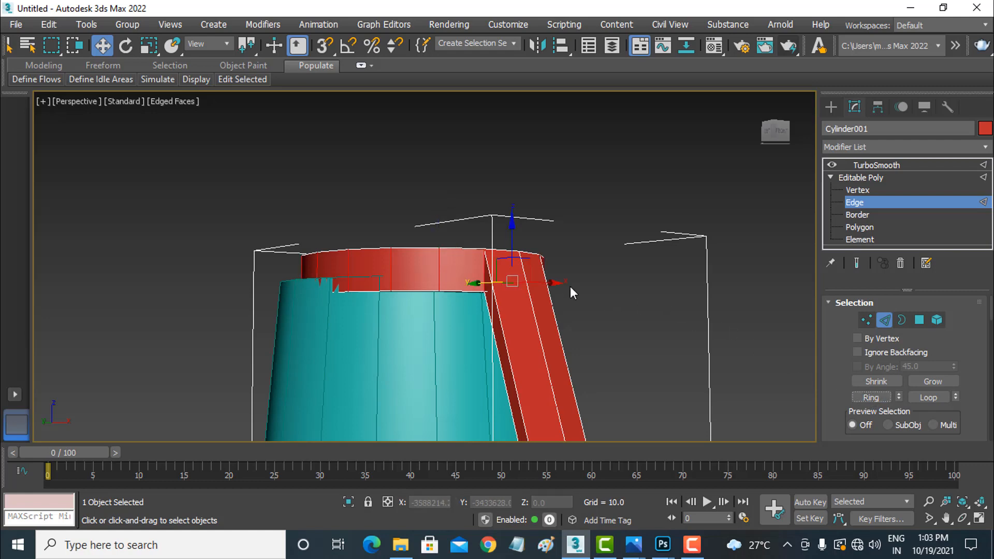
scroll(516, 291, up, 3)
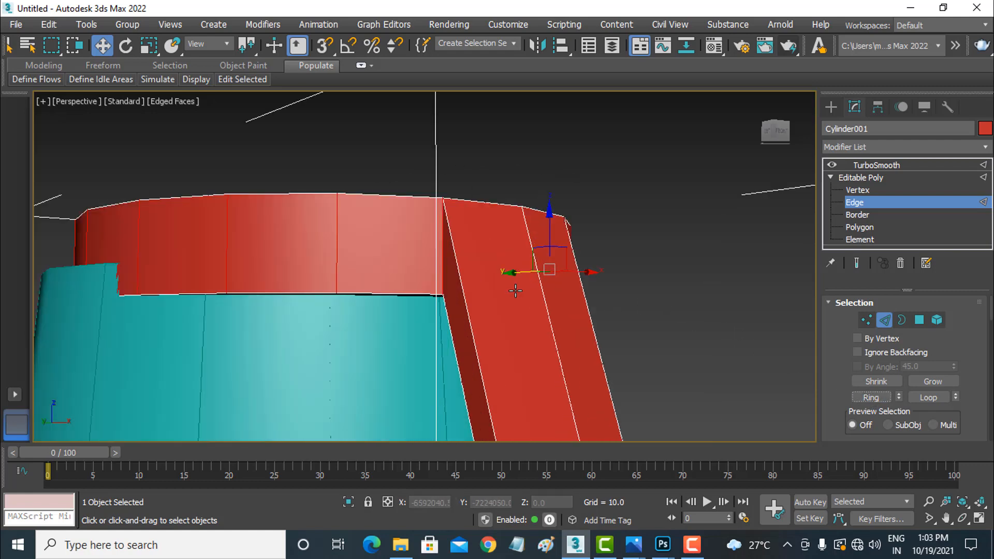
alt+click(444, 255)
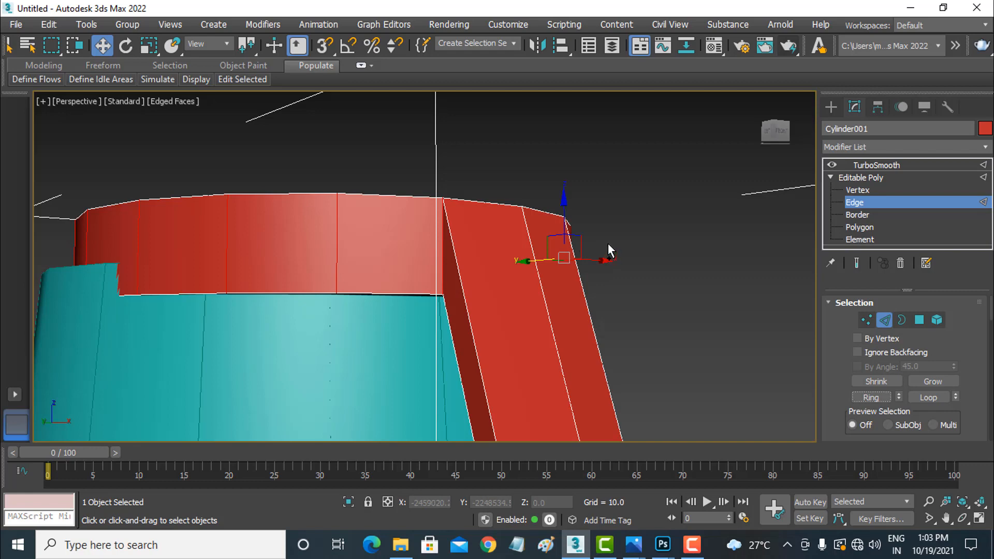
ctrl+drag(611, 237, 420, 252)
Step: Connect the selected cap edges with 1 segment, pinch 0 and slide 89 to add a loop near the lower rim
right_click(488, 263)
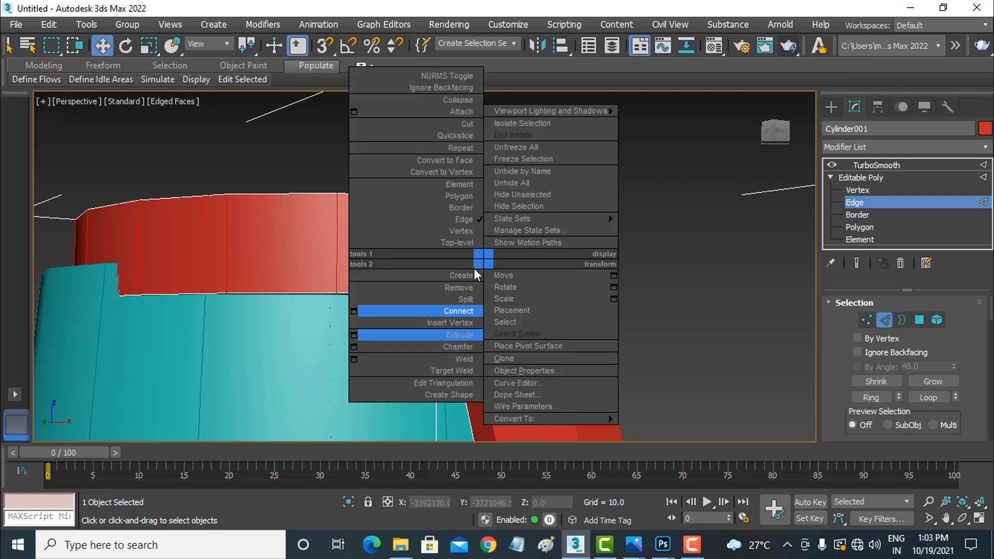
click(355, 312)
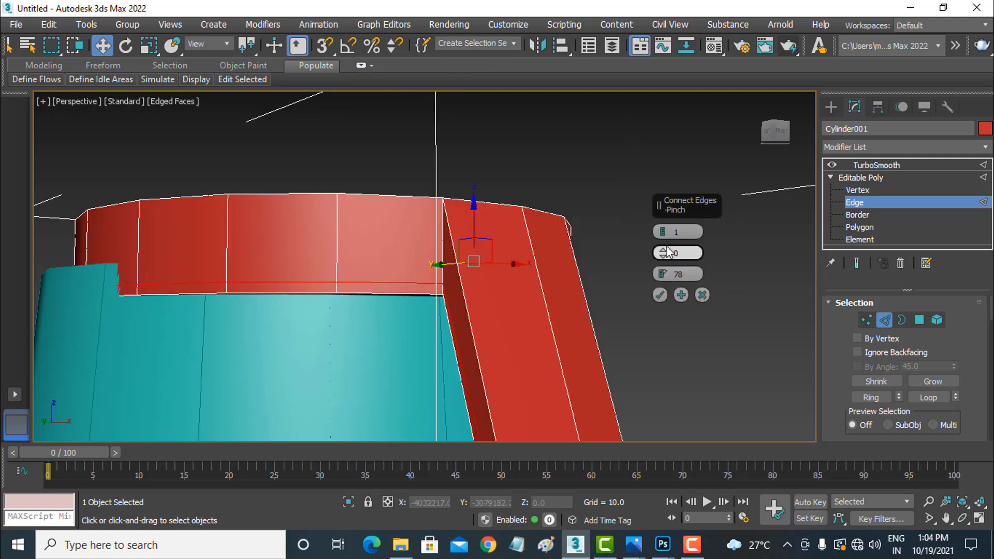
right_click(663, 274)
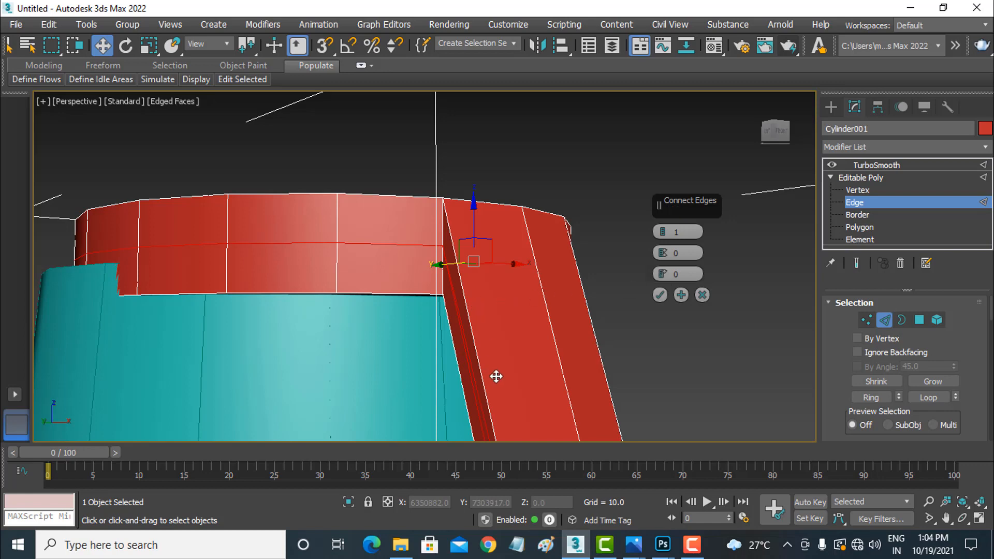
scroll(594, 354, down, 3)
scroll(595, 353, up, 4)
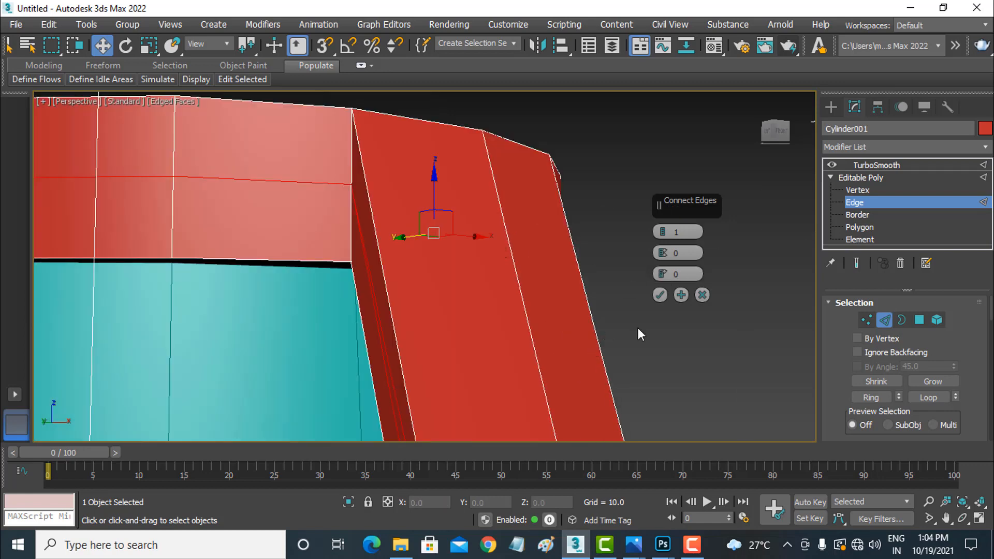
scroll(640, 323, down, 2)
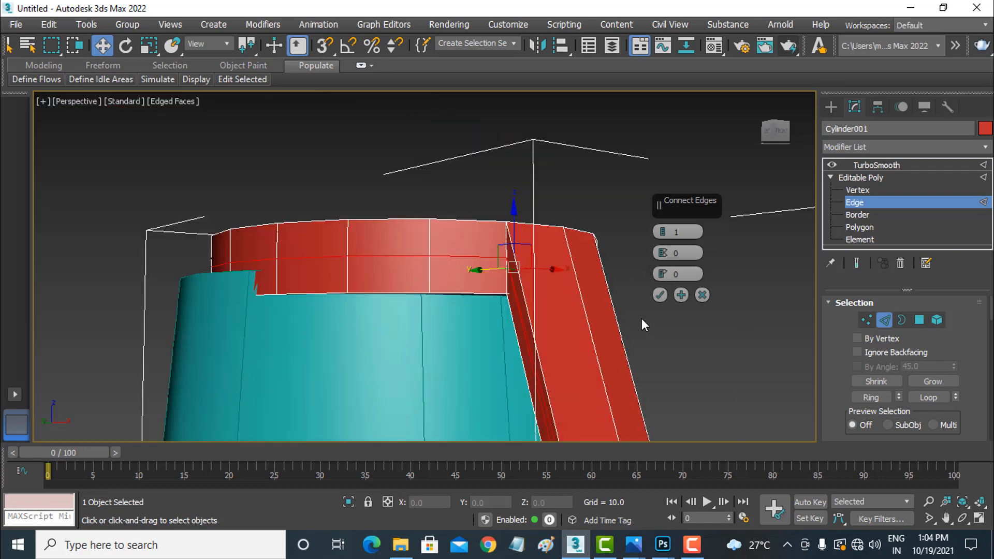
drag(664, 255, 718, 14)
right_click(663, 254)
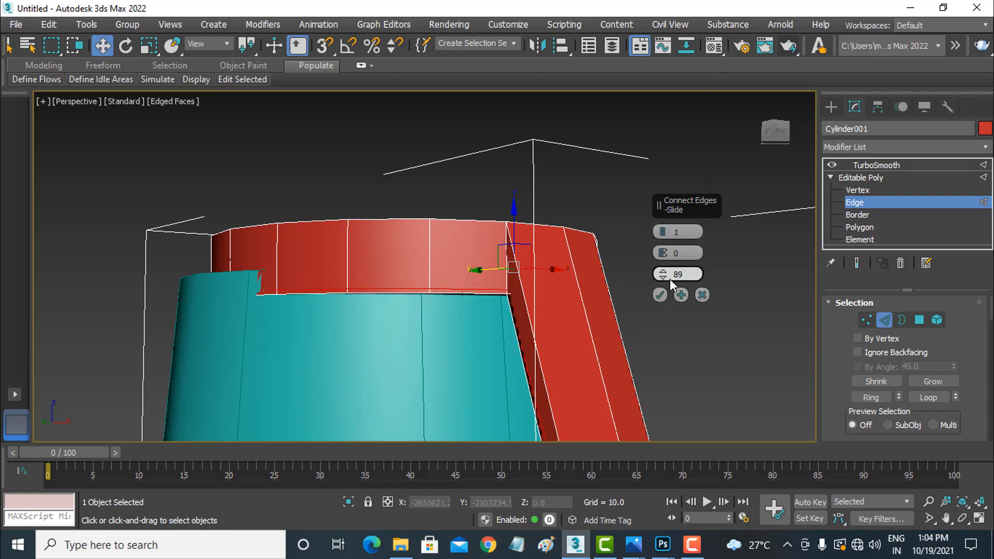
click(661, 294)
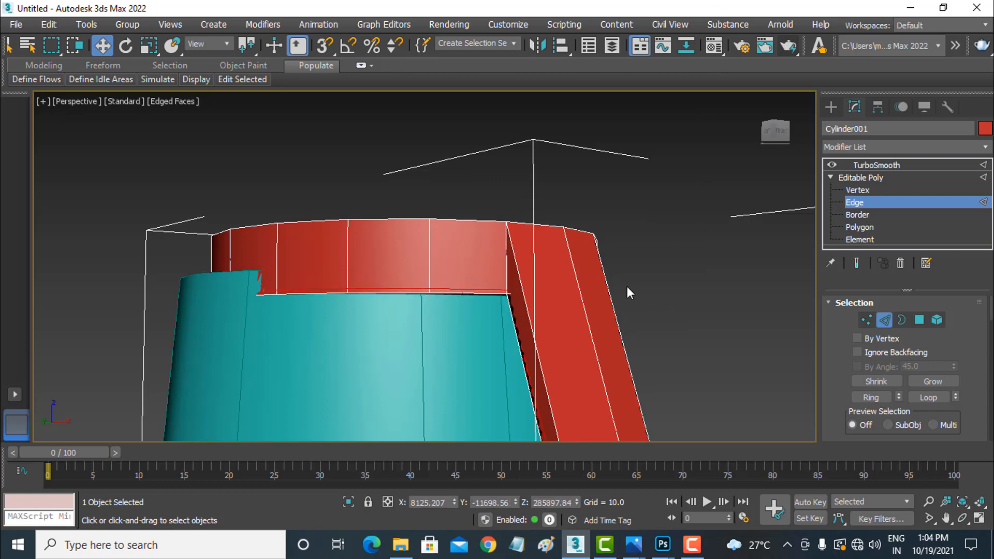
right_click(536, 268)
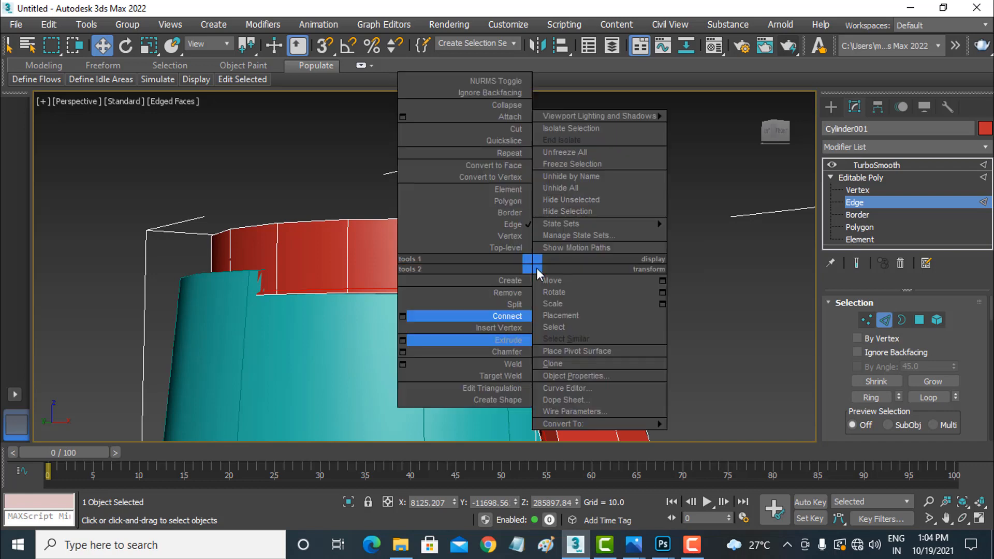
click(404, 317)
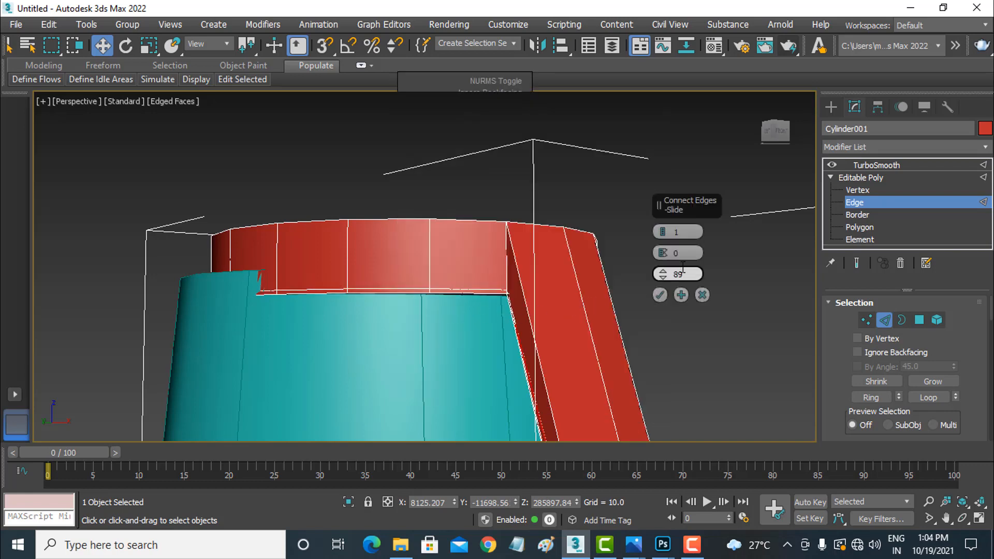
drag(665, 276, 861, 372)
drag(841, 233, 887, 251)
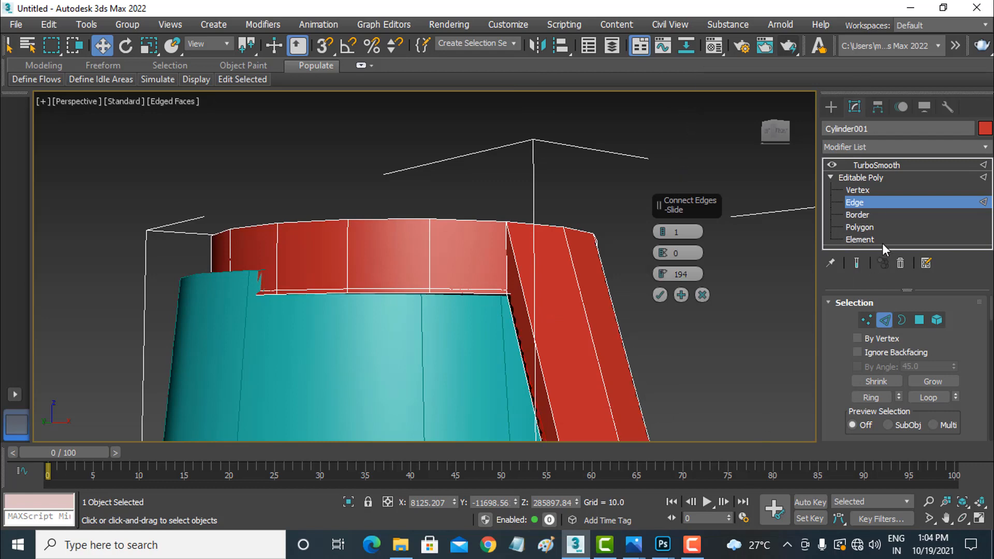
click(703, 295)
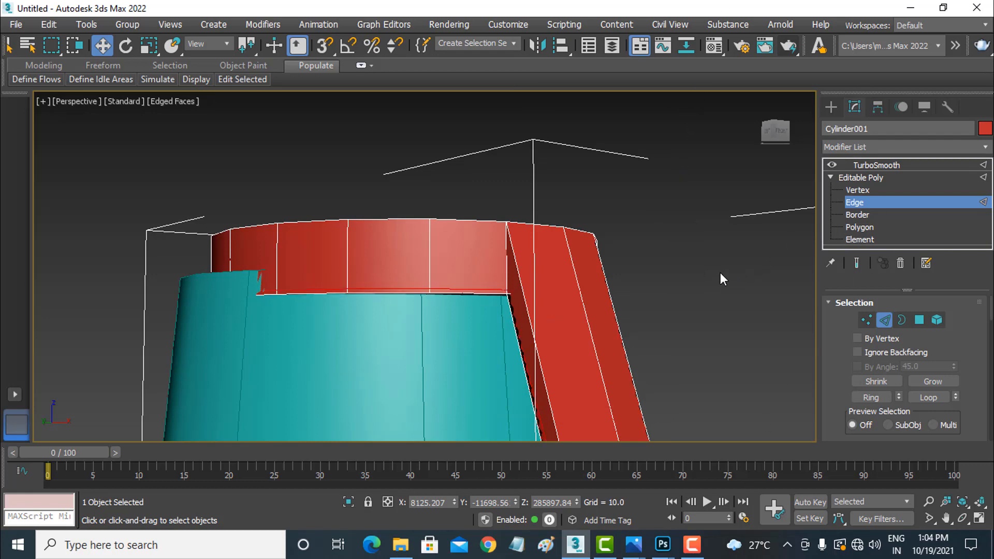
Step: Connect the cap's ring of vertical side-wall edges and the clip-joint edges with 1 segment and pinch 0, sliding the loop near the upper rim
click(704, 270)
click(429, 265)
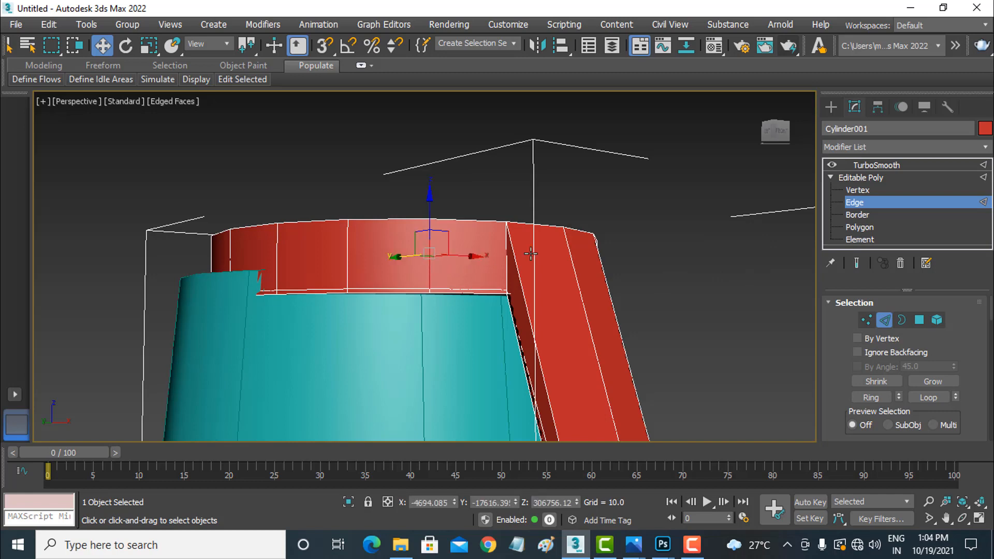
click(872, 398)
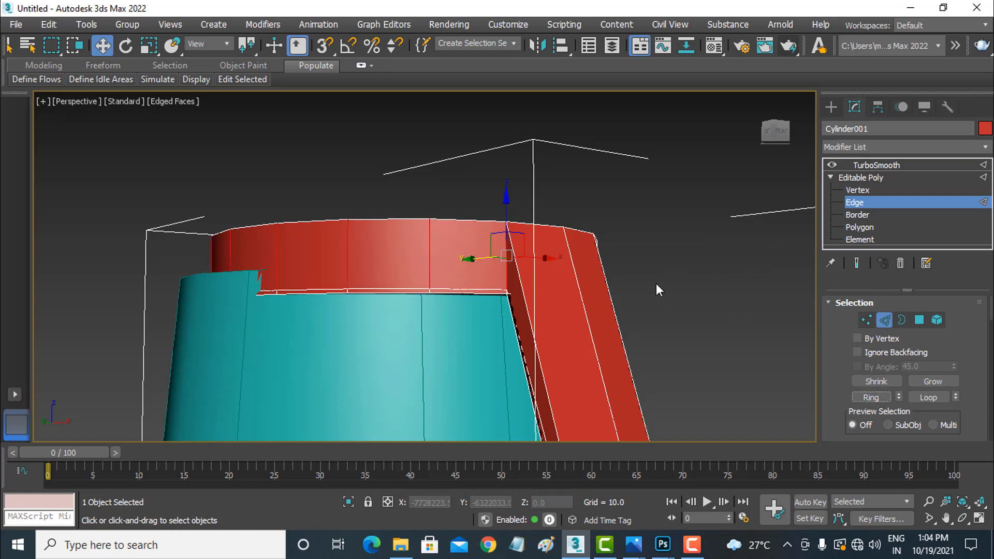
drag(632, 258, 495, 268)
right_click(532, 264)
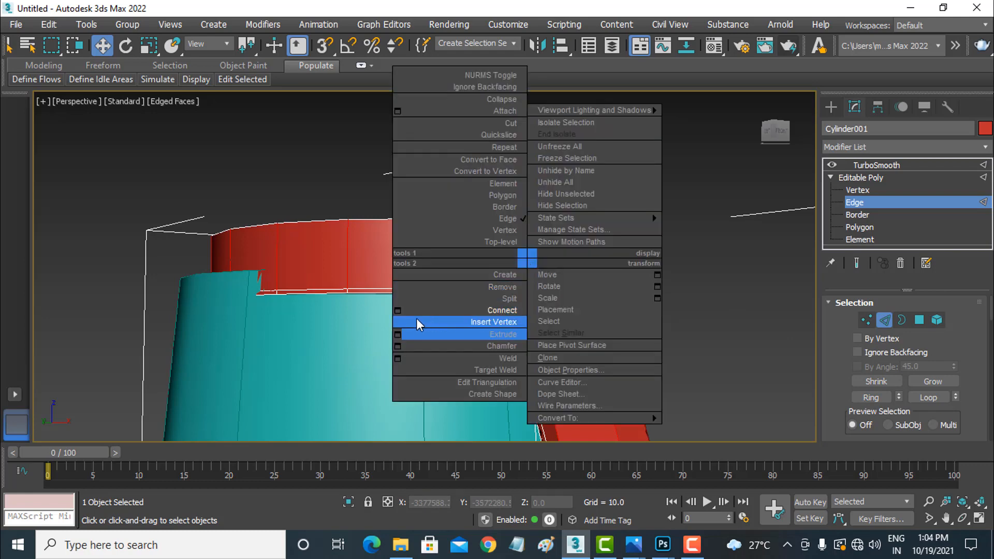
click(398, 311)
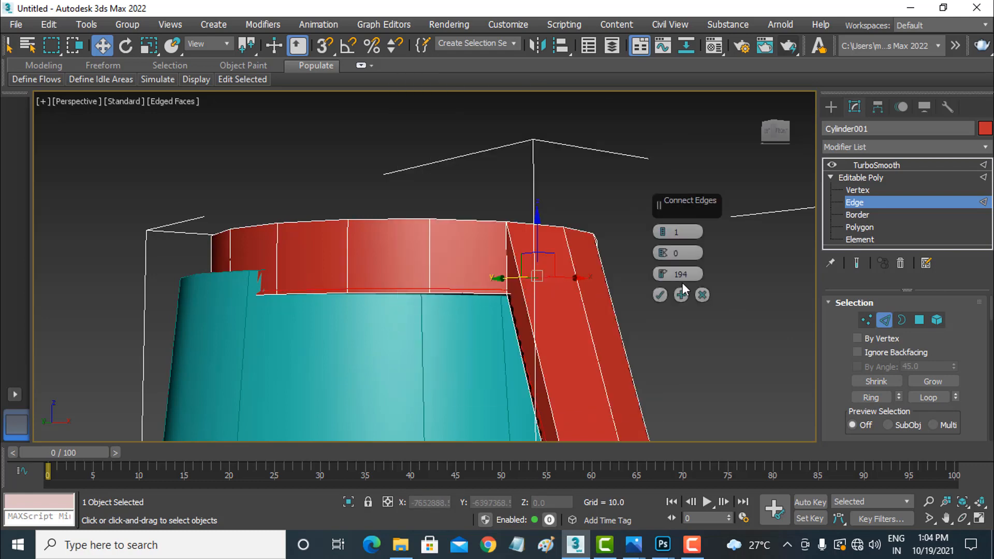
drag(665, 280, 677, 450)
click(661, 296)
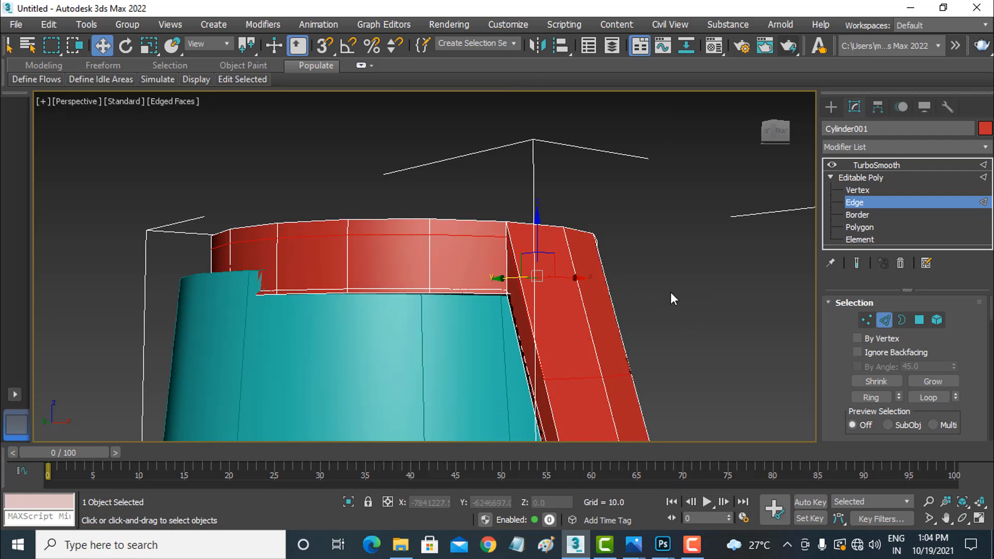
Step: Return to the TurboSmooth level and inspect the smoothed cap and clip from the side and above without edge display
click(894, 202)
click(894, 164)
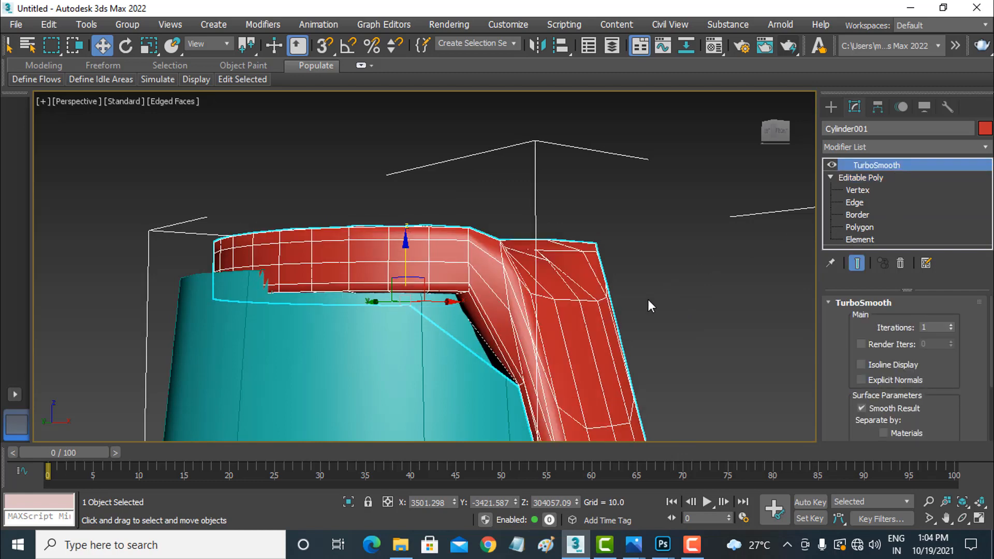
key(F4)
scroll(648, 300, down, 5)
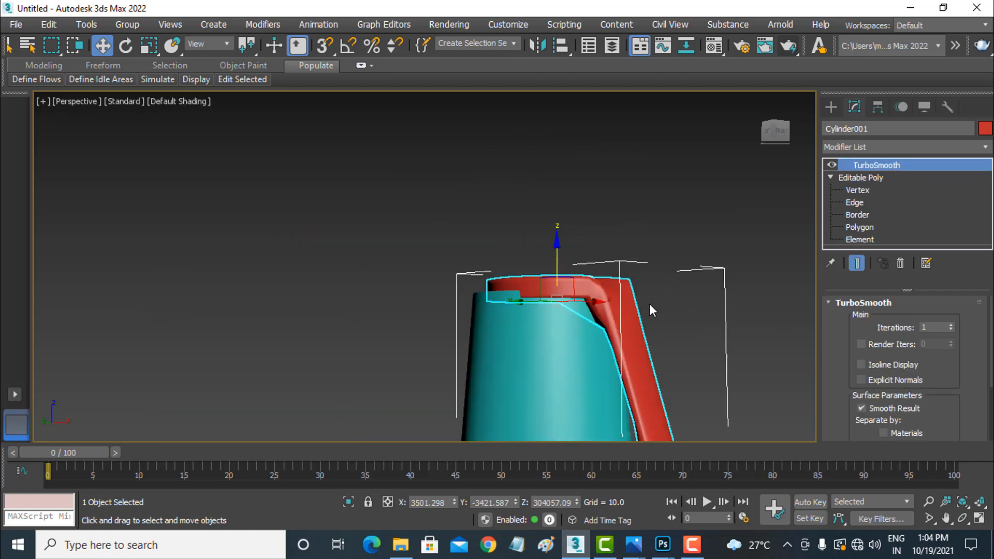
alt+middle_drag(635, 352, 573, 282)
scroll(574, 281, up, 5)
alt+middle_drag(506, 195, 510, 310)
Step: Inset the cap's circular top polygon slightly inside its rim and undo the stray extra polygon selection
click(861, 228)
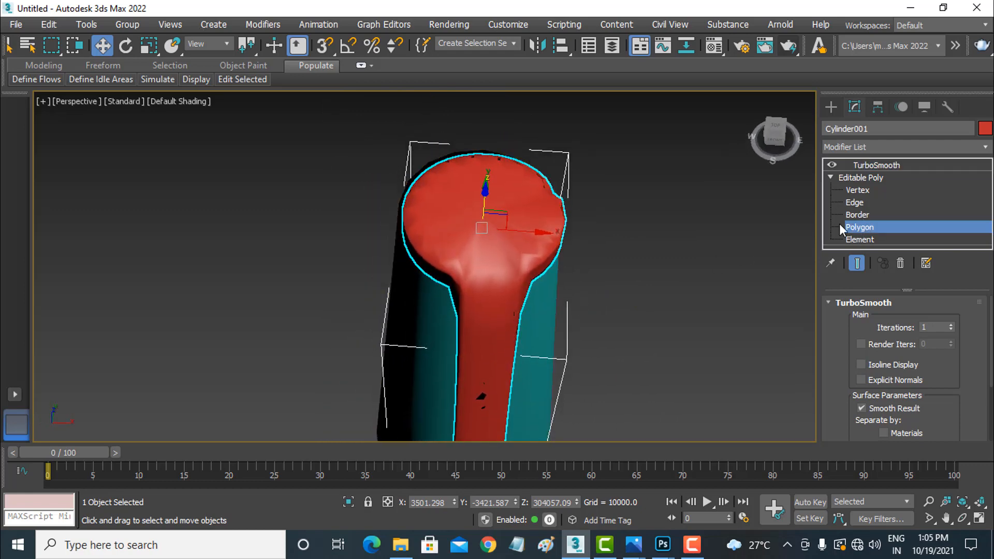
key(F4)
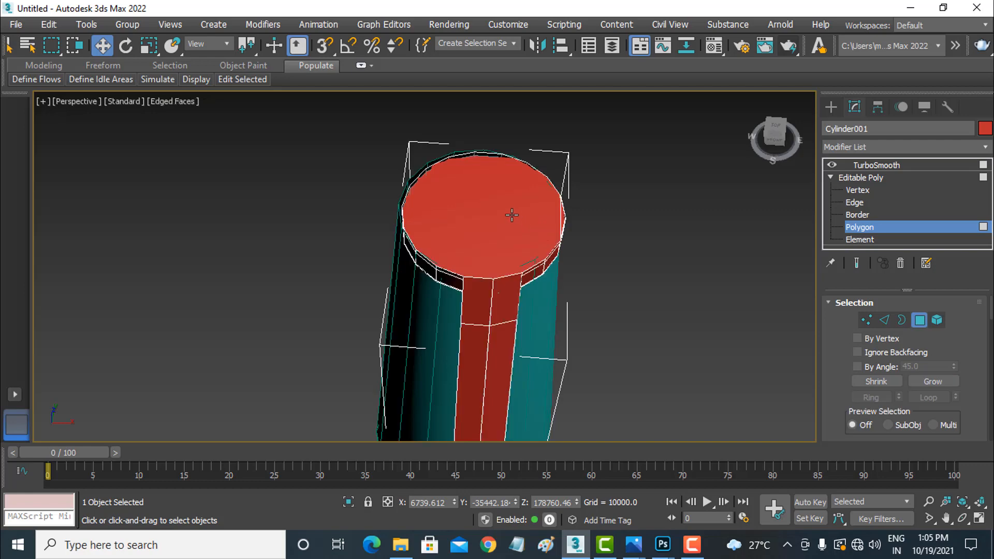
click(512, 215)
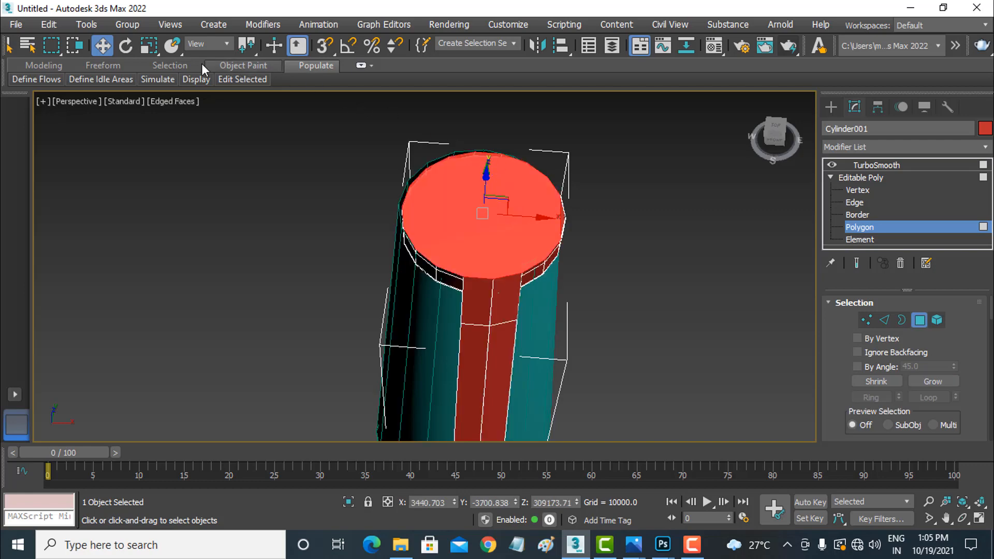
drag(983, 432, 955, 170)
scroll(951, 233, down, 5)
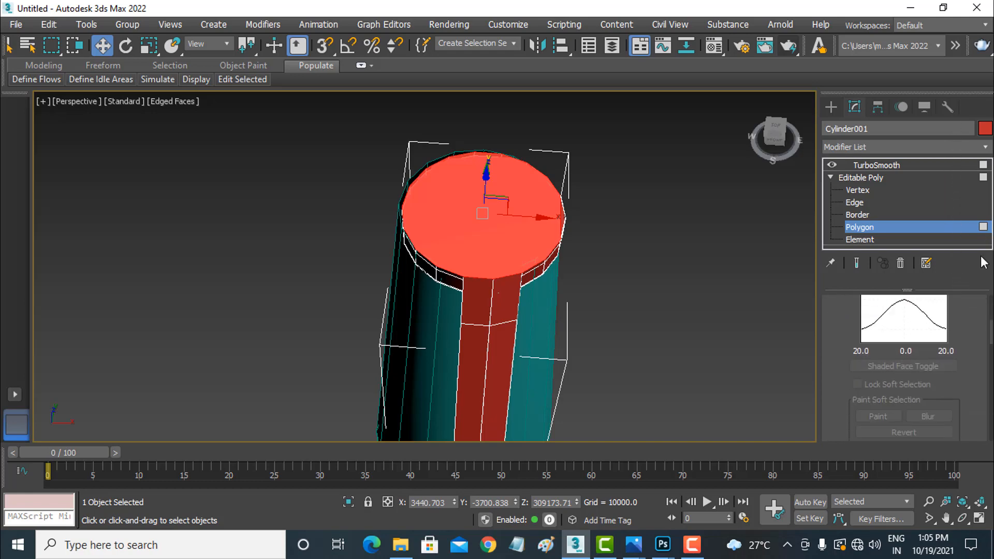
drag(950, 233, 948, 141)
drag(972, 388, 953, 192)
drag(962, 399, 959, 195)
drag(959, 312, 967, 107)
drag(966, 331, 973, 481)
drag(960, 374, 968, 468)
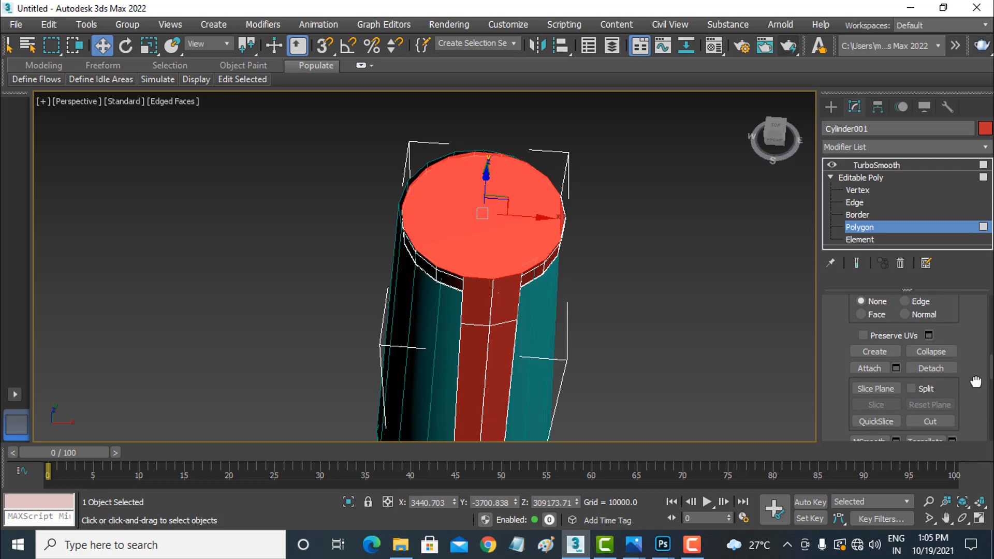
drag(976, 382, 963, 475)
drag(973, 364, 972, 385)
click(934, 359)
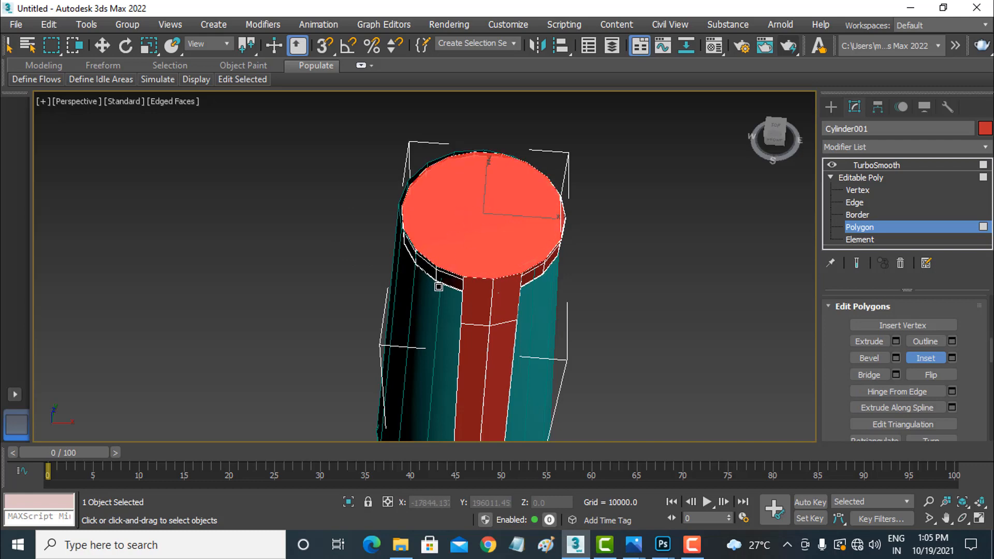
drag(500, 277, 493, 239)
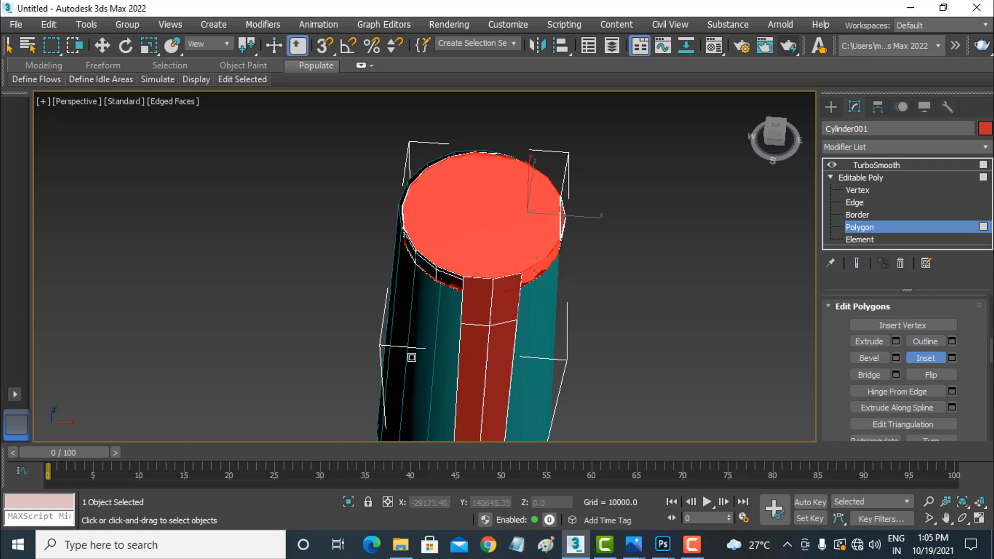
key(ctrl+z)
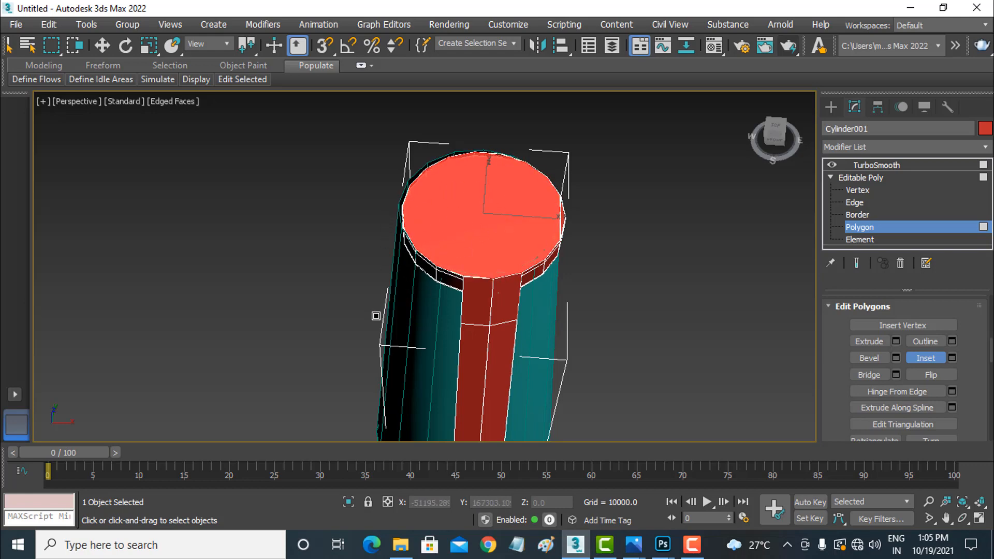
Step: Leave polygon editing and check the TurboSmooth result on the cap's top and clip joint in plain shading
click(854, 229)
key(r)
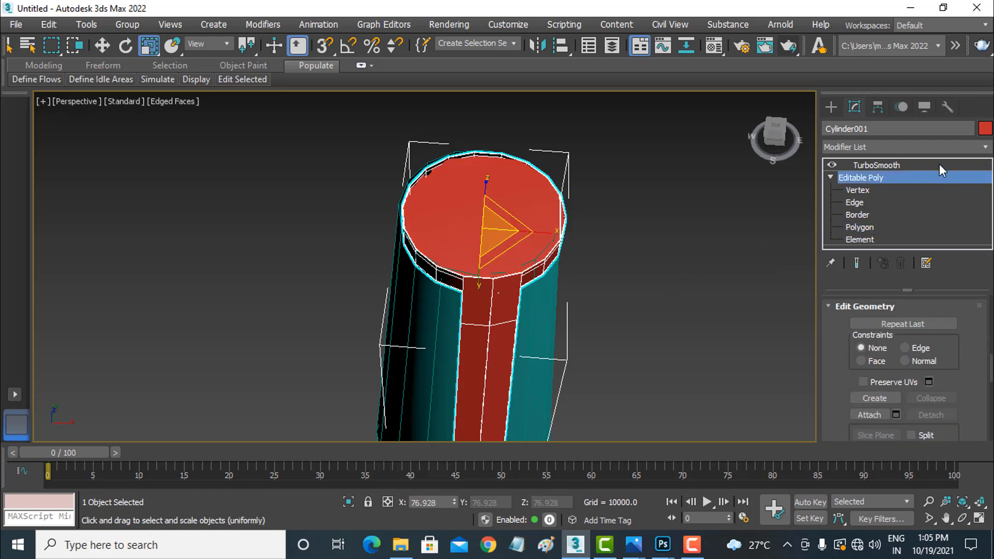
click(889, 166)
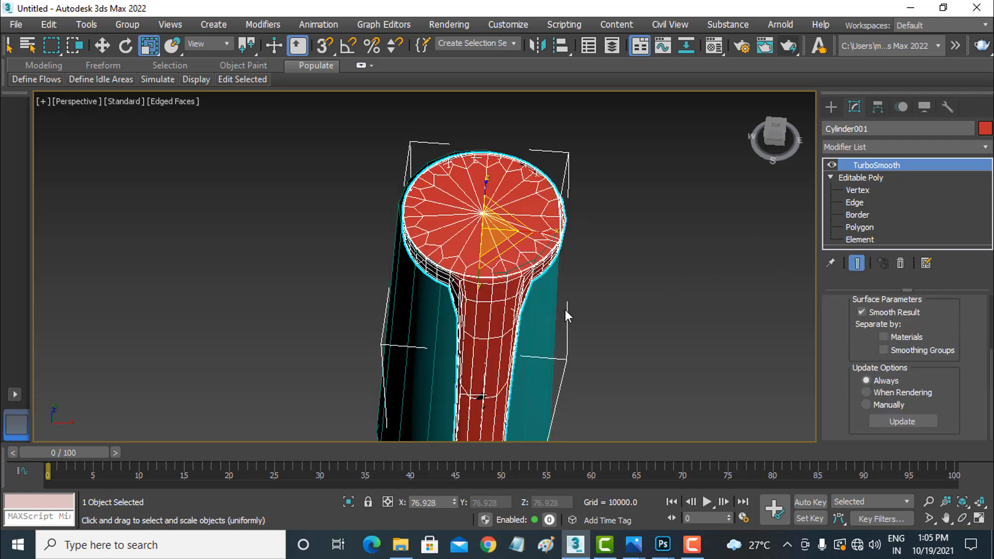
key(F4)
alt+middle_drag(558, 331, 644, 320)
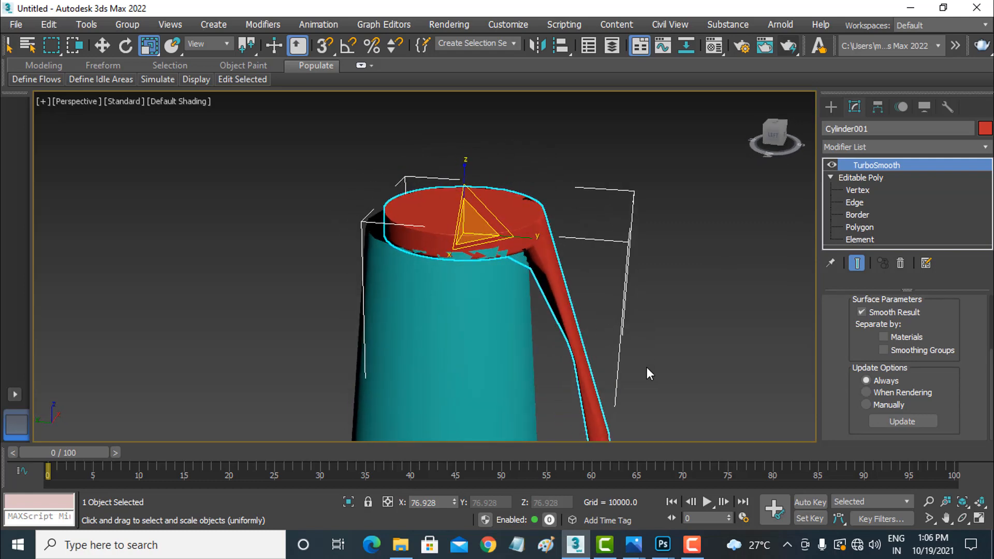
Step: Move the vertices at the clip's bend closer to the pen body, to about Y -30051
scroll(647, 371, up, 6)
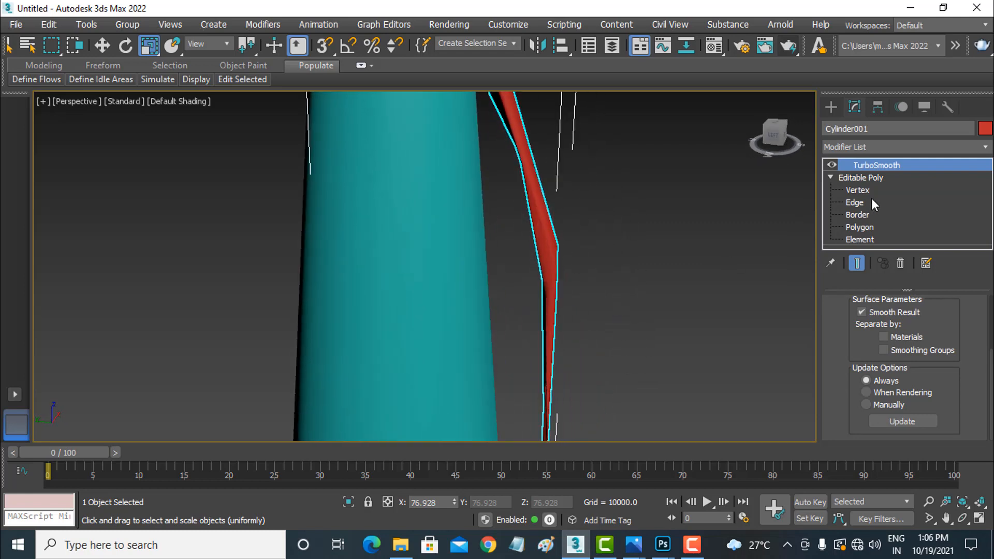
click(857, 190)
drag(606, 222, 526, 300)
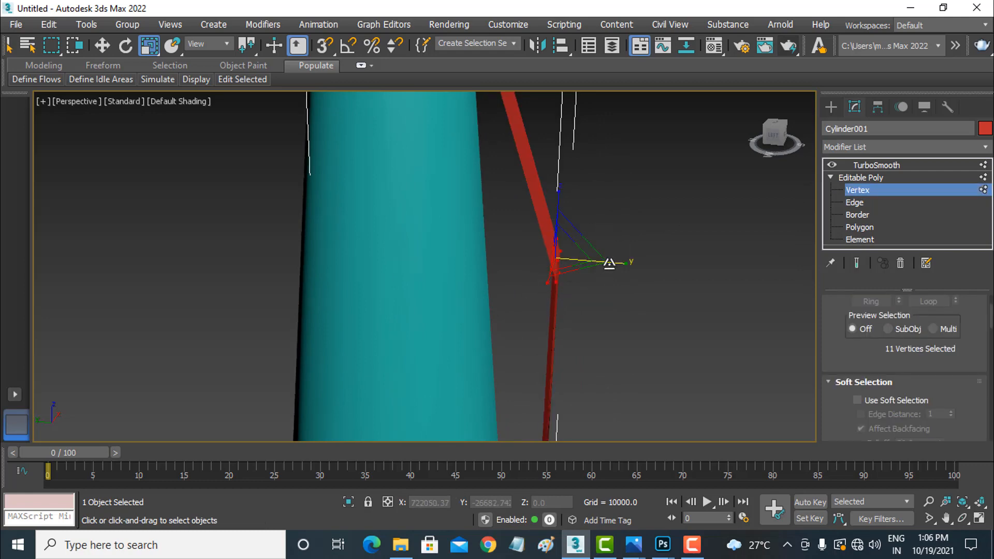
key(w)
drag(521, 253, 497, 255)
Step: Move the clip's lower tip vertices toward the pen body to about Y -31063 and leave vertex editing
scroll(608, 343, down, 5)
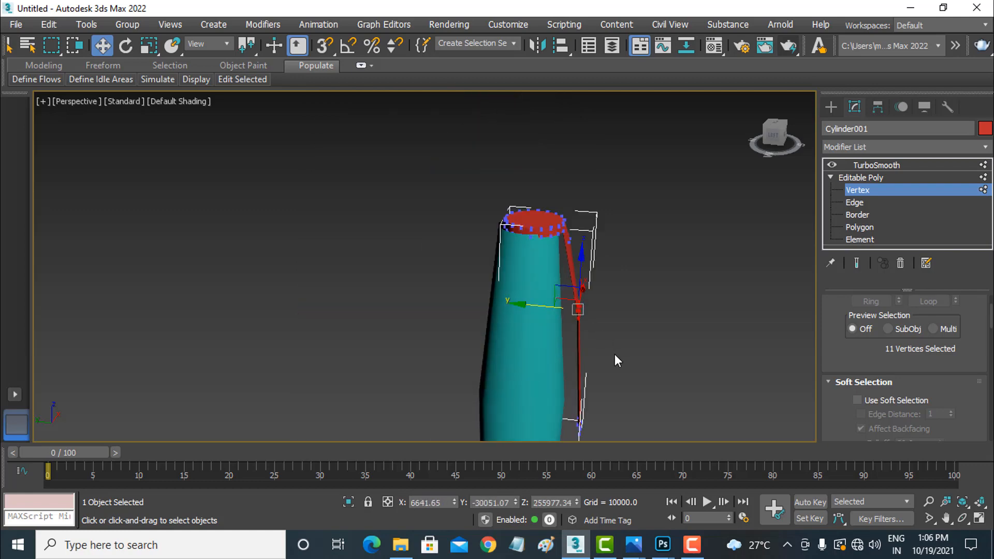
middle_drag(615, 354, 620, 324)
scroll(616, 319, up, 4)
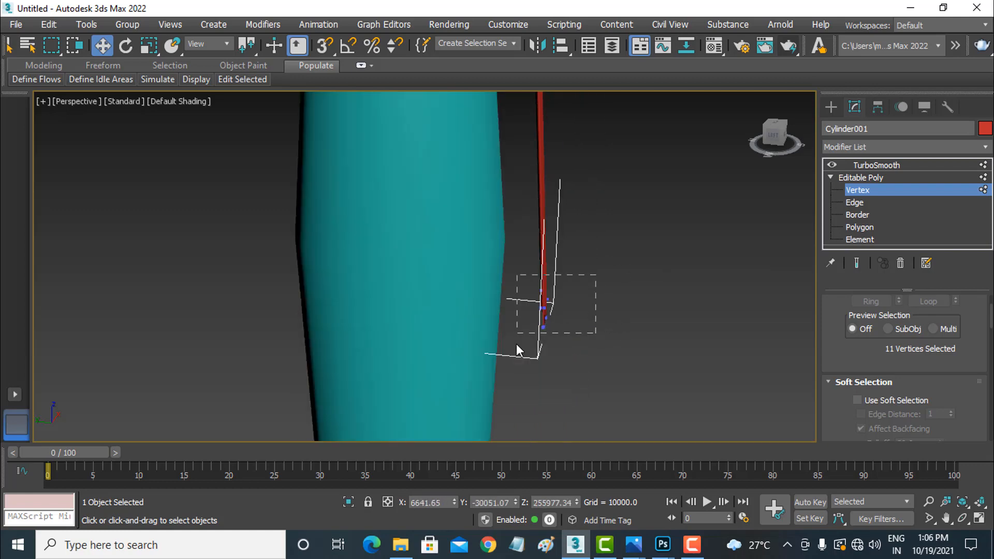
drag(517, 344, 500, 312)
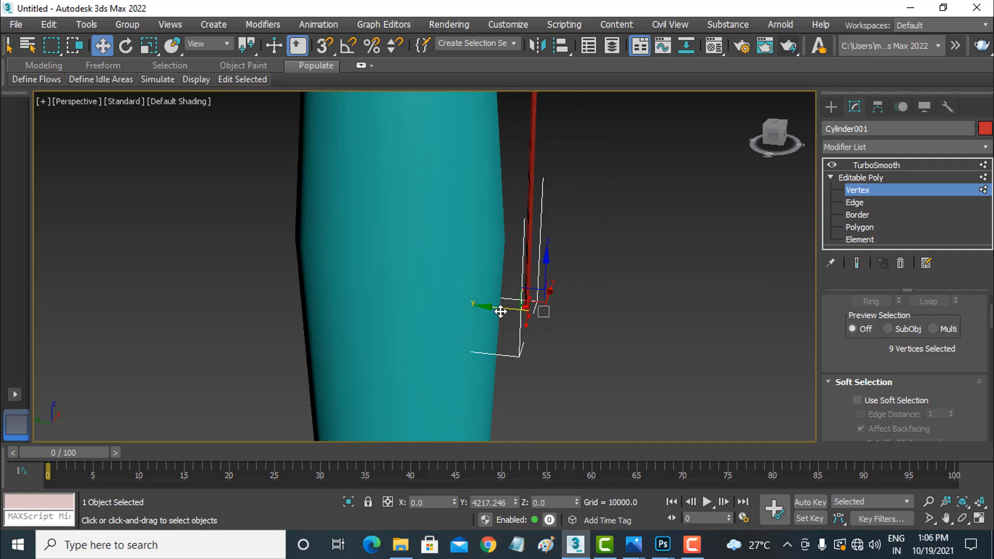
scroll(595, 288, down, 6)
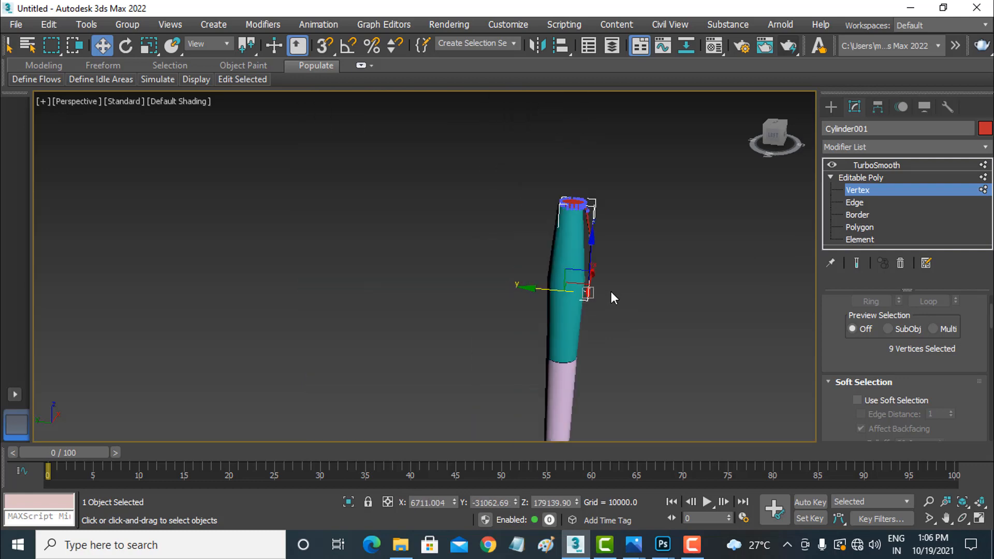
alt+middle_drag(611, 292, 551, 288)
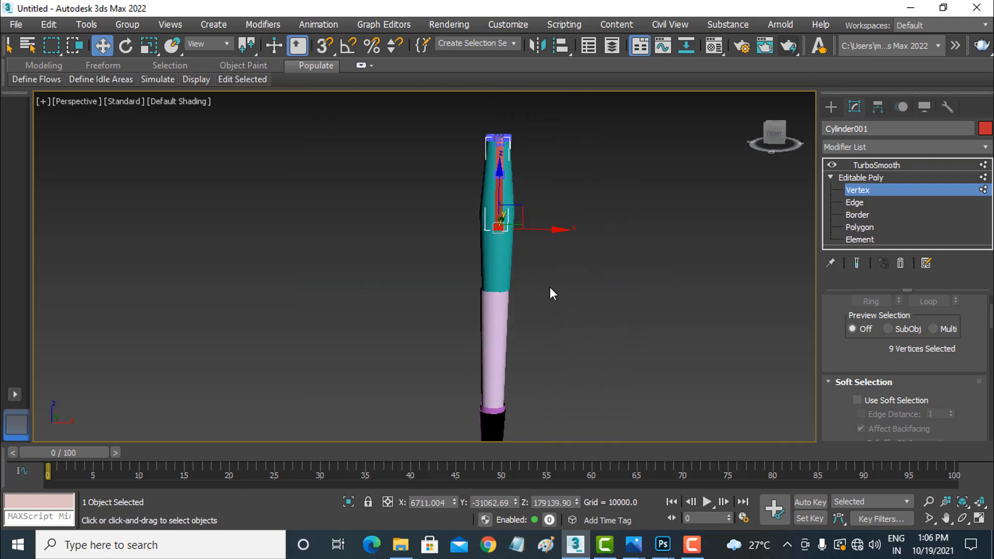
click(857, 189)
Step: Compare the whole pen model with the pen.jpeg reference photo in Photos, then return to 3ds Max
mouse_move(602, 333)
middle_down()
mouse_move(595, 273)
mouse_move(595, 329)
middle_up()
scroll(594, 282, down, 2)
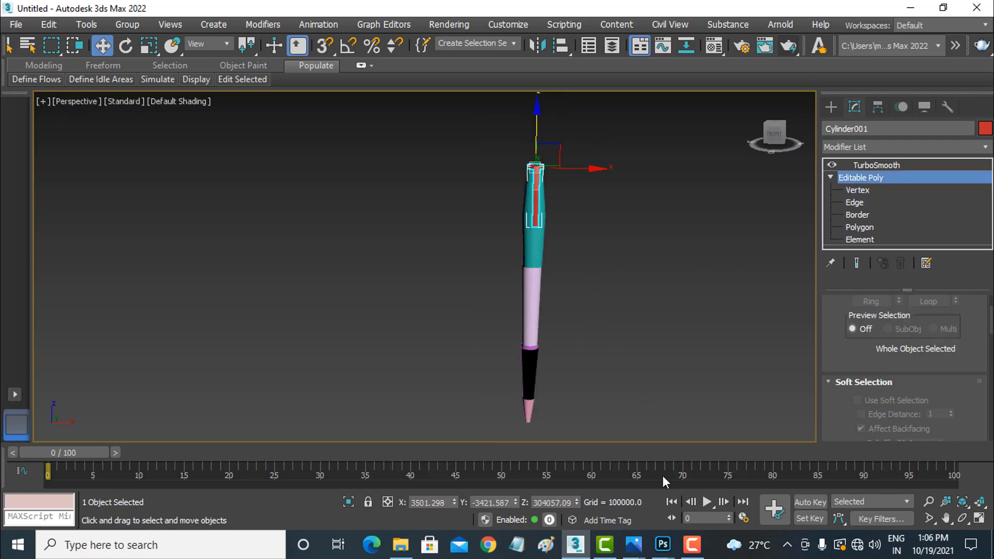
click(634, 544)
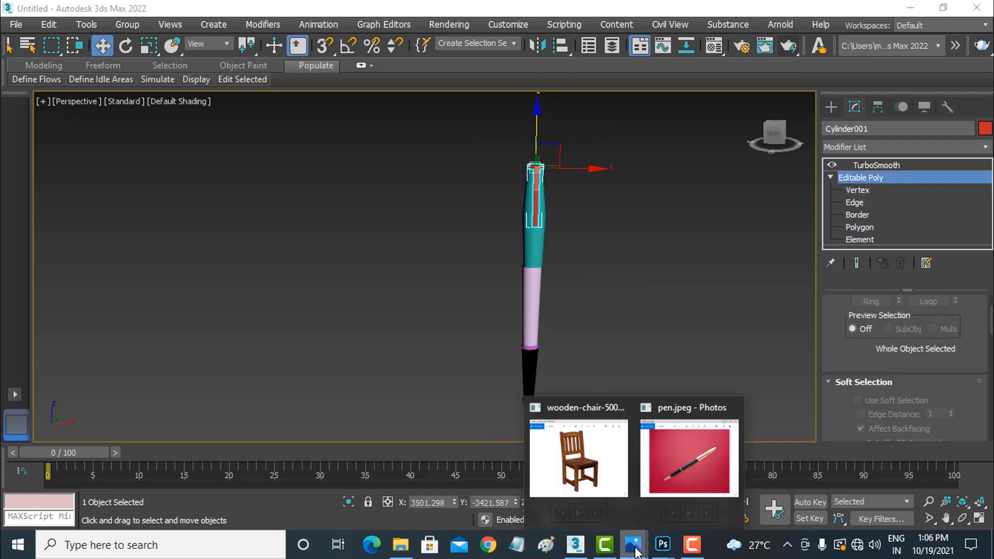
click(684, 461)
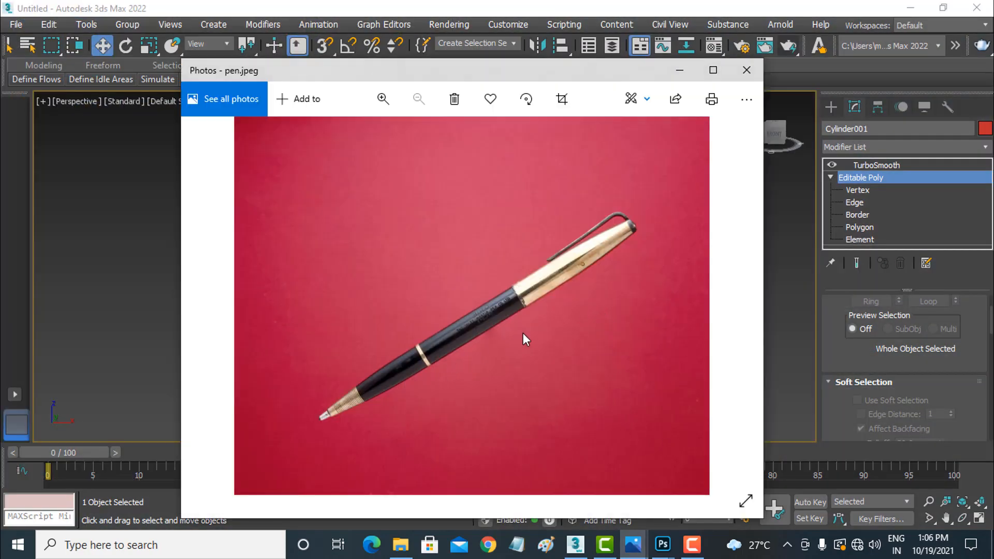
click(607, 56)
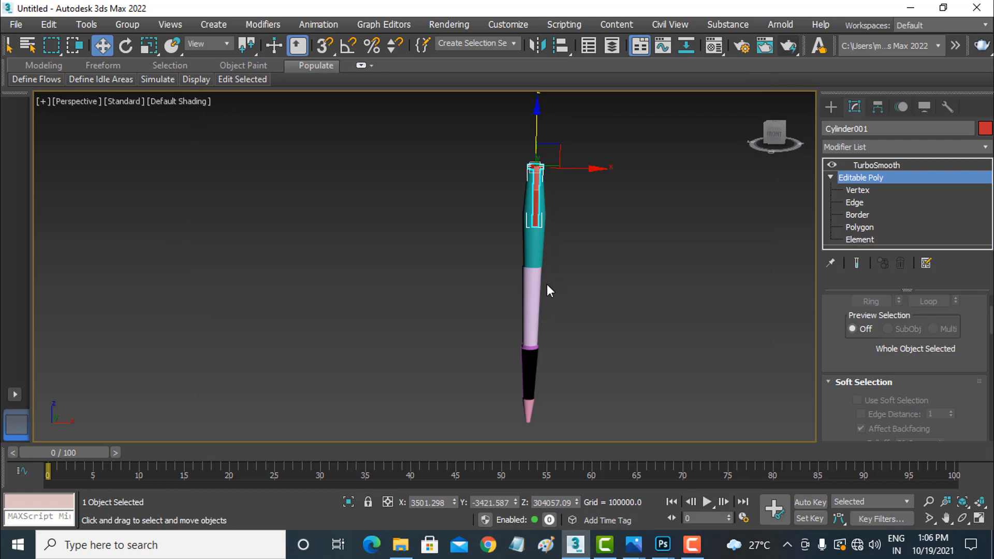
Step: Select the pen's upper barrel and black grip, and set the first sample material, 01 - Default, to the Glossy Paint preset
click(536, 293)
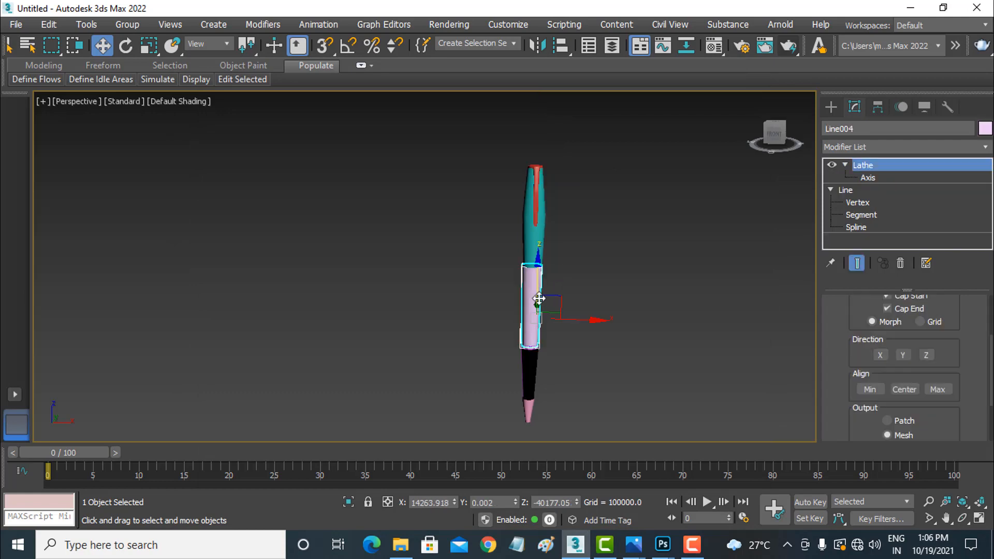
ctrl+click(536, 365)
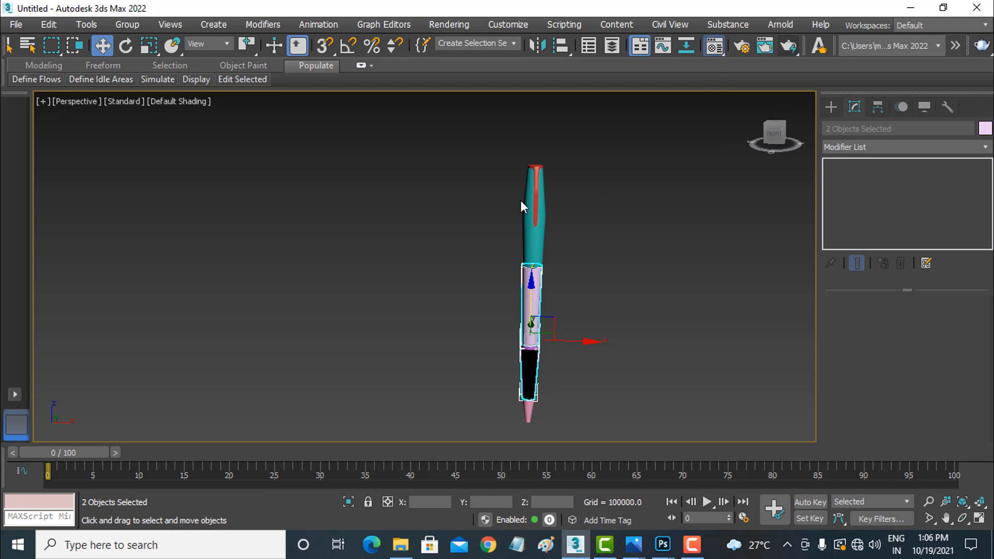
key(m)
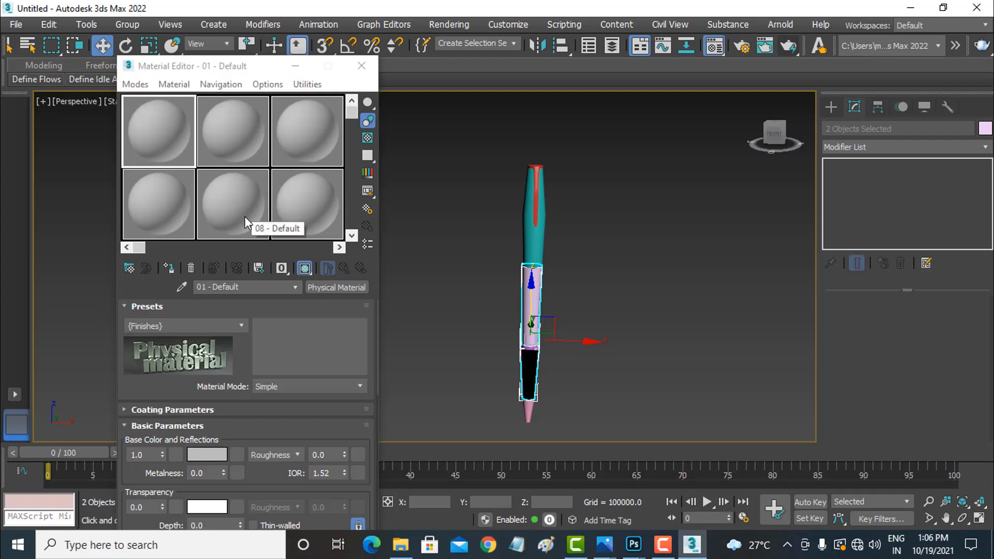
click(233, 330)
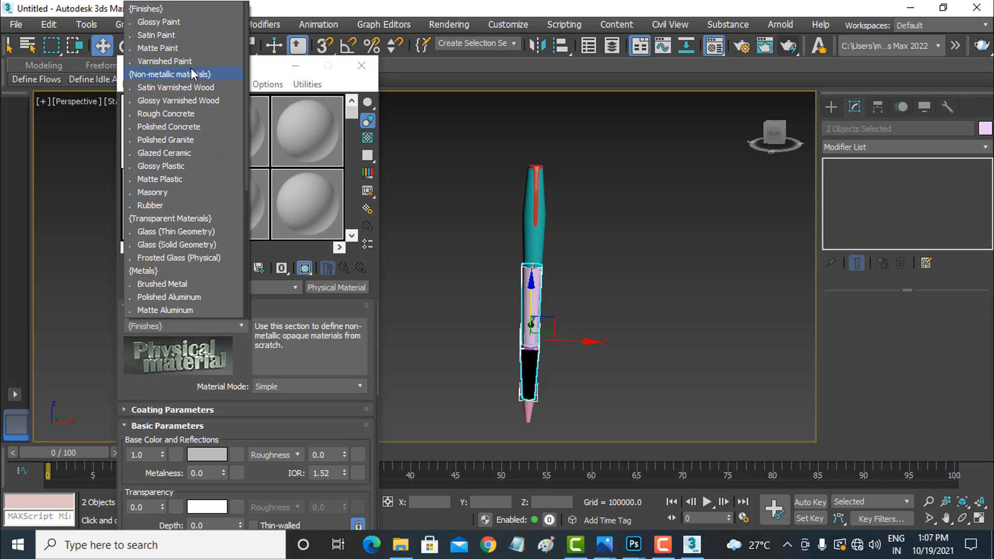
click(188, 22)
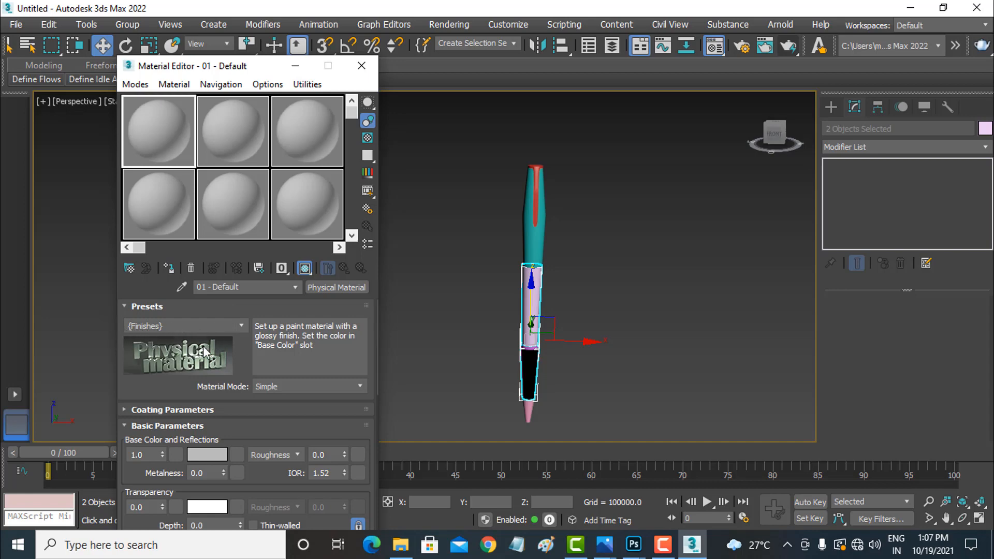
scroll(203, 352, down, 1)
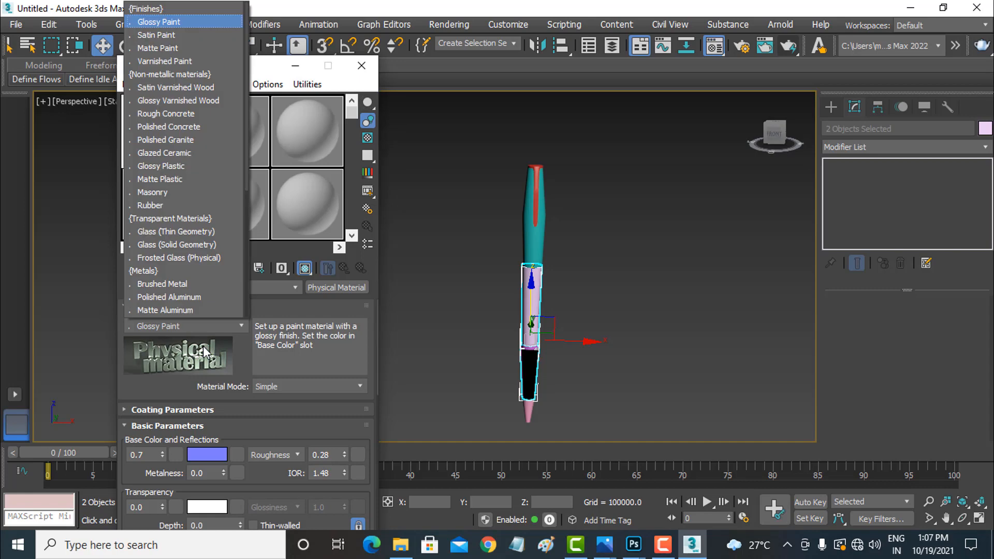
click(182, 22)
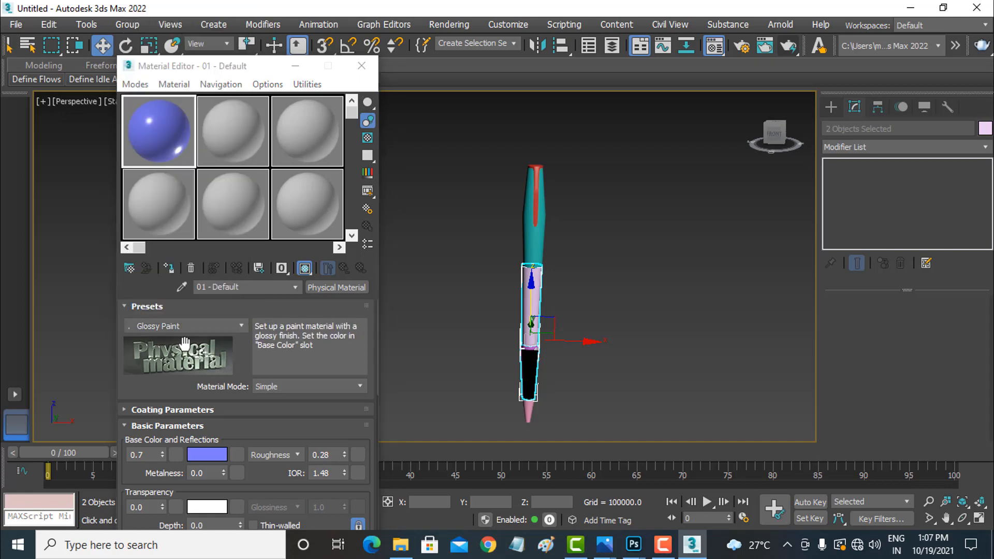
Step: Set the glossy paint's base color to black, assign the material to the selected barrel and grip, and clear the selection
click(213, 456)
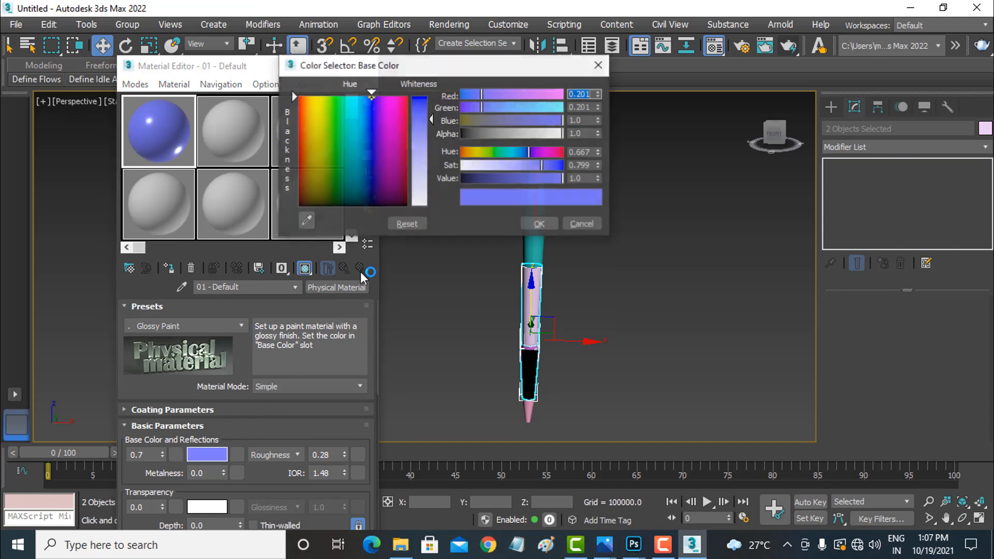
drag(375, 145, 409, 208)
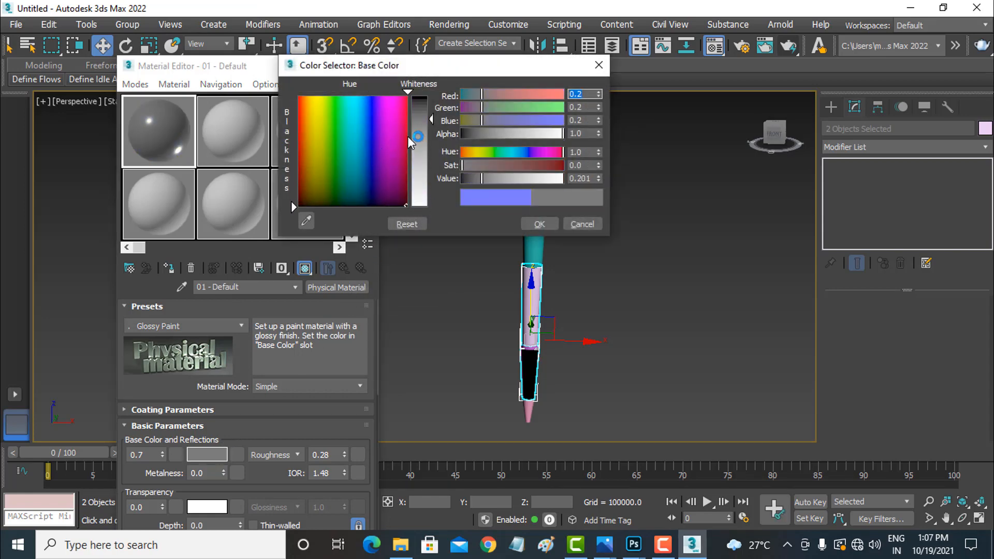
drag(421, 118, 421, 93)
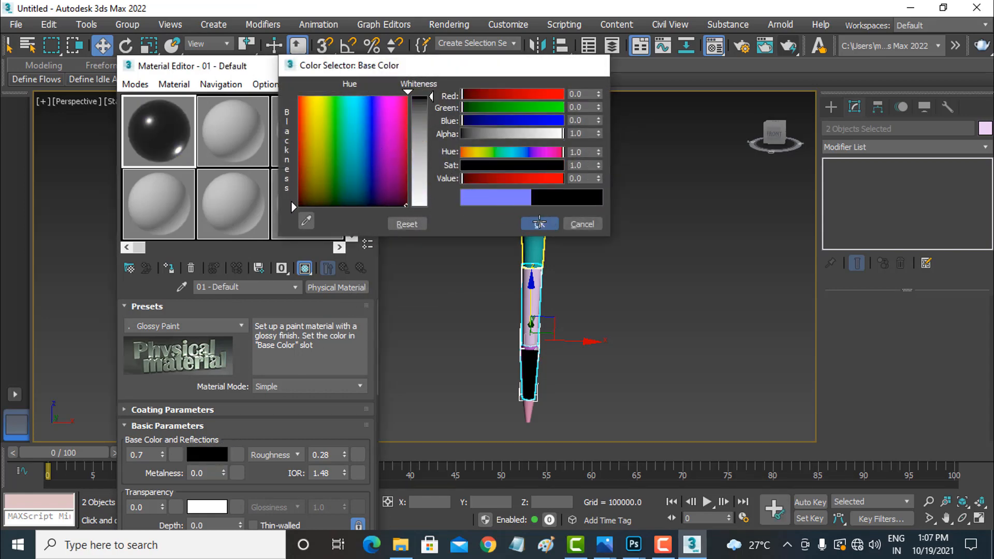
click(539, 223)
click(170, 269)
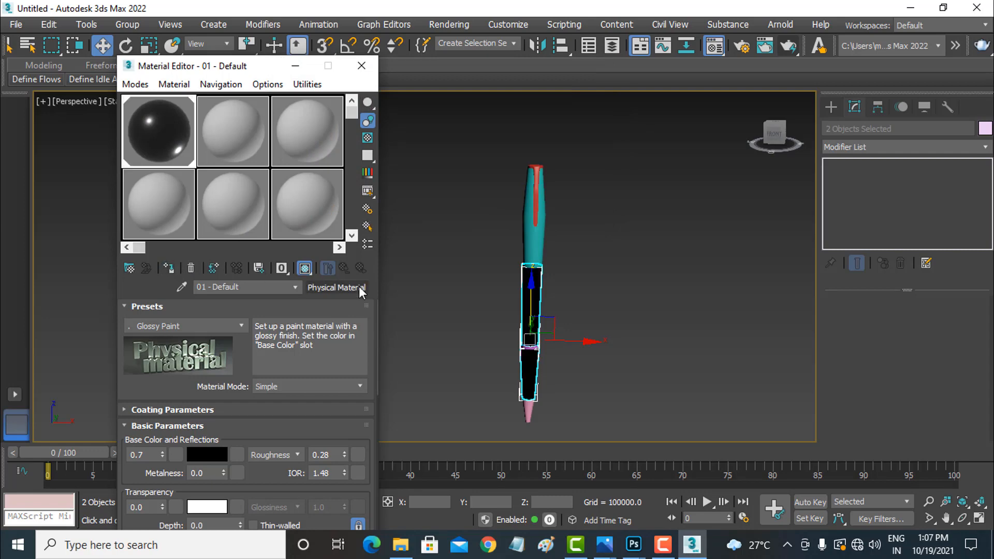
click(578, 322)
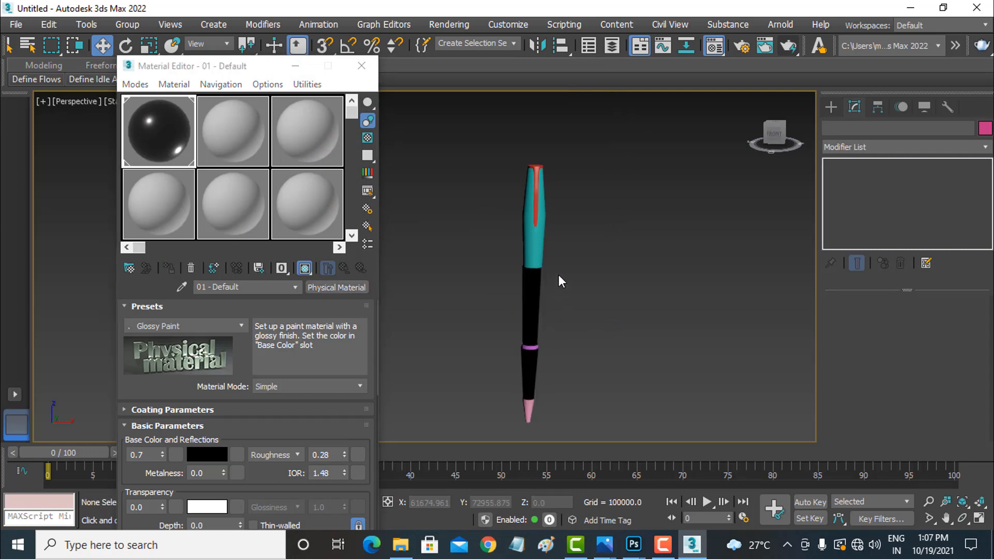
Step: Compare the ring and metal parts with the pen.jpeg reference photo in Photos, and return to 3ds Max
scroll(544, 352, up, 5)
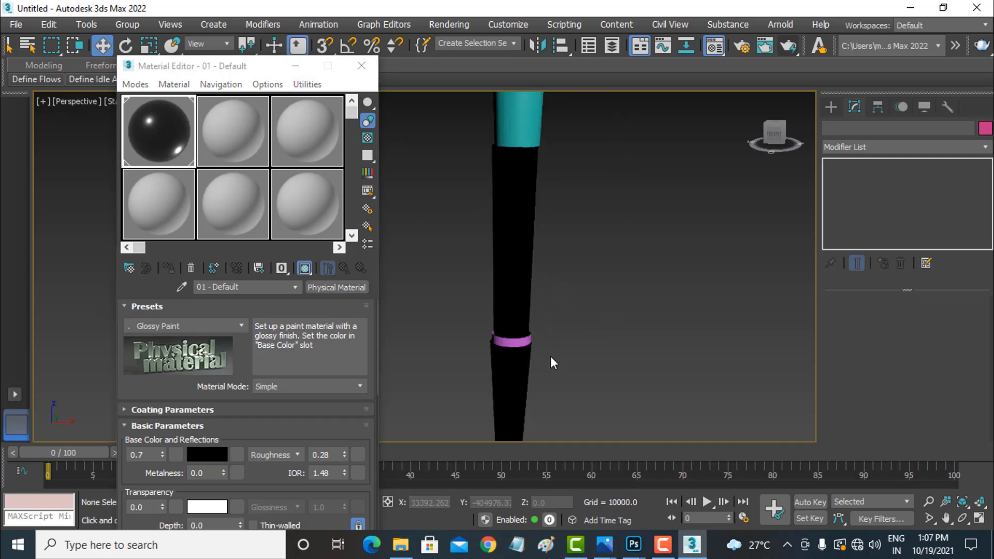
mouse_move(604, 545)
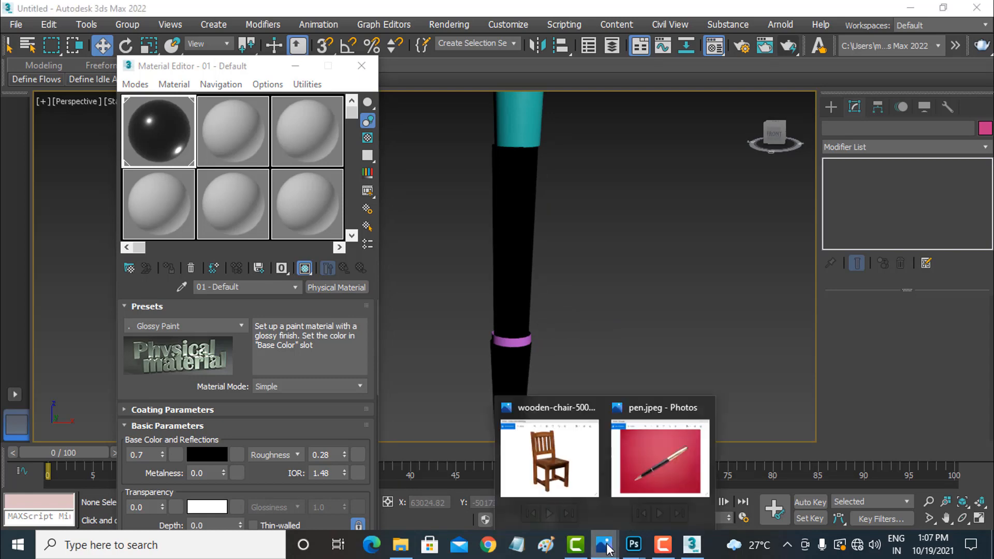
click(611, 491)
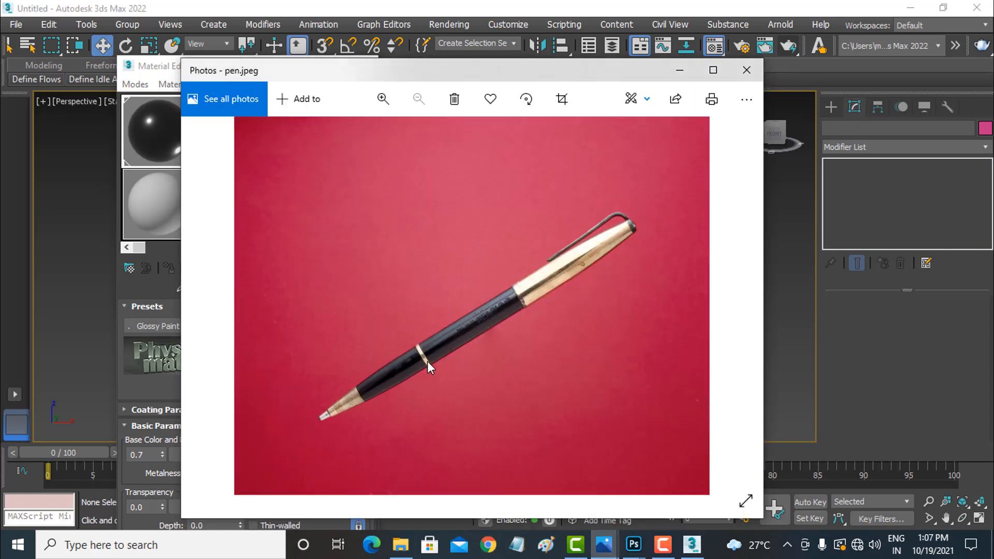
click(694, 6)
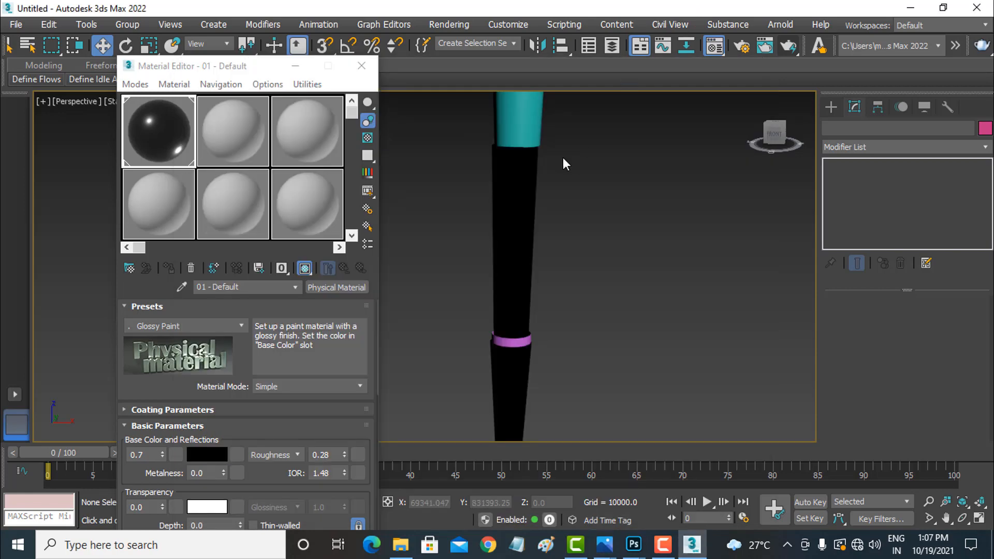
Step: Select the pen's tip, middle ring, upper cap body and red pocket clip together
middle_drag(564, 362, 574, 264)
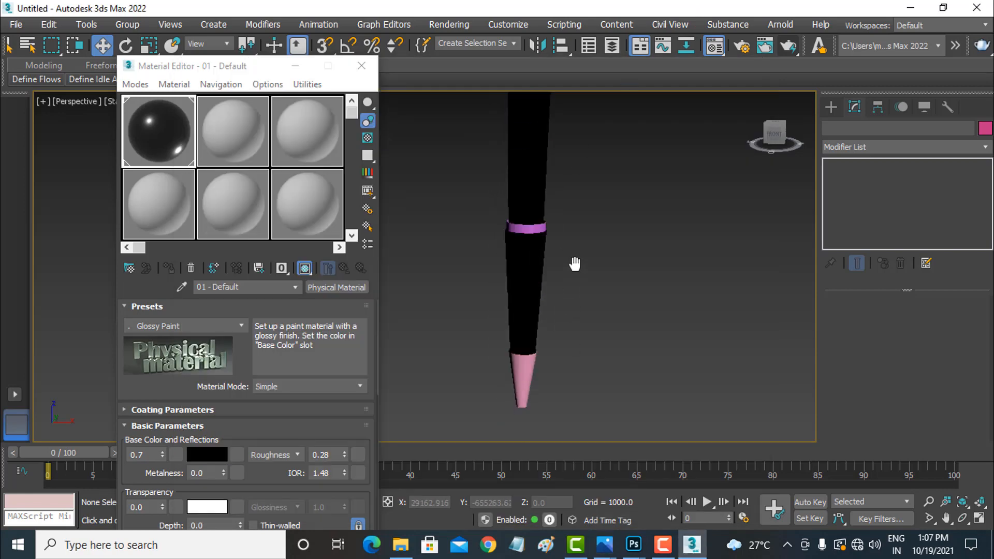
click(531, 366)
ctrl+click(546, 228)
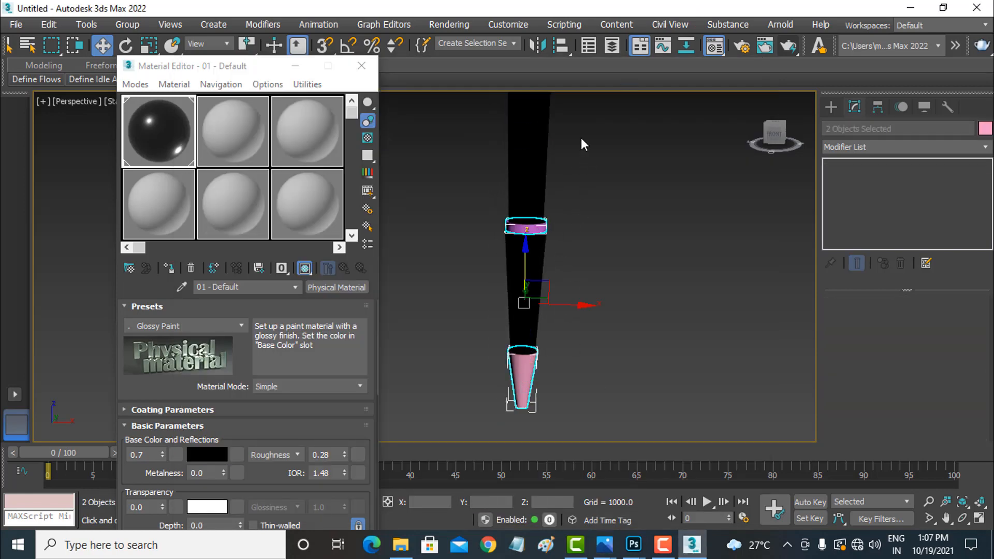
middle_drag(581, 138, 570, 262)
ctrl+click(550, 183)
middle_drag(576, 173, 579, 328)
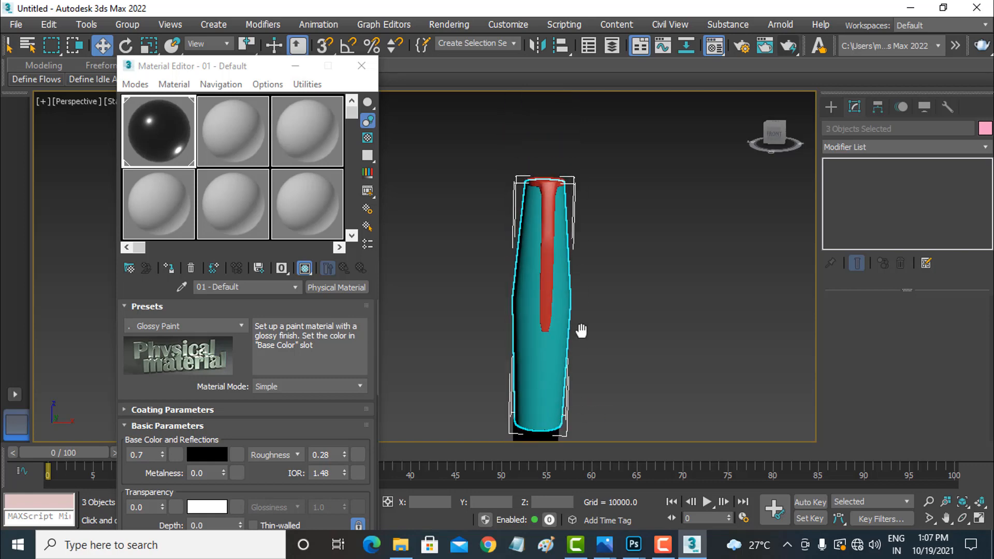
ctrl+click(548, 248)
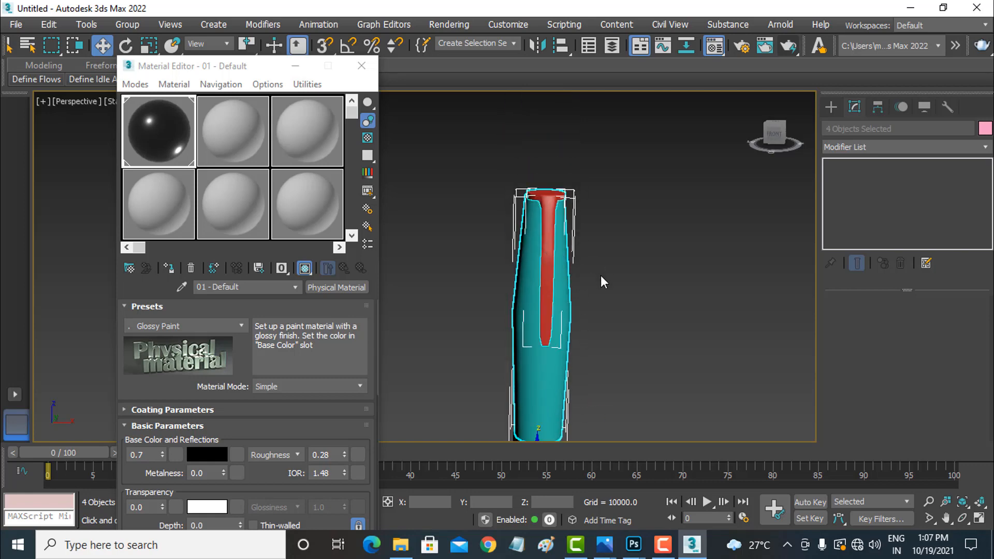
middle_drag(602, 277, 607, 258)
Step: Give the second sample material, 02 - Default, the Gold preset, assign it to the selected parts, and deselect them
click(249, 136)
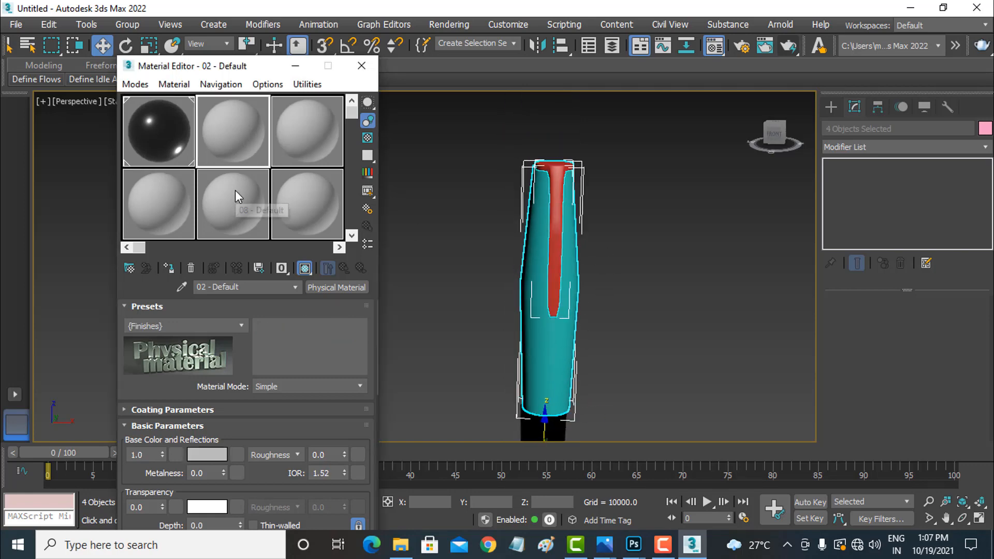
click(228, 324)
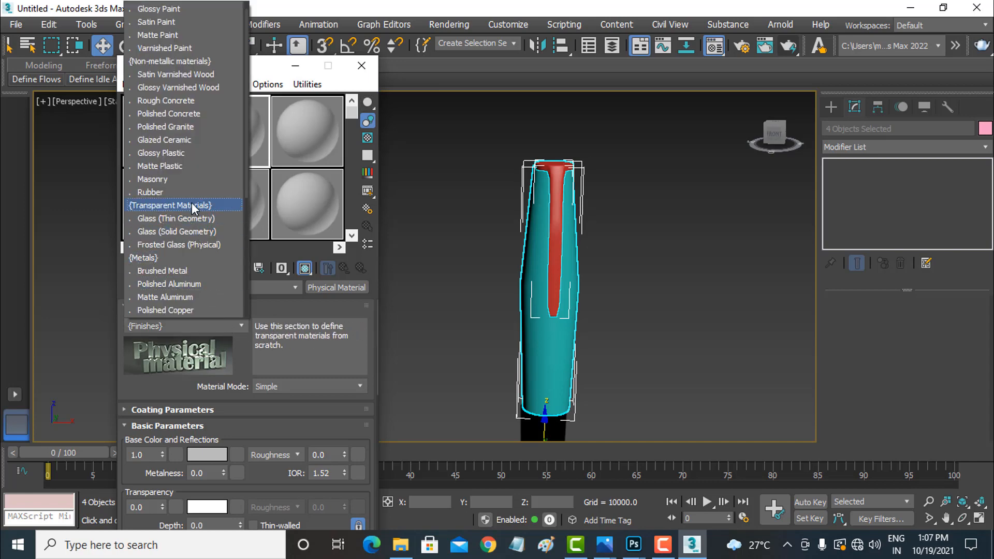
scroll(190, 216, down, 3)
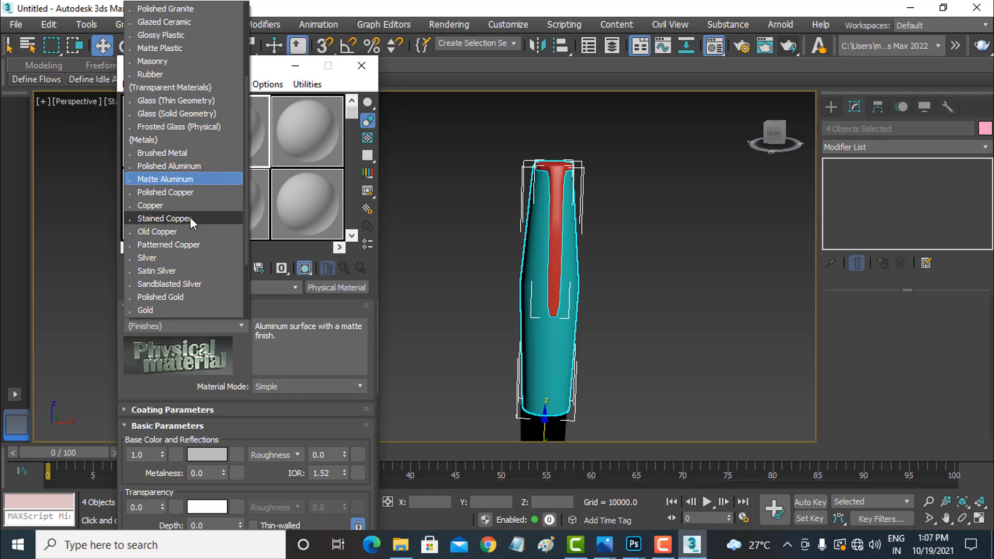
scroll(191, 218, down, 1)
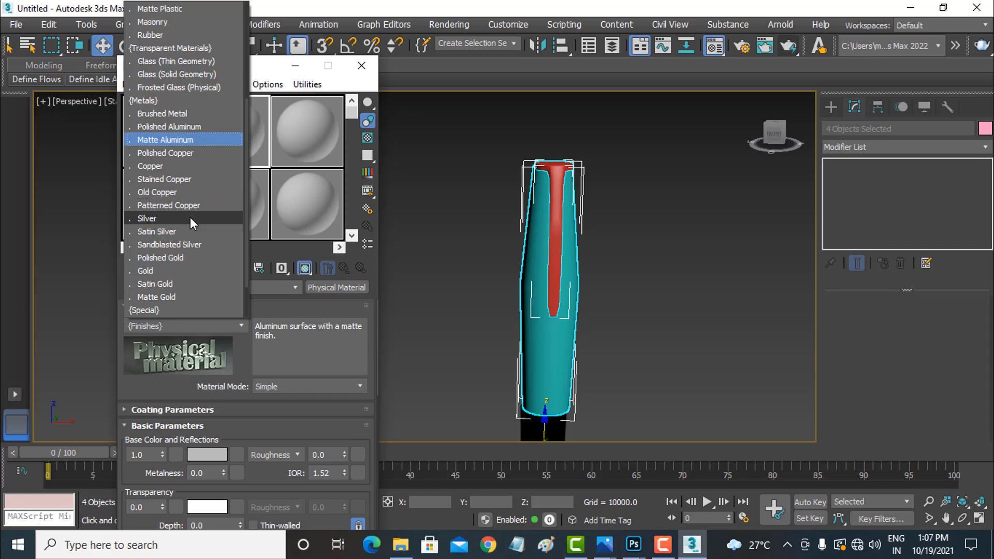
click(185, 271)
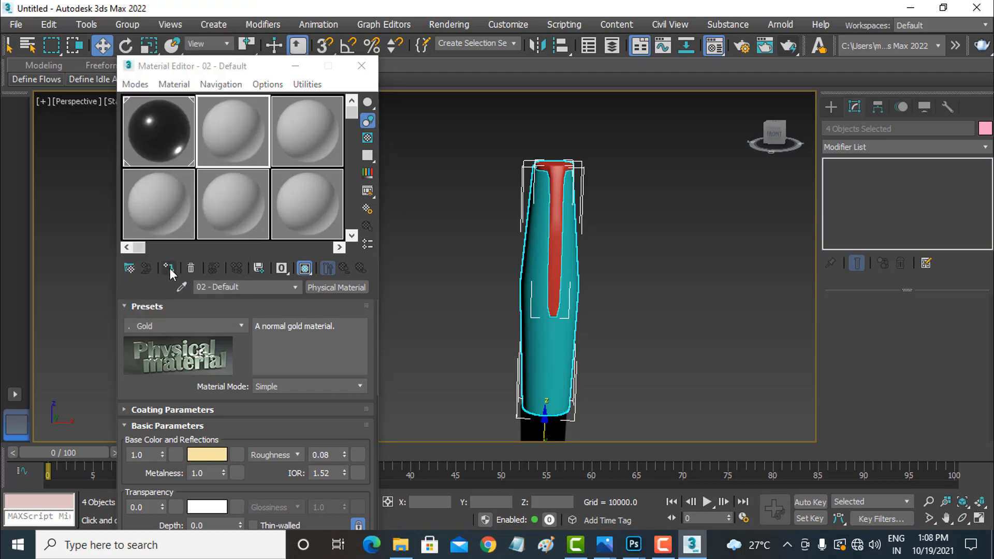
click(168, 269)
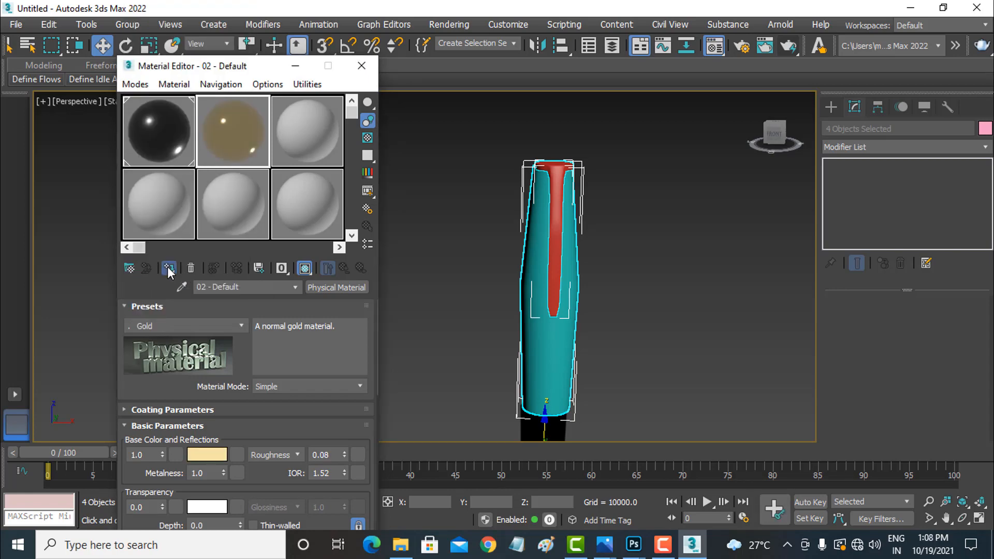
middle_drag(616, 296, 565, 344)
scroll(622, 300, down, 4)
middle_drag(640, 322, 627, 266)
click(620, 288)
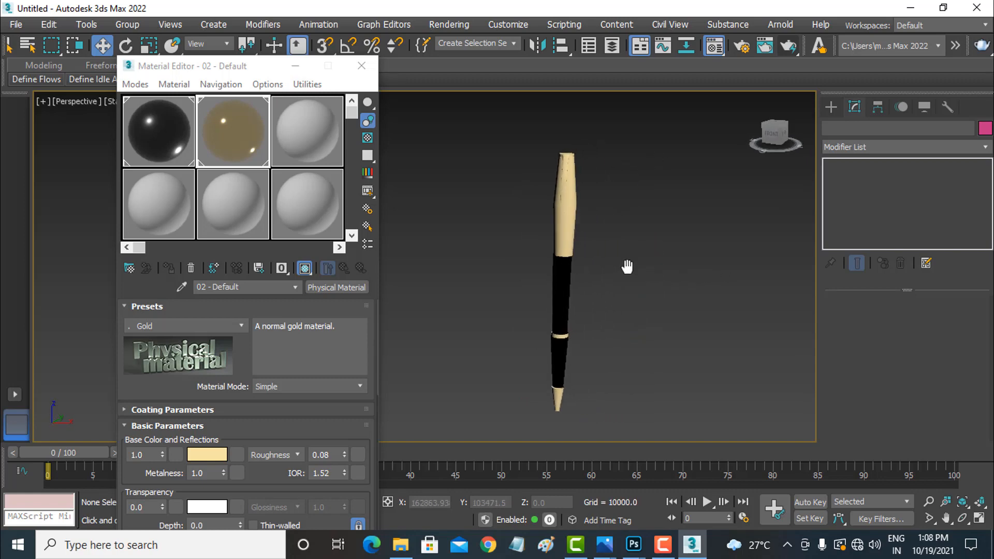
Step: Start a test render of the whole pen in the Perspective view, then stop it and close the render window
click(788, 45)
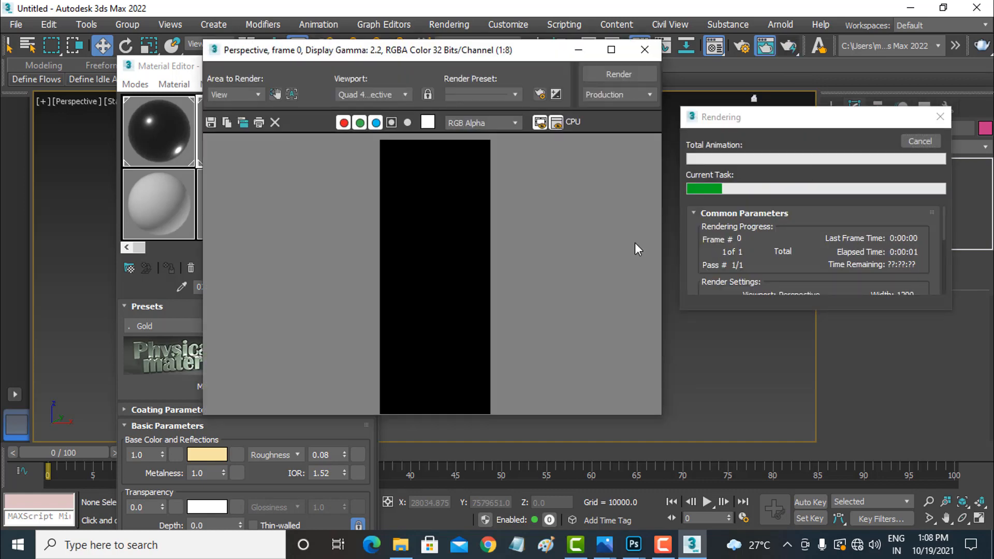
click(905, 138)
click(645, 50)
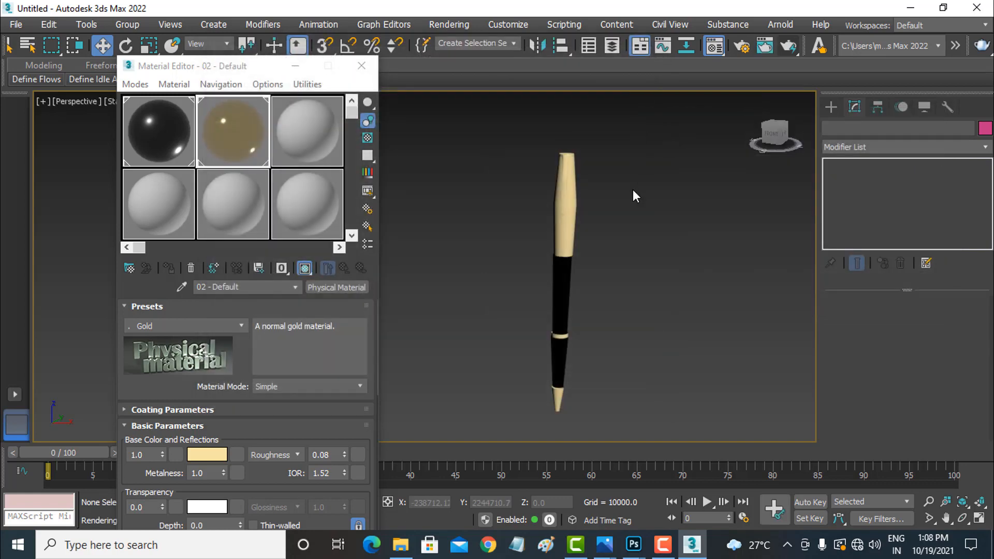
Step: Show the safe frame, close the Material Editor, and frame the whole pen upright inside the render area
key(shift+f)
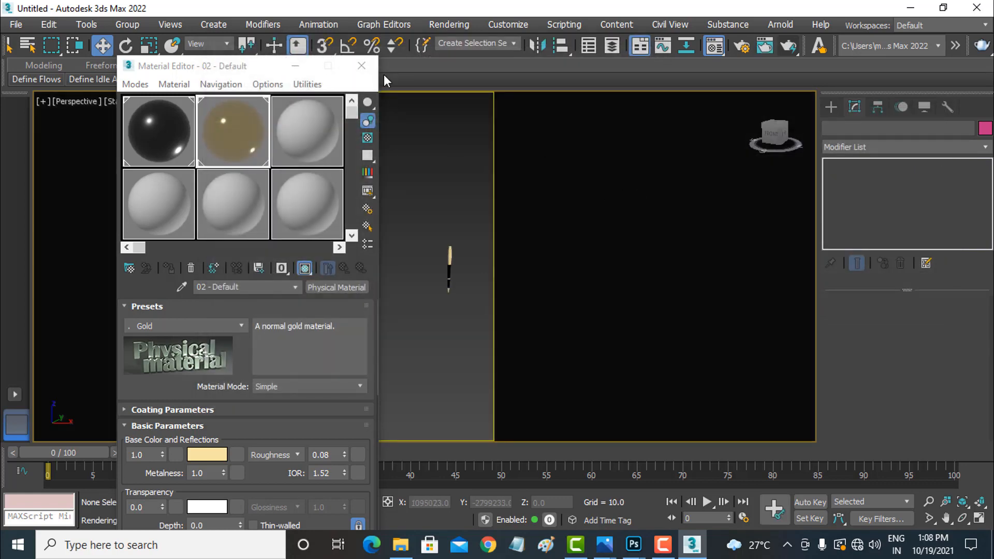
click(361, 68)
scroll(461, 259, up, 5)
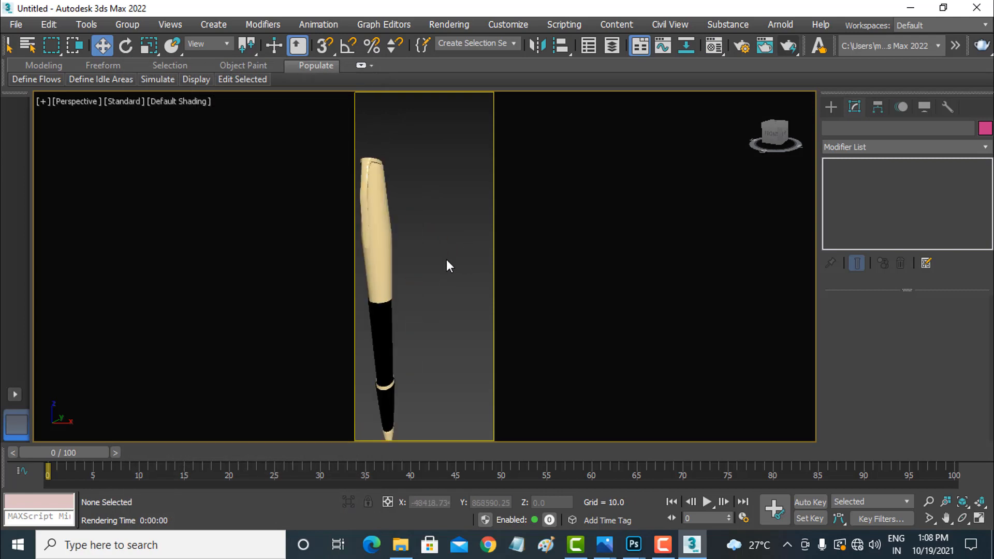
middle_drag(436, 257, 444, 244)
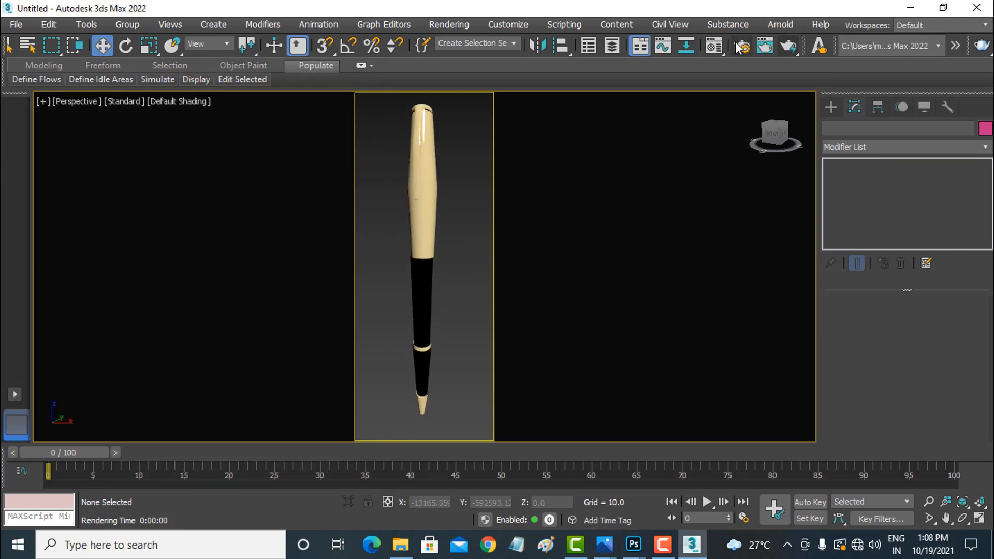
Step: Test-render the pen as framed in the safe area, then cancel the render and close its window
click(784, 47)
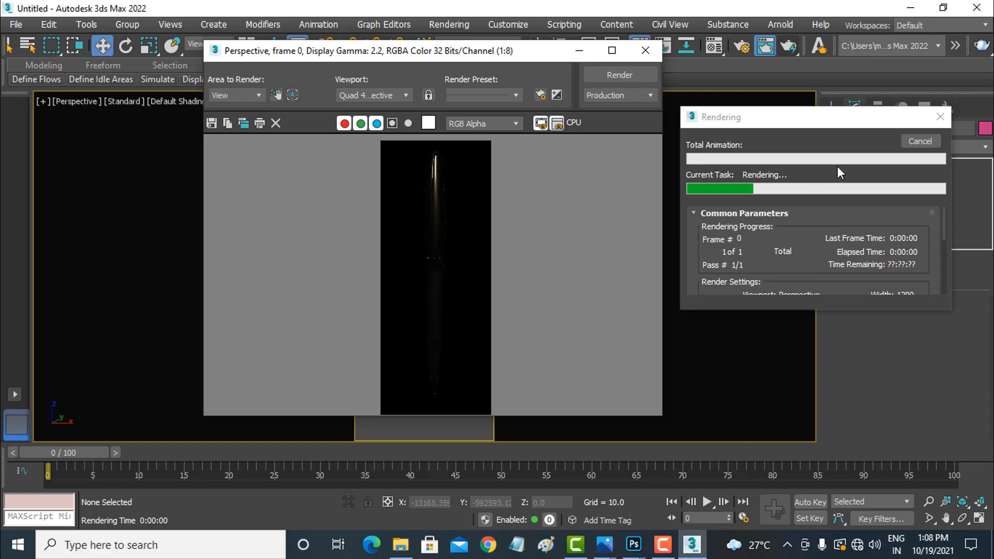
click(912, 140)
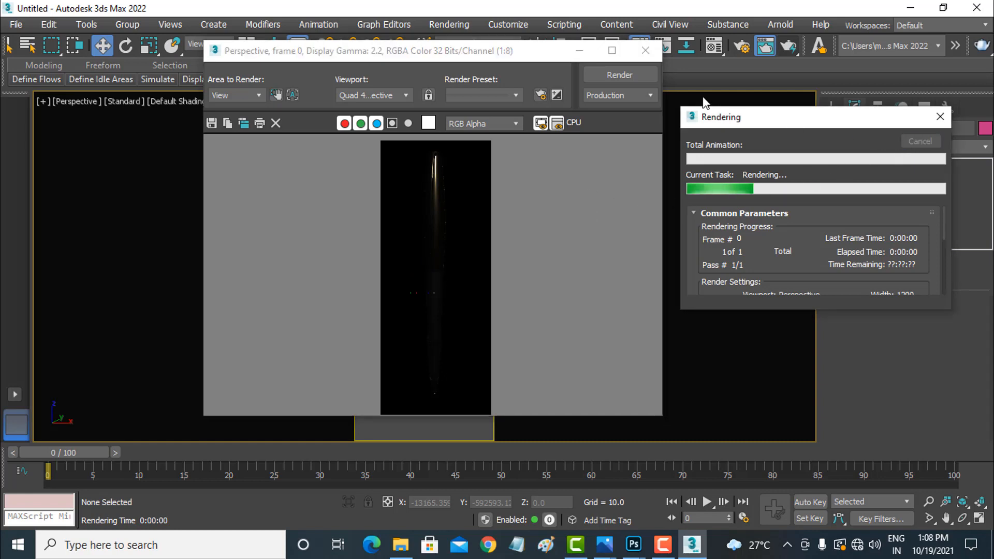
click(646, 52)
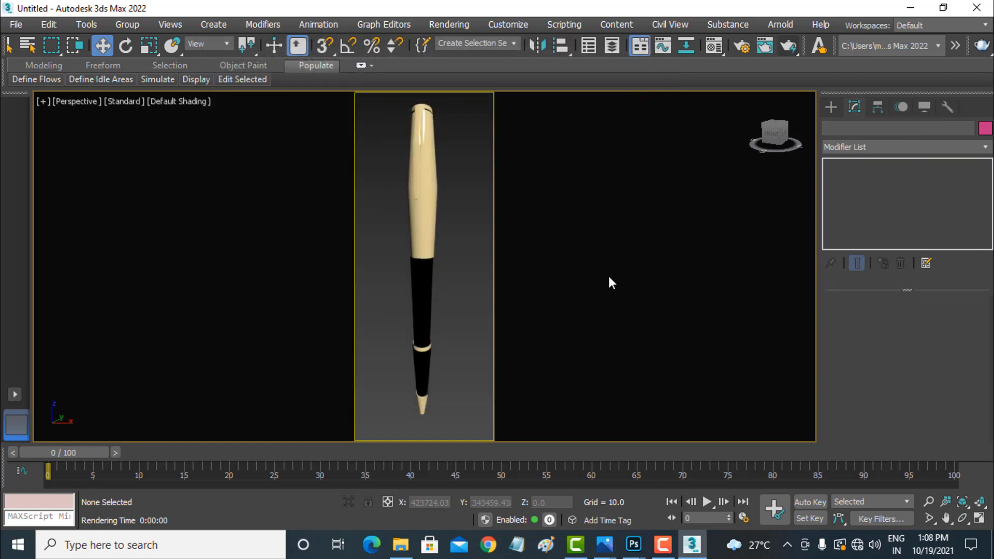
Step: Set the HDRI Haven night-square image from the E: drive's HDRI folder as the Bitmap environment map and close the environment settings
key(8)
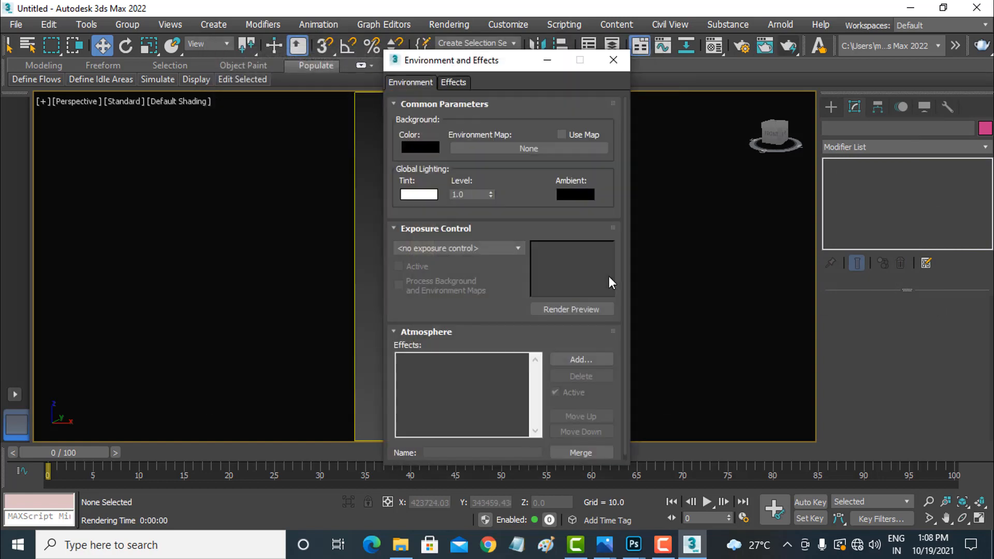
click(511, 147)
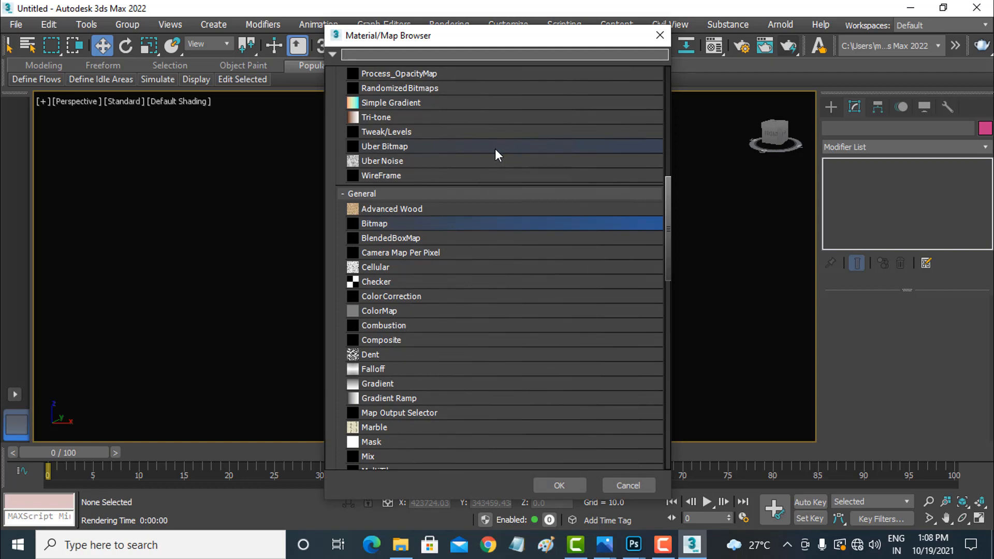
double_click(397, 223)
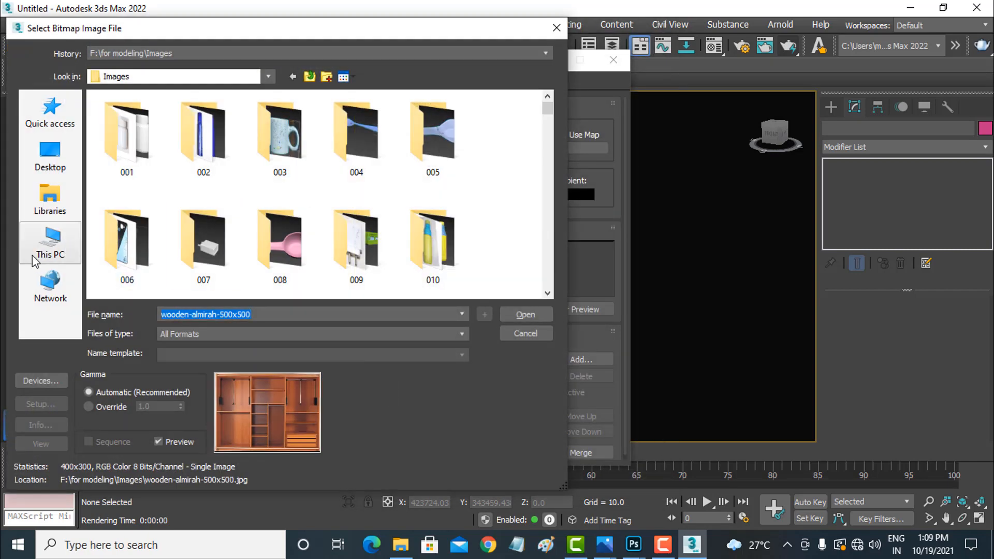
click(47, 249)
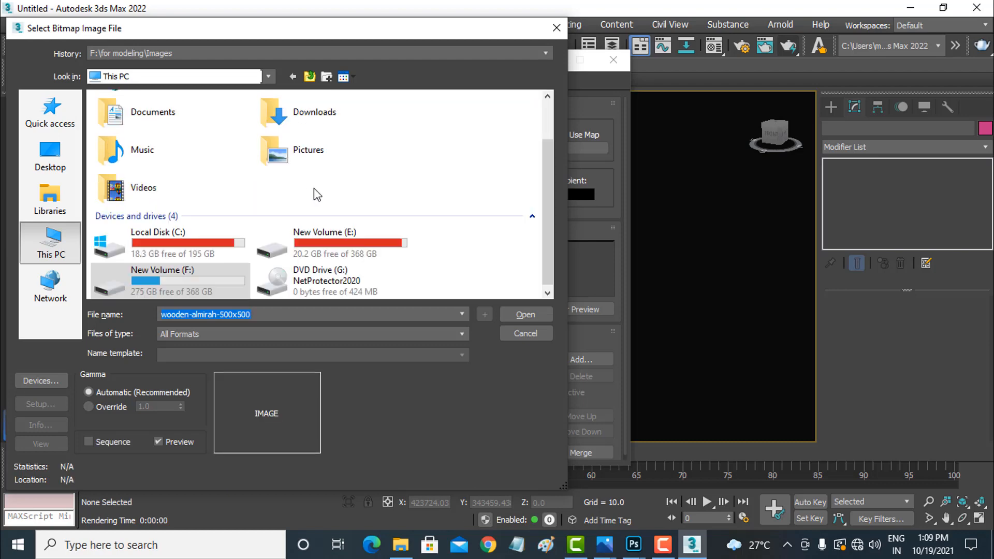
double_click(328, 236)
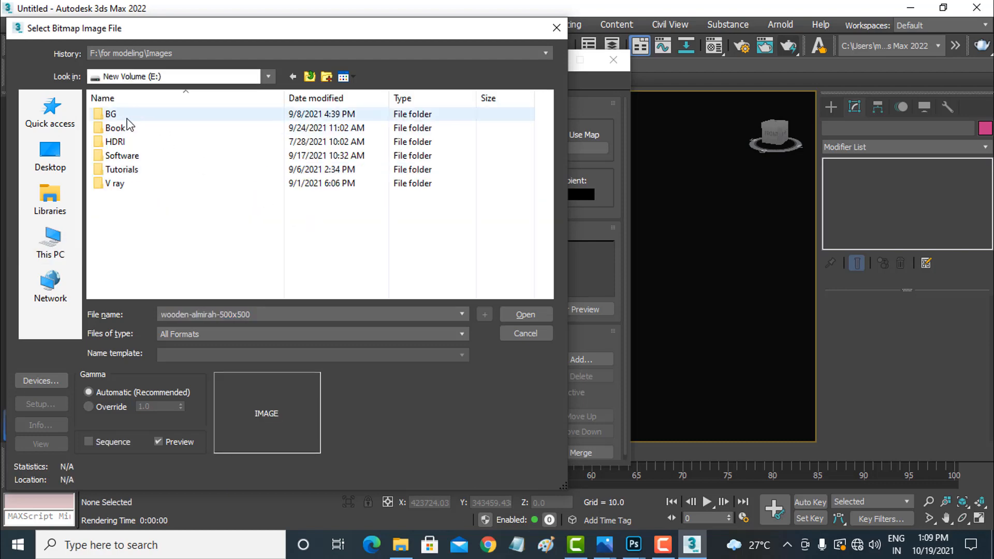
double_click(128, 116)
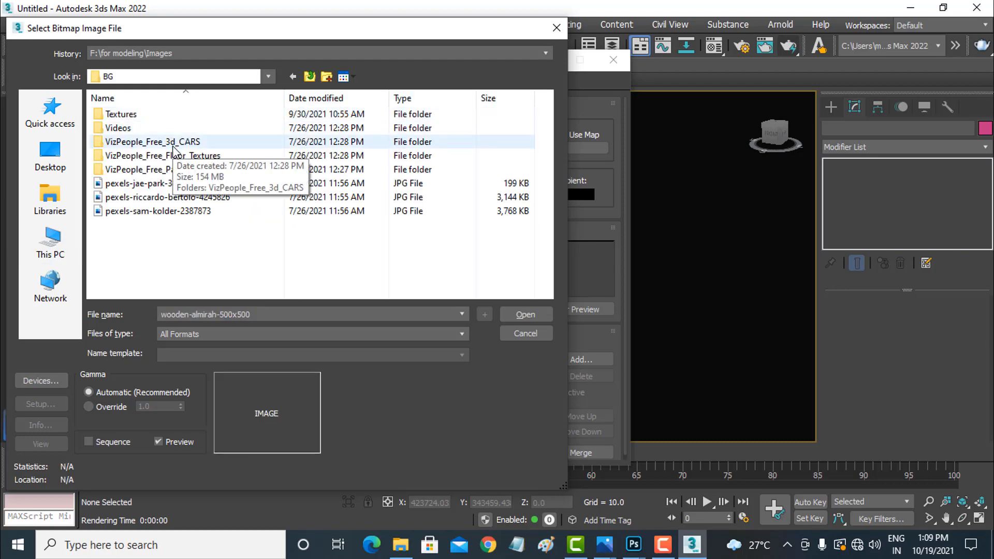
click(309, 78)
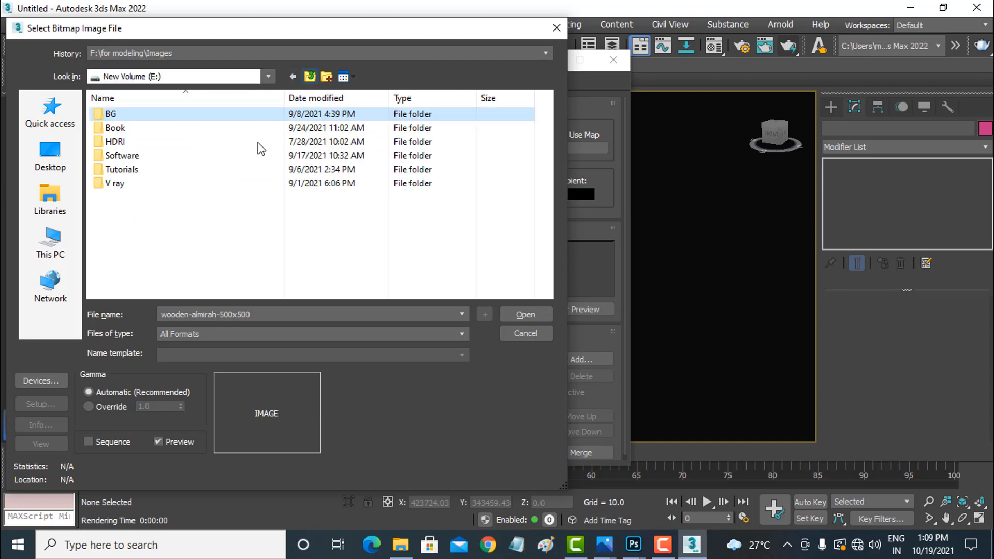
double_click(150, 145)
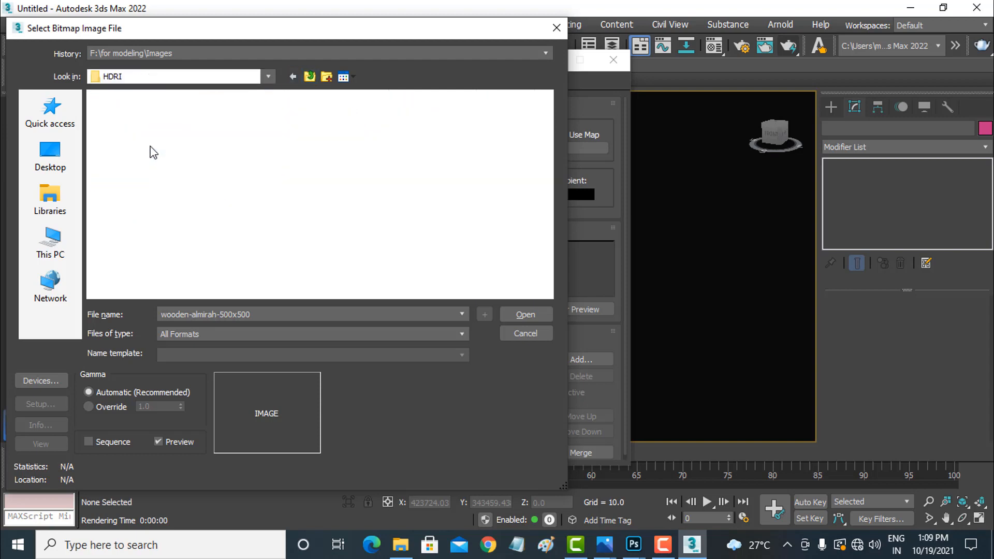
scroll(261, 189, down, 2)
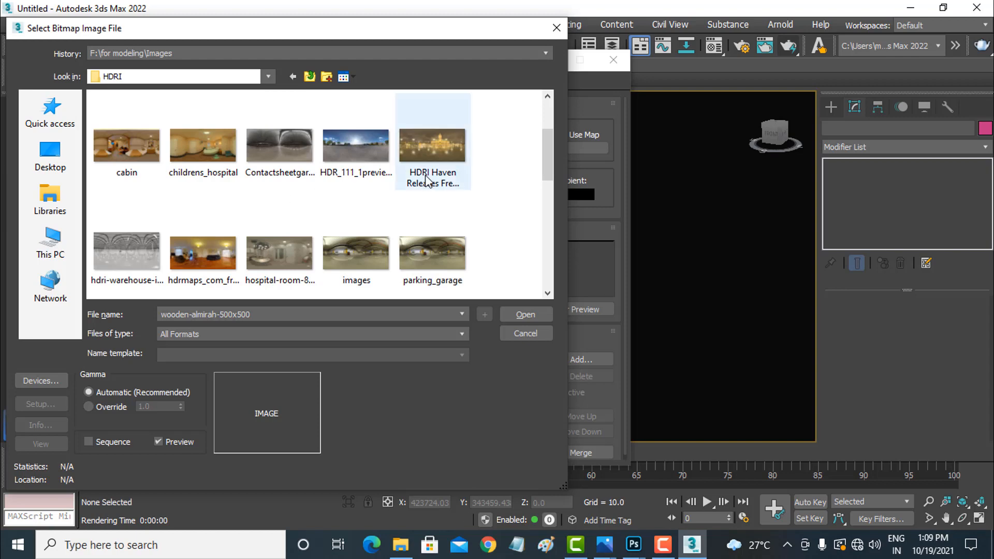
click(433, 148)
double_click(433, 147)
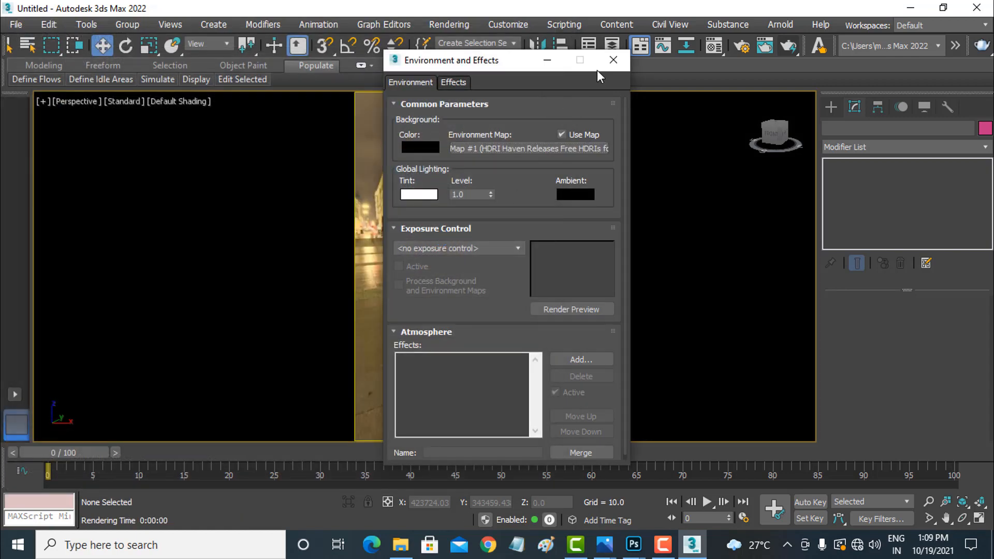
click(608, 64)
Step: Test-render the pen against the environment background, then cancel the render and close its window
click(788, 46)
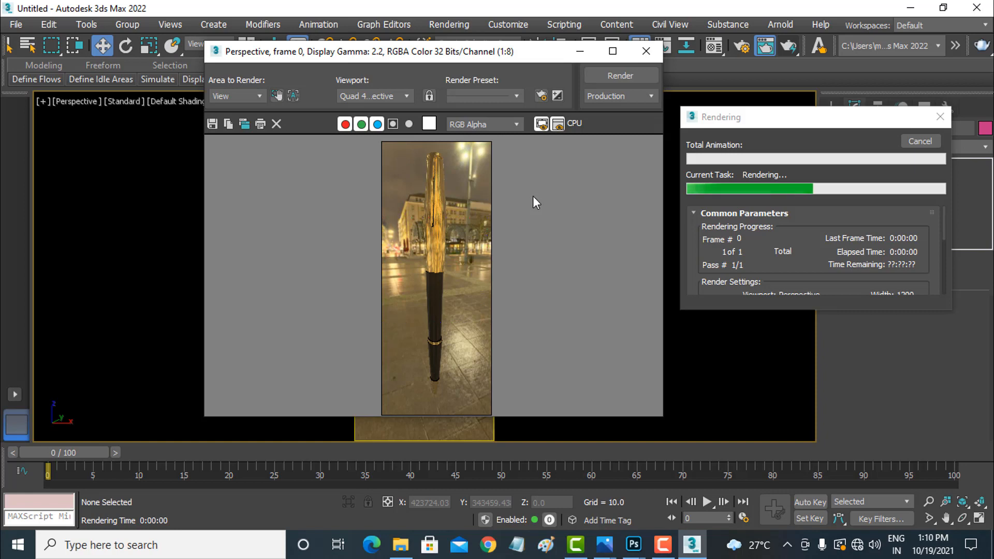
click(910, 139)
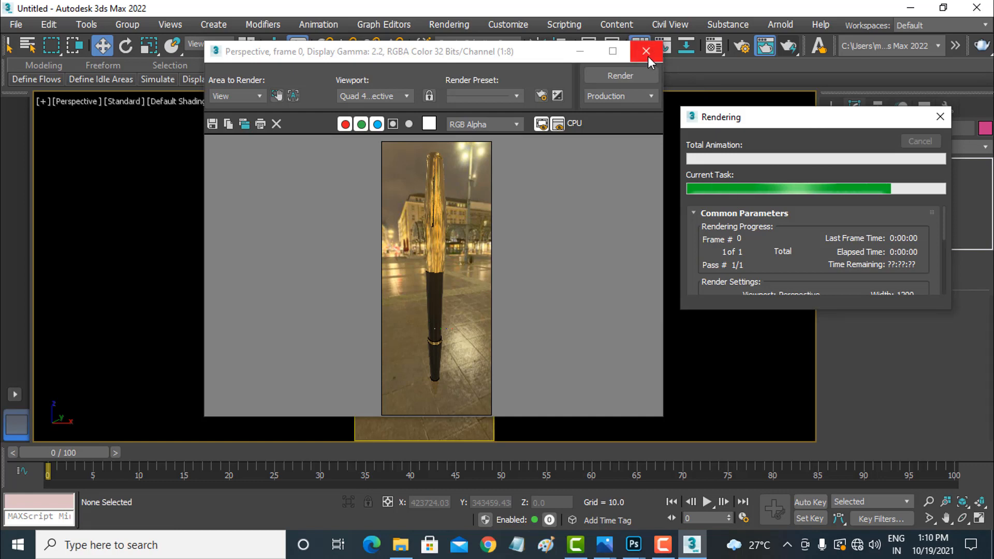
click(647, 51)
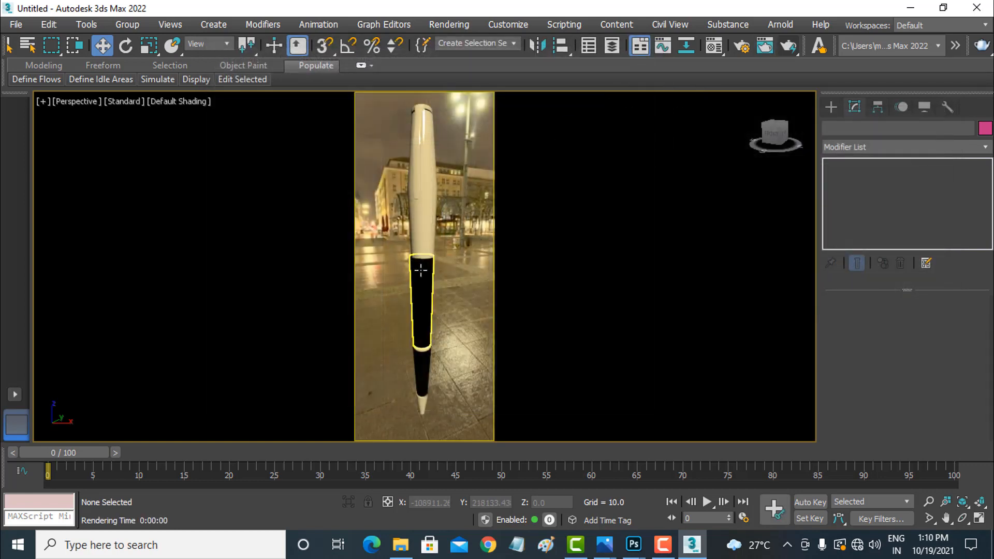
Step: Turn the Perspective view to the pen's clip side, reframe the whole pen, and run a test render, then cancel and close it
alt+middle_drag(420, 270, 340, 278)
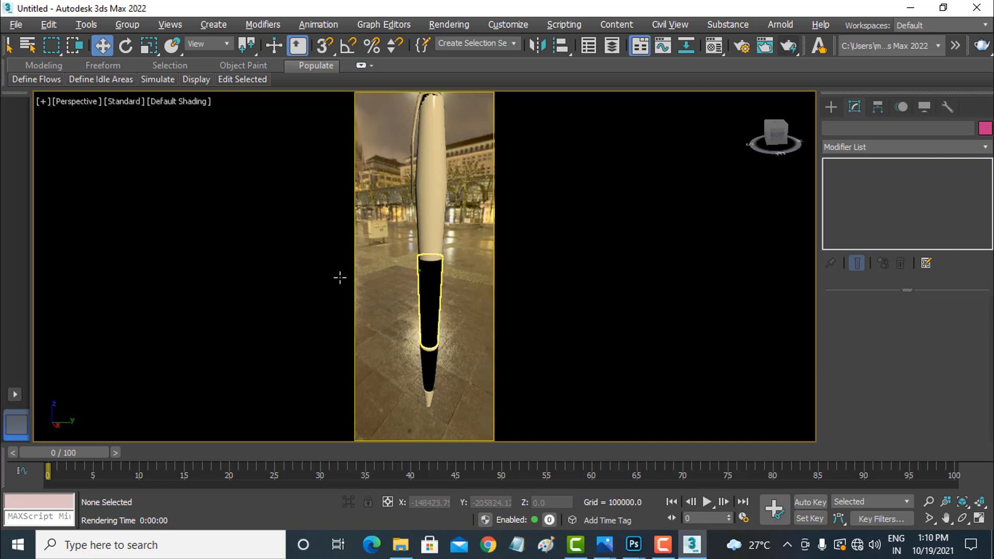
middle_drag(396, 247, 393, 267)
click(781, 49)
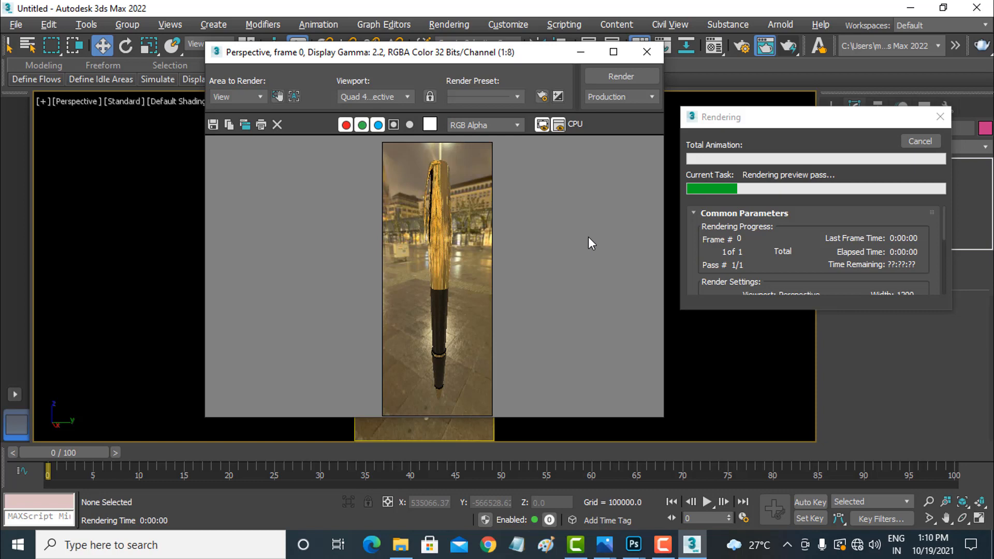
click(920, 141)
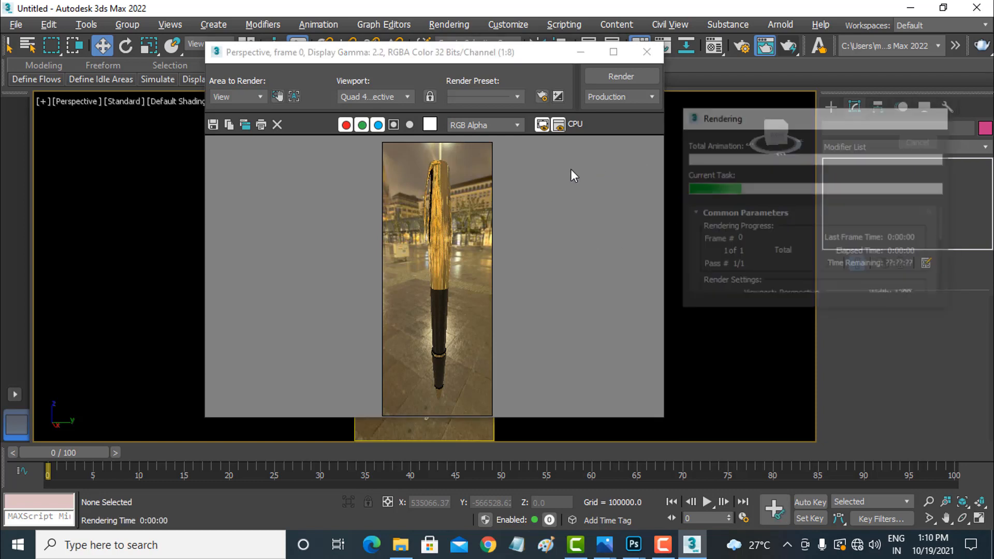
click(647, 52)
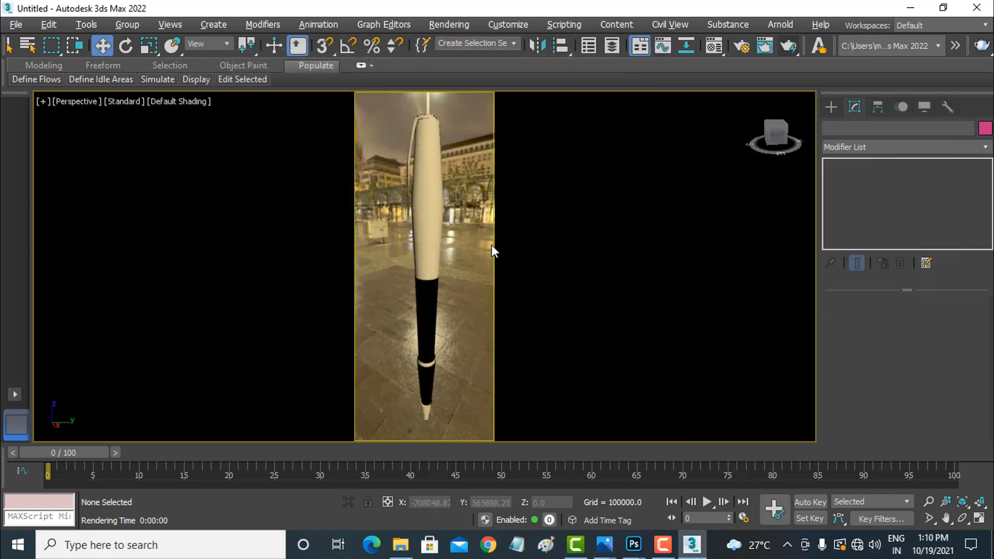